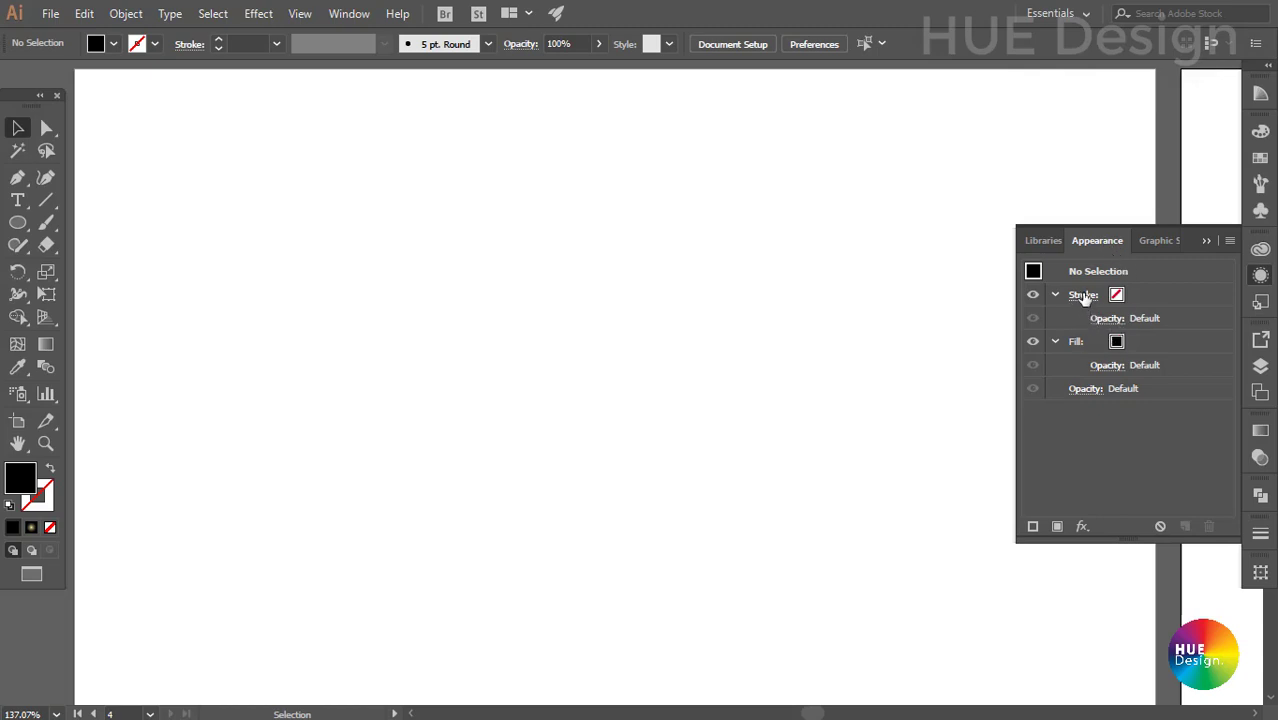
Step: Lower the stroke opacity to 88% and check the fill transparency options
left_click(1106, 318)
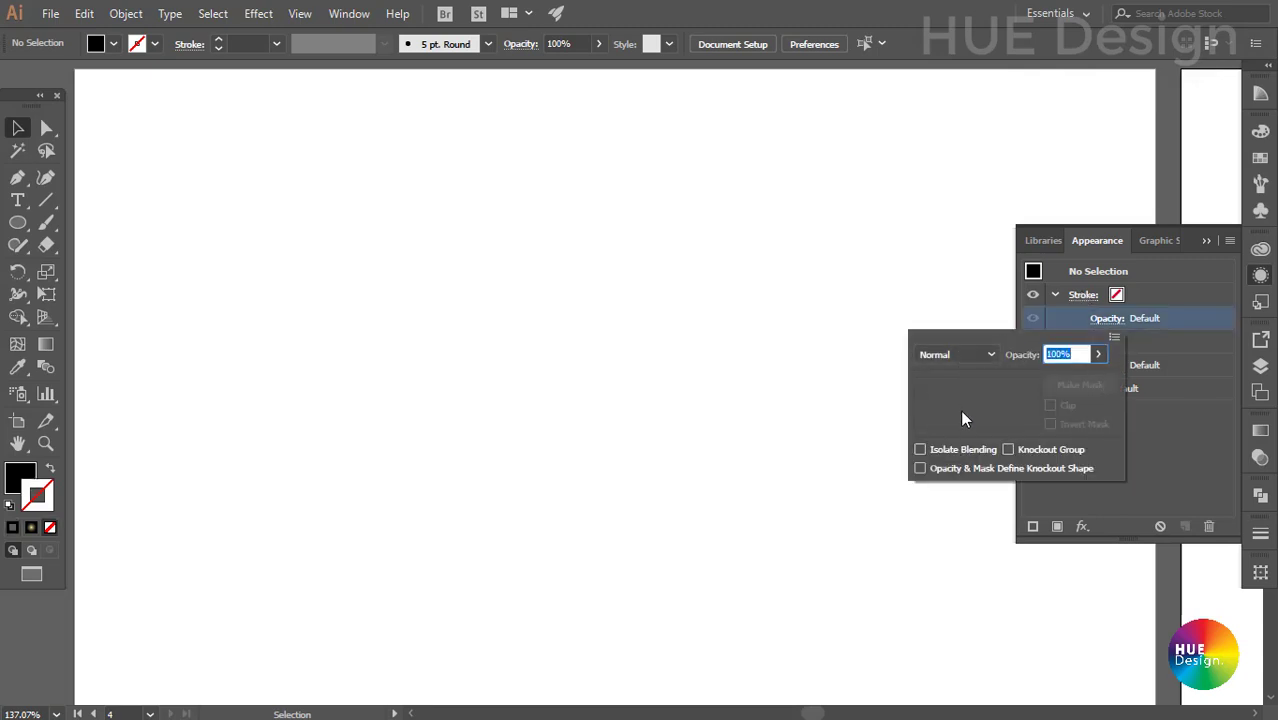
left_click(1096, 356)
left_click_drag(1097, 379, 1084, 381)
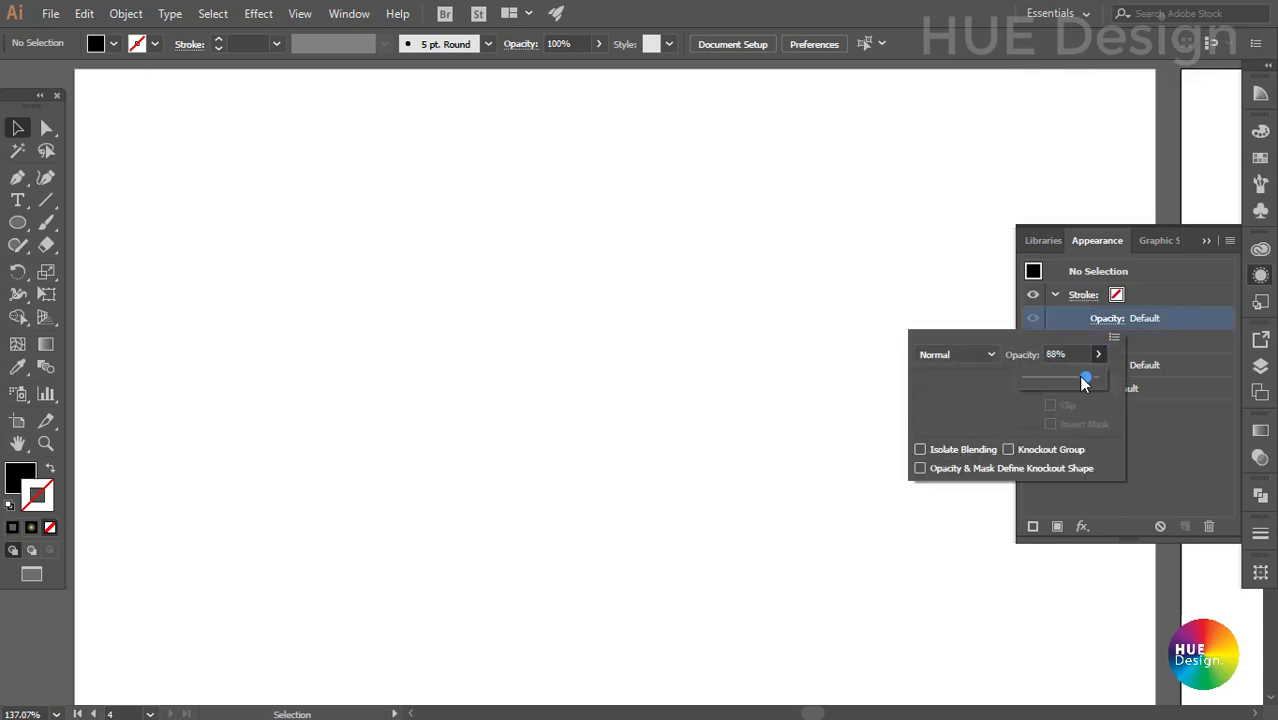
left_click(1110, 365)
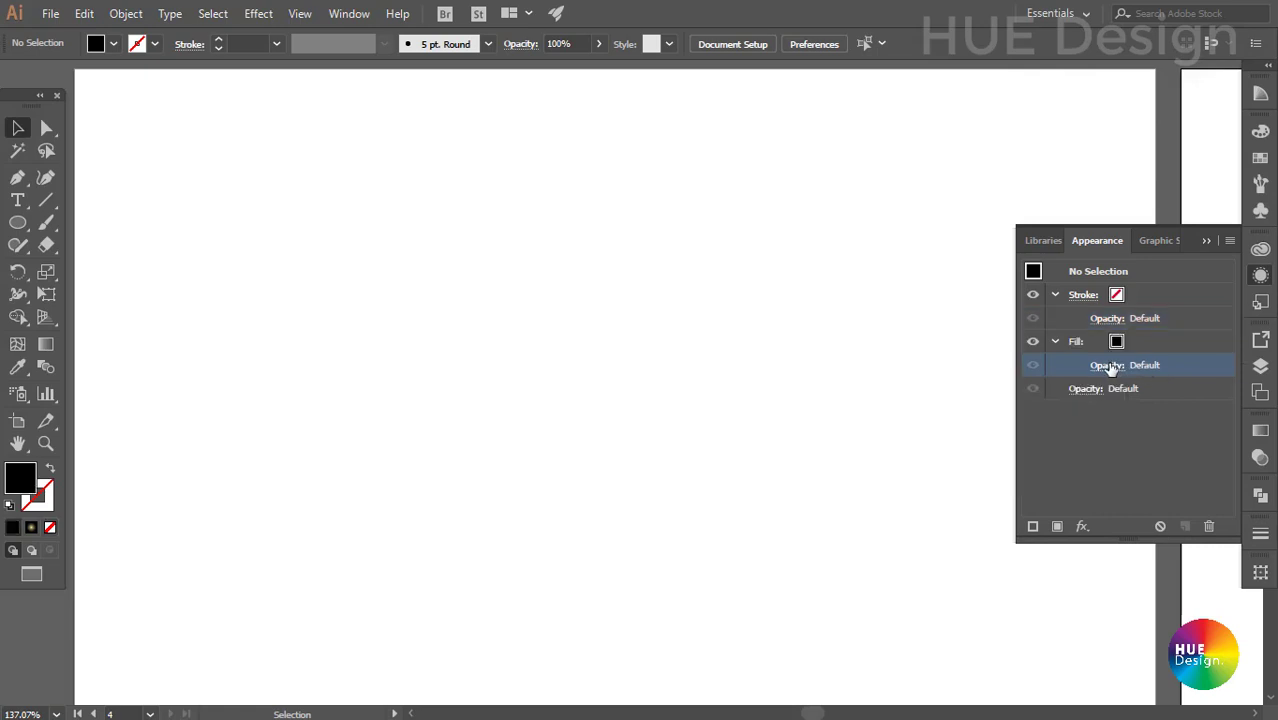
left_click(1106, 366)
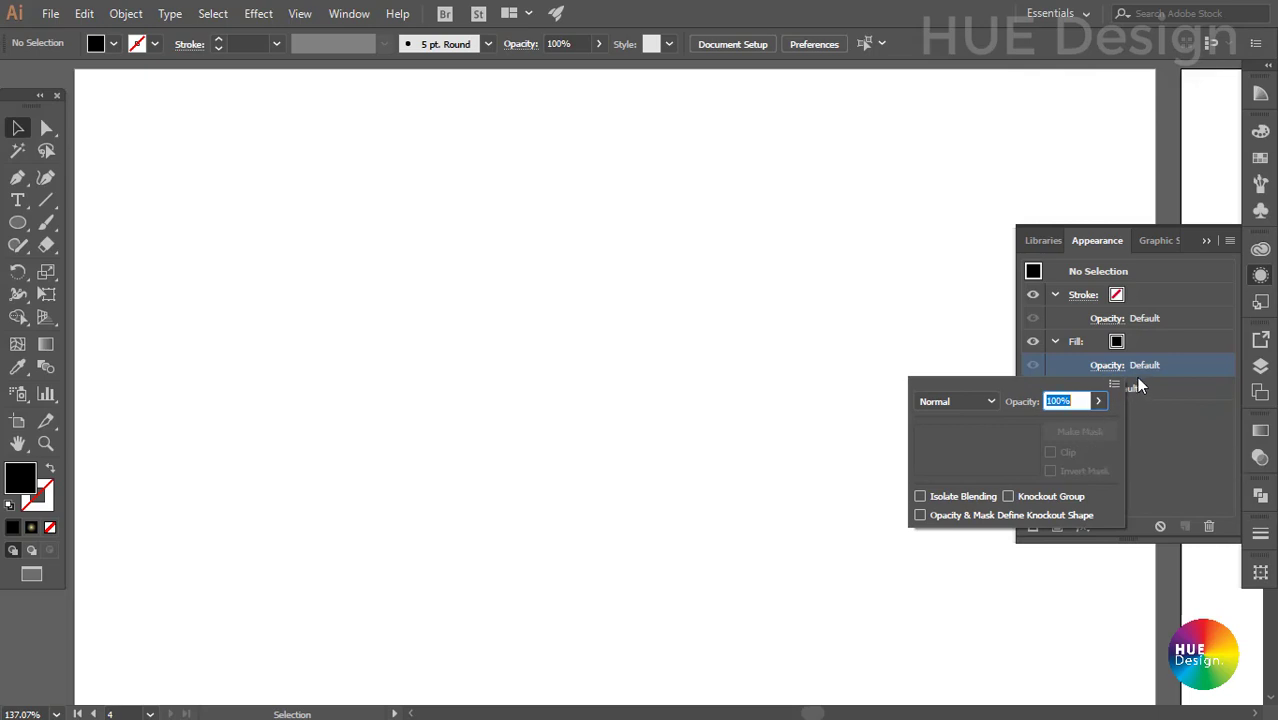
key("Escape")
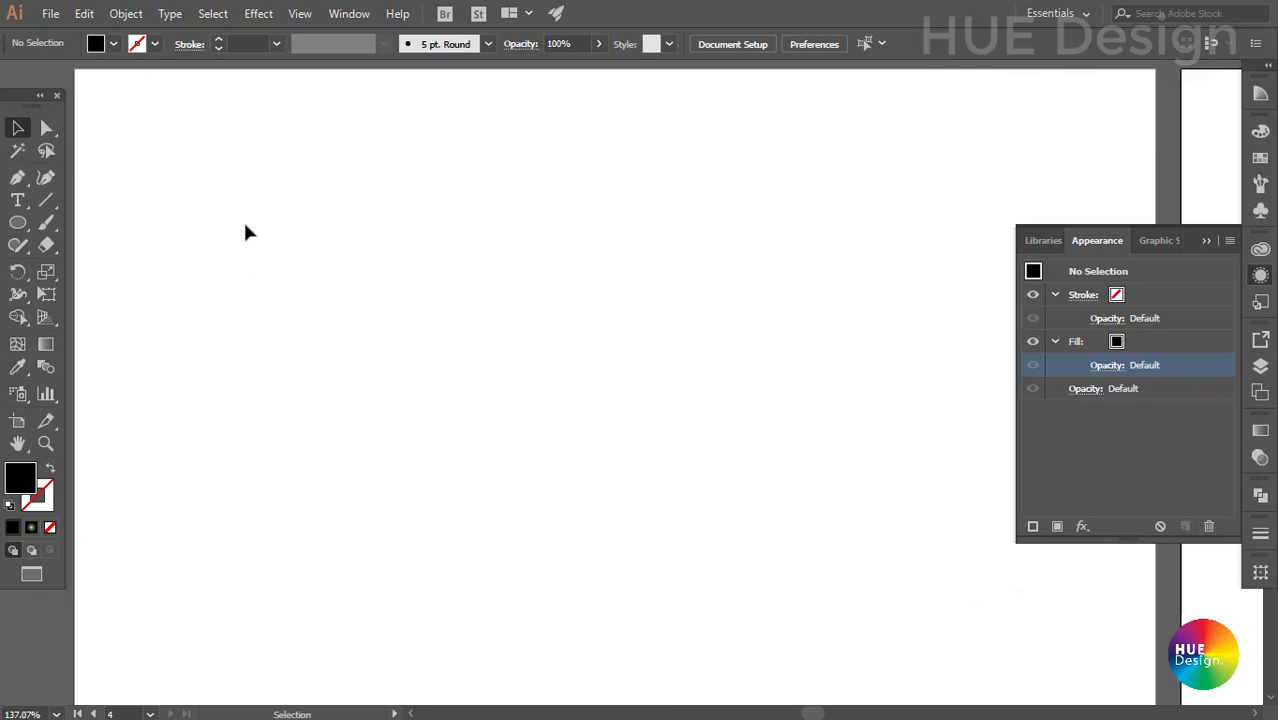
Step: Draw a large circle on the artboard and nudge it slightly right
left_click_drag(236, 197, 242, 206)
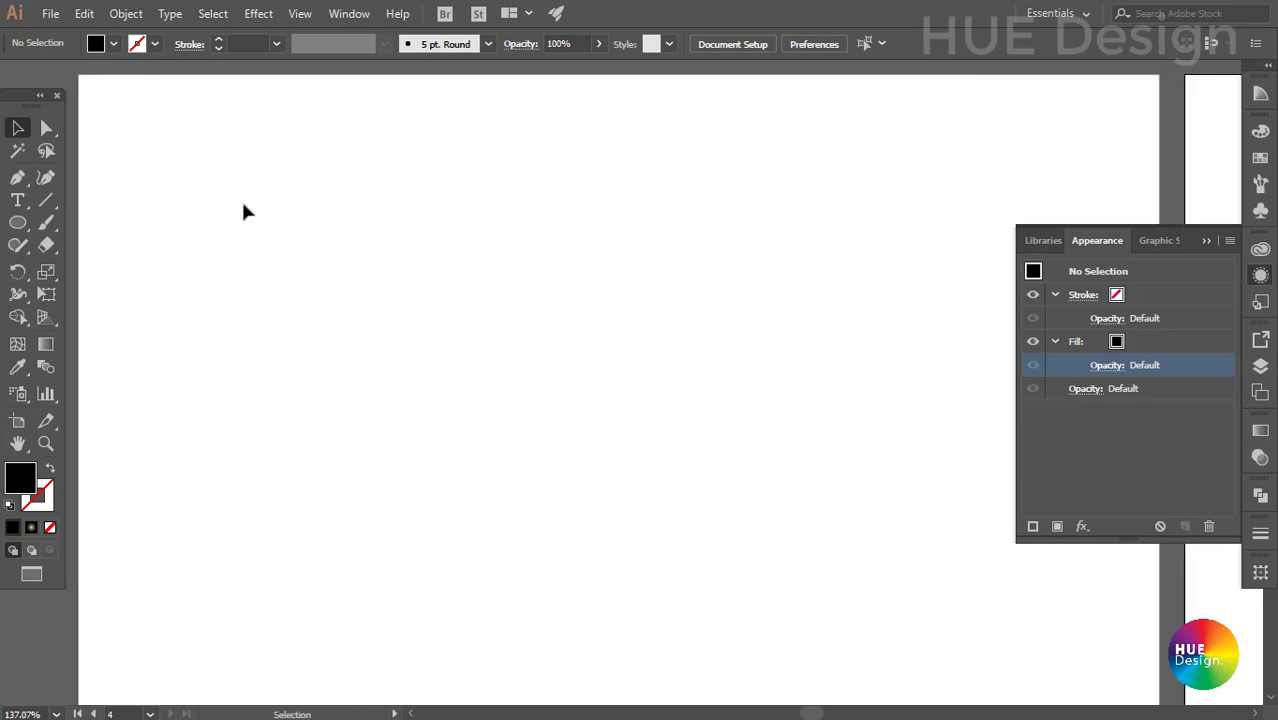
key("l")
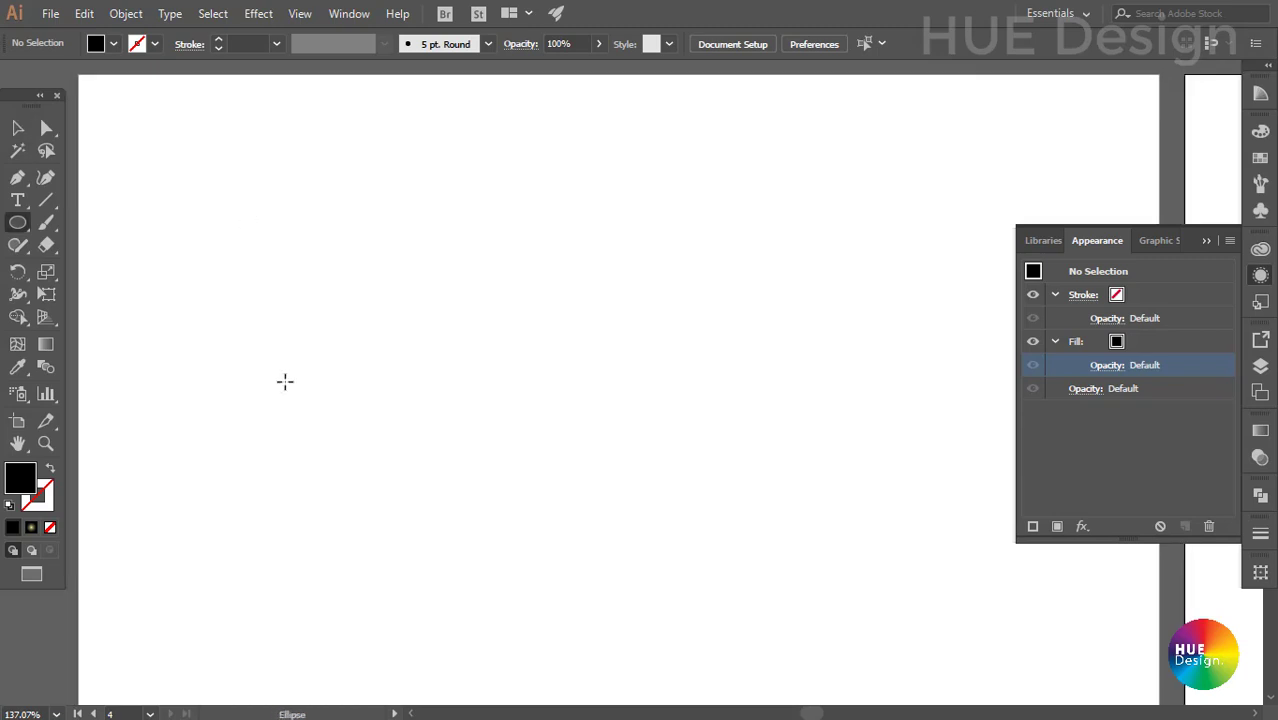
mouse_move(306, 335)
left_mouse_down()
mouse_move(342, 320)
mouse_move(476, 167)
left_mouse_up()
key("v")
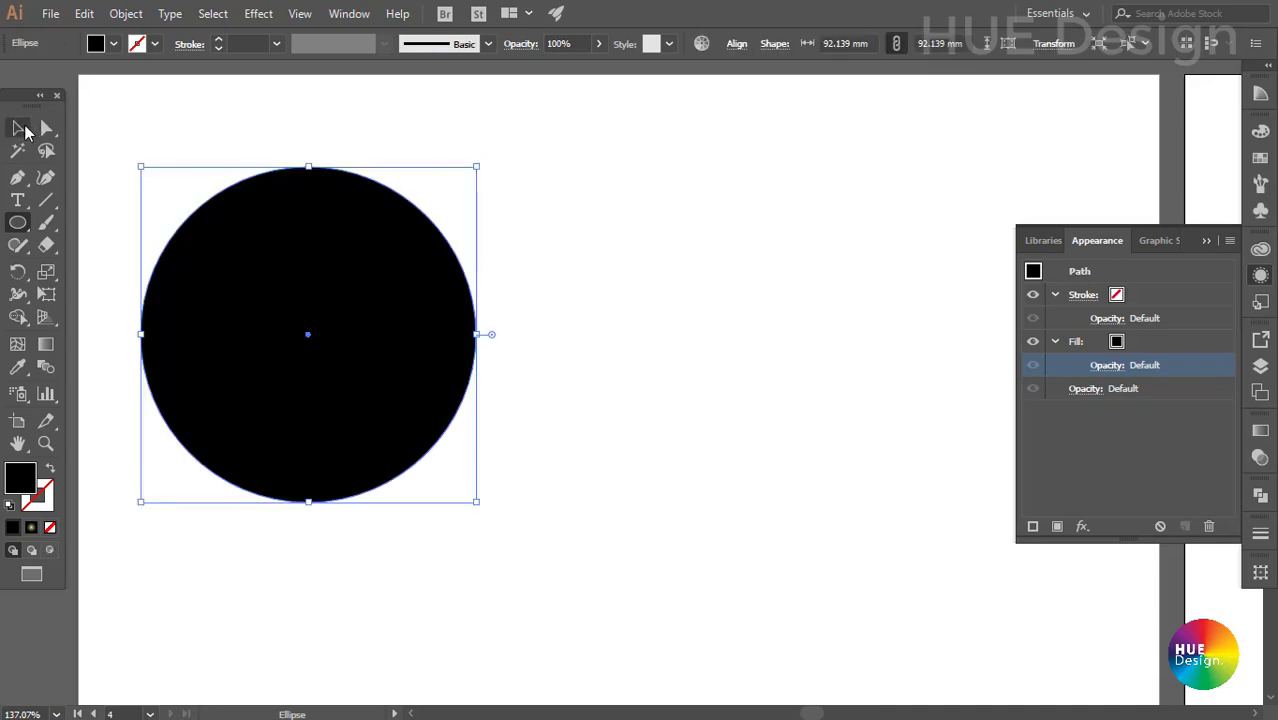
left_click_drag(254, 270, 332, 278)
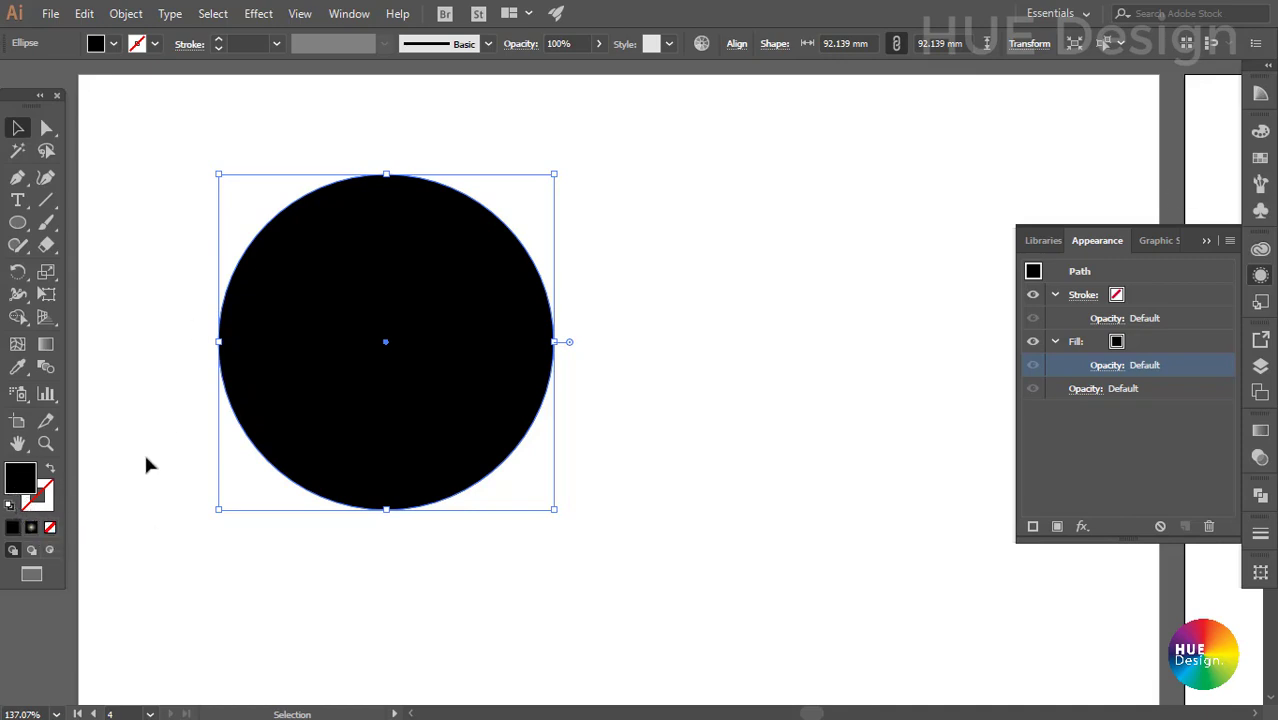
Step: Reset default colours, then fill the circle green with a yellow outline
left_click(11, 505)
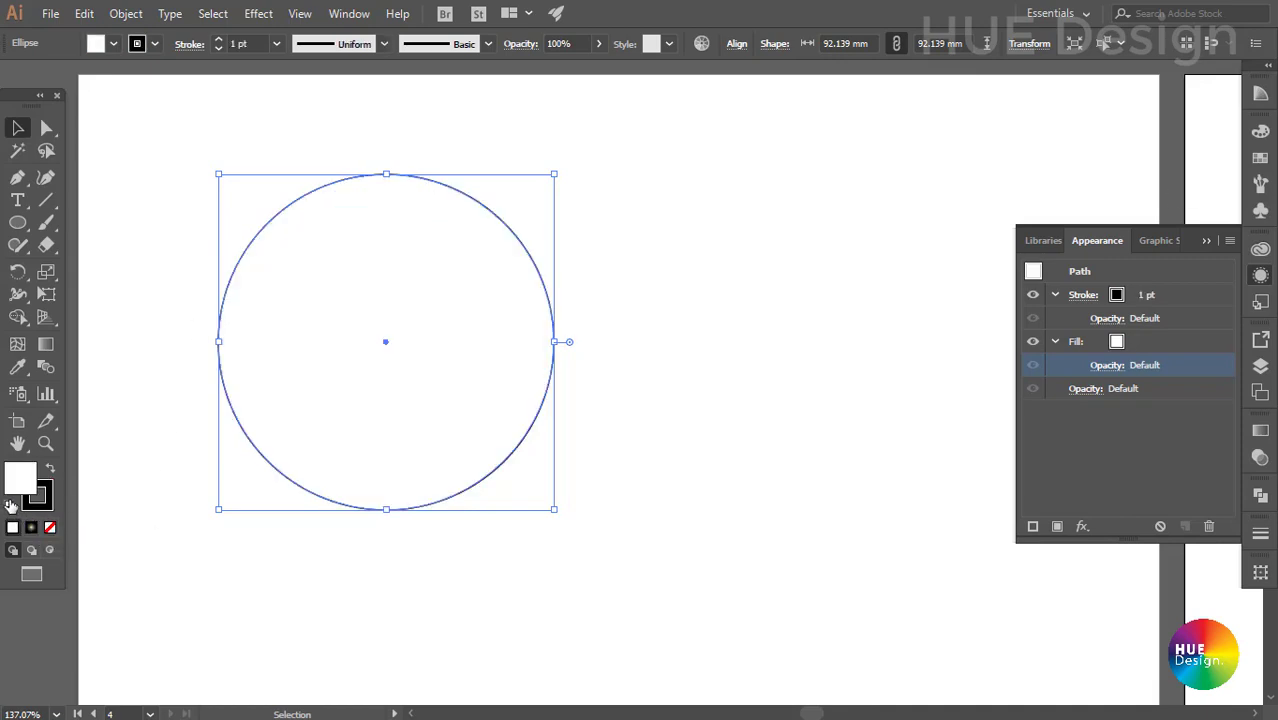
left_click(1260, 157)
left_click(1081, 194)
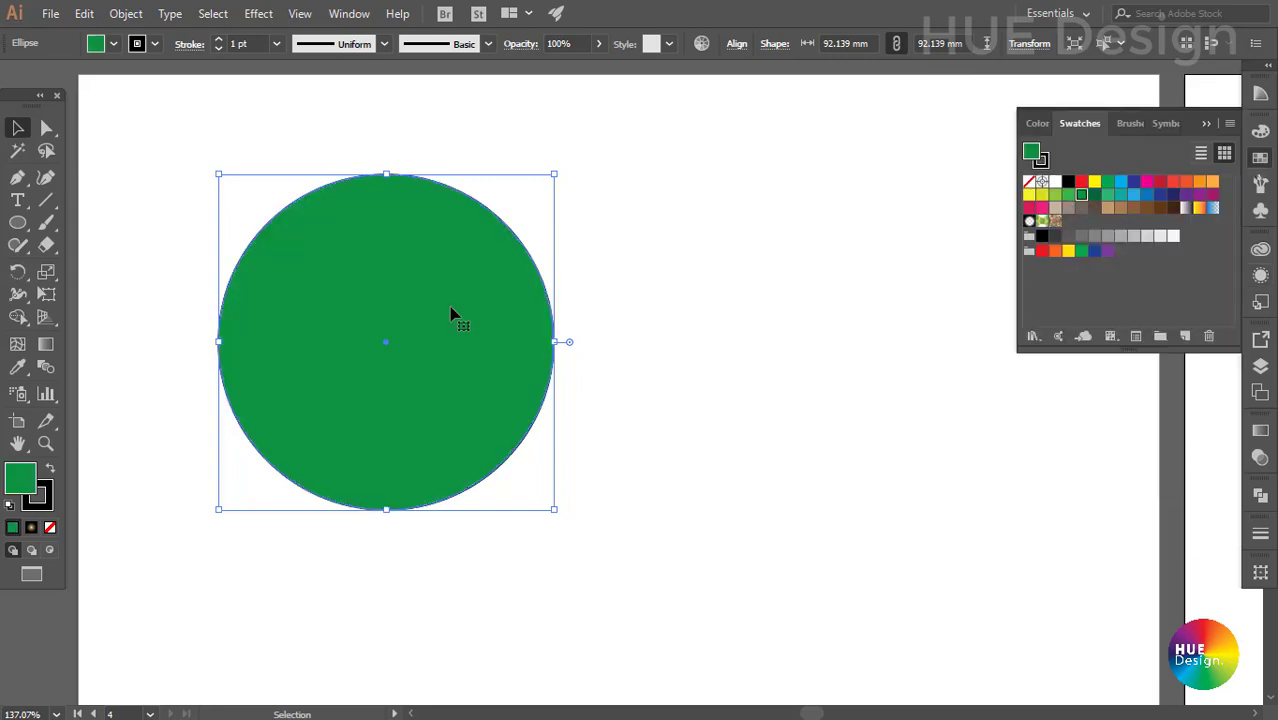
left_click(37, 496)
left_click(1260, 157)
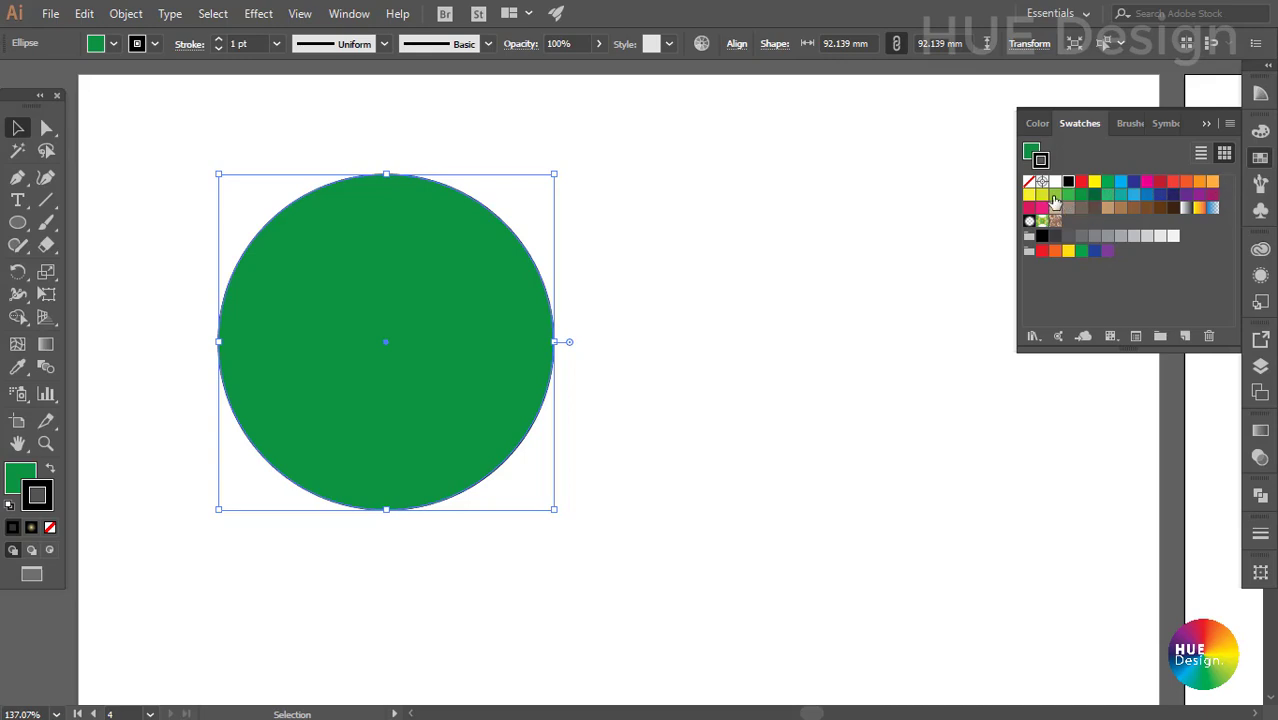
left_click(1029, 194)
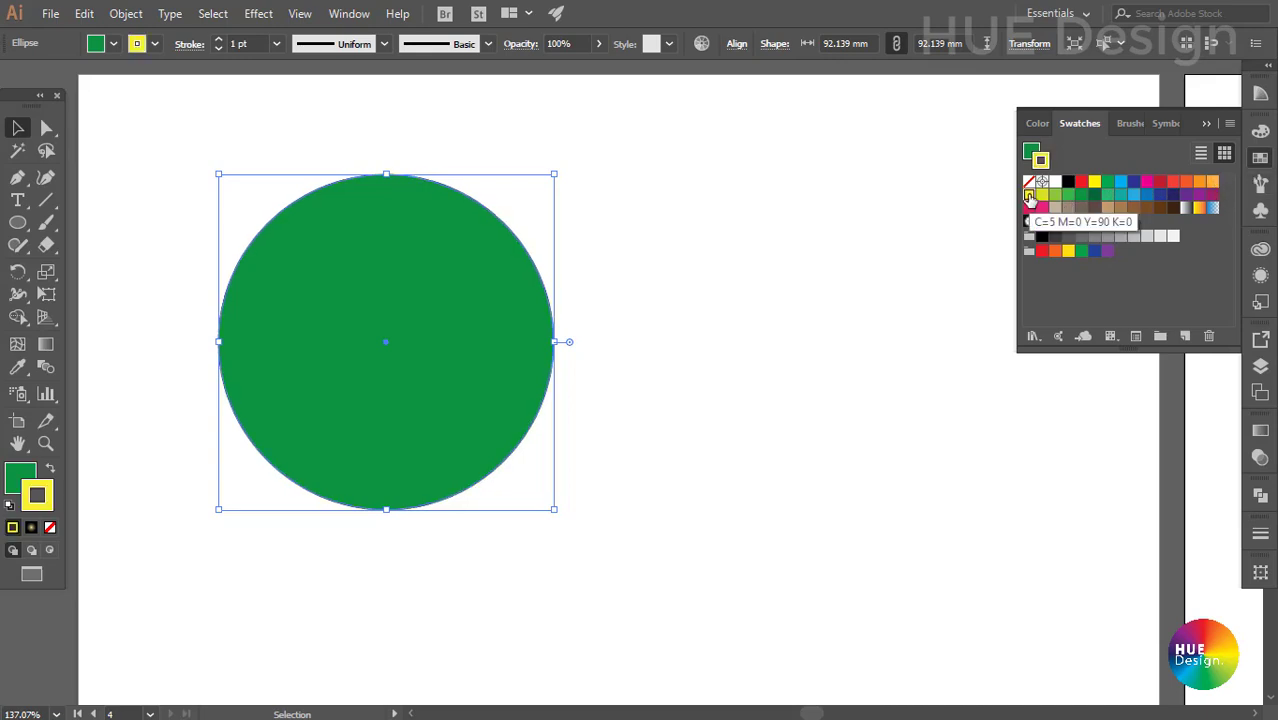
key("x")
left_click(1261, 540)
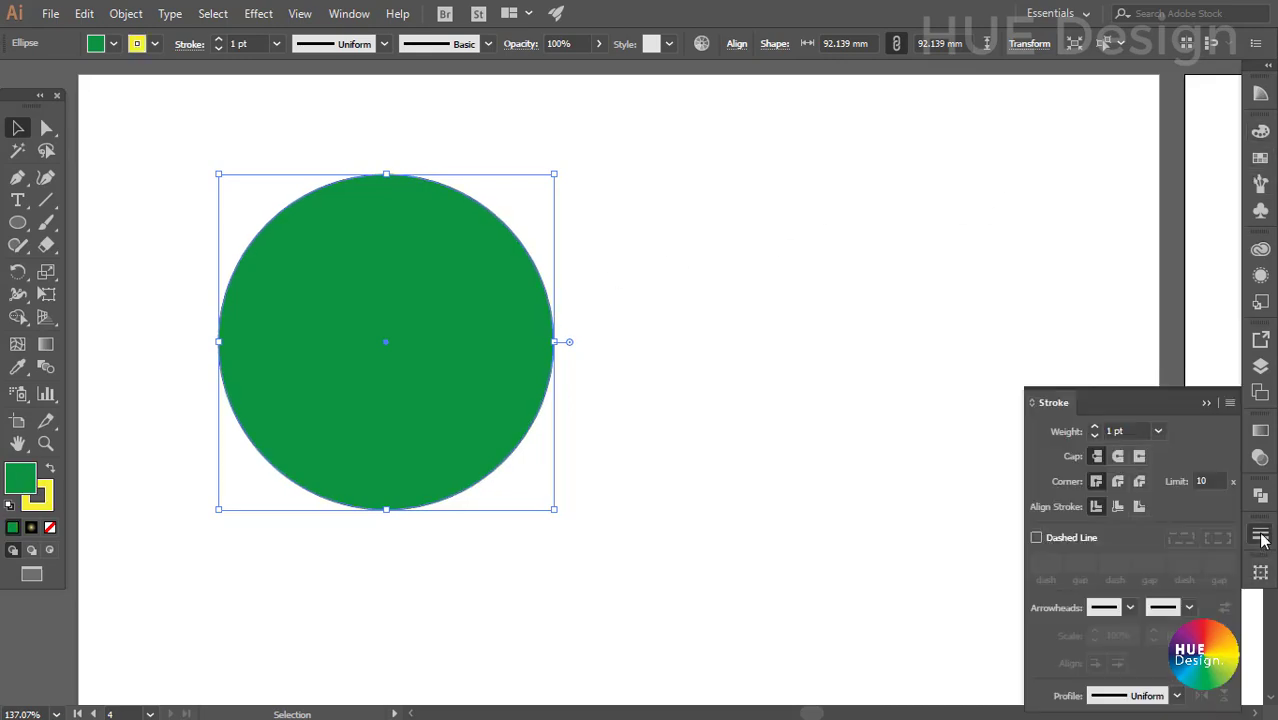
left_click(1158, 431)
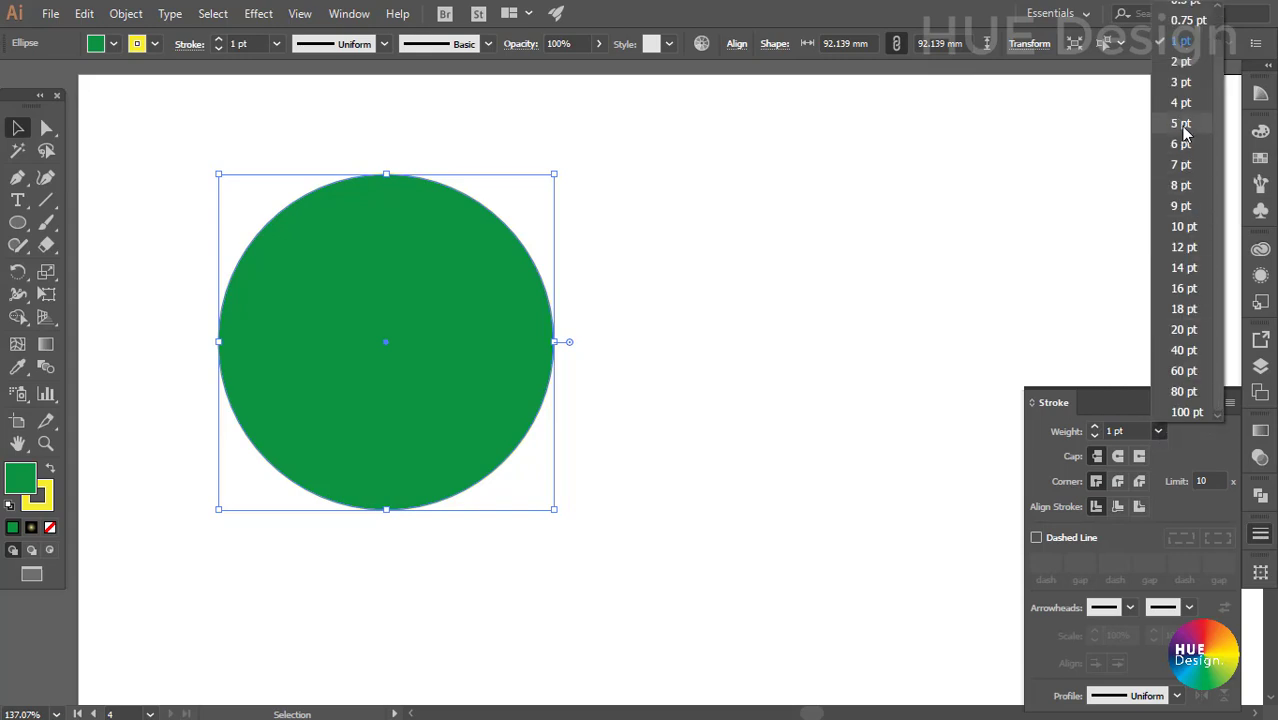
Step: Make the outline 20 pt thick and recolour it orange
left_click(1183, 330)
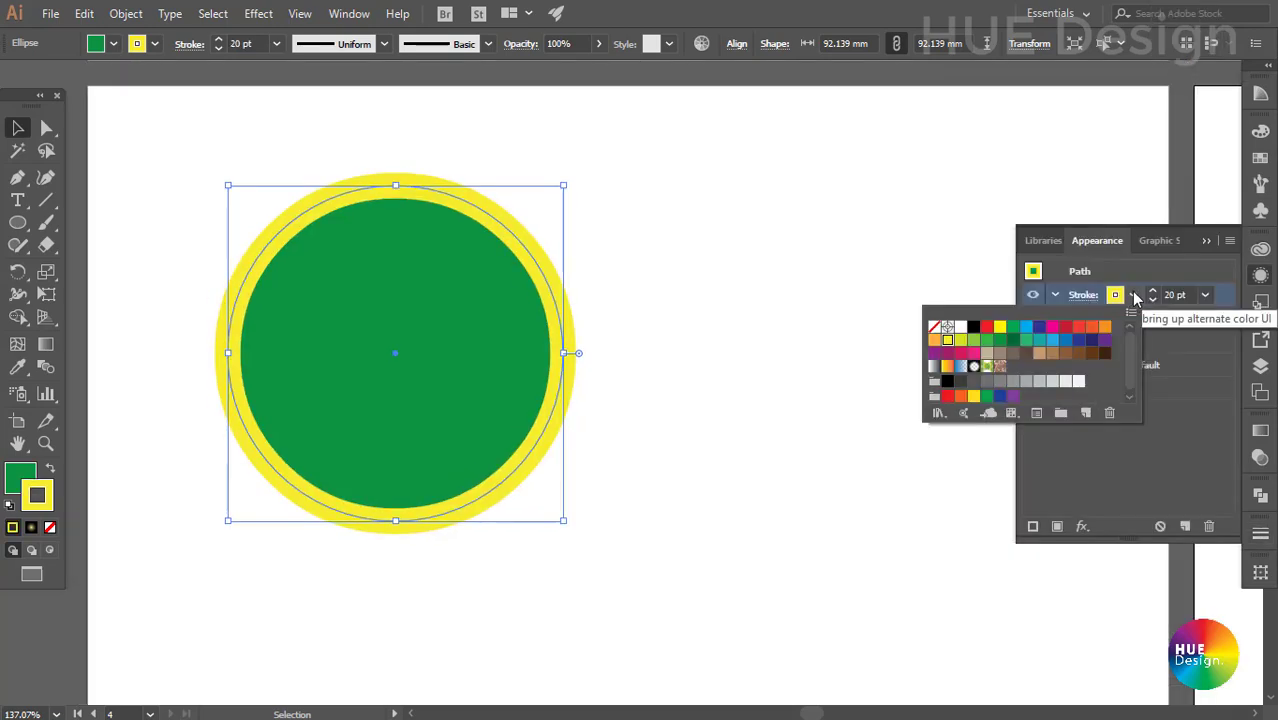
left_click(1133, 295)
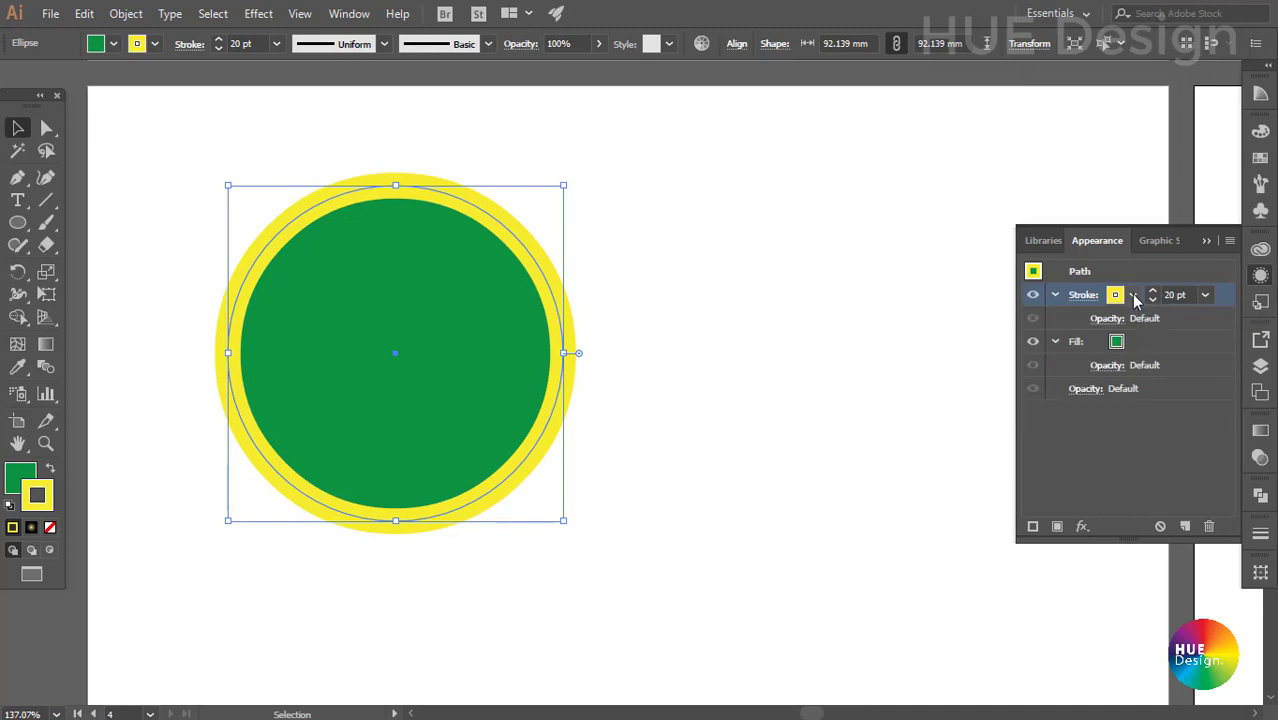
left_click(1133, 295)
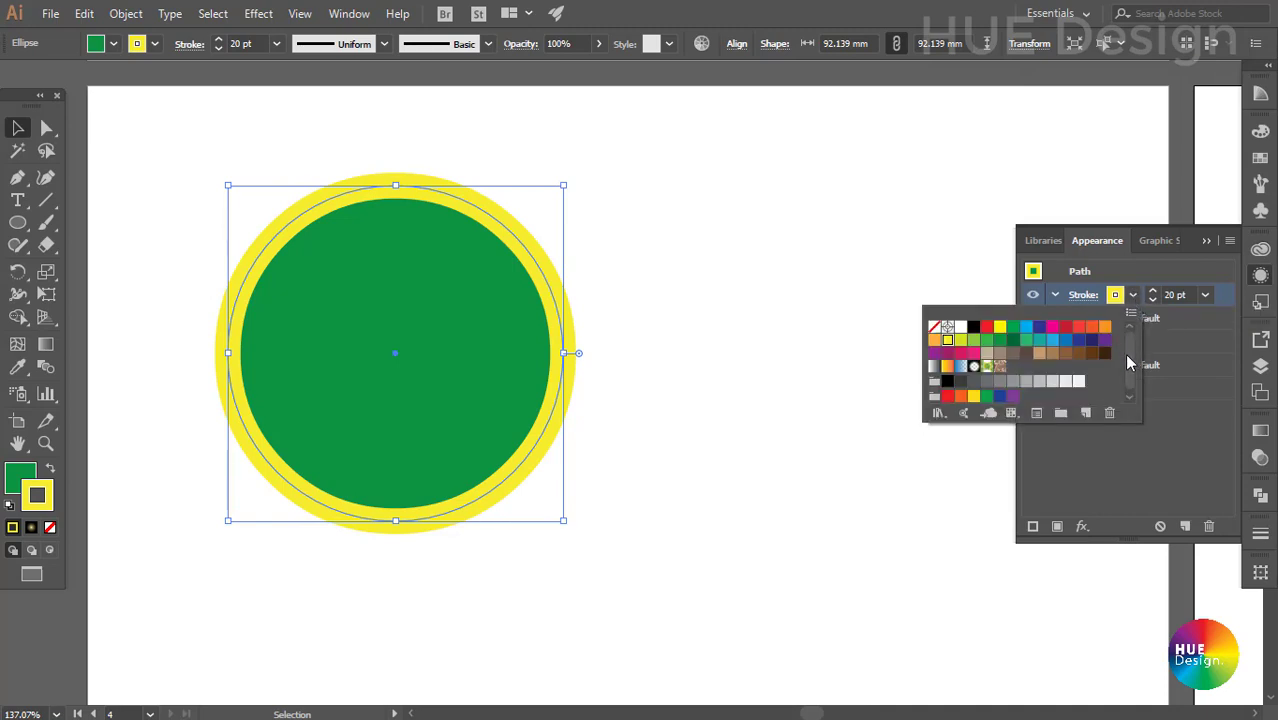
mouse_move(1128, 353)
left_mouse_down()
mouse_move(1128, 368)
mouse_move(1133, 357)
left_mouse_up()
left_click(934, 340)
left_click(1104, 326)
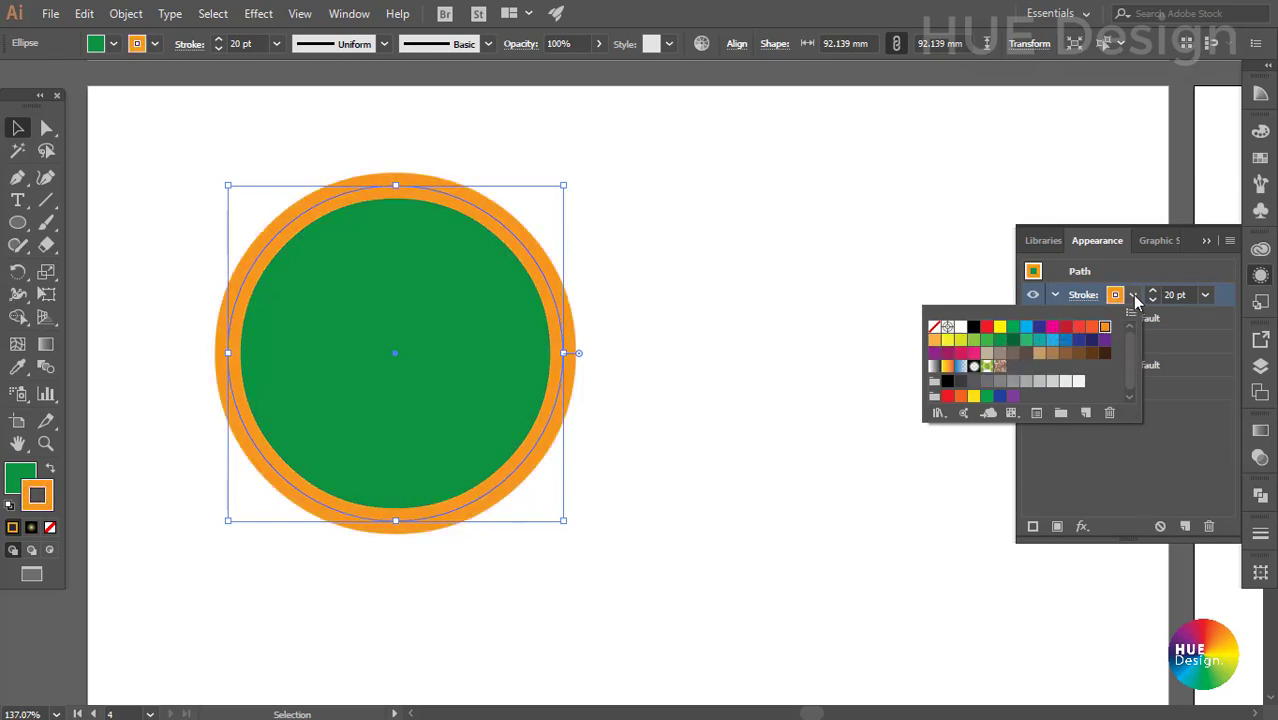
left_click(1133, 297)
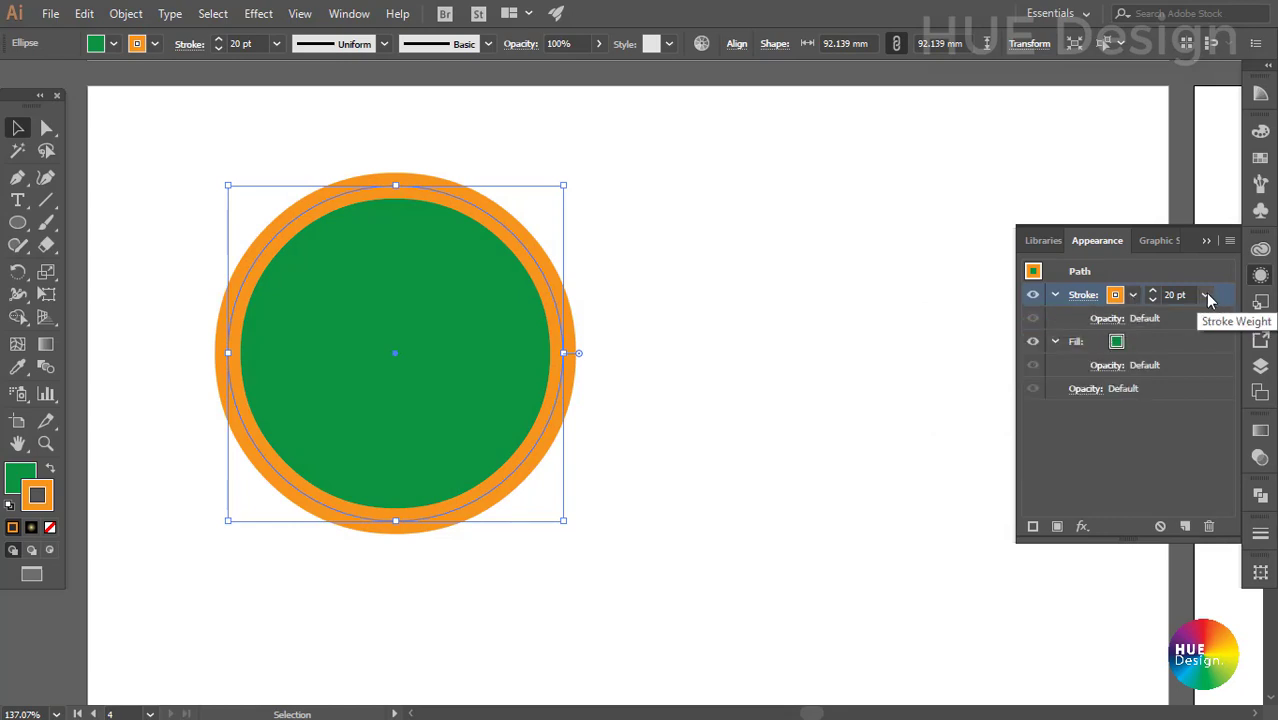
Step: Try 10 pt and 40 pt outline weights, then settle back on 20 pt
left_click(1207, 296)
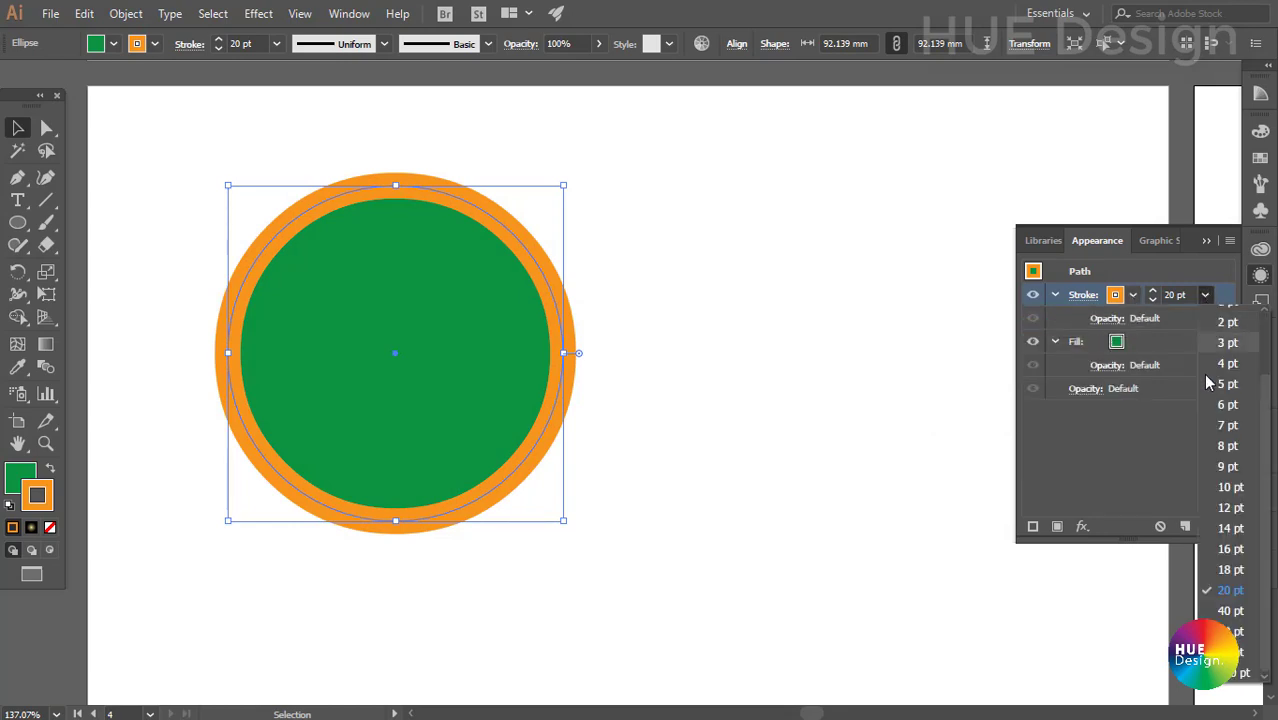
left_click(1230, 487)
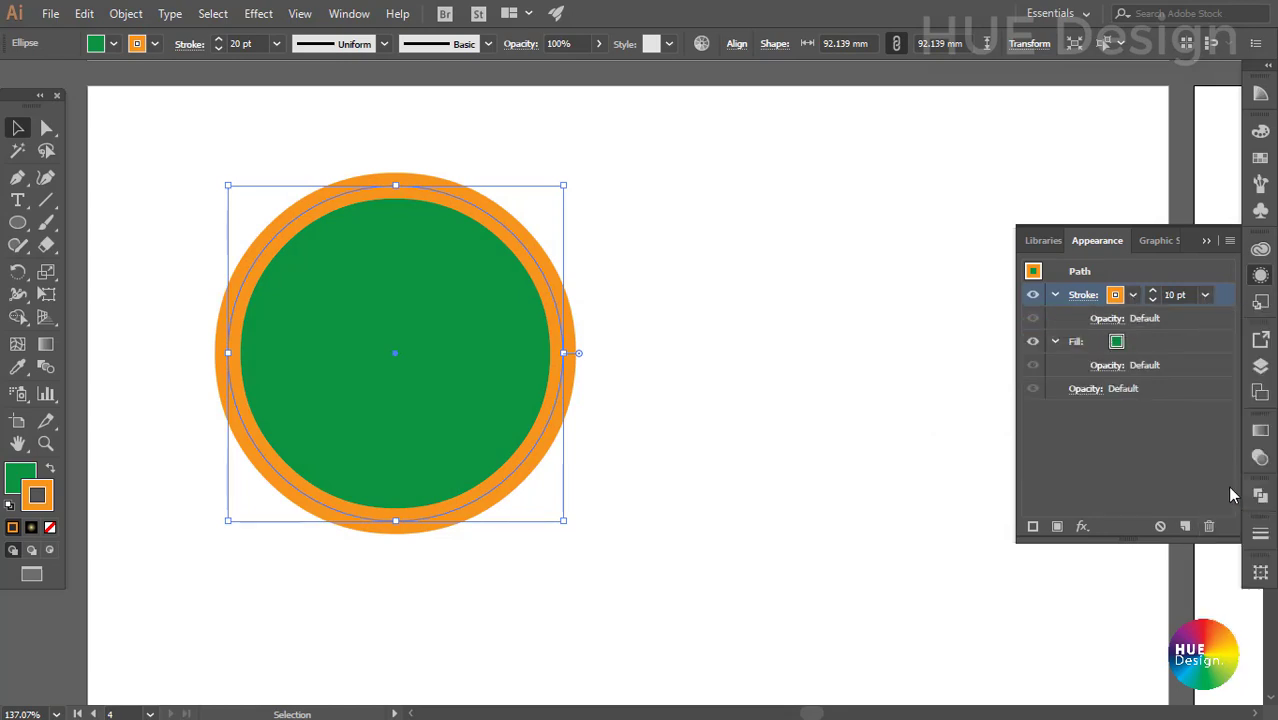
left_click(1206, 295)
left_click(1226, 612)
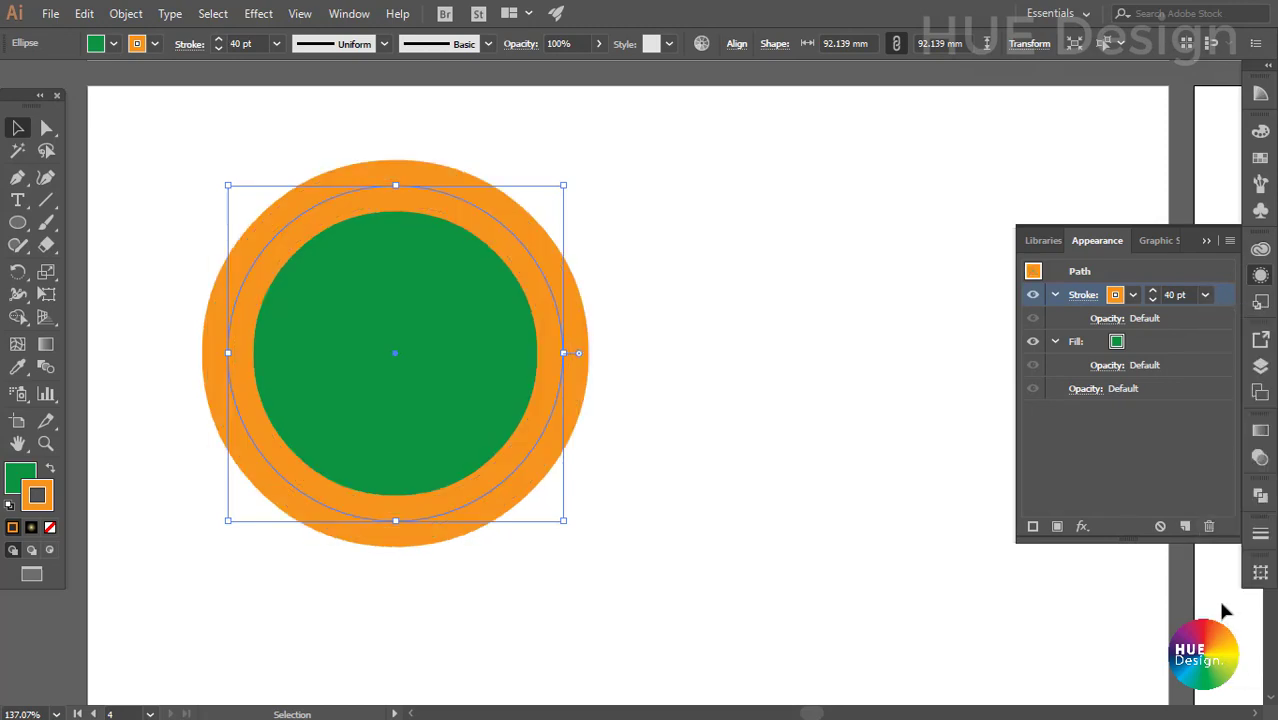
left_click(1206, 295)
left_click(1230, 590)
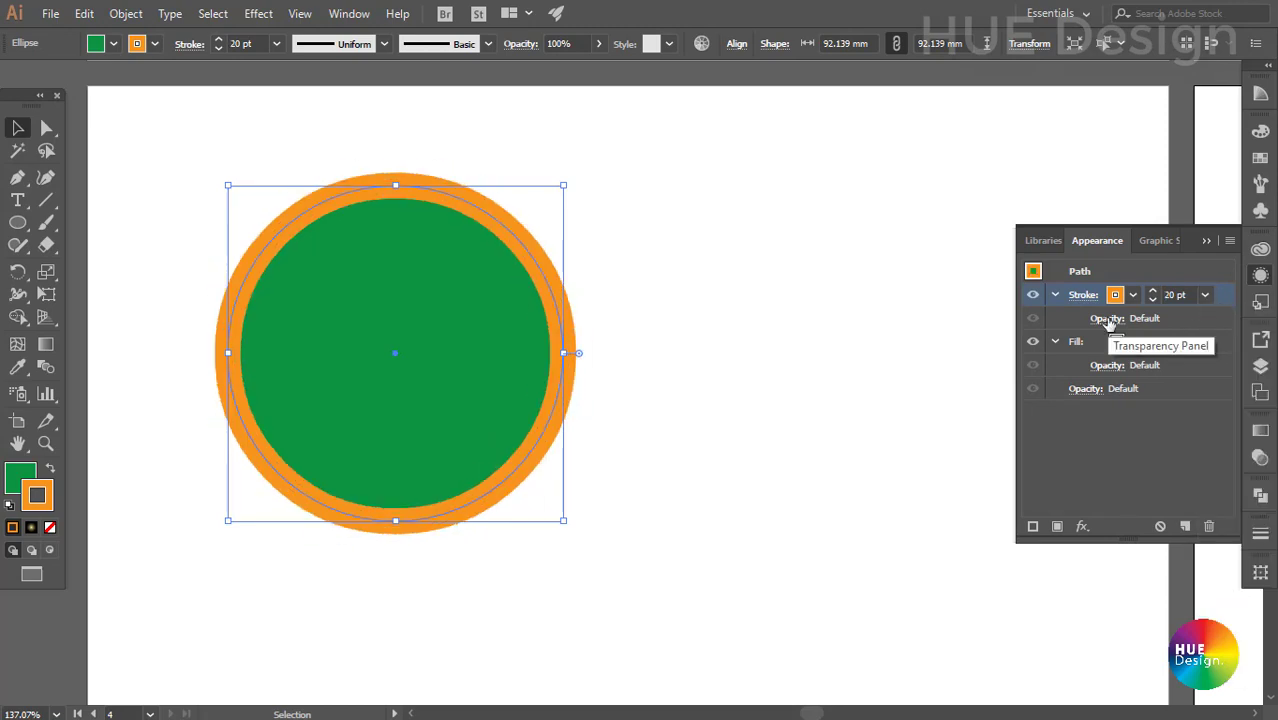
Step: Check the stroke's blend mode and opacity, keeping Normal at full opacity
left_click(1108, 320)
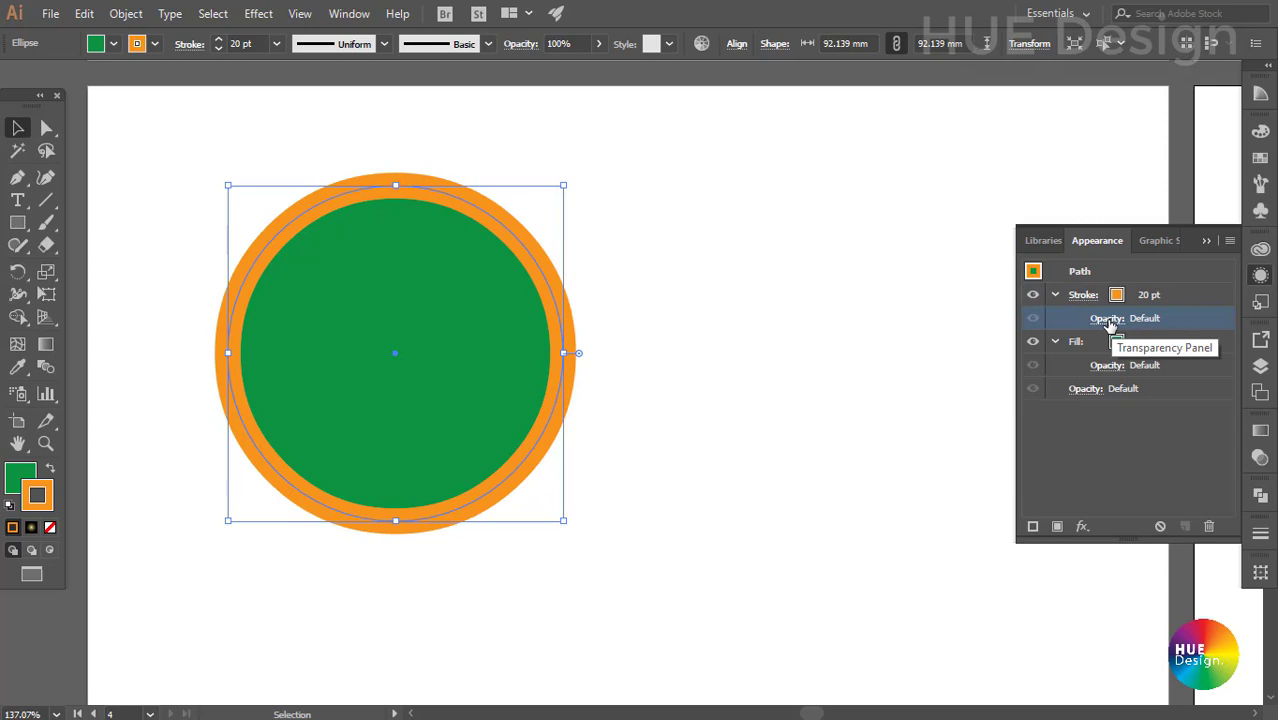
left_click(1108, 320)
left_click(988, 350)
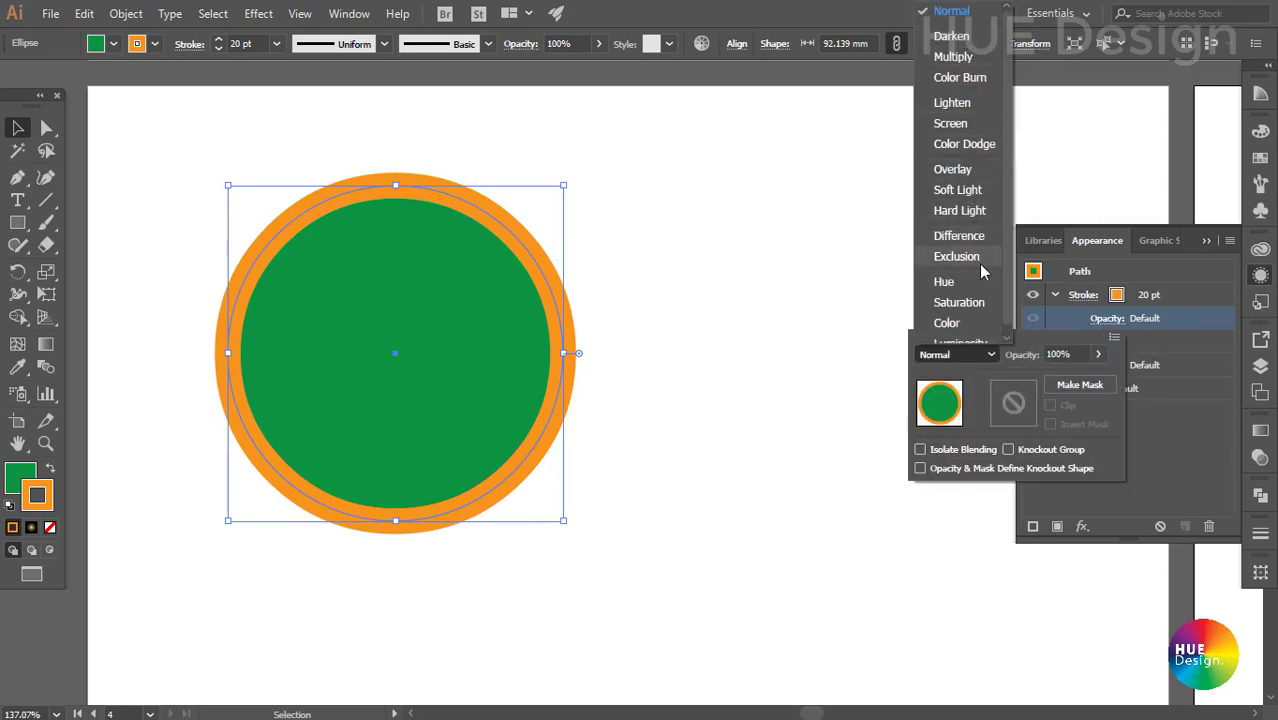
left_click(1015, 368)
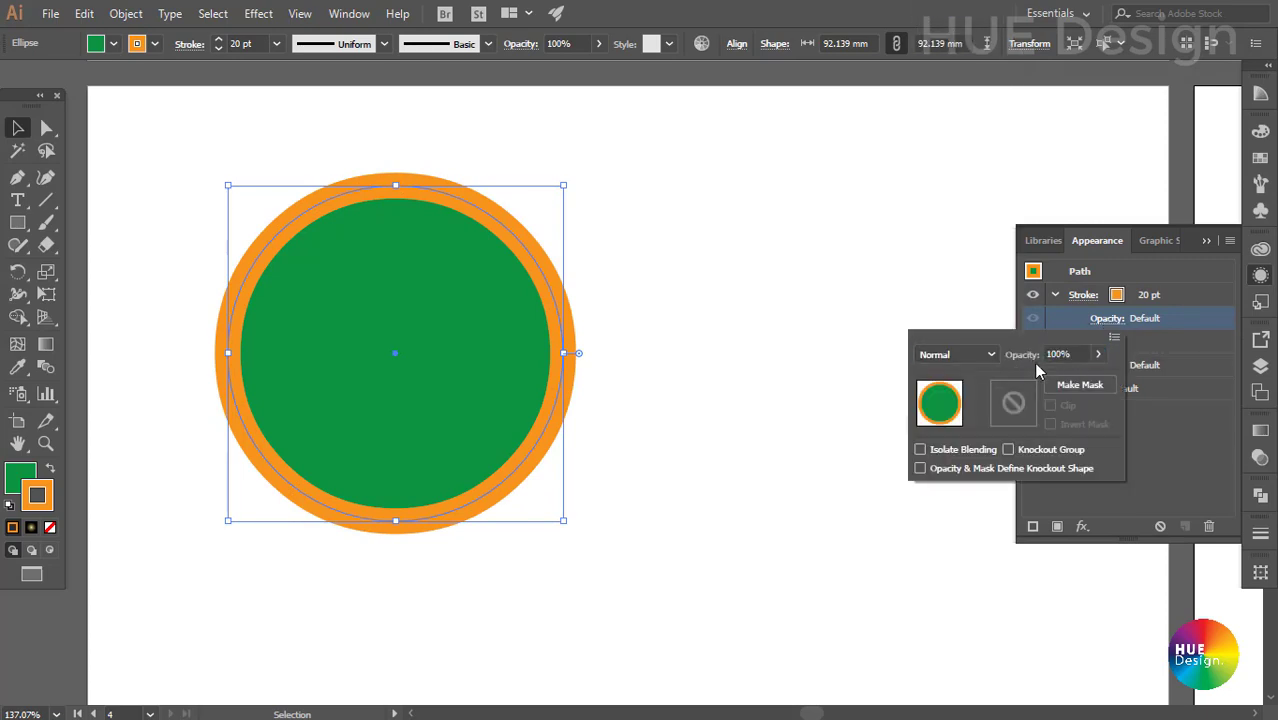
left_click(1098, 354)
left_click_drag(1097, 386, 1120, 388)
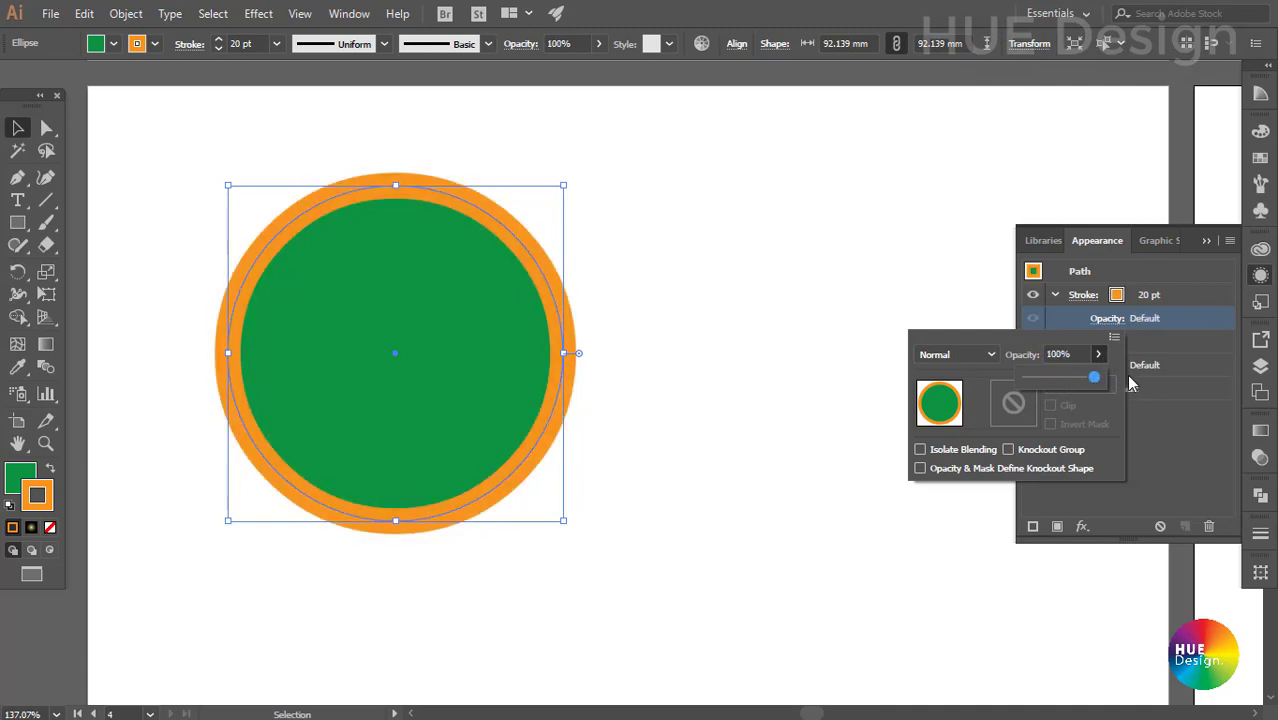
left_click(1100, 470)
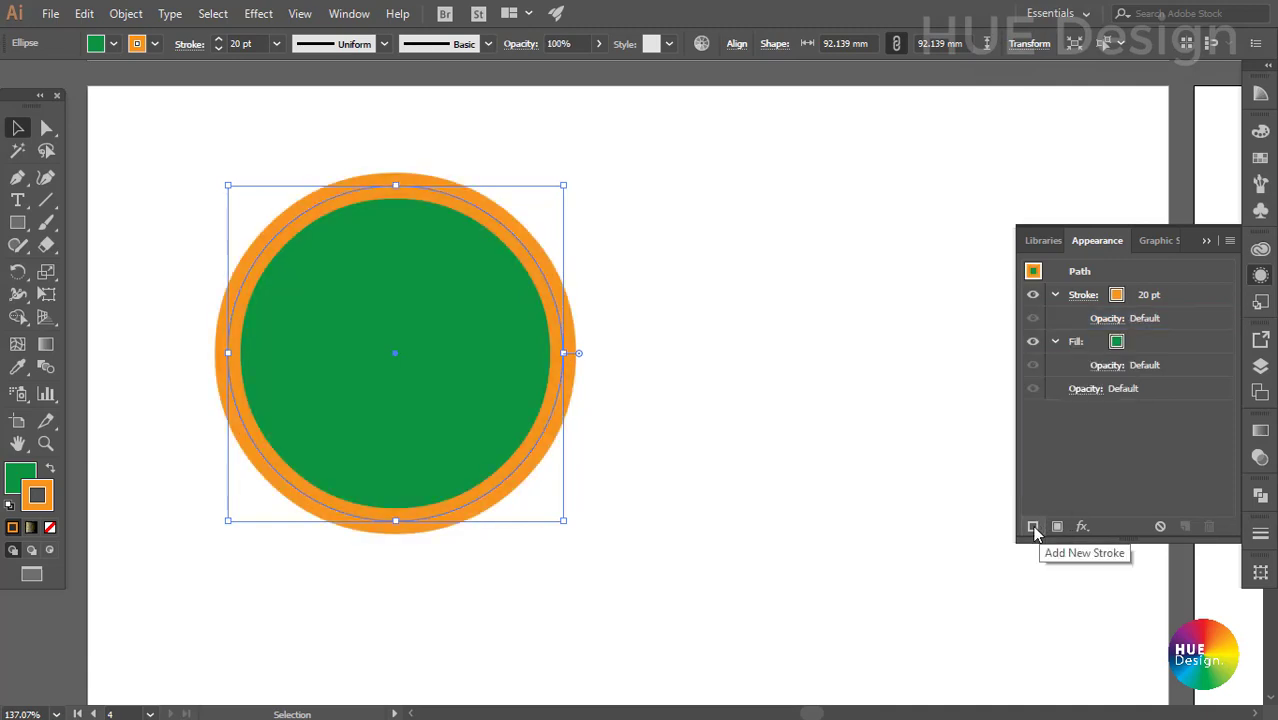
Step: Recolour the circle's 20 pt stroke yellow
left_click(1116, 296)
left_click(1132, 298)
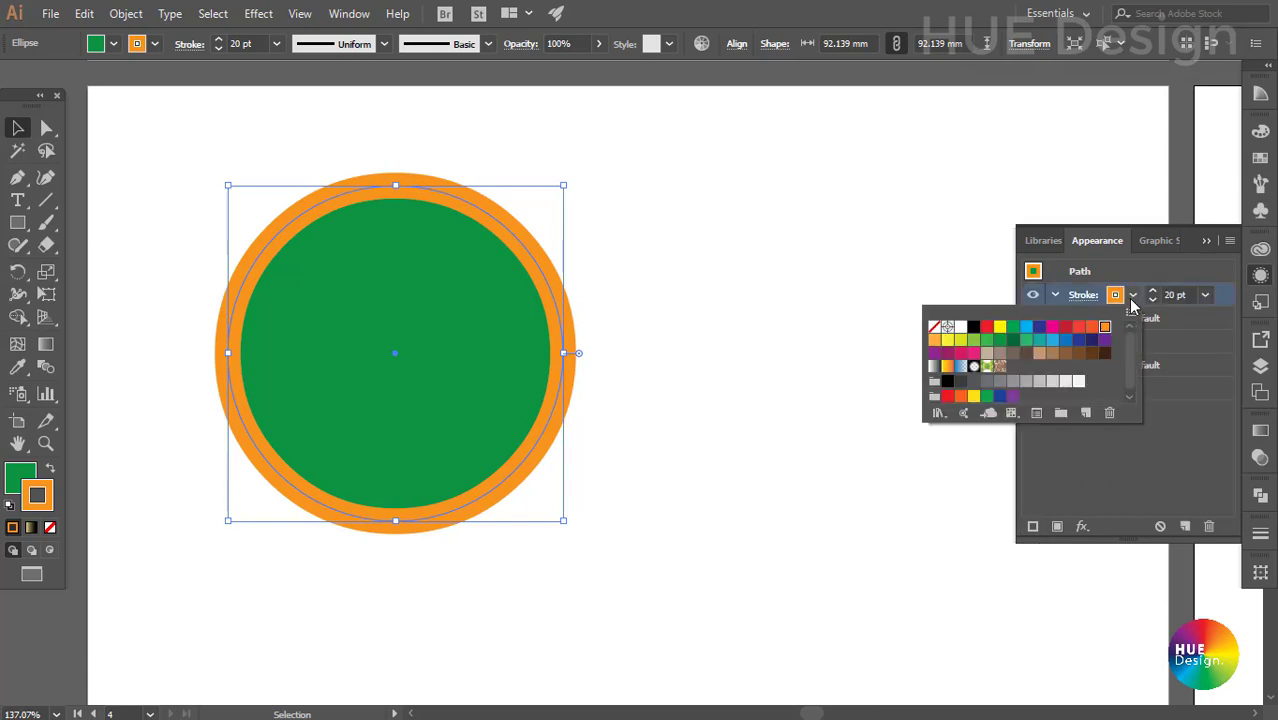
left_click(947, 340)
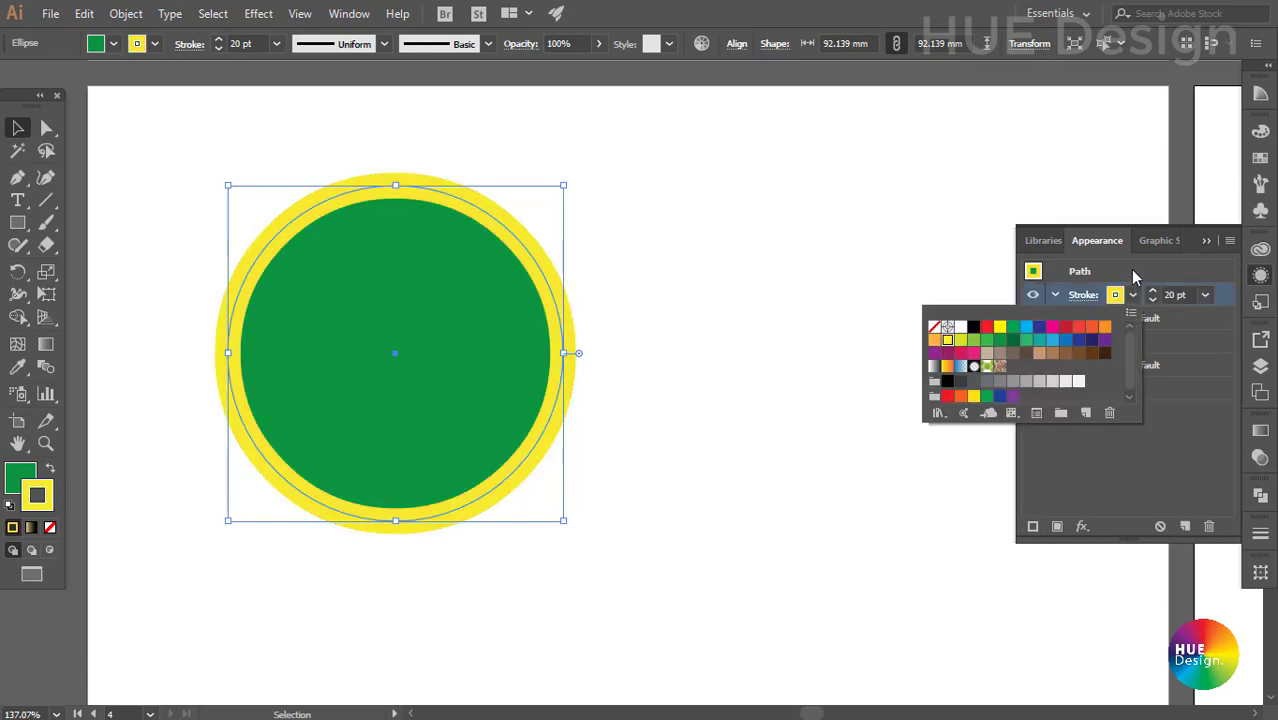
left_click(1133, 298)
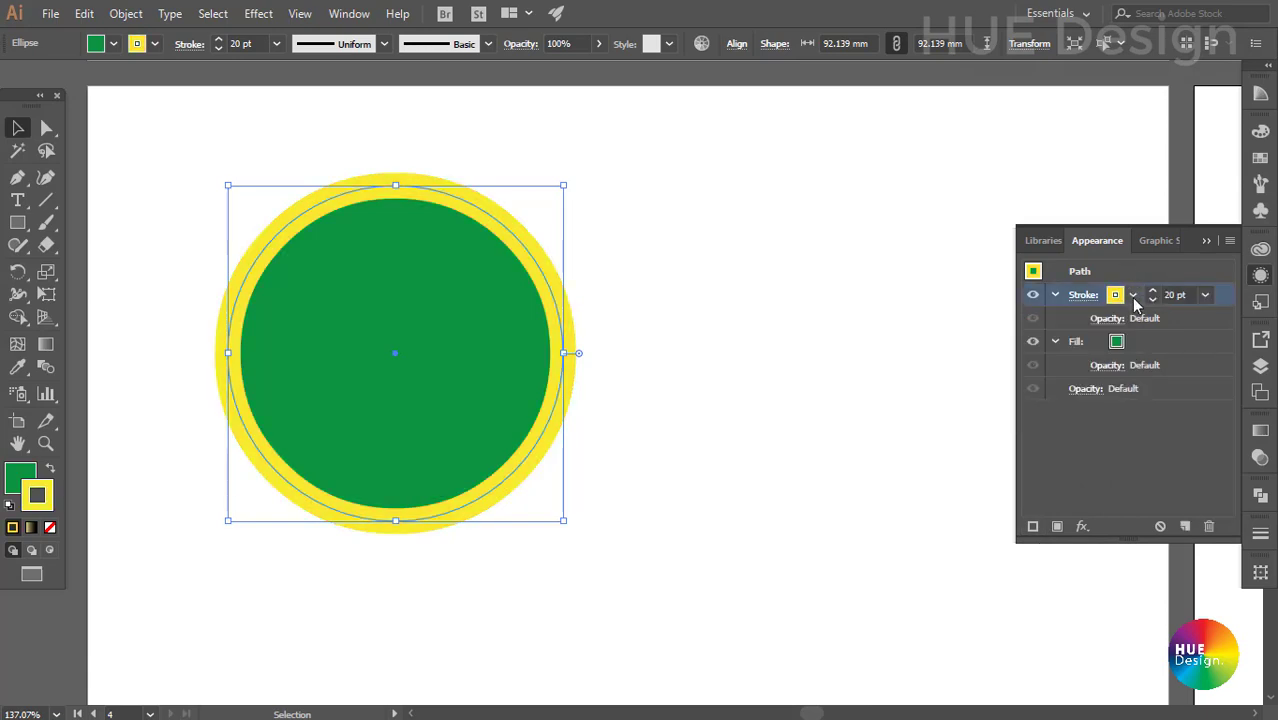
Step: Add a second stroke and compare the upper and lower strokes
left_click(1033, 528)
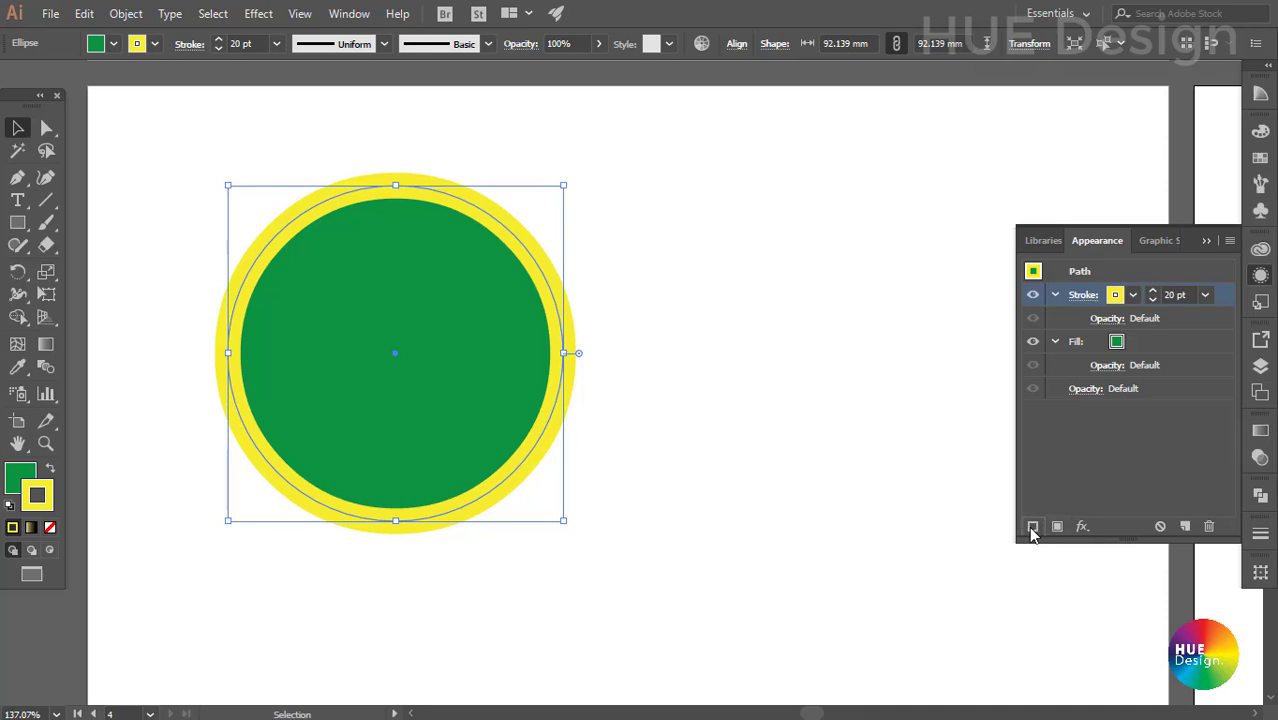
left_click(1146, 300)
left_click(1155, 343)
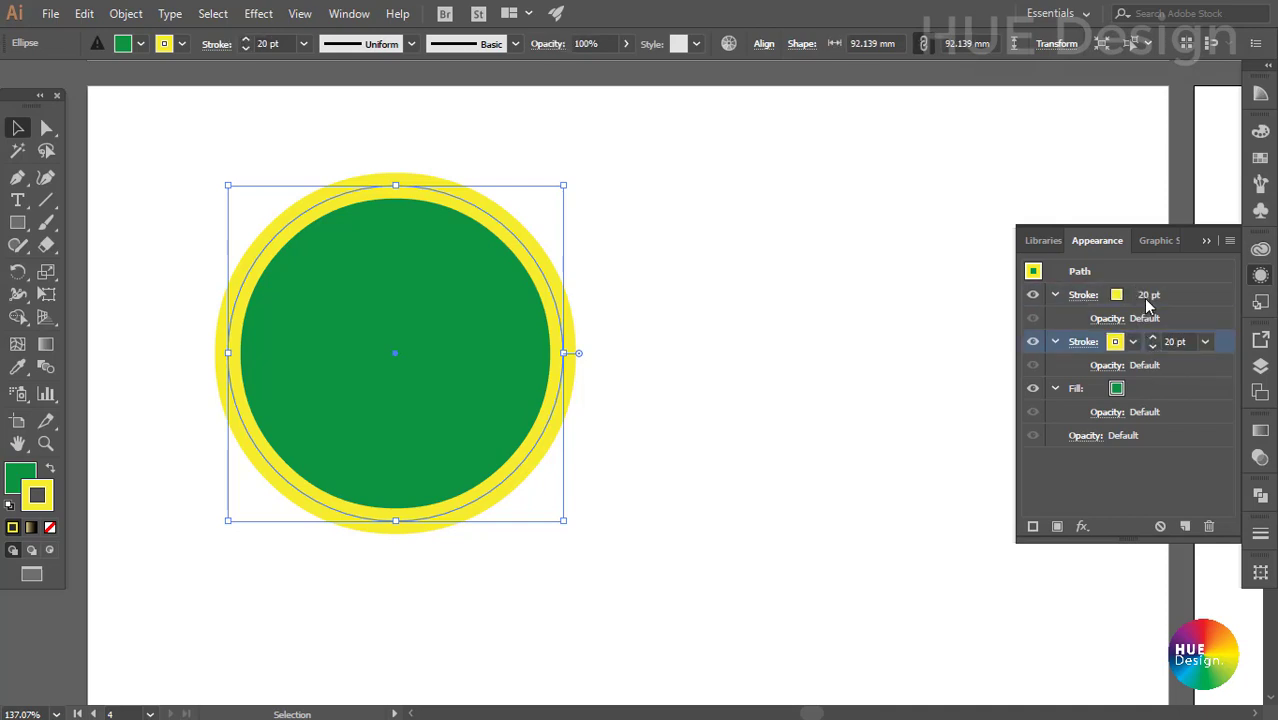
left_click(1147, 303)
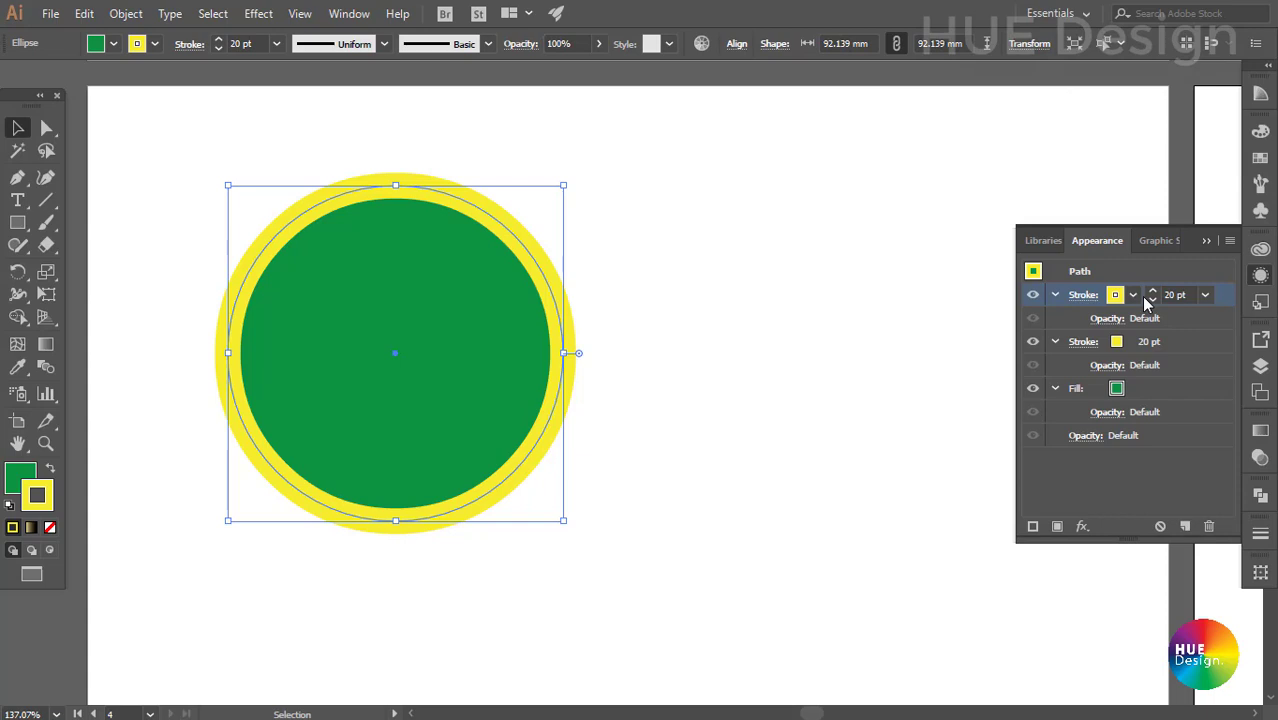
left_click(1143, 344)
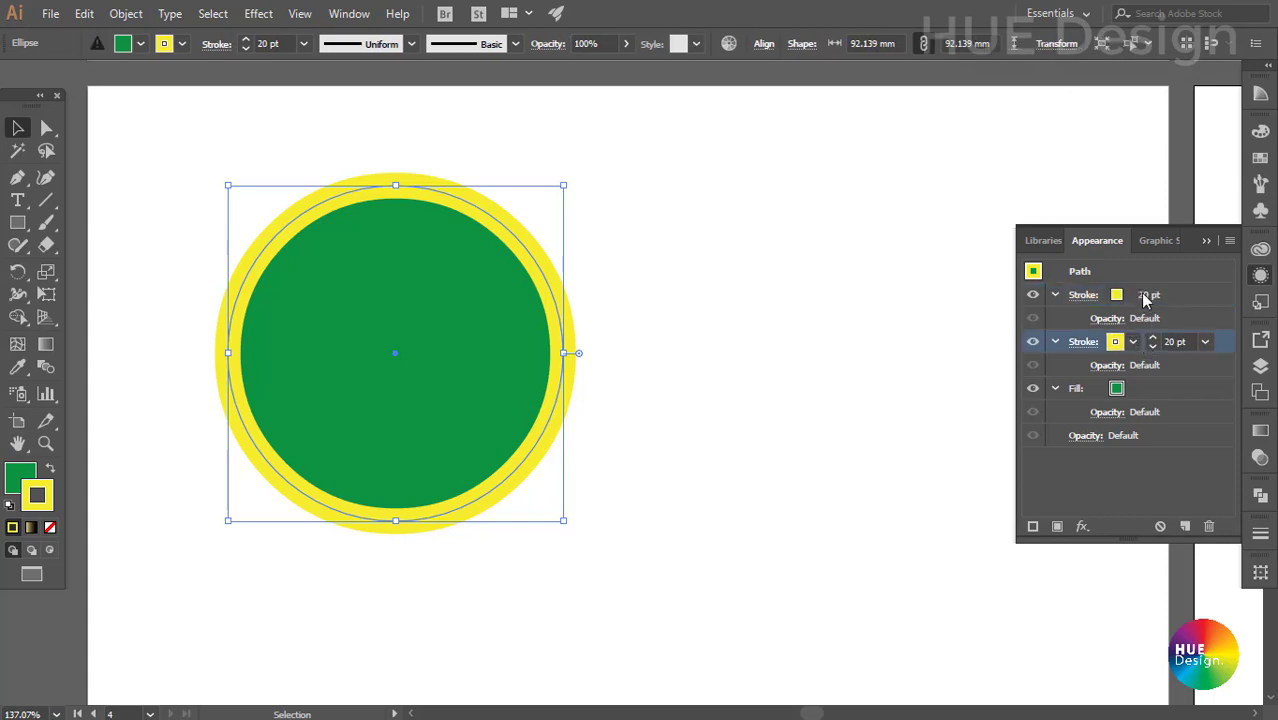
left_click(1140, 297)
Step: Make the top stroke white at 12 pt and preview the rings
left_click(1134, 297)
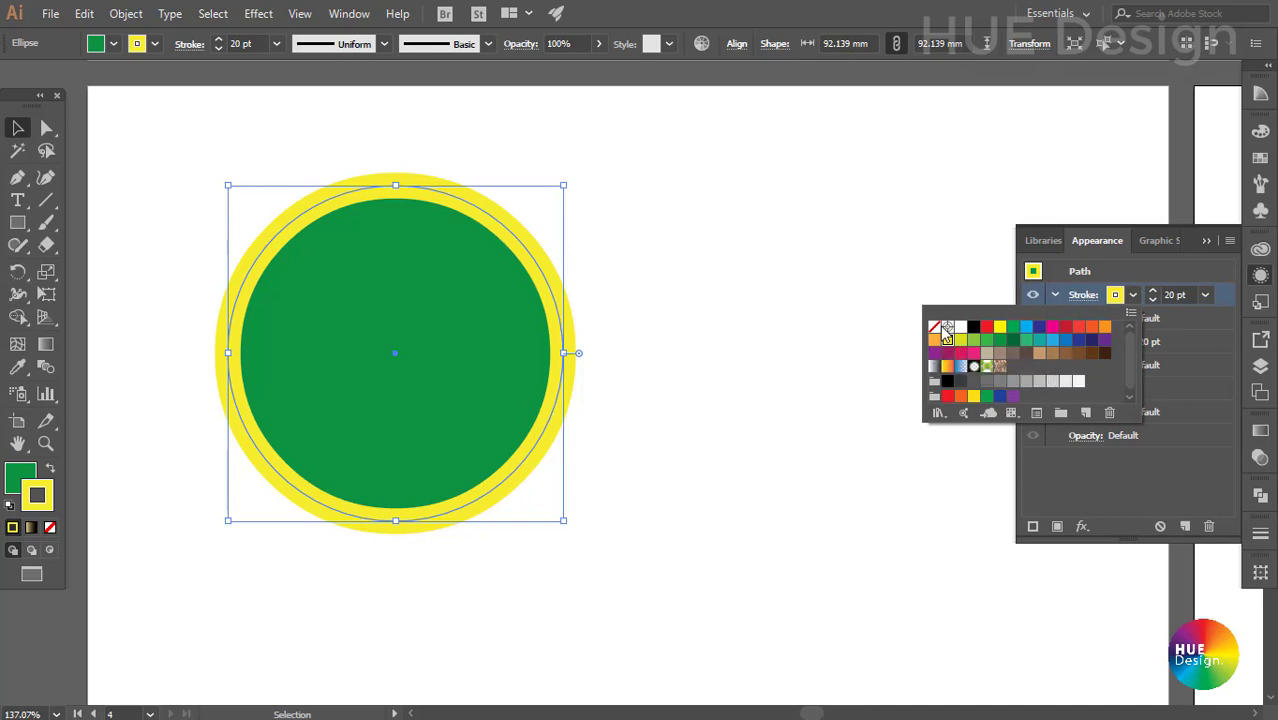
left_click(960, 326)
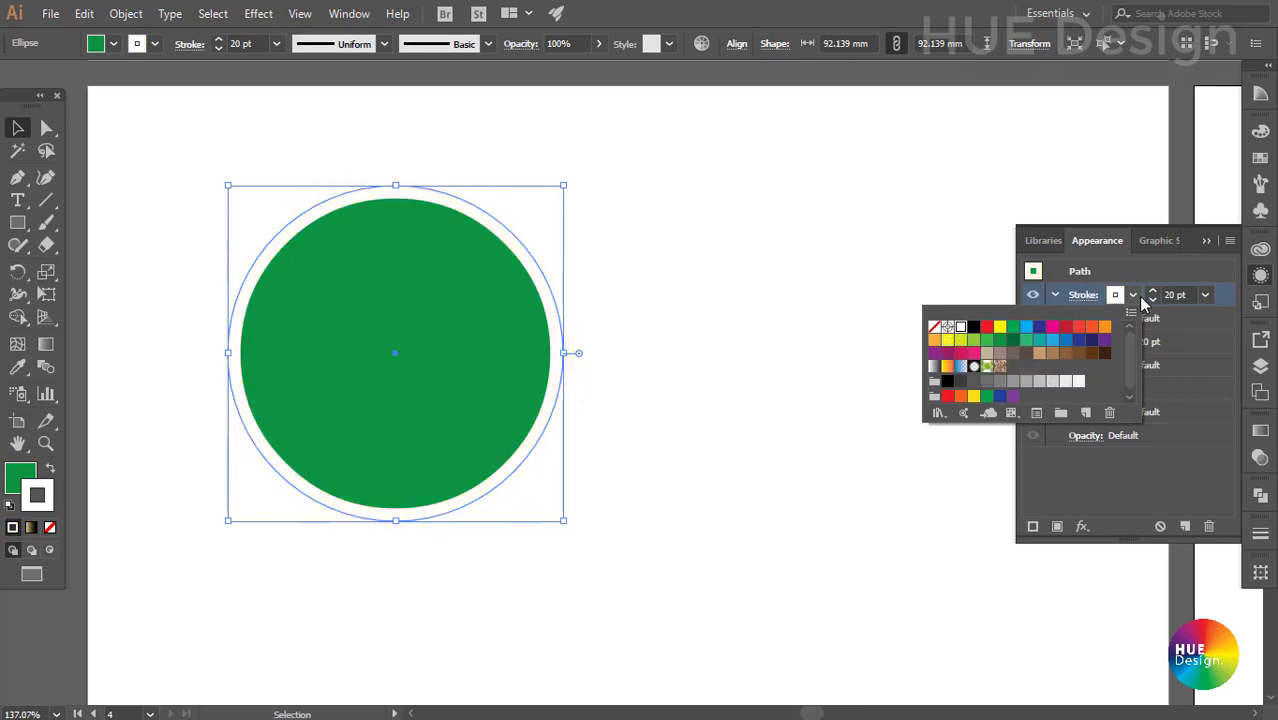
left_click(1207, 297)
left_click(1207, 297)
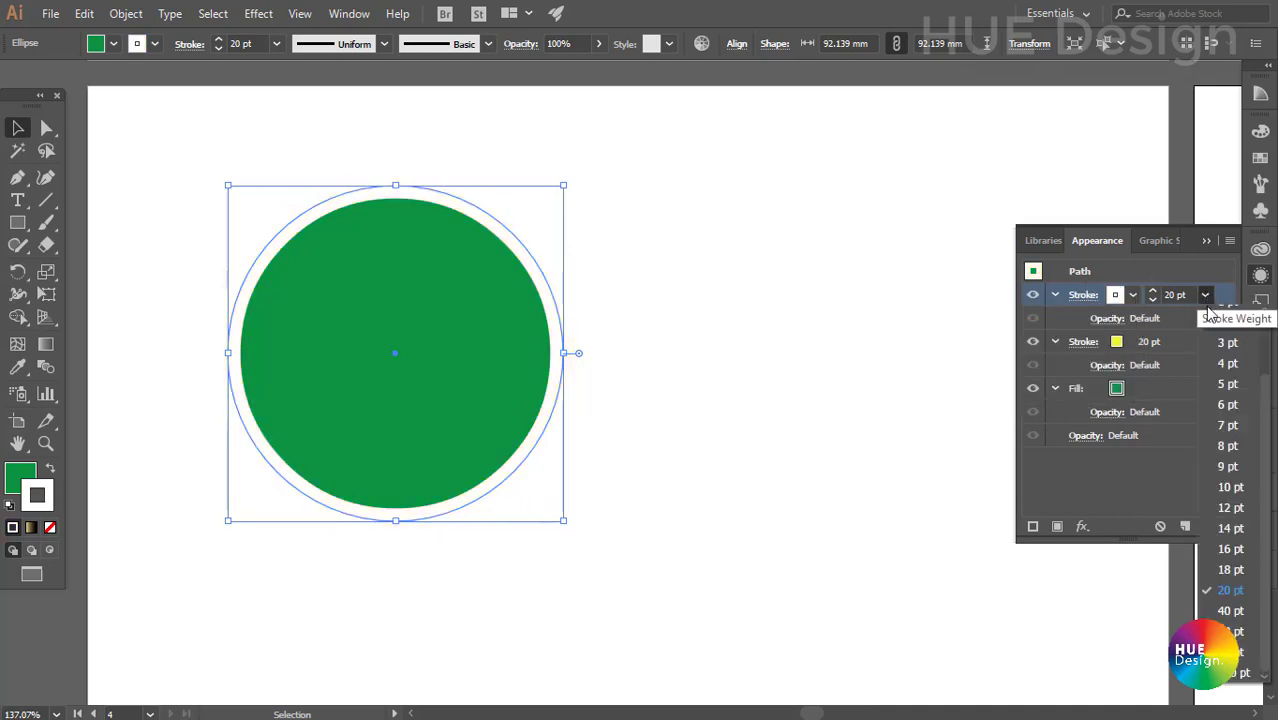
left_click(1230, 487)
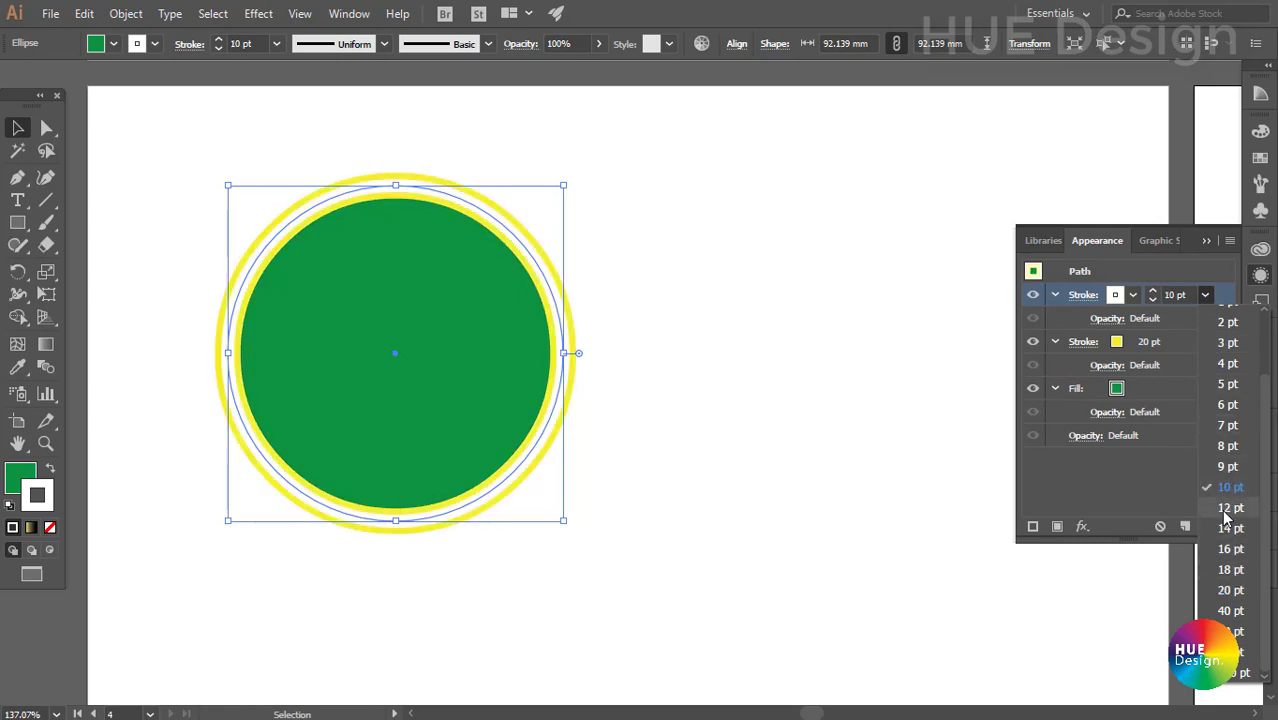
left_click(1230, 508)
left_click_drag(668, 388, 571, 308)
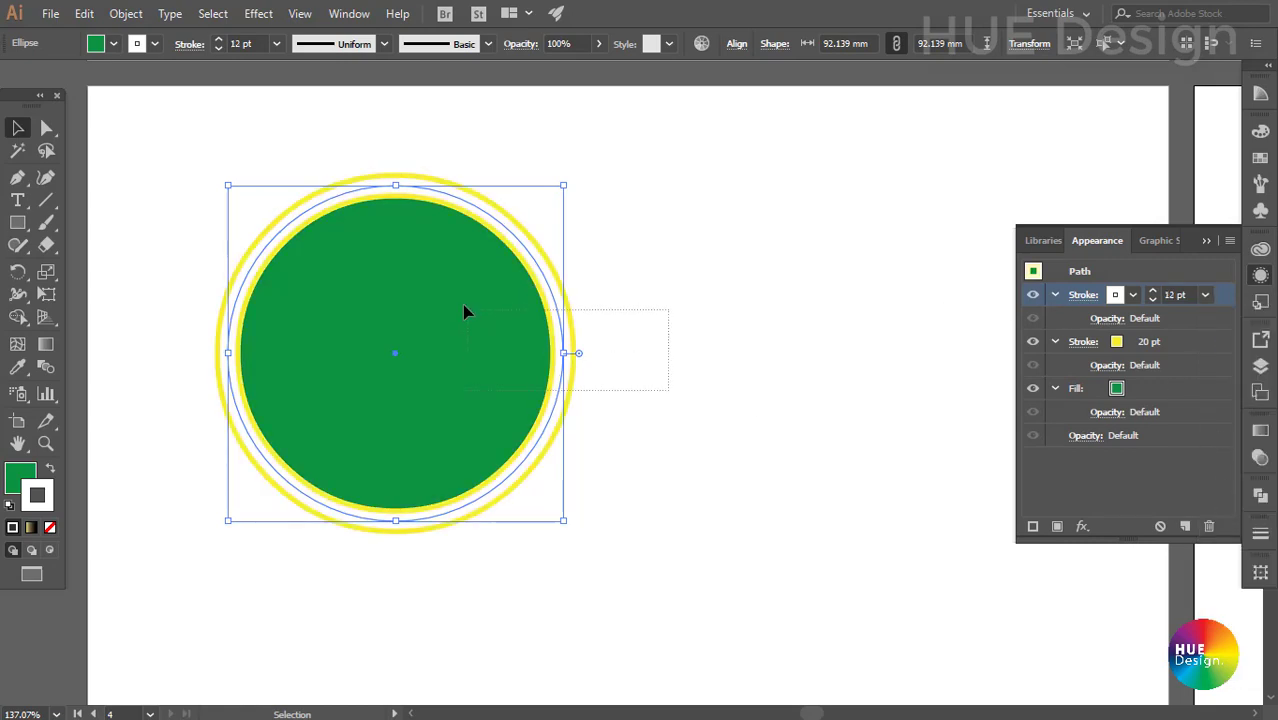
left_click(414, 326)
Step: Add a third, dark green stroke on top and set its weight to 7 pt
left_click(1033, 527)
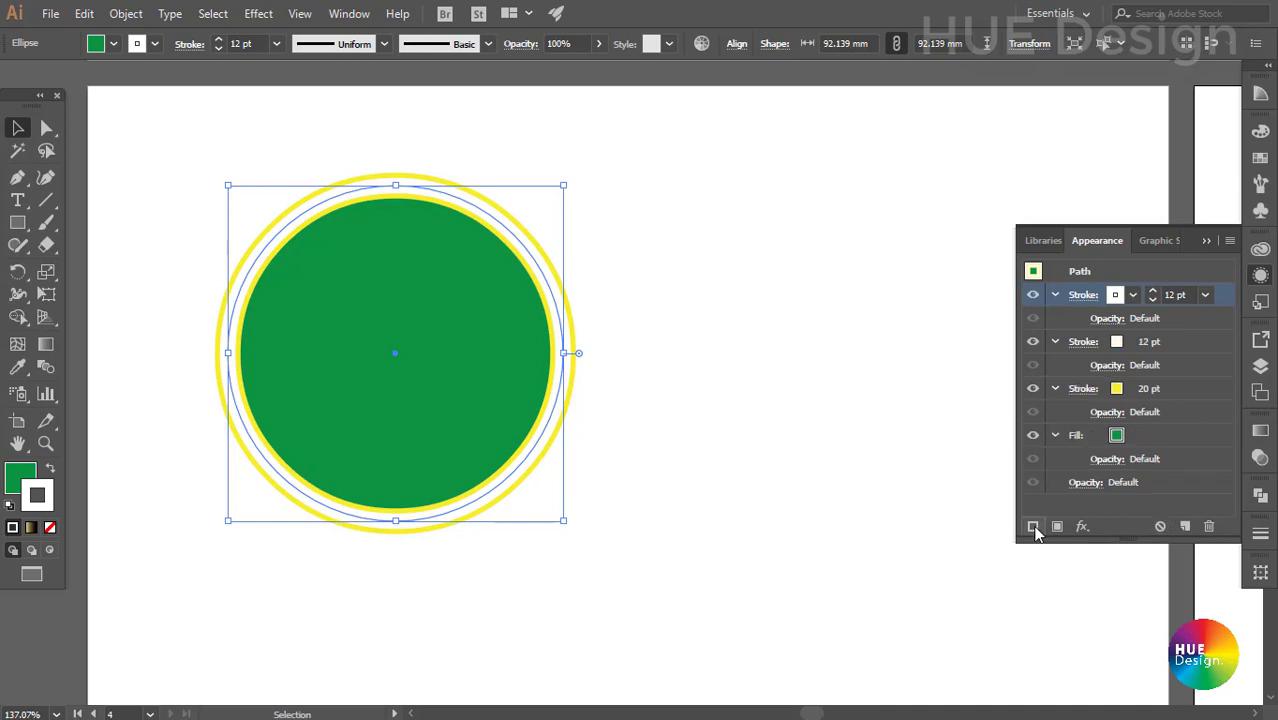
left_click(1132, 294)
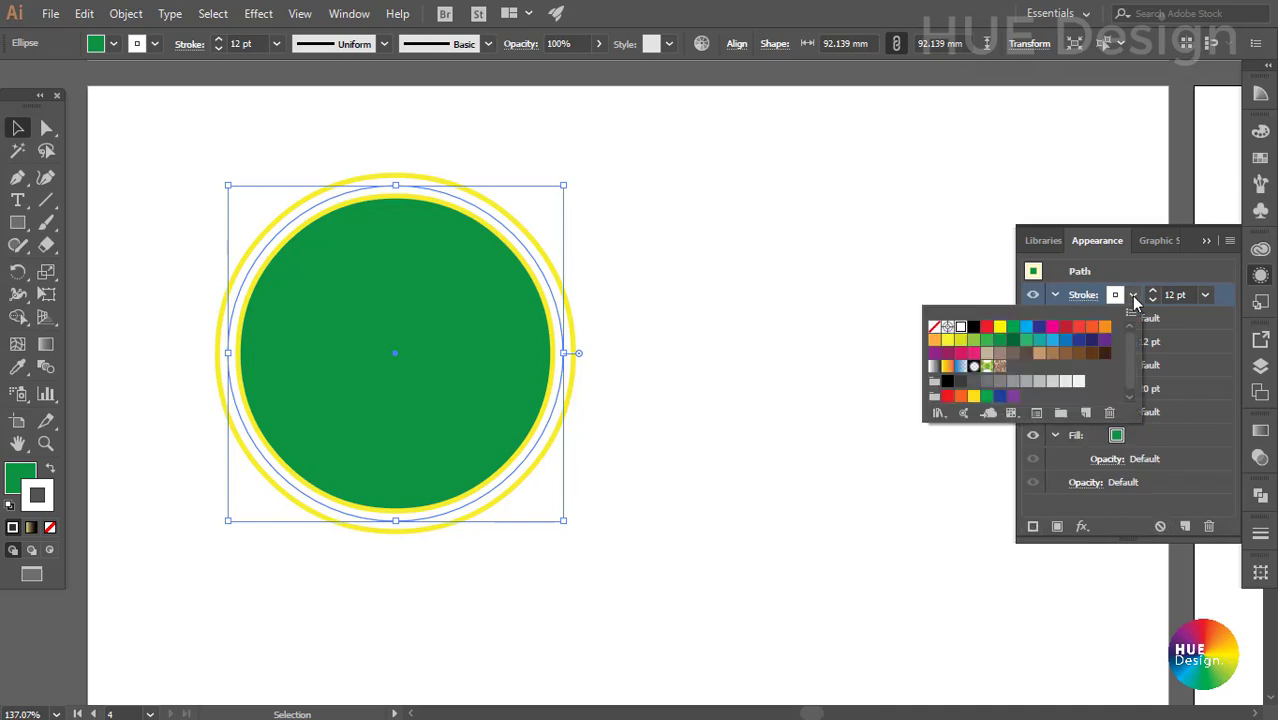
left_click(1000, 340)
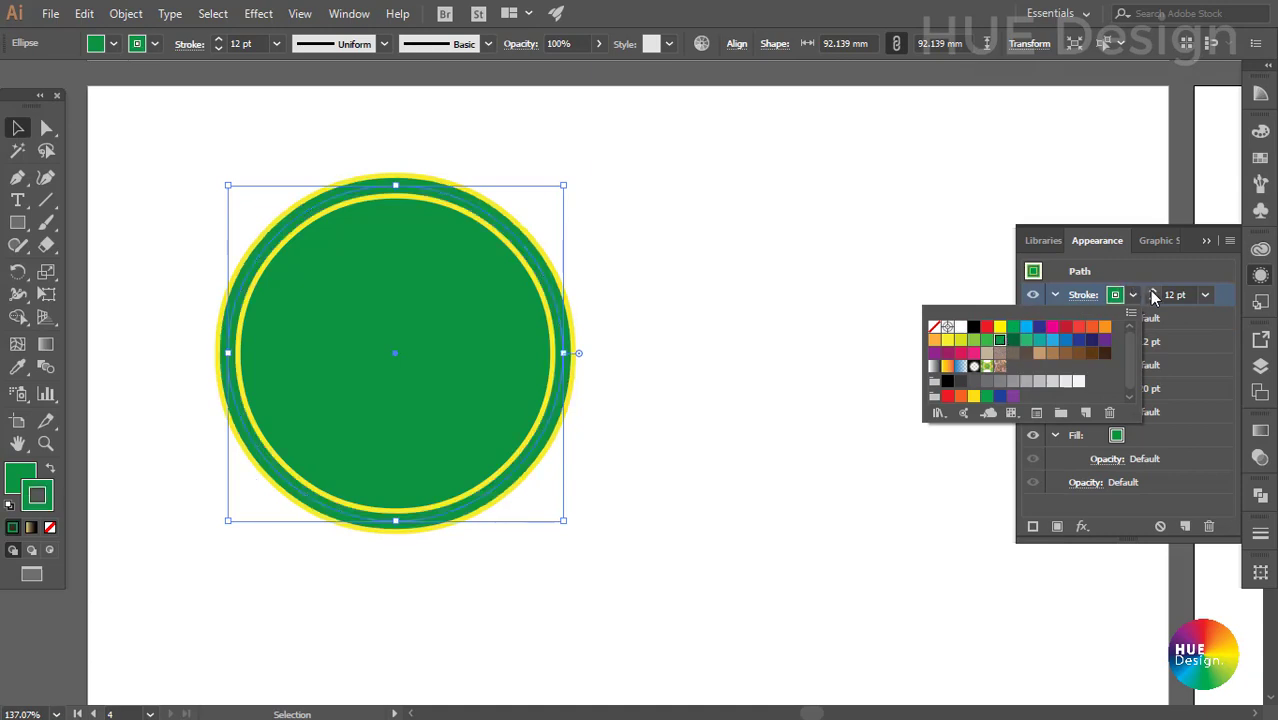
left_click(1206, 295)
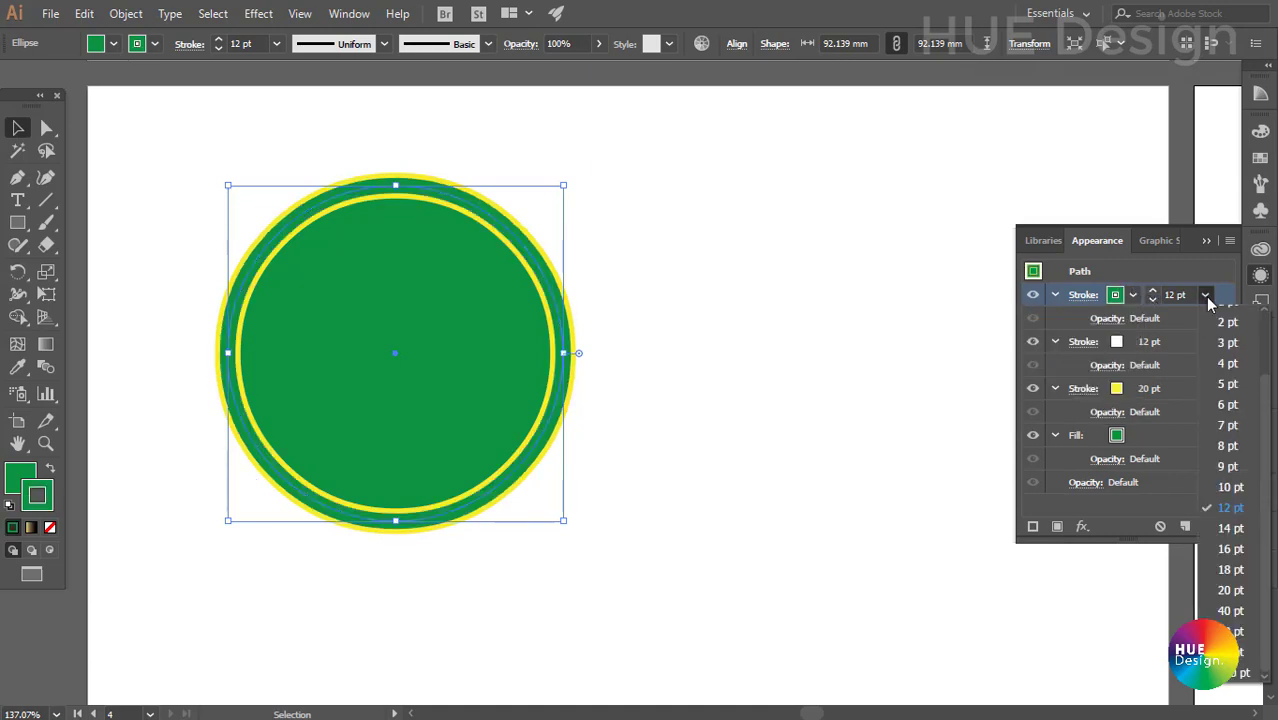
left_click(1224, 448)
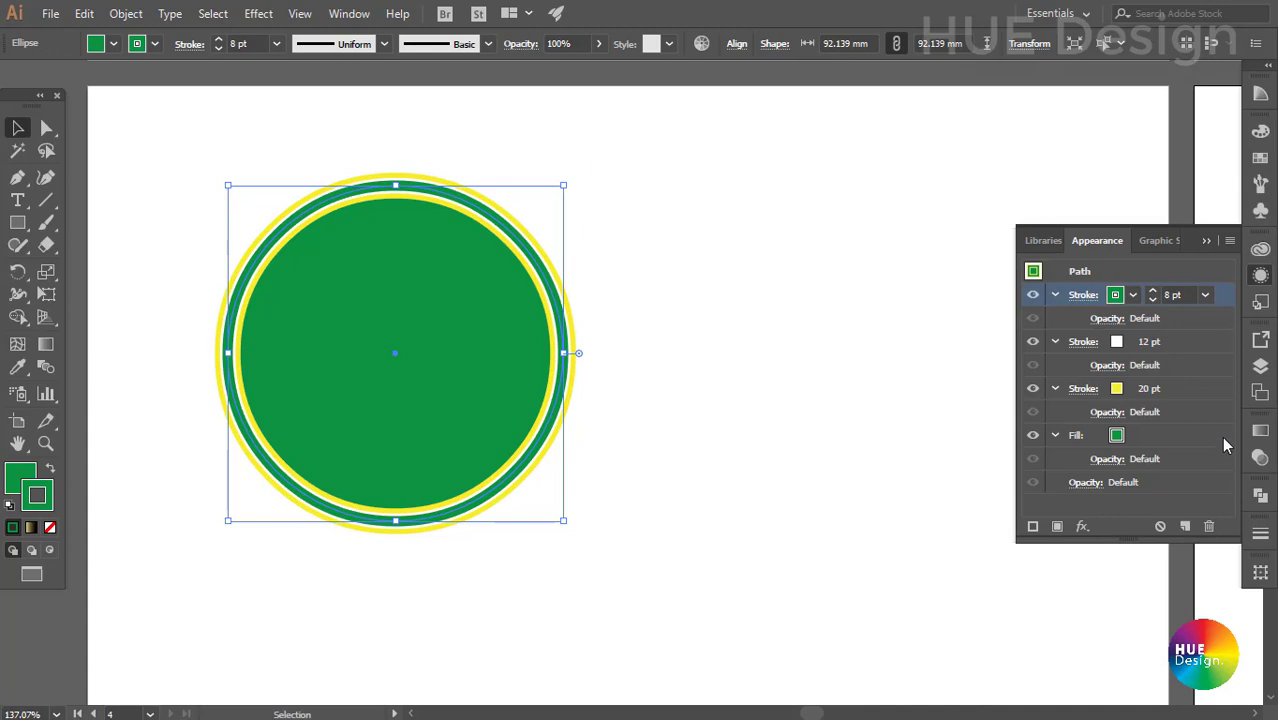
key("Down")
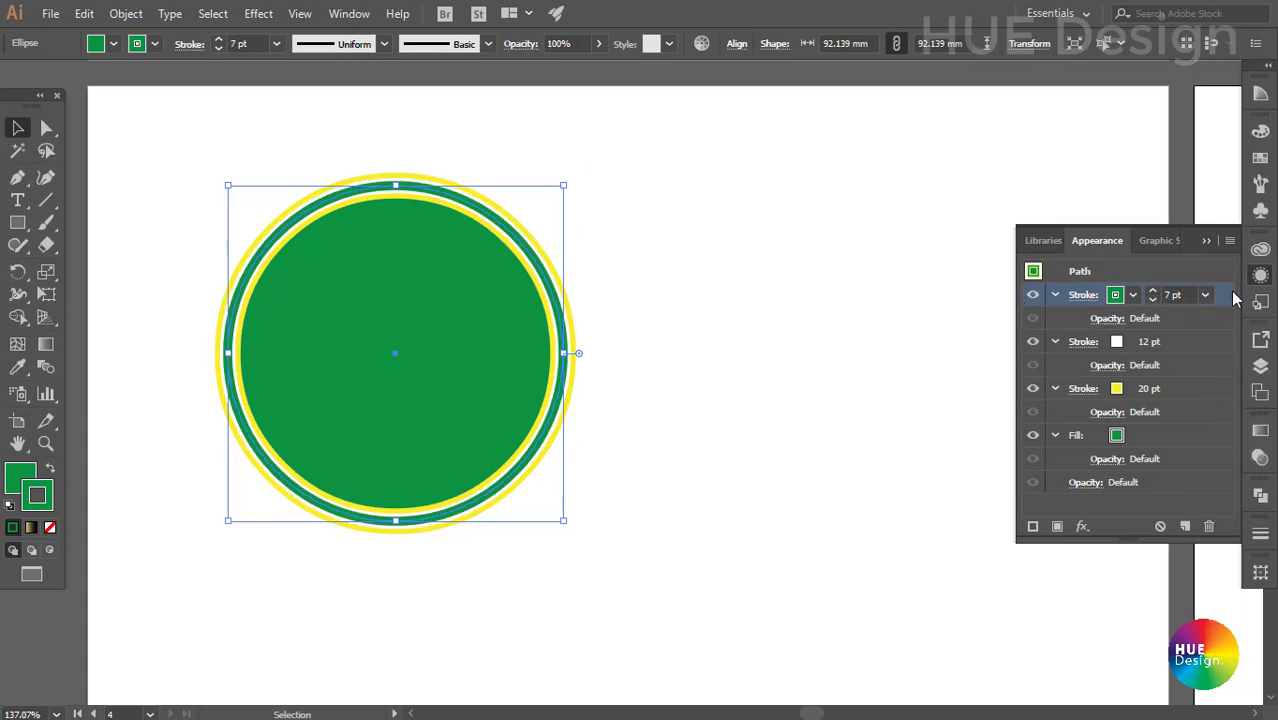
Step: Make the green stroke a dashed line with round caps and a 0 pt dash
left_click(1260, 534)
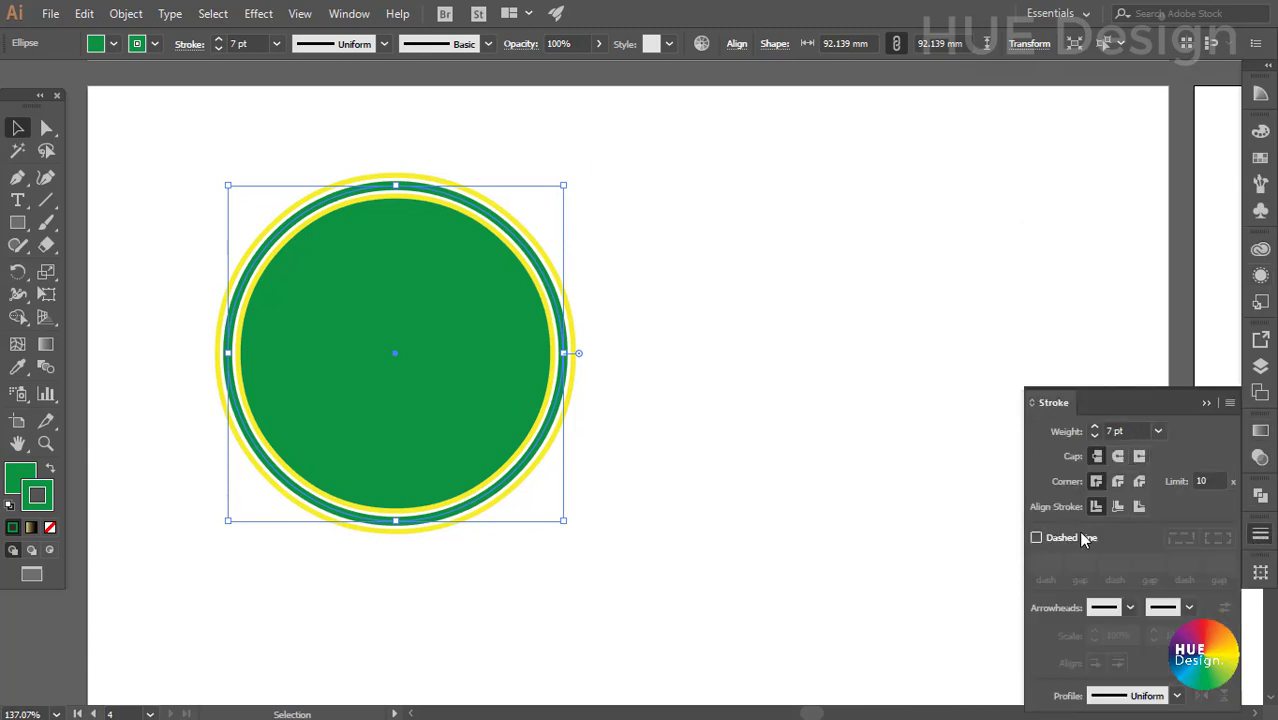
left_click(1037, 538)
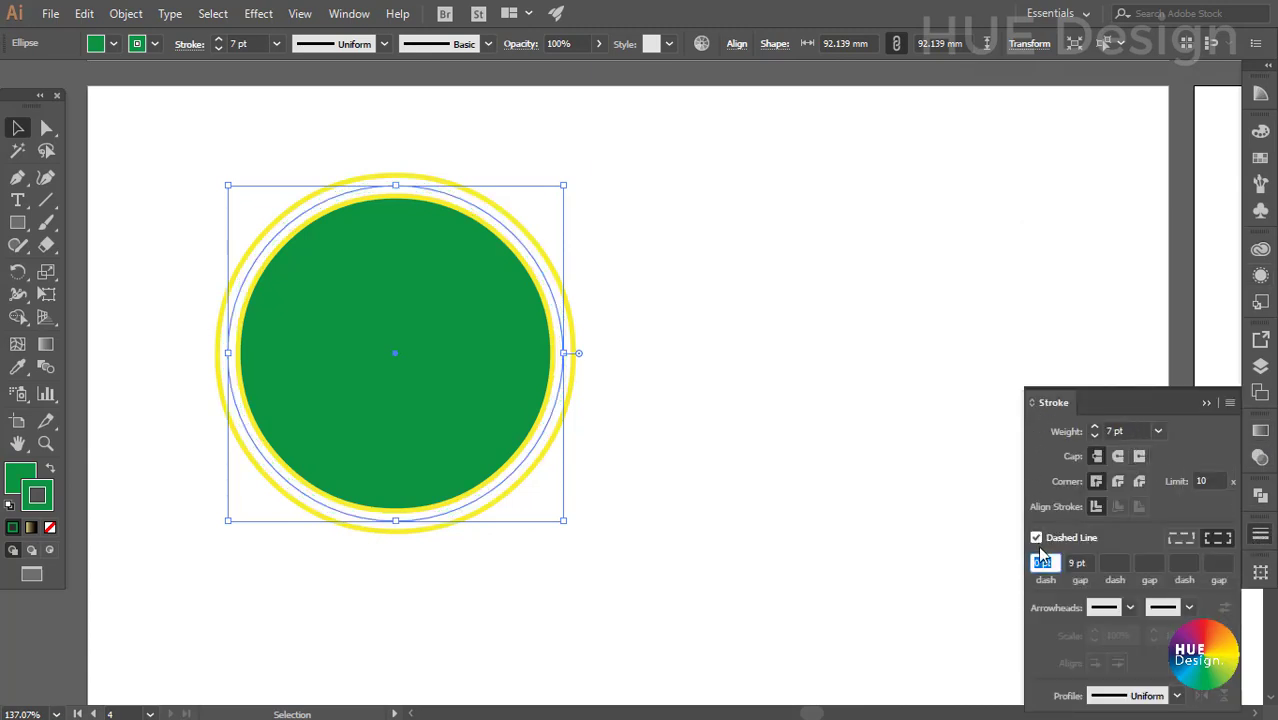
left_click(1118, 457)
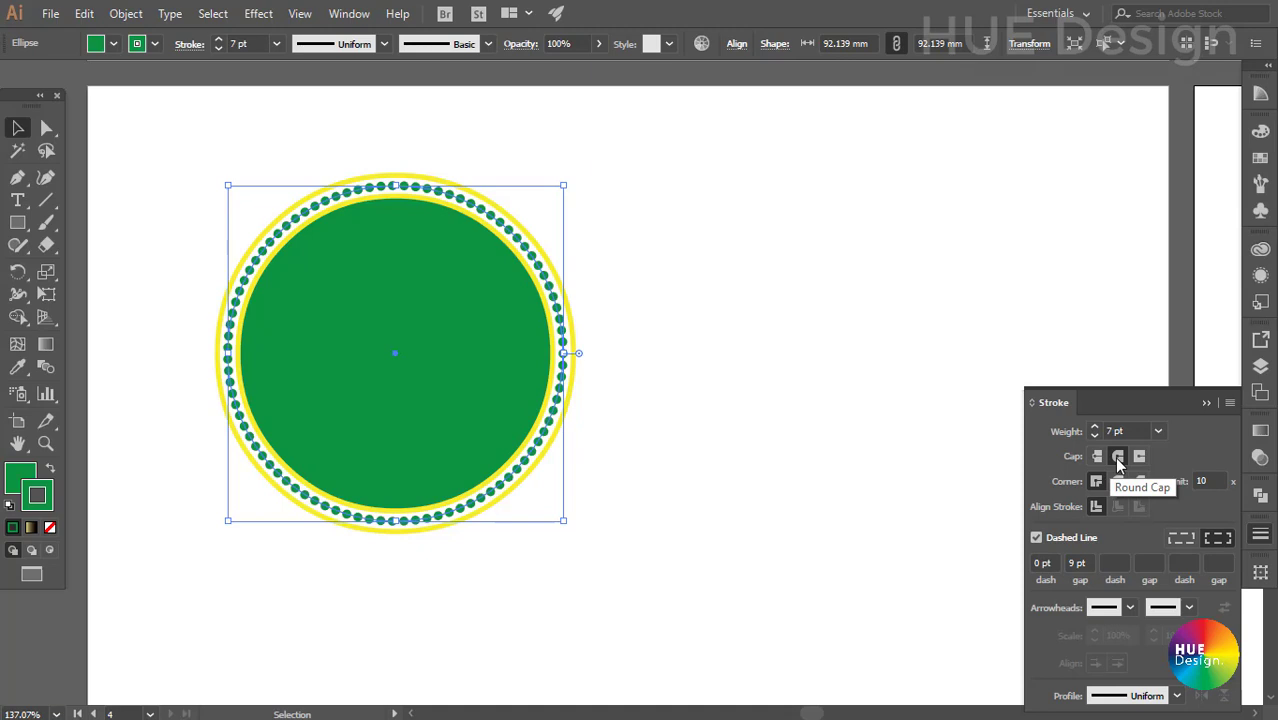
left_click(1054, 563)
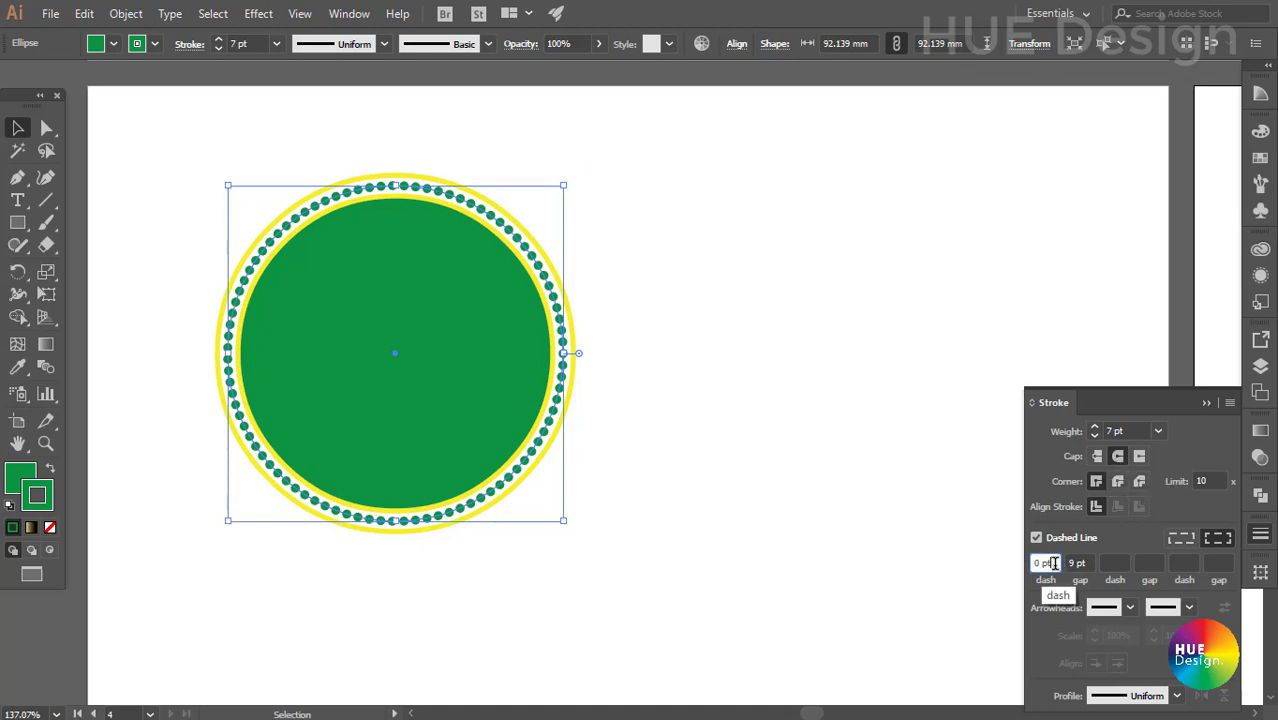
double_click(1054, 563)
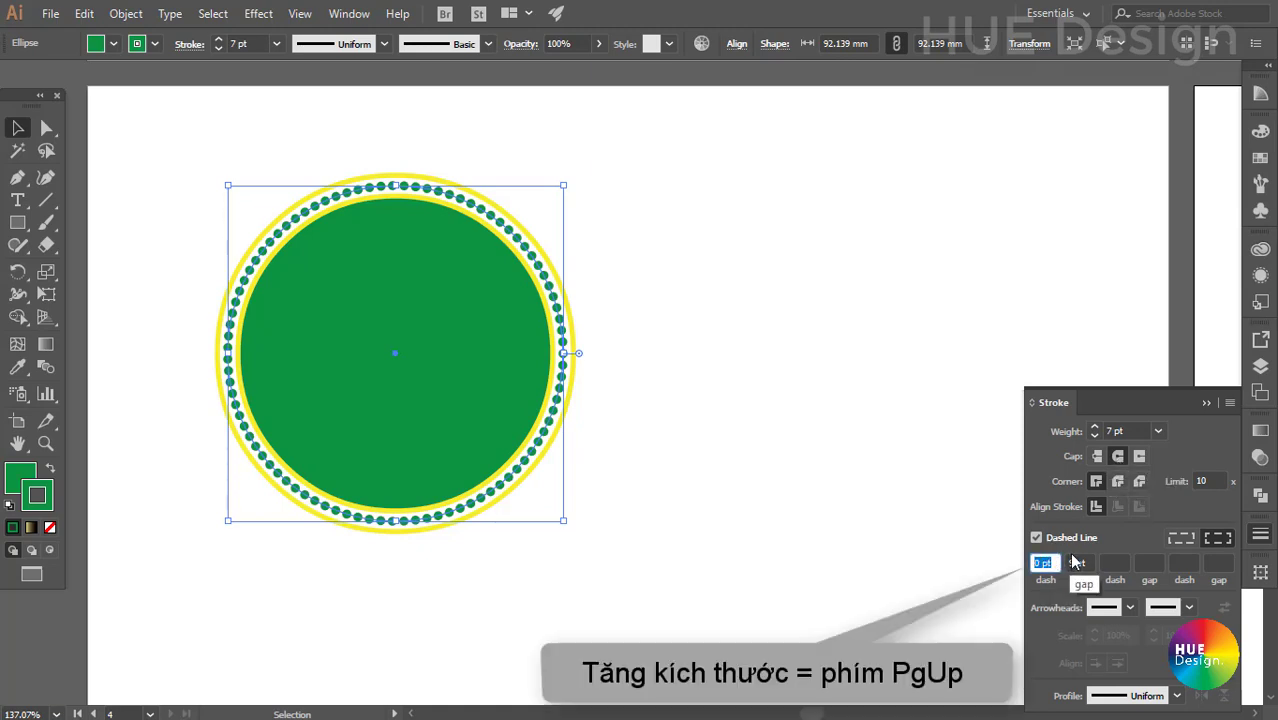
key("Page_Up")
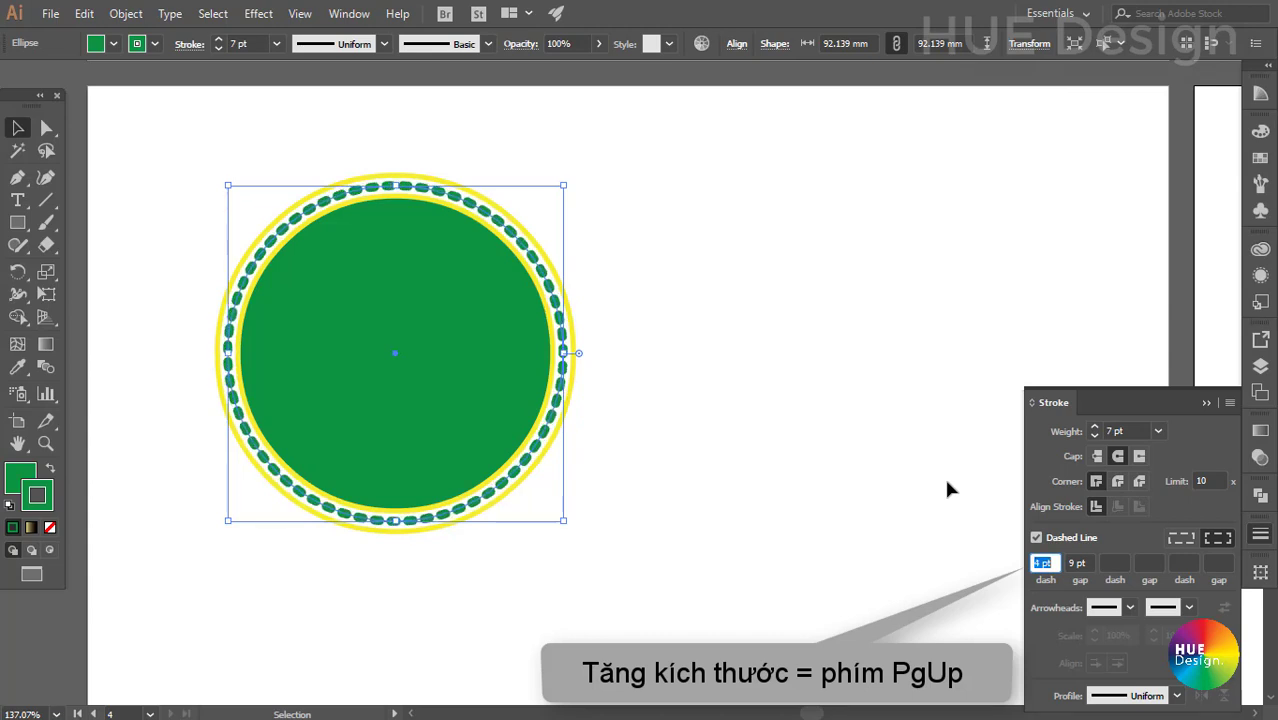
key("Page_Down")
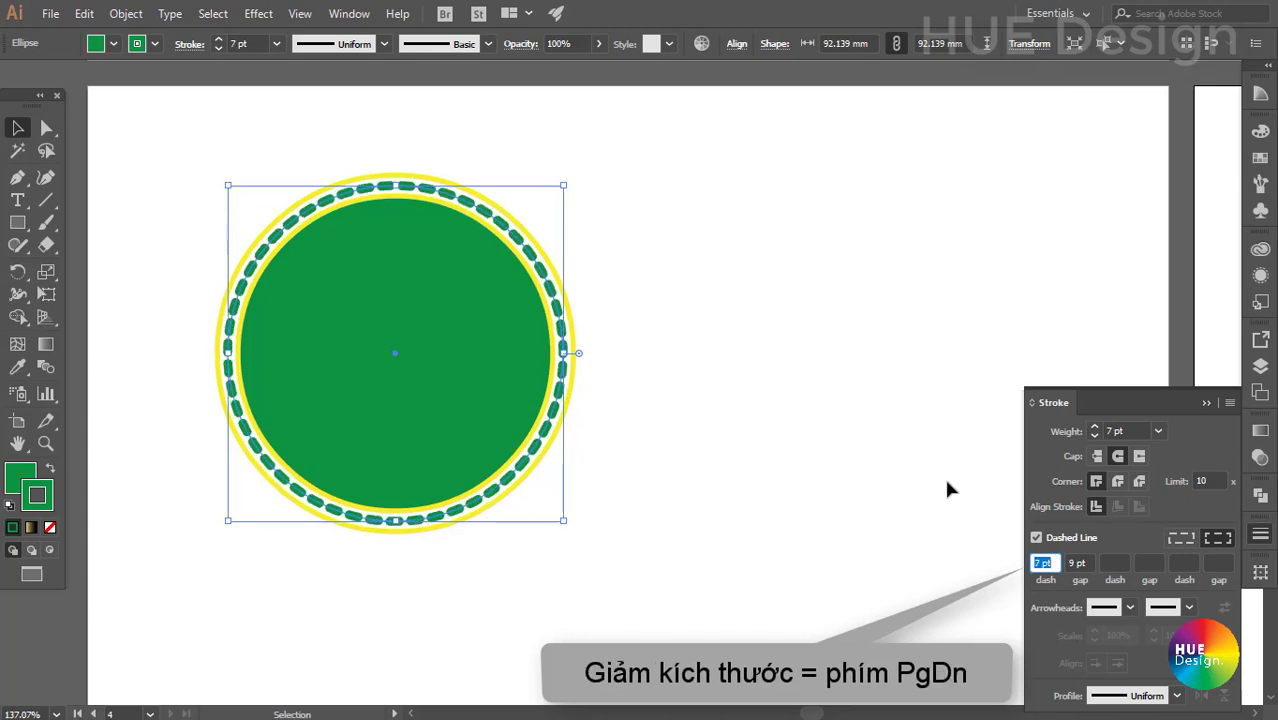
key("Page_Down")
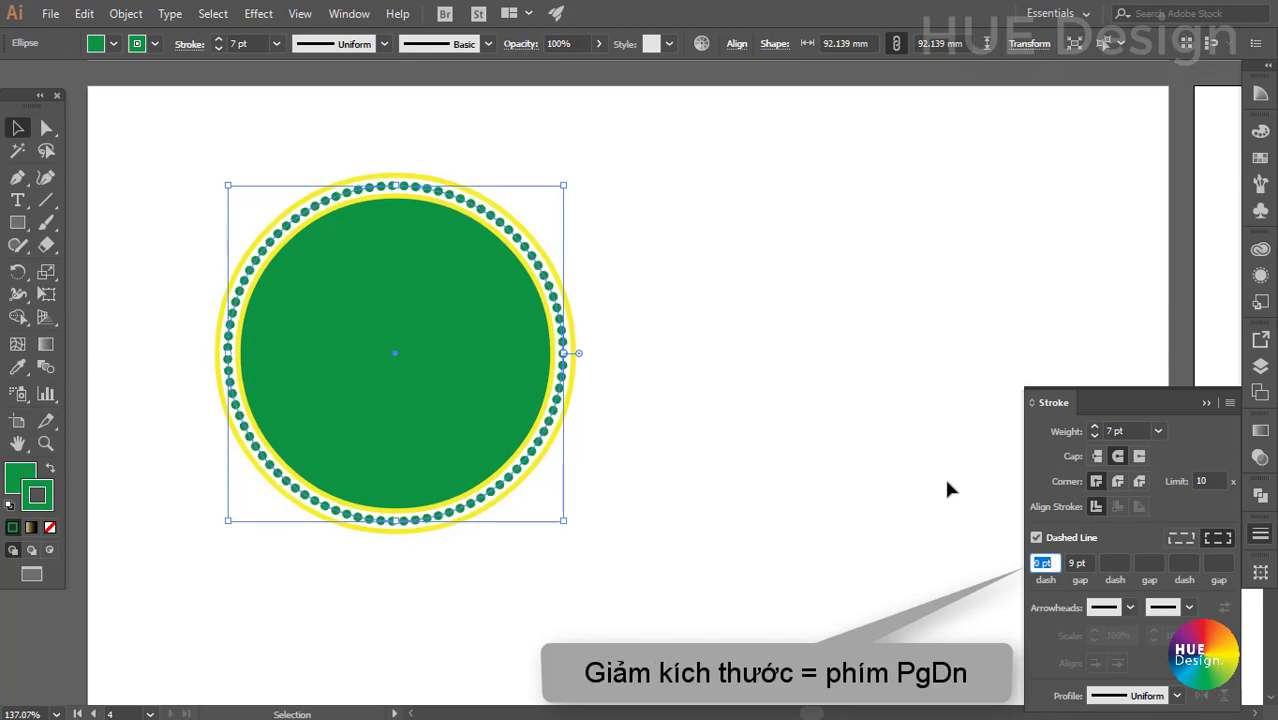
Step: Set the gap between the round dots to 11 pt
left_click(1072, 563)
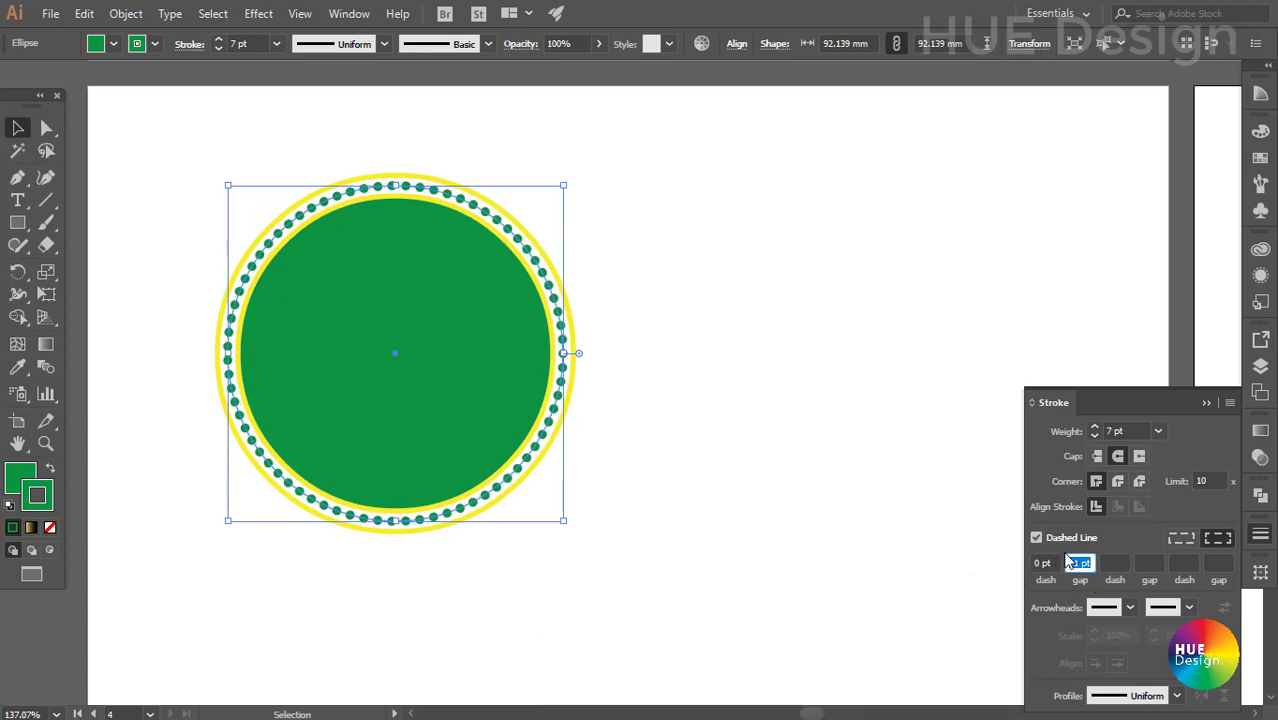
key("Page_Up")
key("Page_Up")
key("Page_Up")
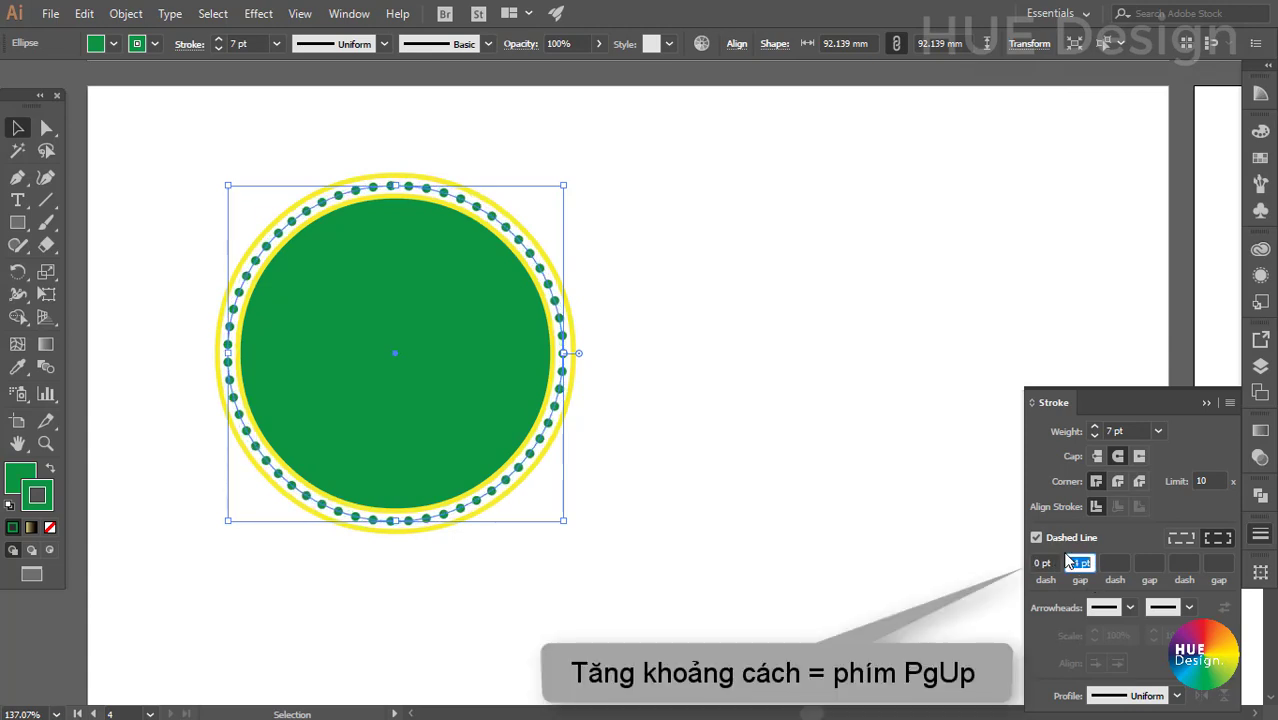
key("Page_Up")
key("Page_Down")
key("Page_Down")
key("Page_Down")
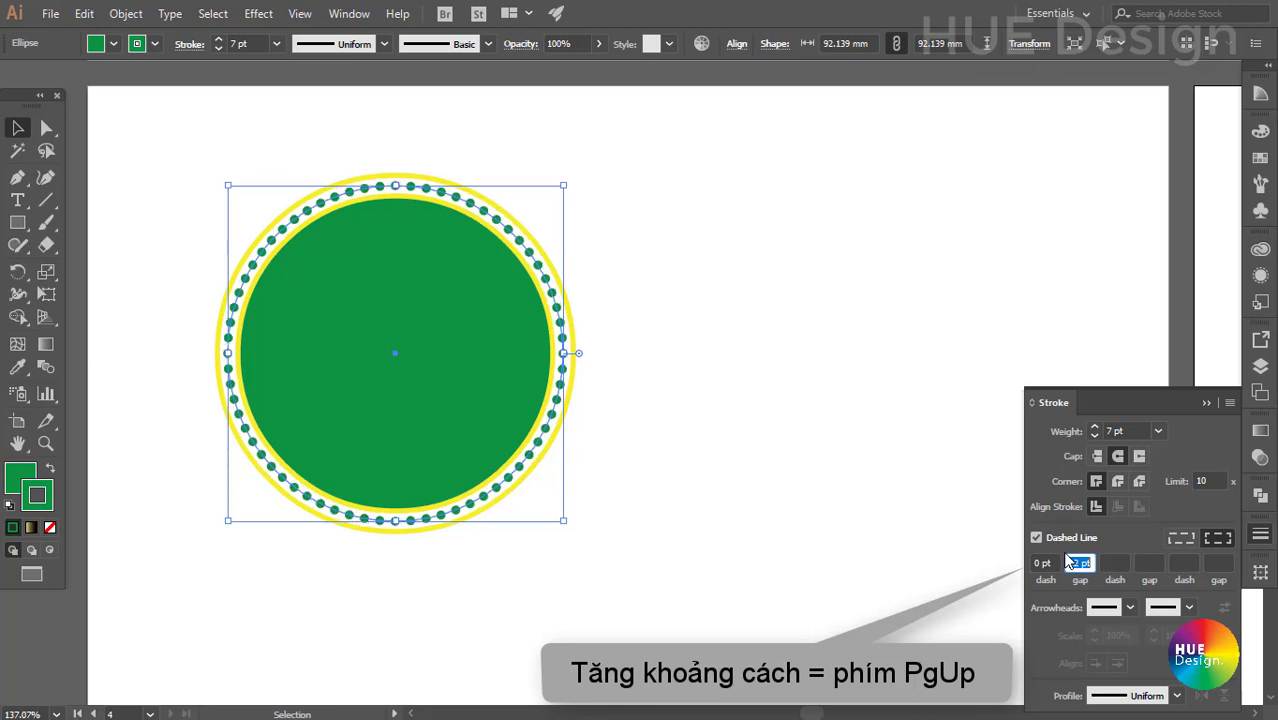
key("Page_Down")
key("Page_Down")
key("Page_Down")
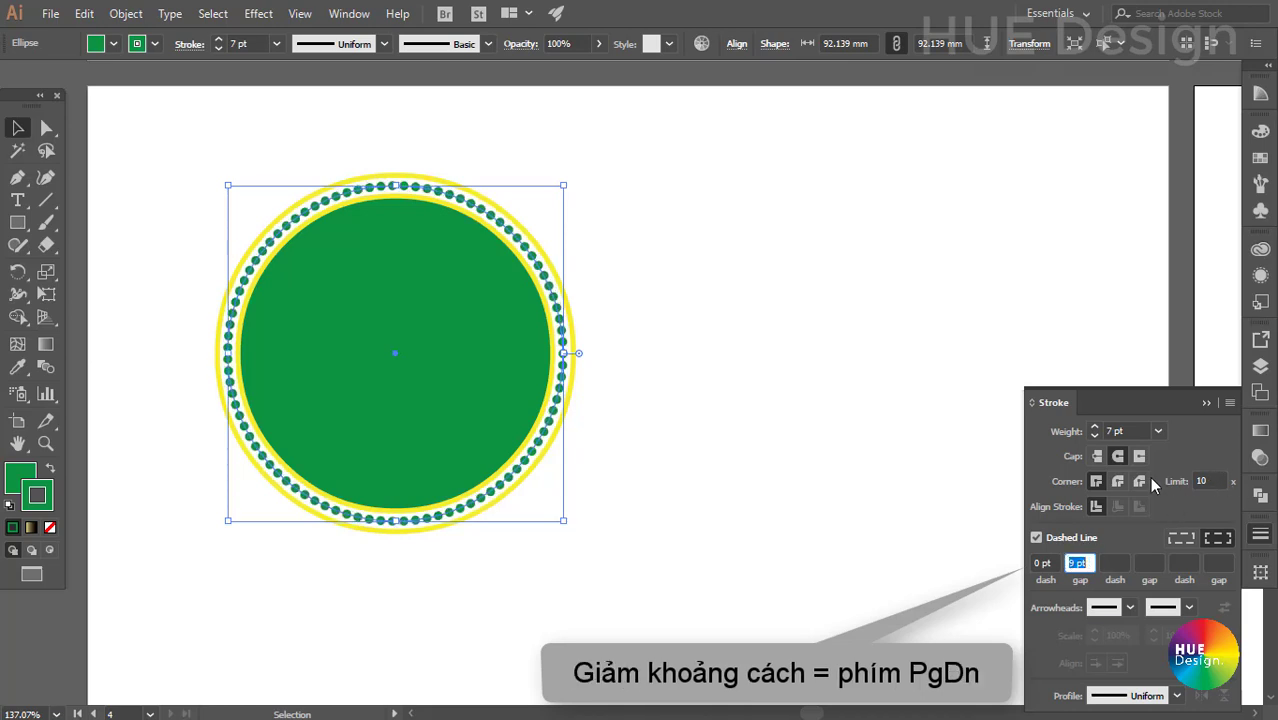
key("Page_Up")
key("Page_Up")
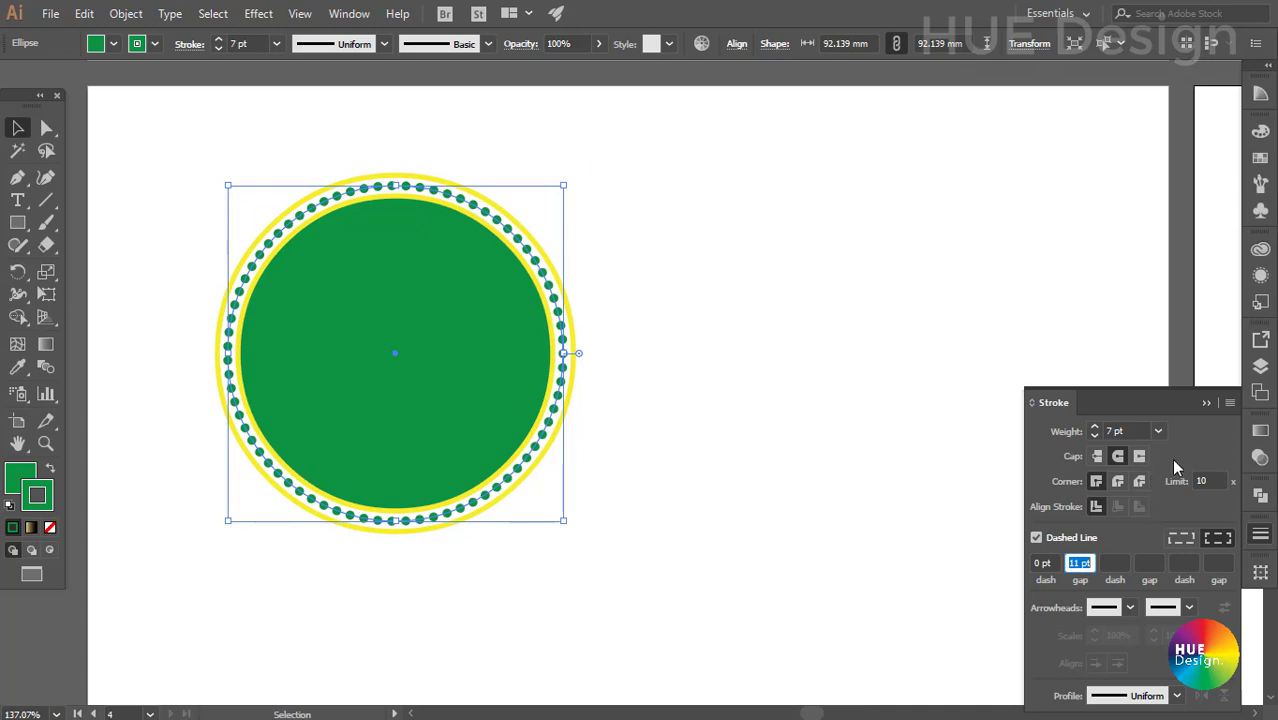
key("shift+F6")
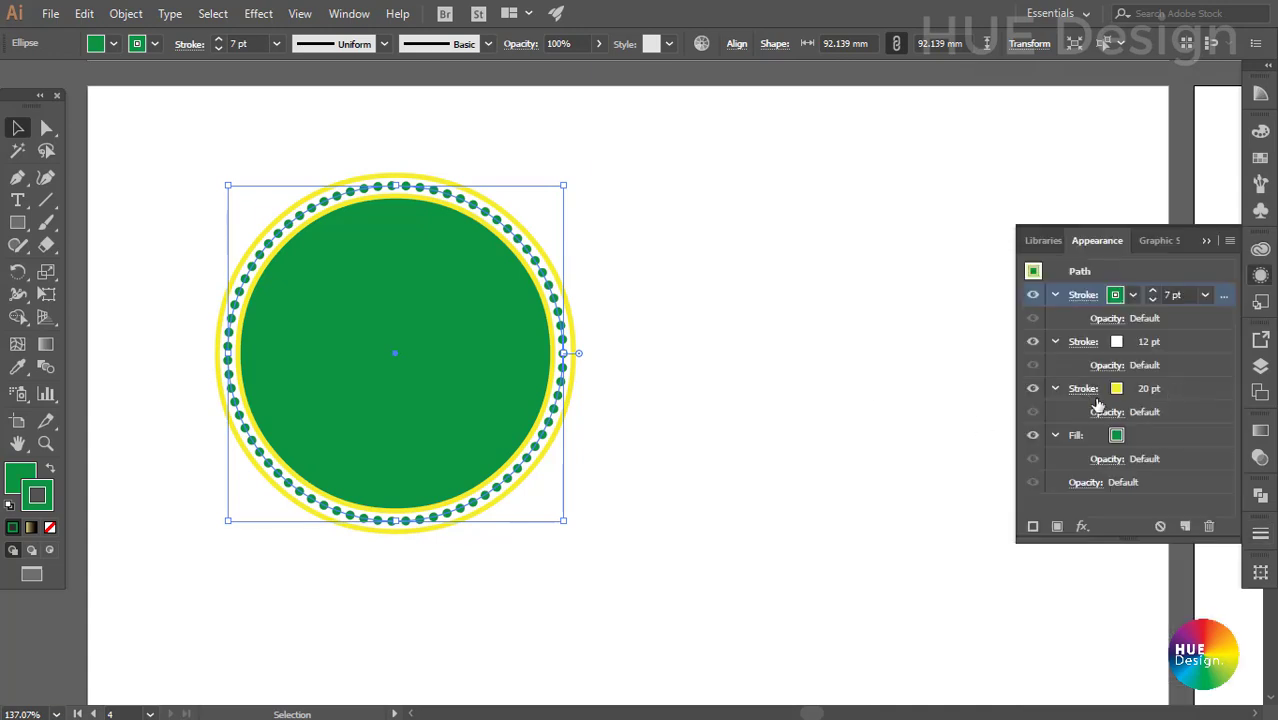
Step: Give the outer 20 pt stroke a reversed, radial Orange, Yellow gradient across its width
left_click(1085, 390)
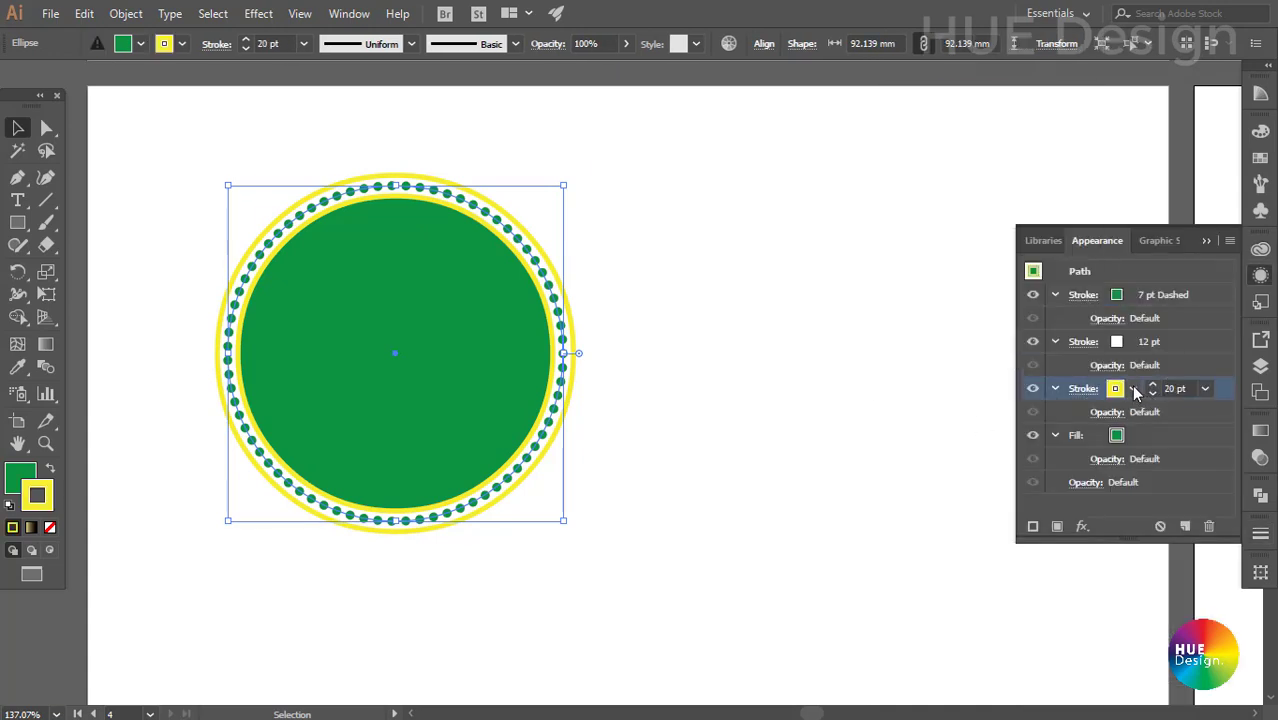
left_click(1134, 391)
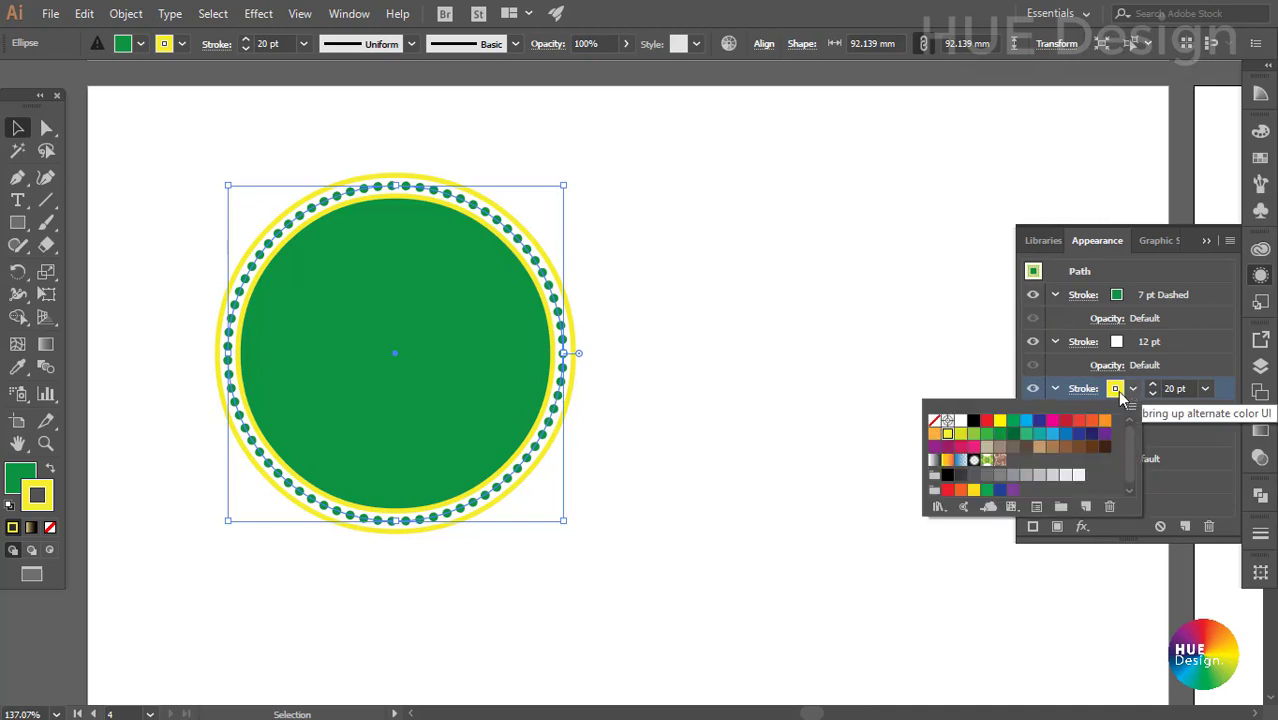
left_click(947, 466)
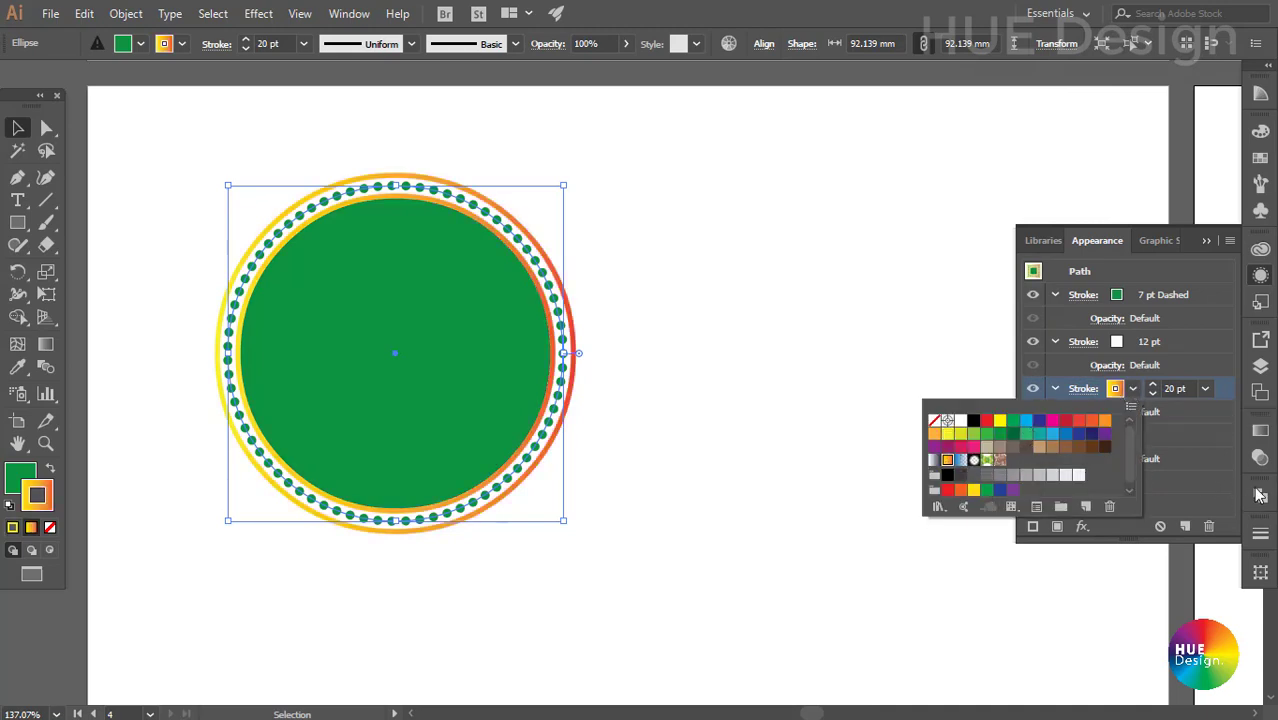
left_click(1260, 434)
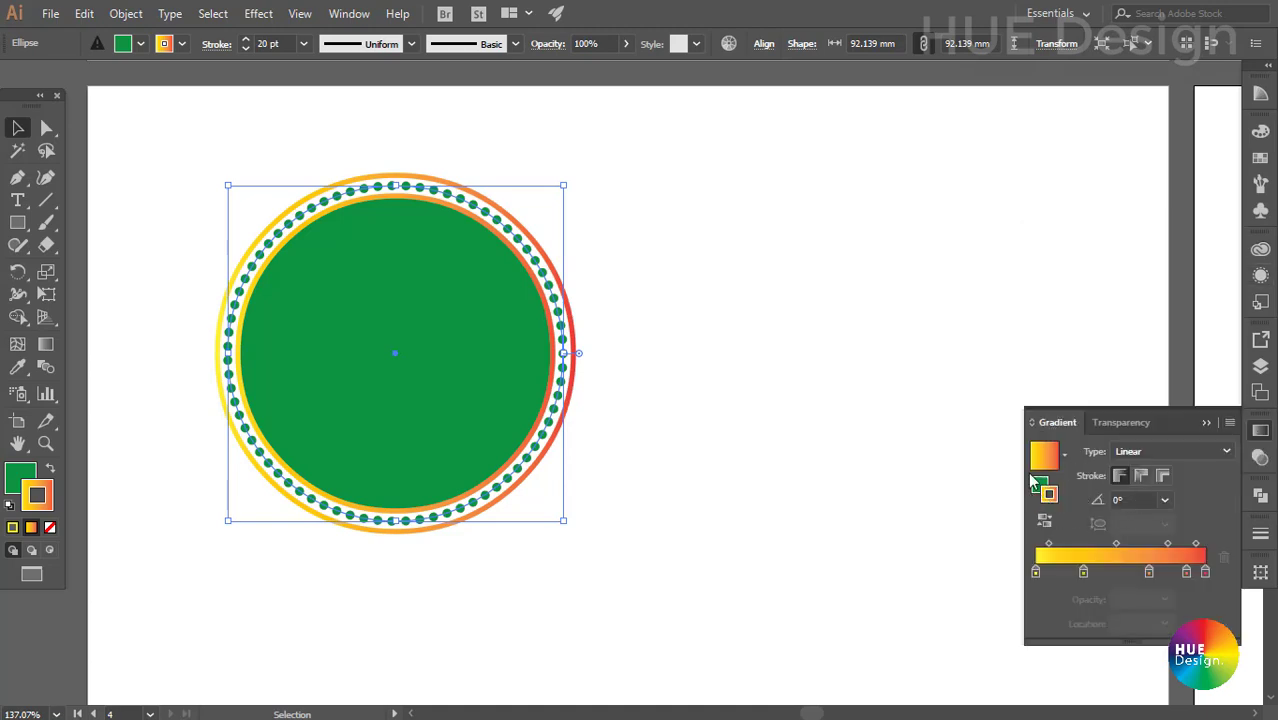
left_click(1160, 477)
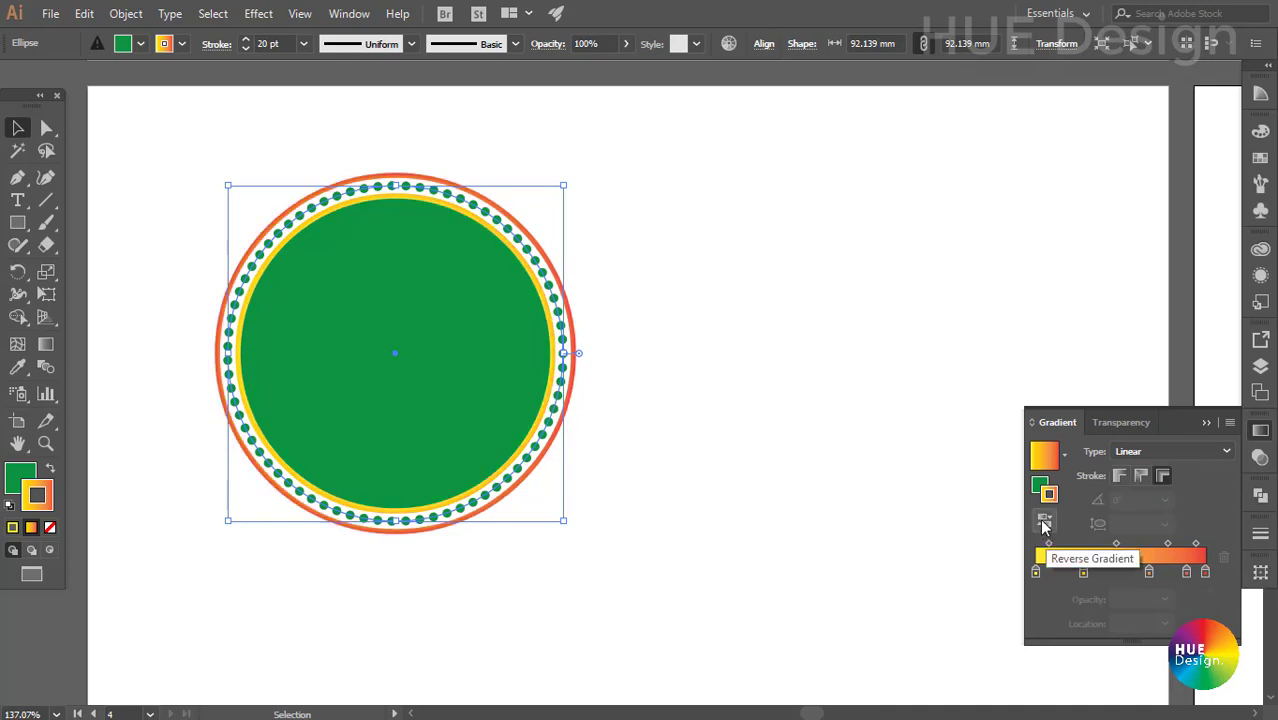
left_click(1043, 521)
left_click(1160, 451)
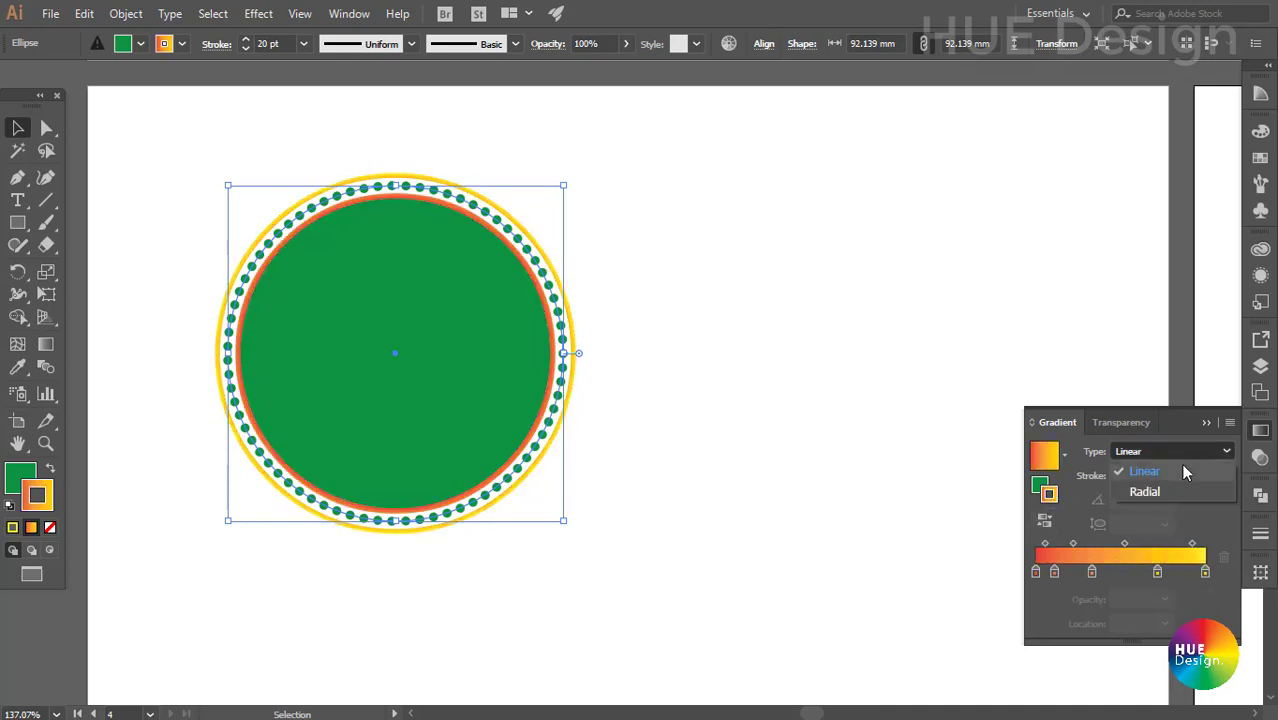
left_click(1159, 489)
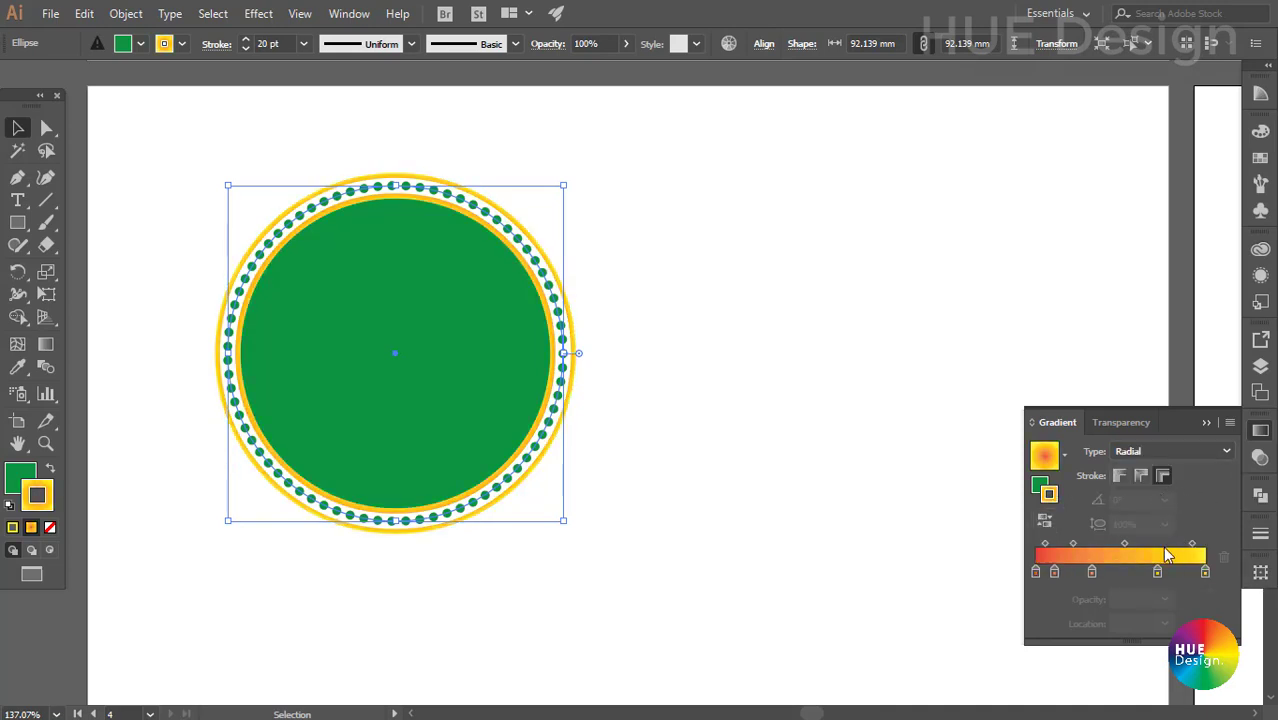
Step: Trim the gradient to red and yellow stops, yellow at about 90%
key("ctrl")
mouse_move(1055, 573)
left_mouse_down()
mouse_move(1054, 591)
mouse_move(1092, 600)
left_mouse_up()
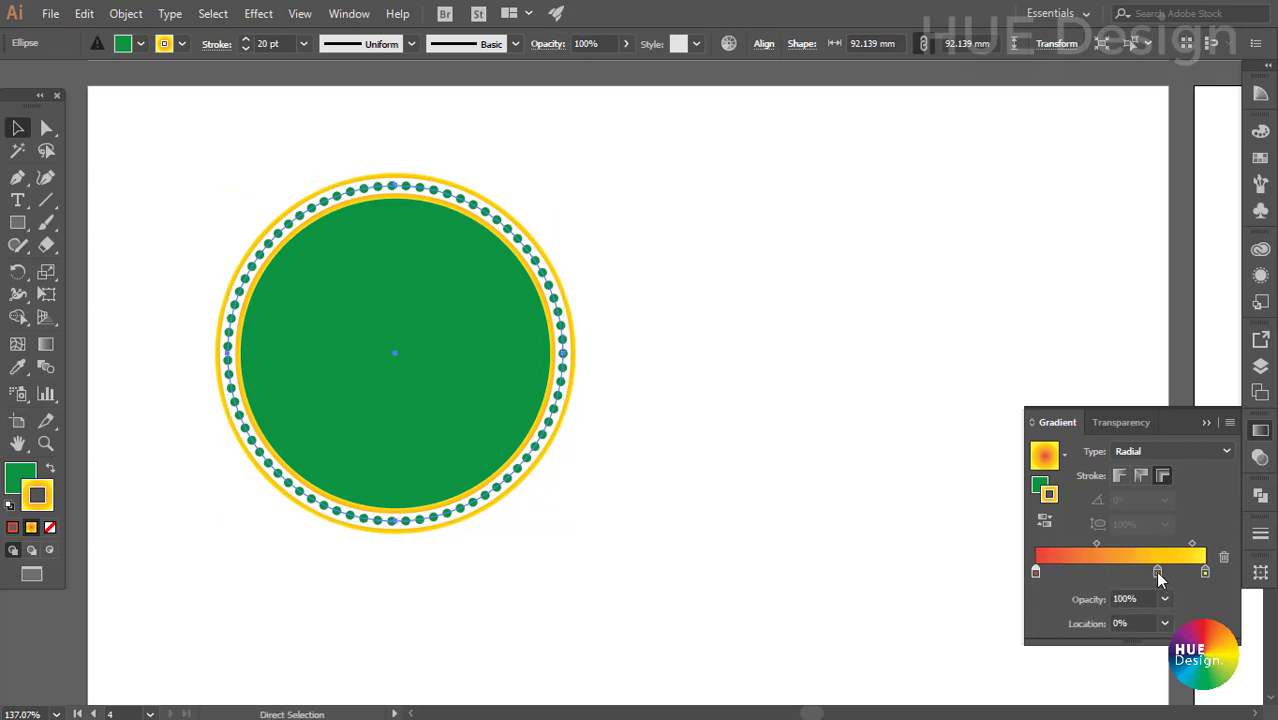
left_click_drag(1157, 572, 1150, 600)
left_click(1035, 573)
left_click_drag(1036, 573, 1097, 573)
left_click_drag(1205, 572, 1172, 570)
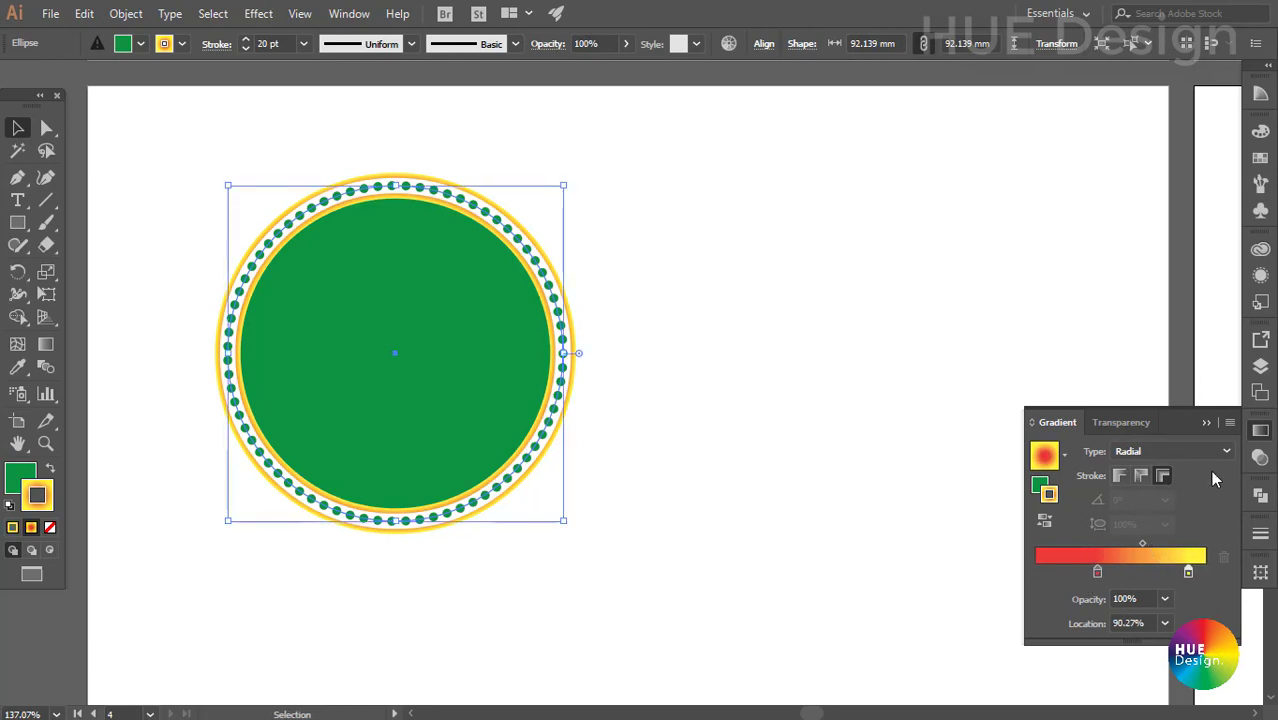
left_click(1205, 423)
key("shift+F6")
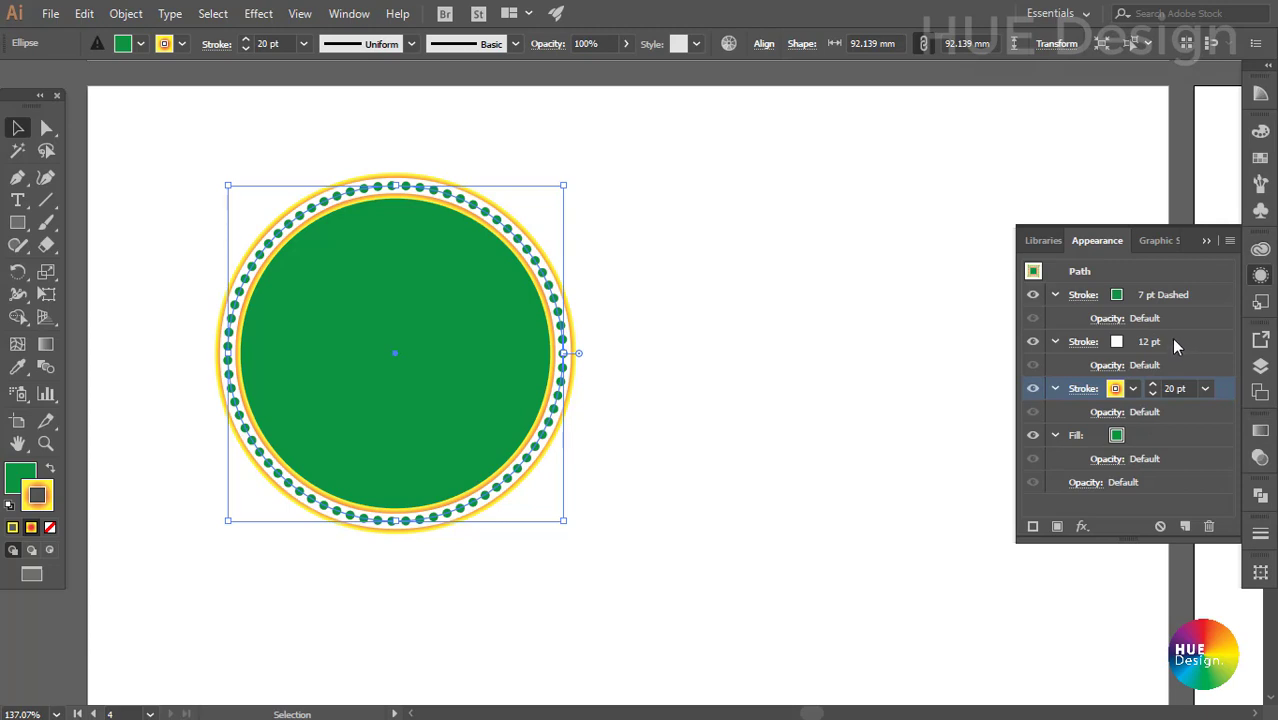
left_click_drag(1170, 342, 1175, 404)
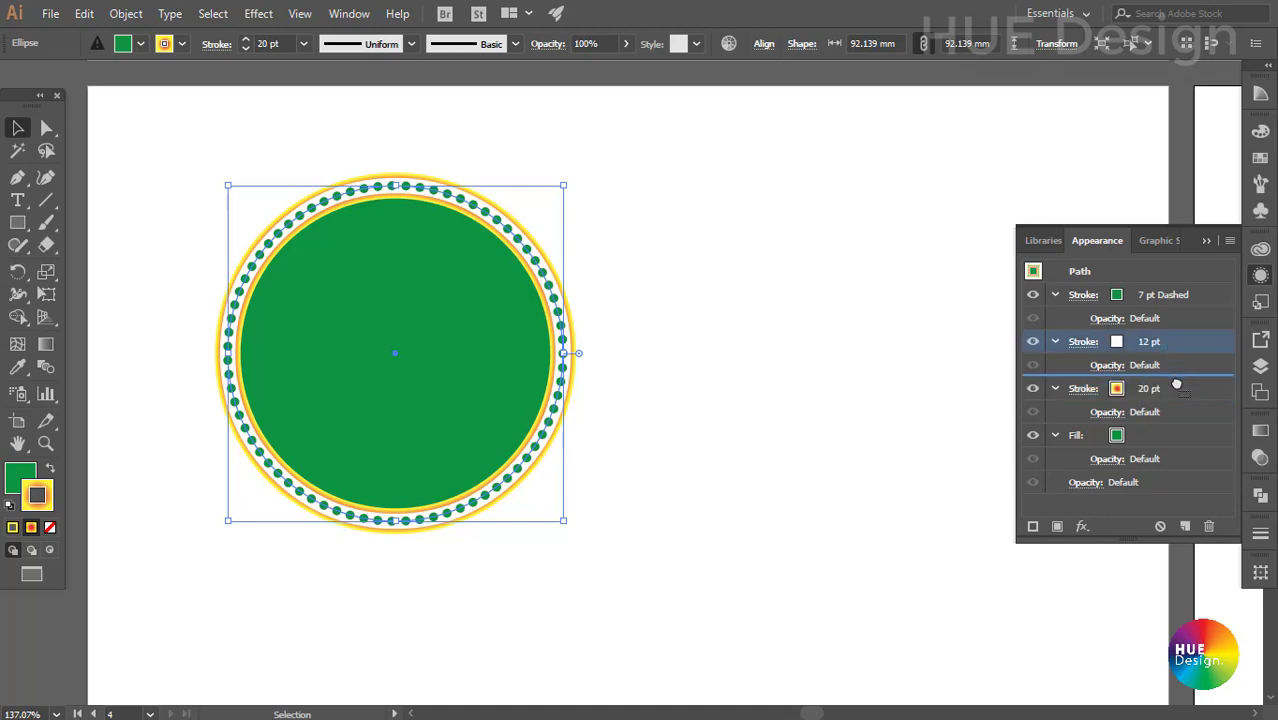
left_click_drag(1175, 404, 1160, 432)
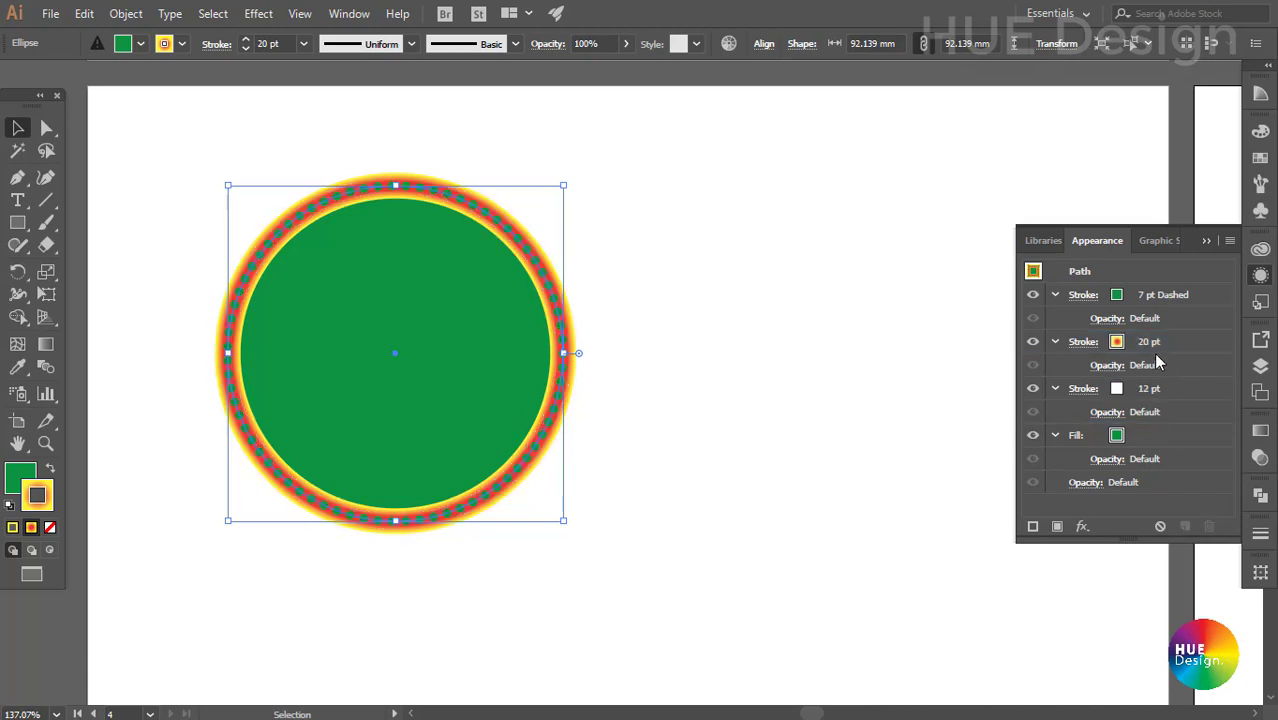
left_click(1170, 397)
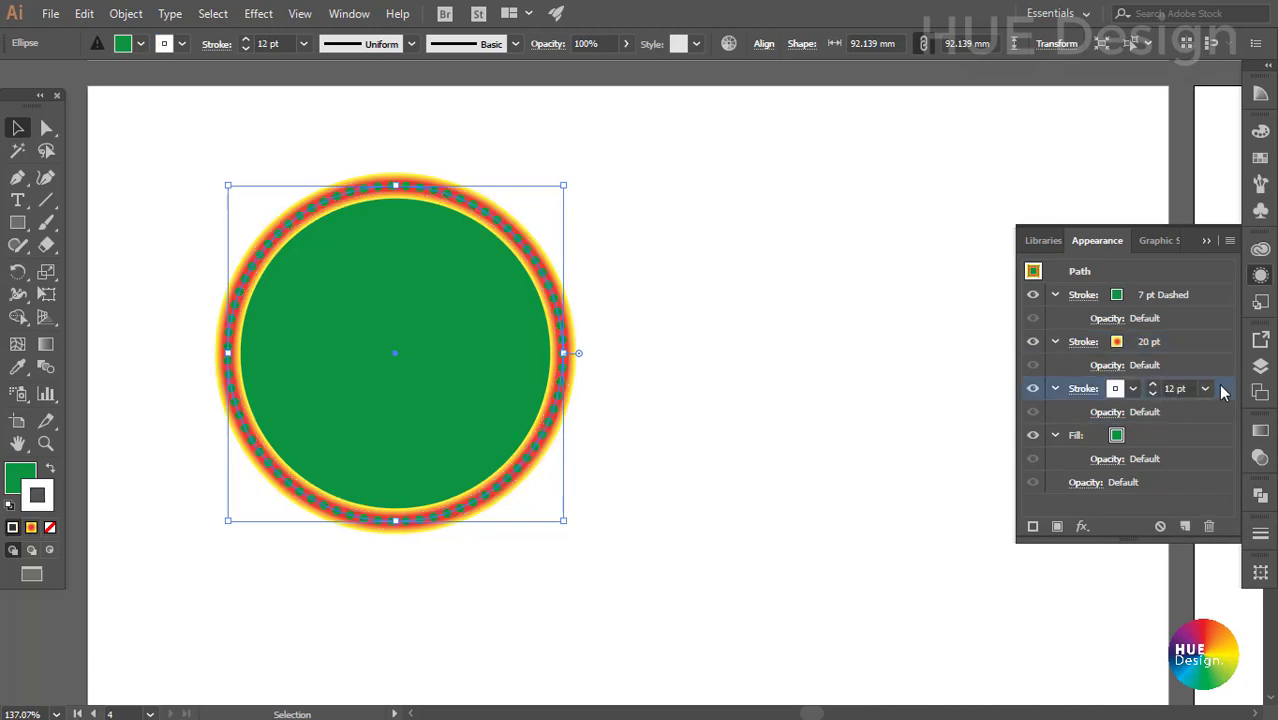
left_click(1176, 343)
left_click_drag(1226, 343, 1178, 408)
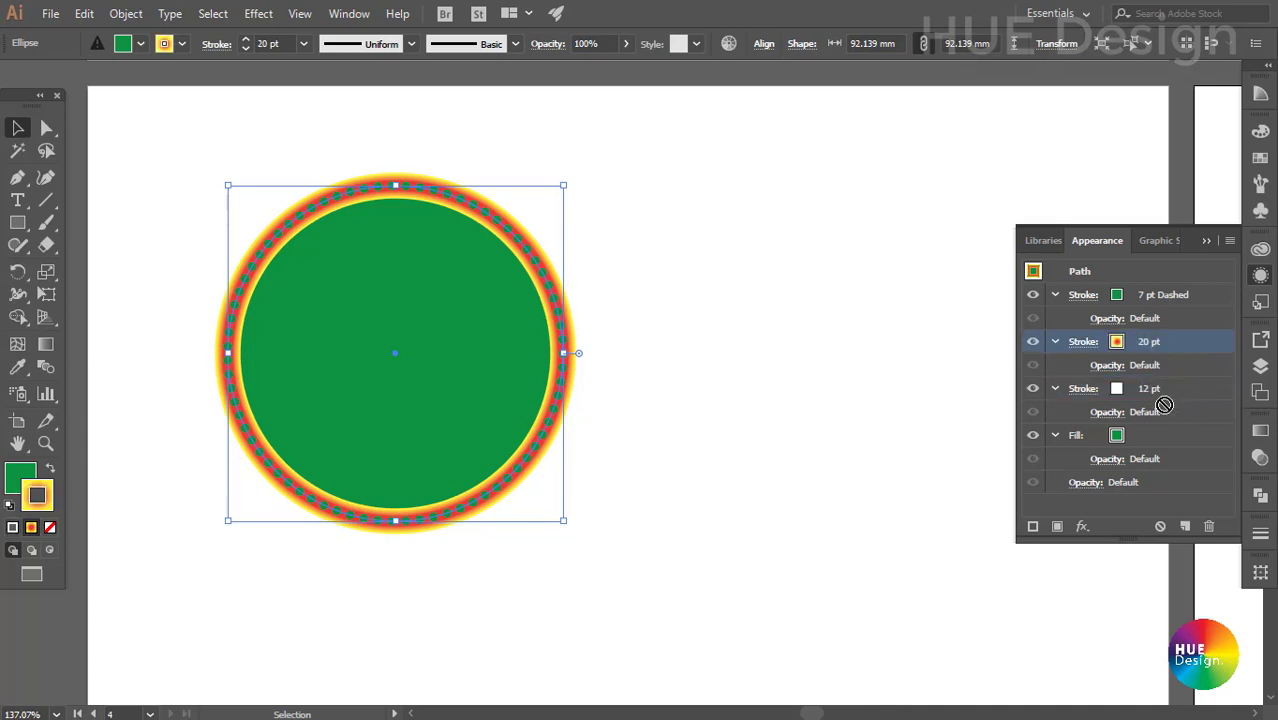
left_click_drag(1178, 408, 1173, 422)
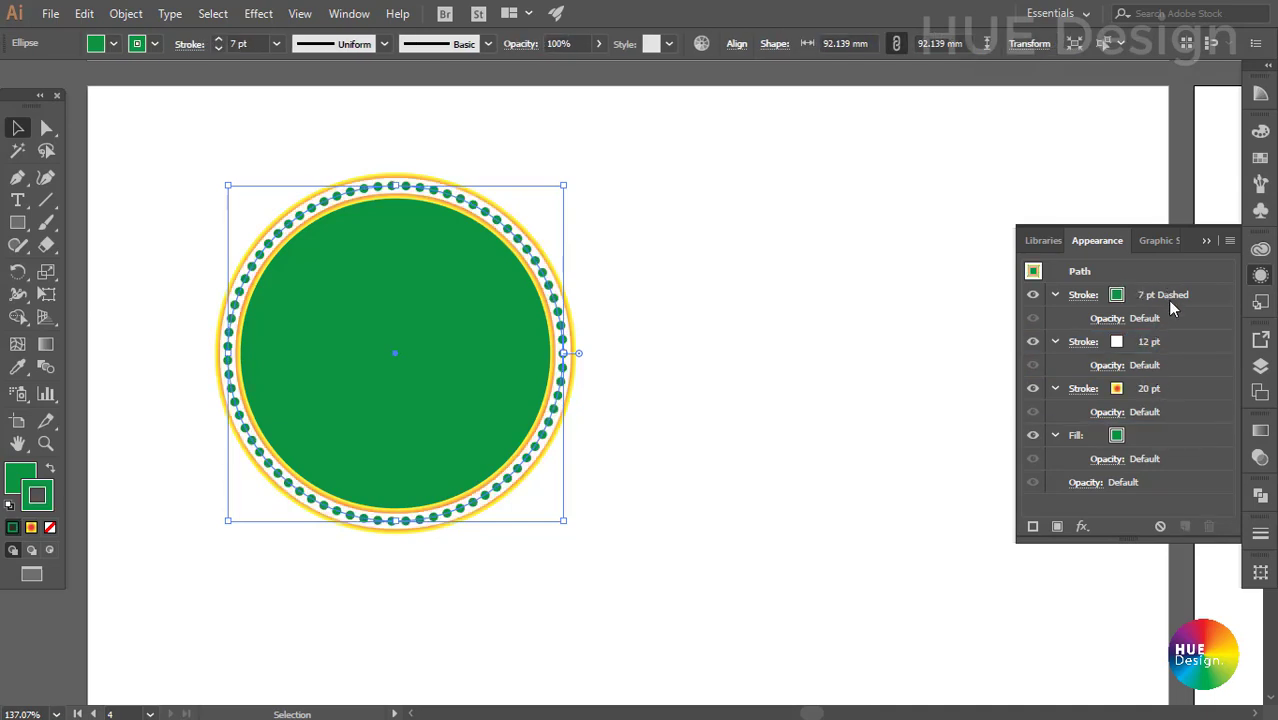
Step: Add a new fill to the circle and place it below the three strokes
left_click(728, 385)
left_click(448, 363)
left_click(1056, 527)
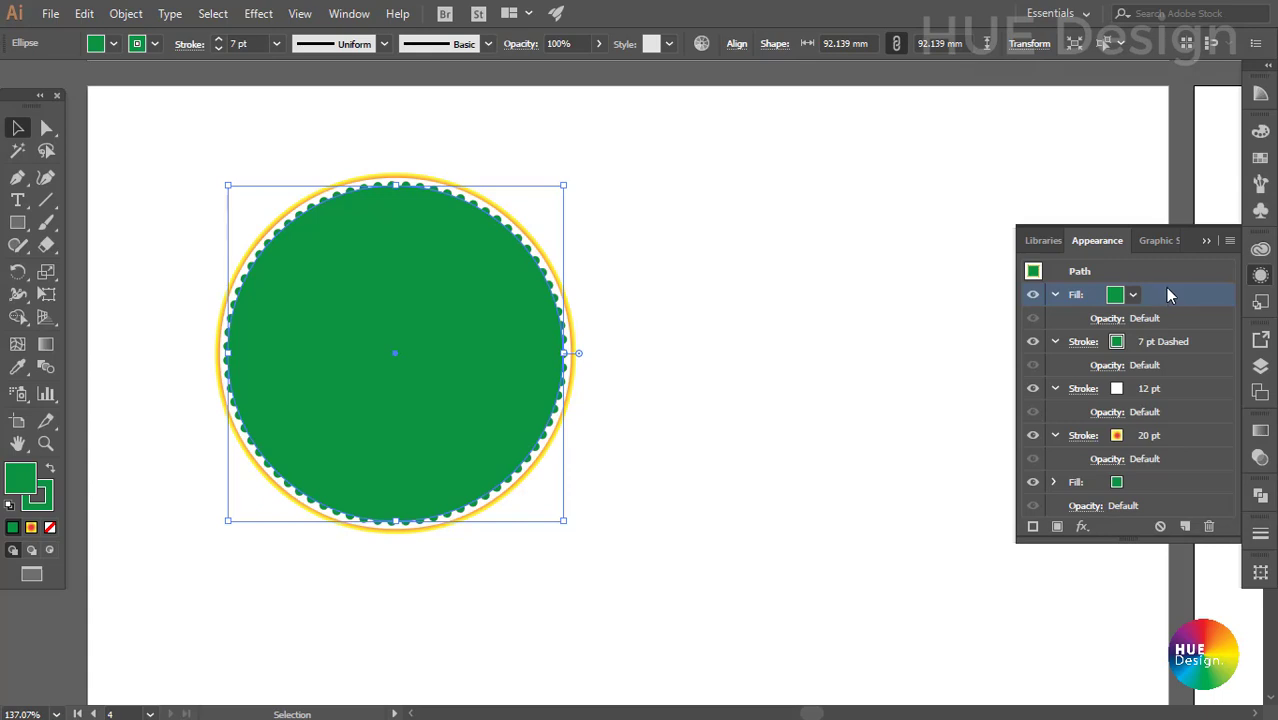
left_click_drag(1168, 293, 1173, 371)
left_click_drag(1172, 466, 1171, 477)
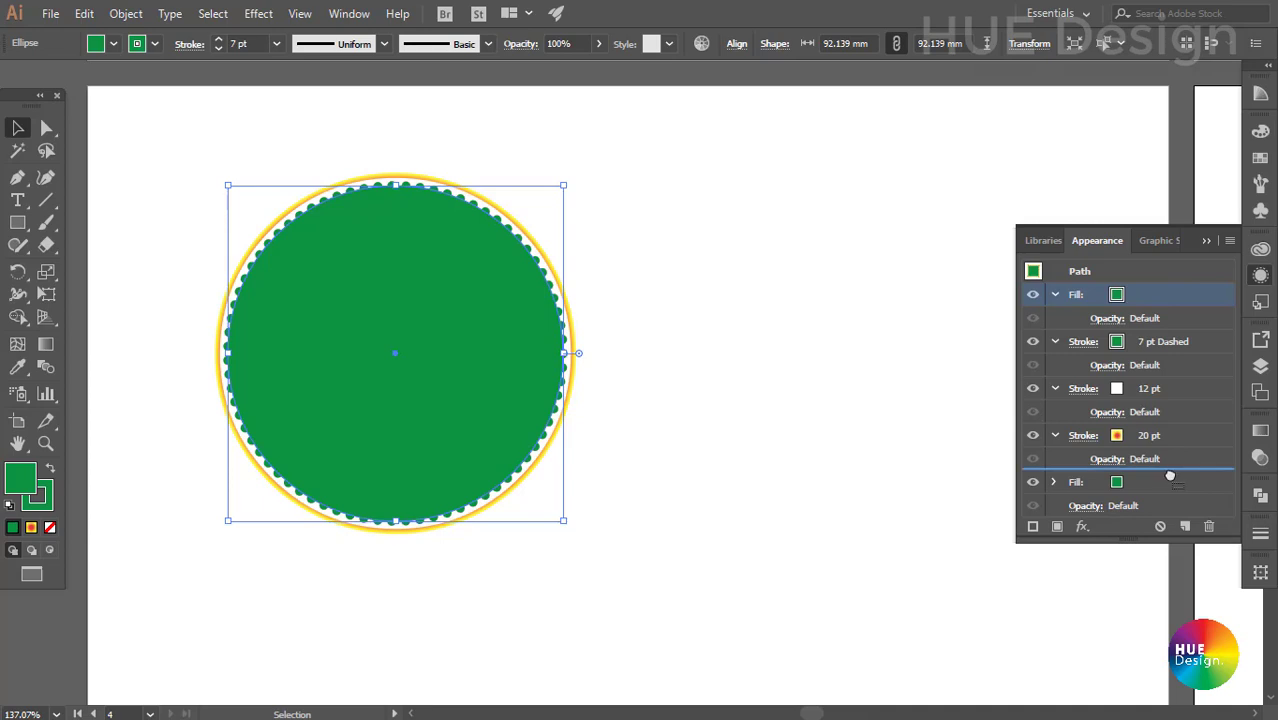
left_click_drag(1170, 476, 1170, 470)
Step: Colour the new fill with the White, Black gradient swatch
left_click(1117, 435)
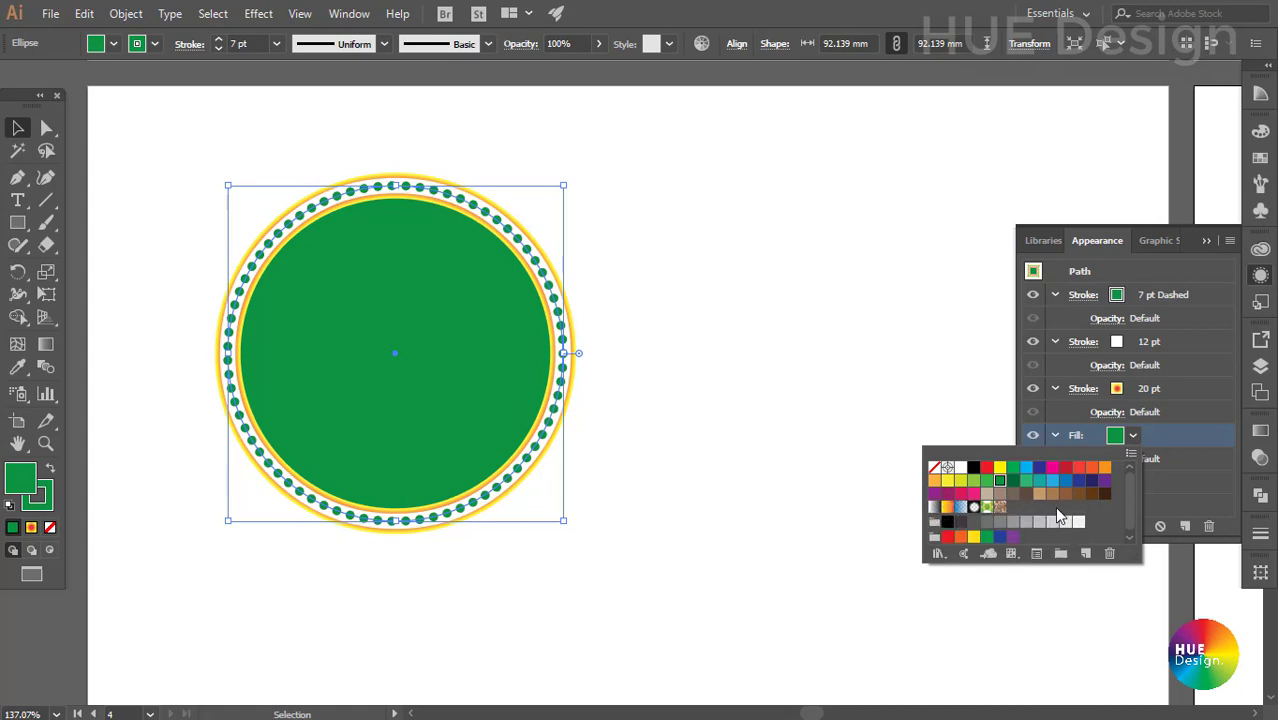
left_click(934, 507)
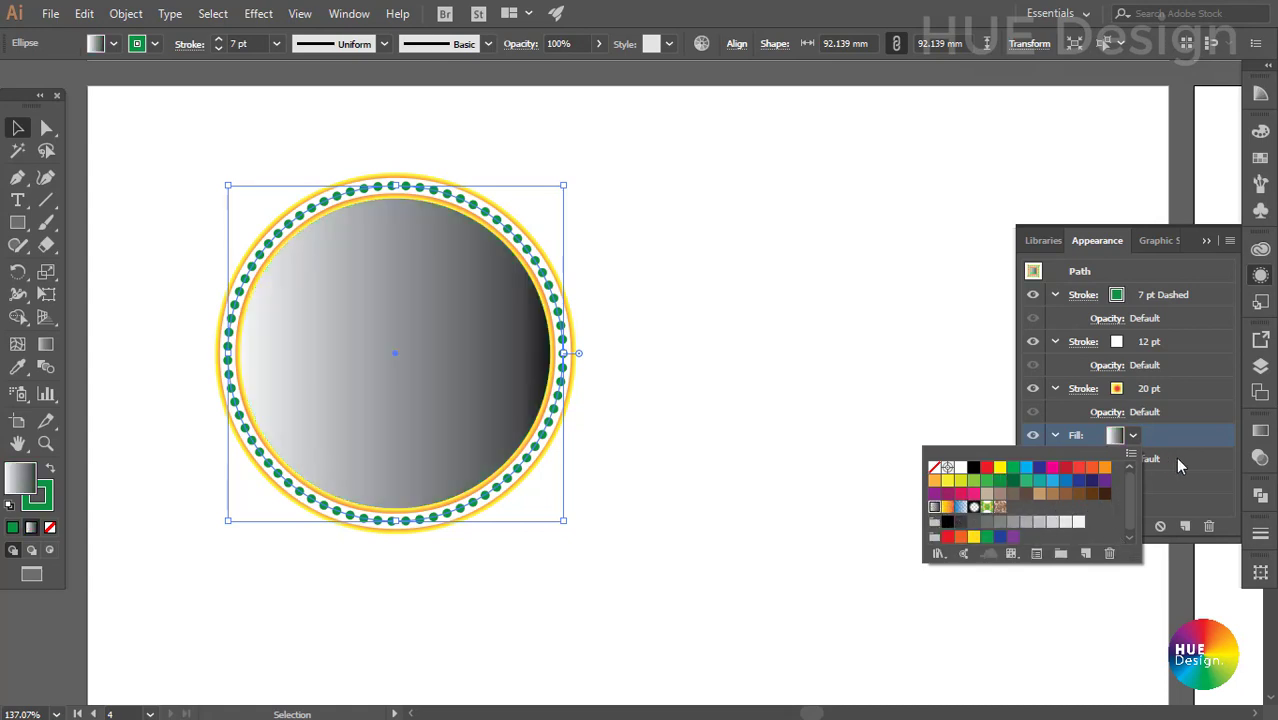
left_click(1260, 432)
left_click(1260, 432)
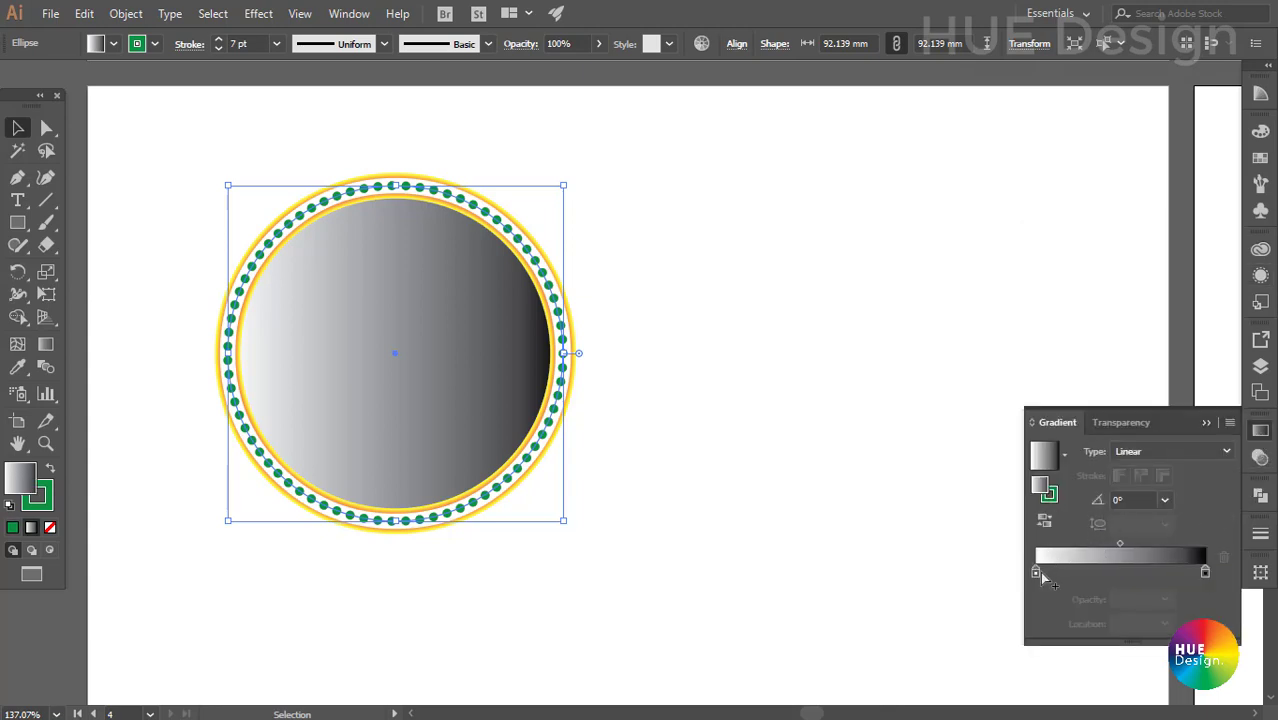
Step: Make the fill gradient radial, with a rich black edge stop and pale yellow centre
left_click(1182, 451)
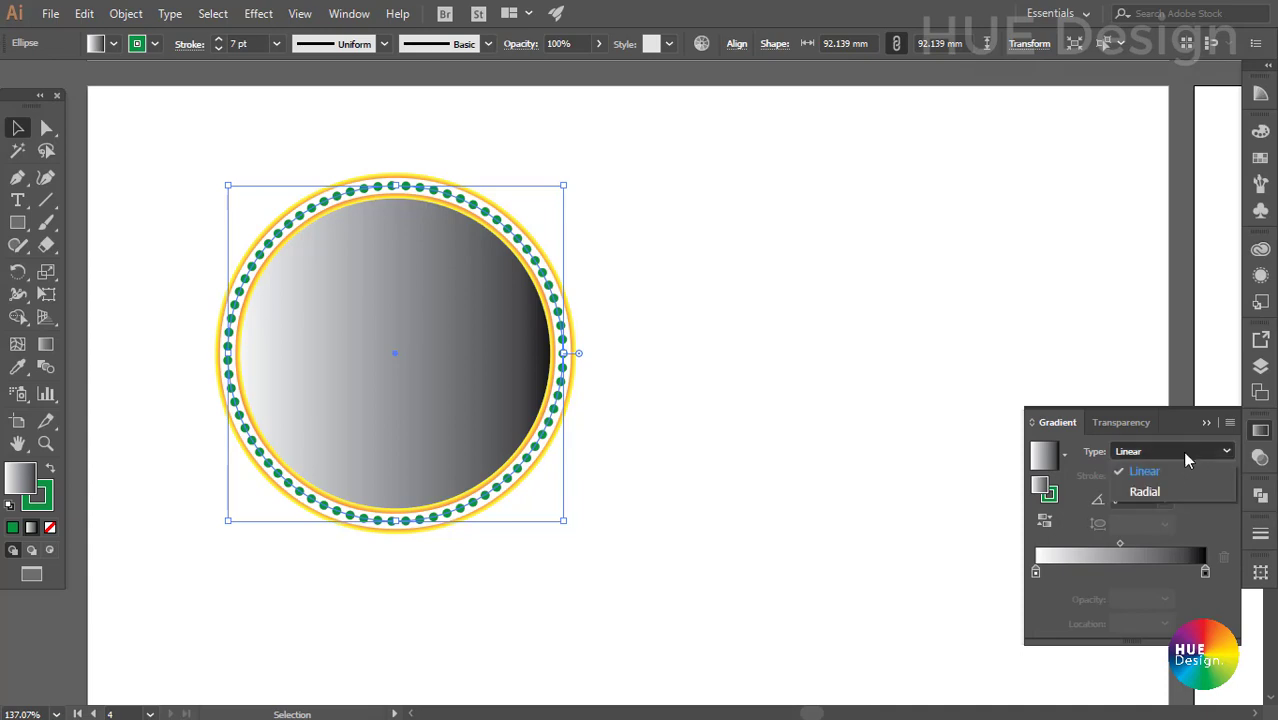
left_click(1179, 490)
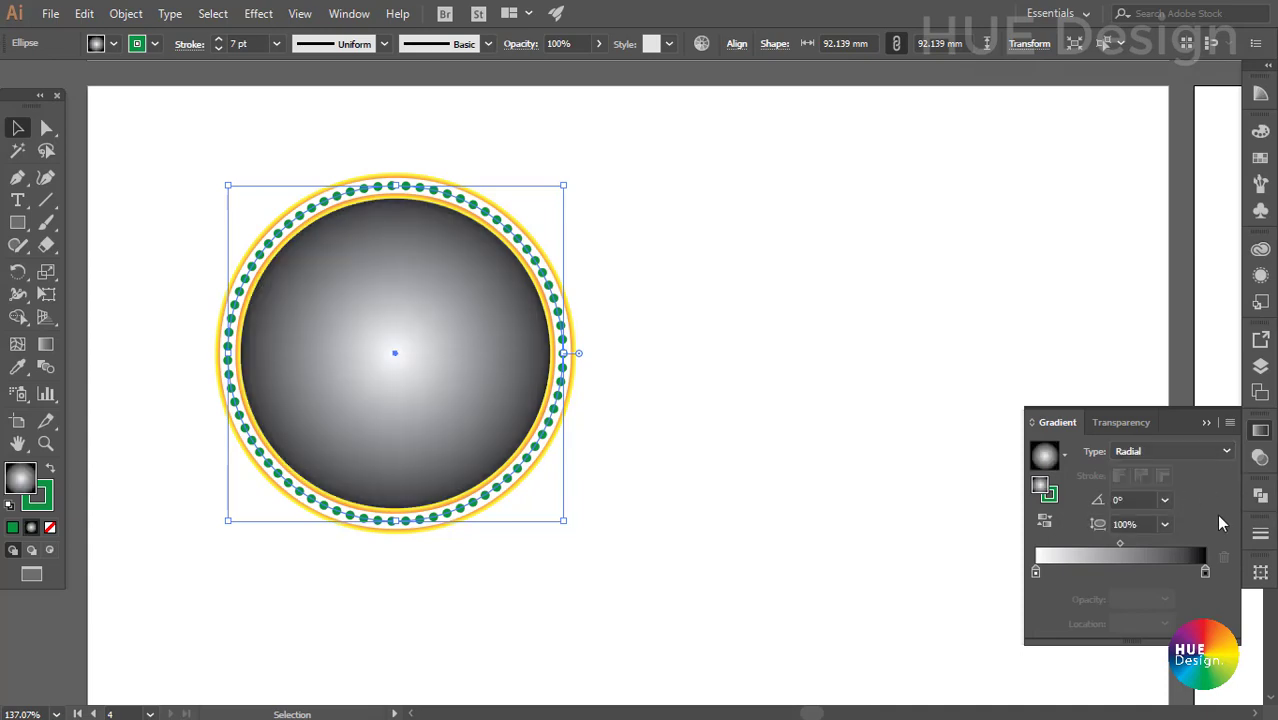
double_click(1204, 571)
left_click_drag(1049, 445, 1143, 440)
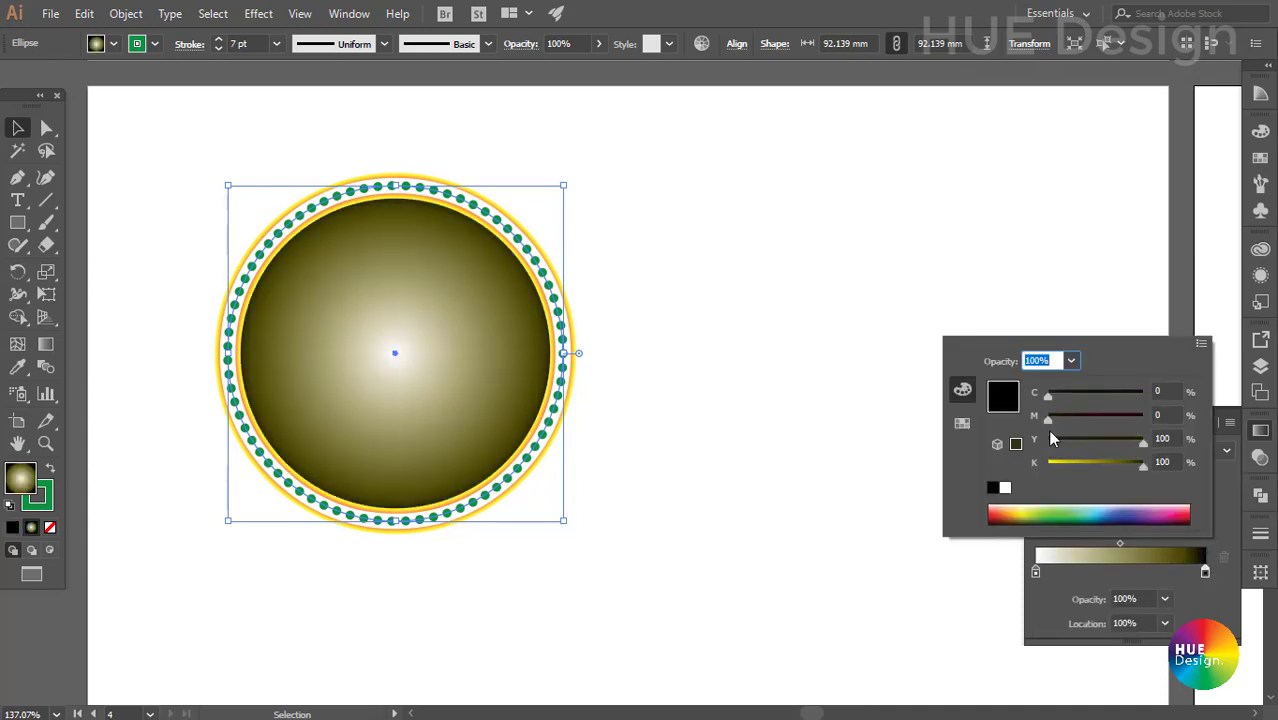
left_click_drag(1049, 418, 1212, 400)
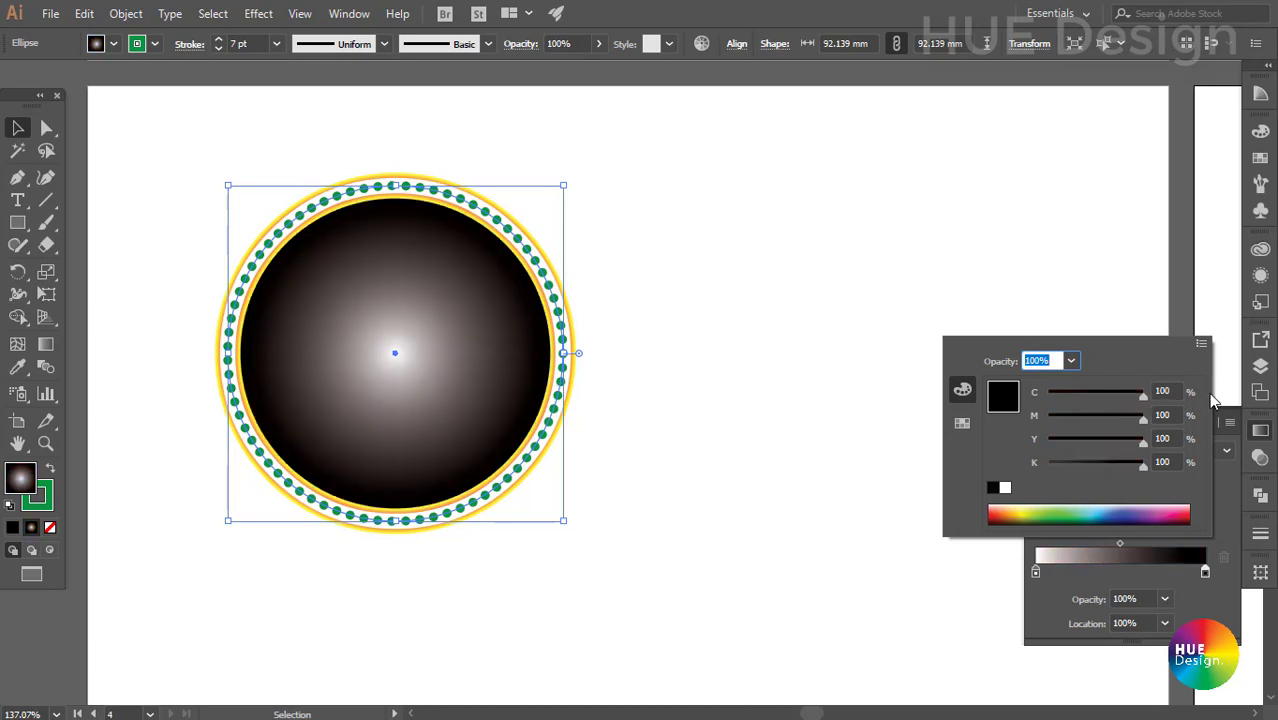
left_click(1037, 569)
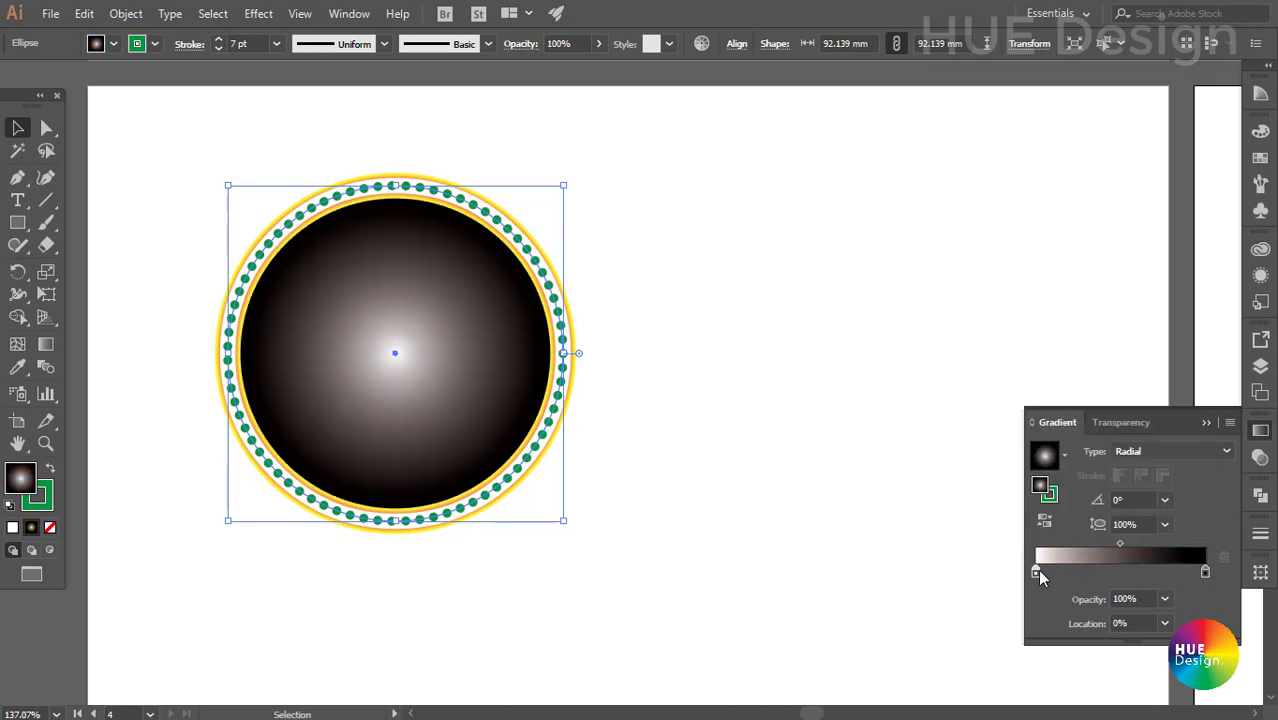
double_click(1037, 569)
left_click_drag(1048, 441, 1116, 440)
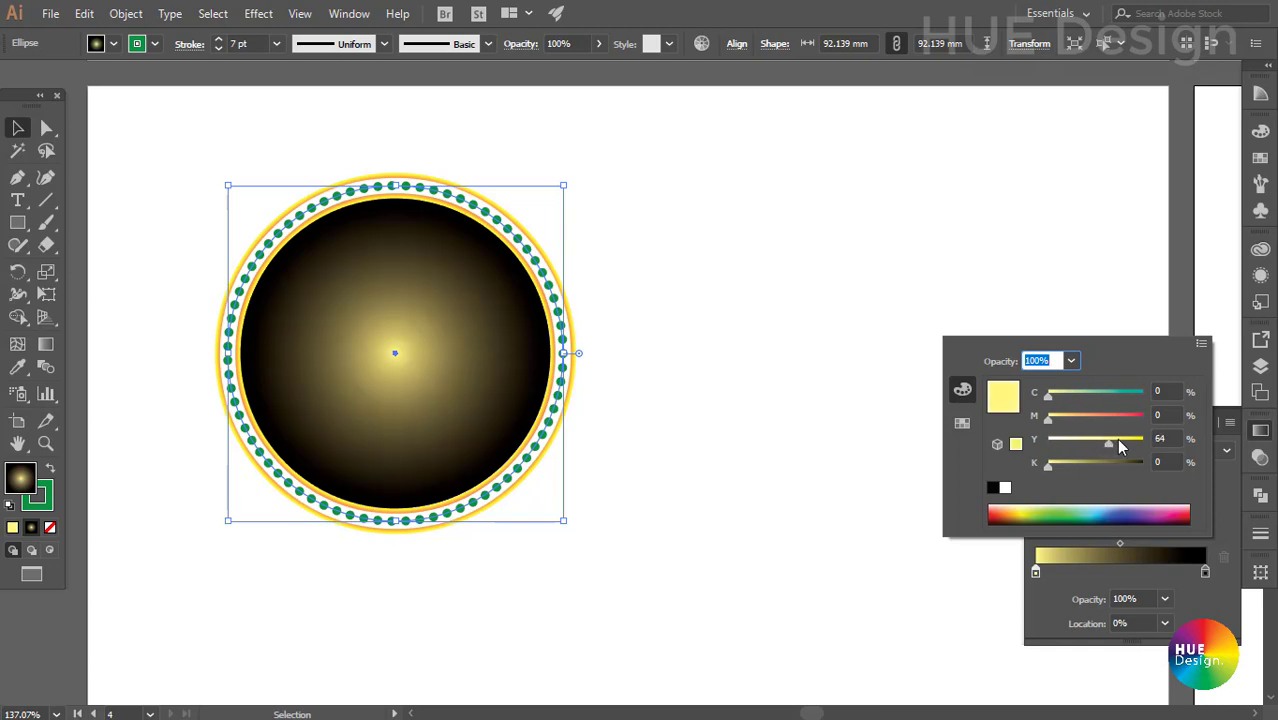
left_click(1218, 488)
left_click(1260, 274)
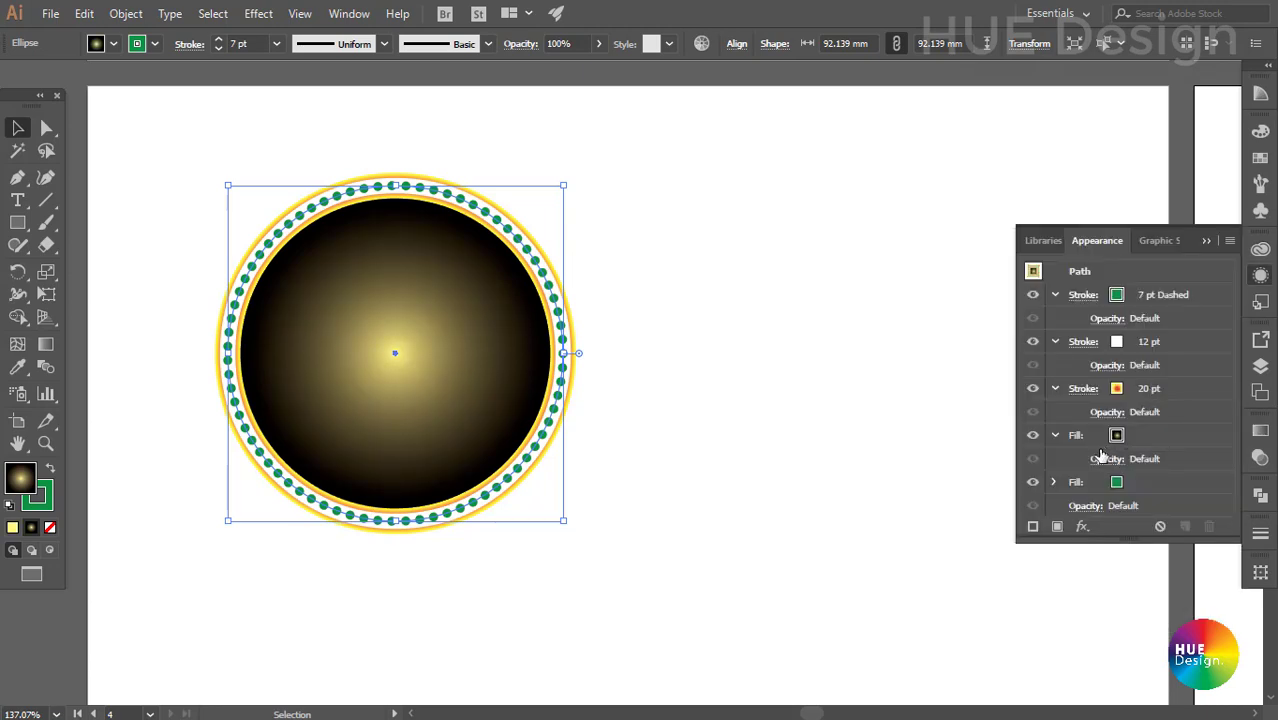
Step: Set the gradient fill's blend mode to Screen
left_click(1100, 457)
left_click(990, 495)
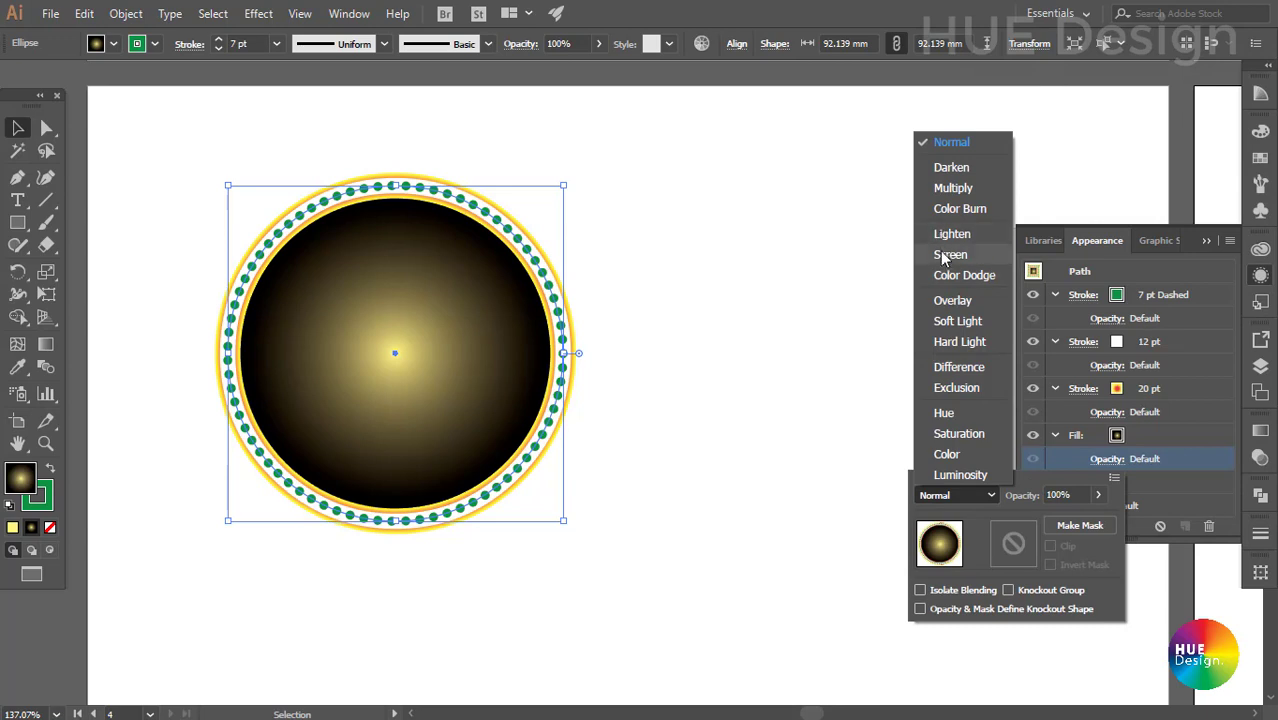
left_click(948, 254)
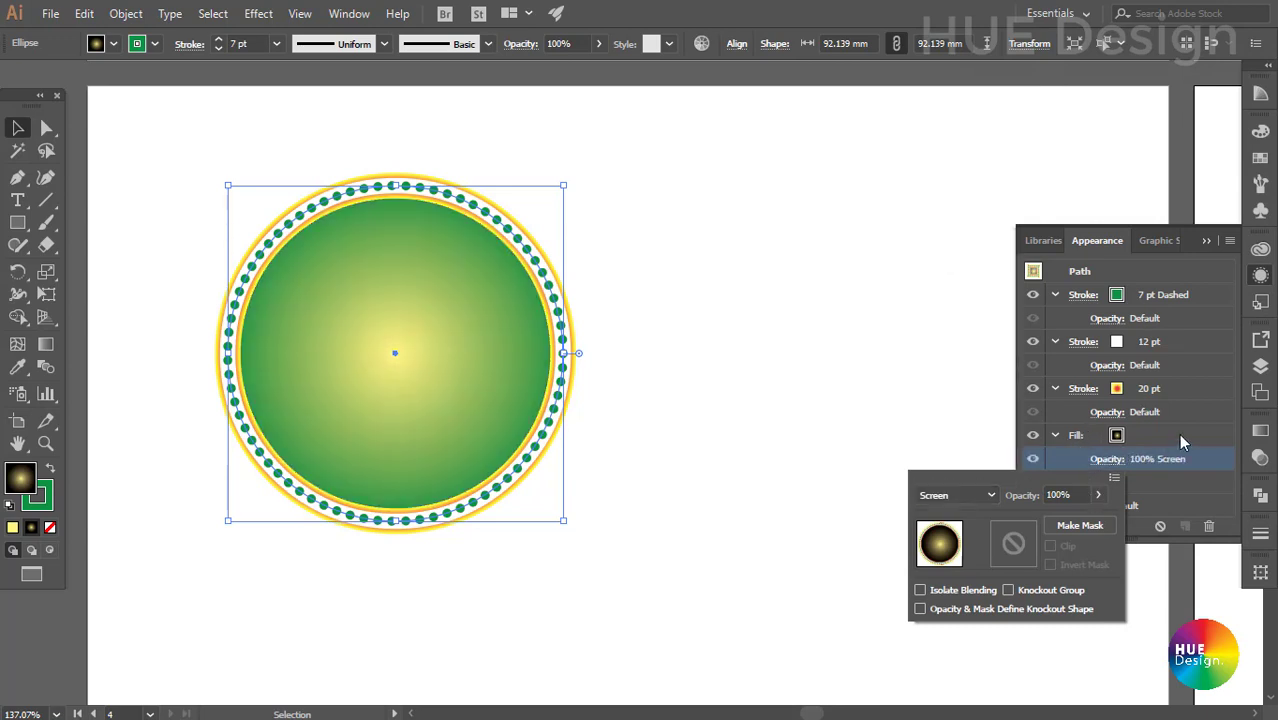
left_click(1180, 443)
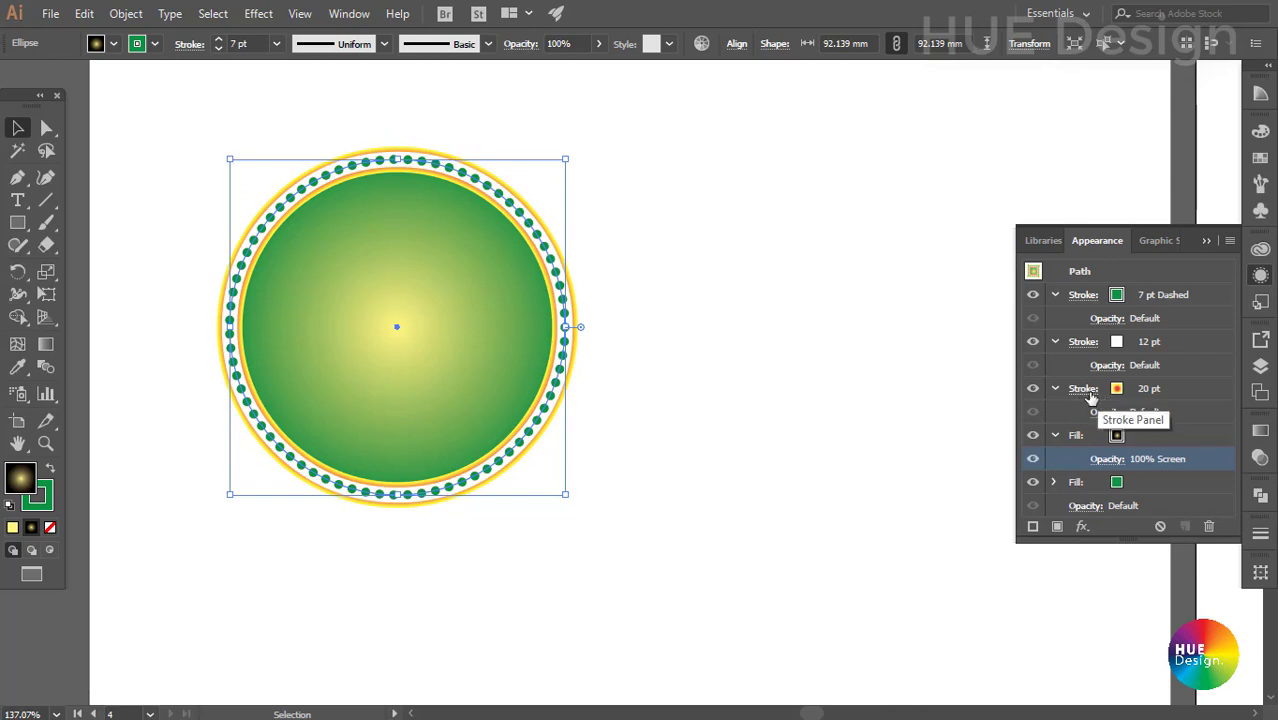
Step: Thicken the outer yellow-orange gradient stroke to 26 pt
left_click(1088, 392)
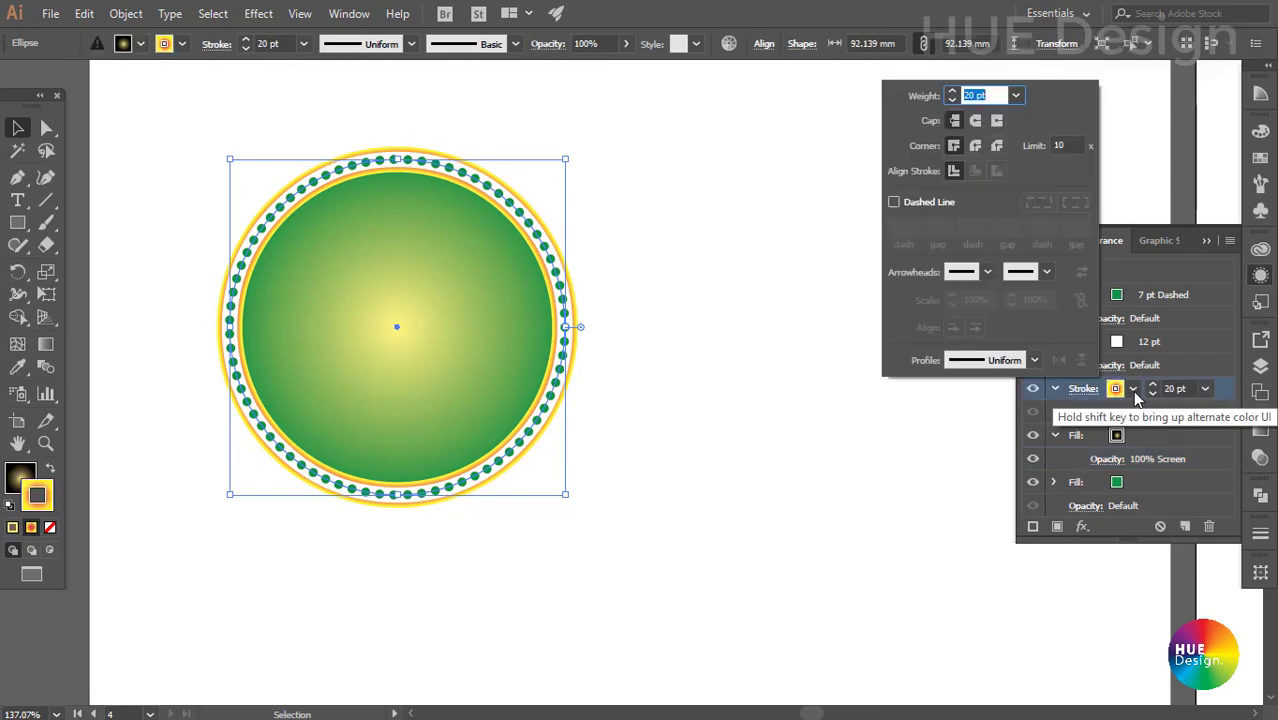
left_click(1206, 392)
left_click(1226, 312)
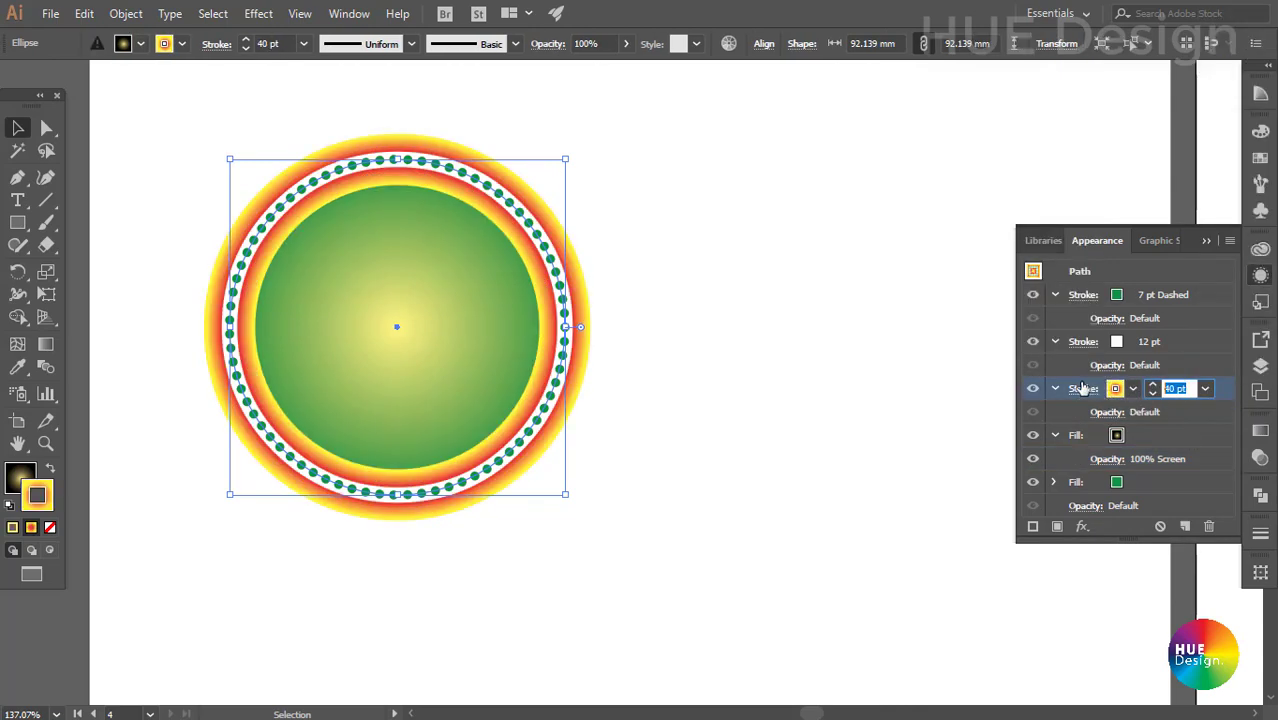
type("26")
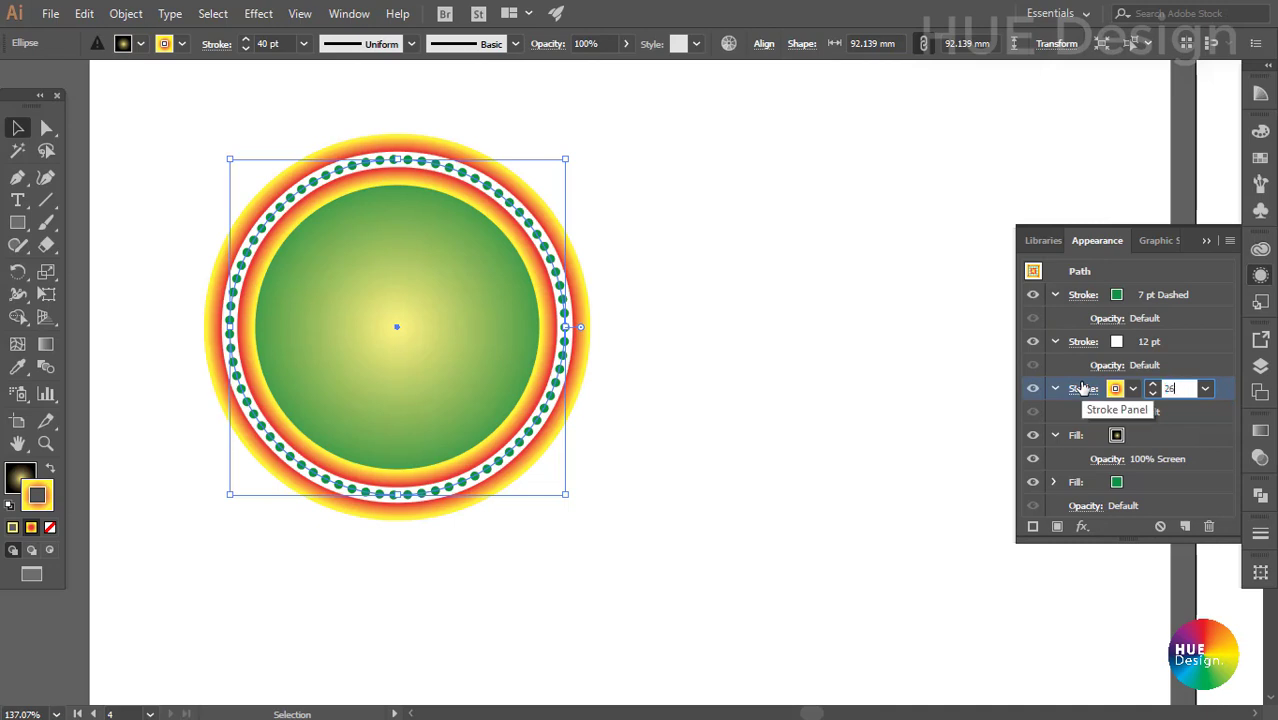
key("Return")
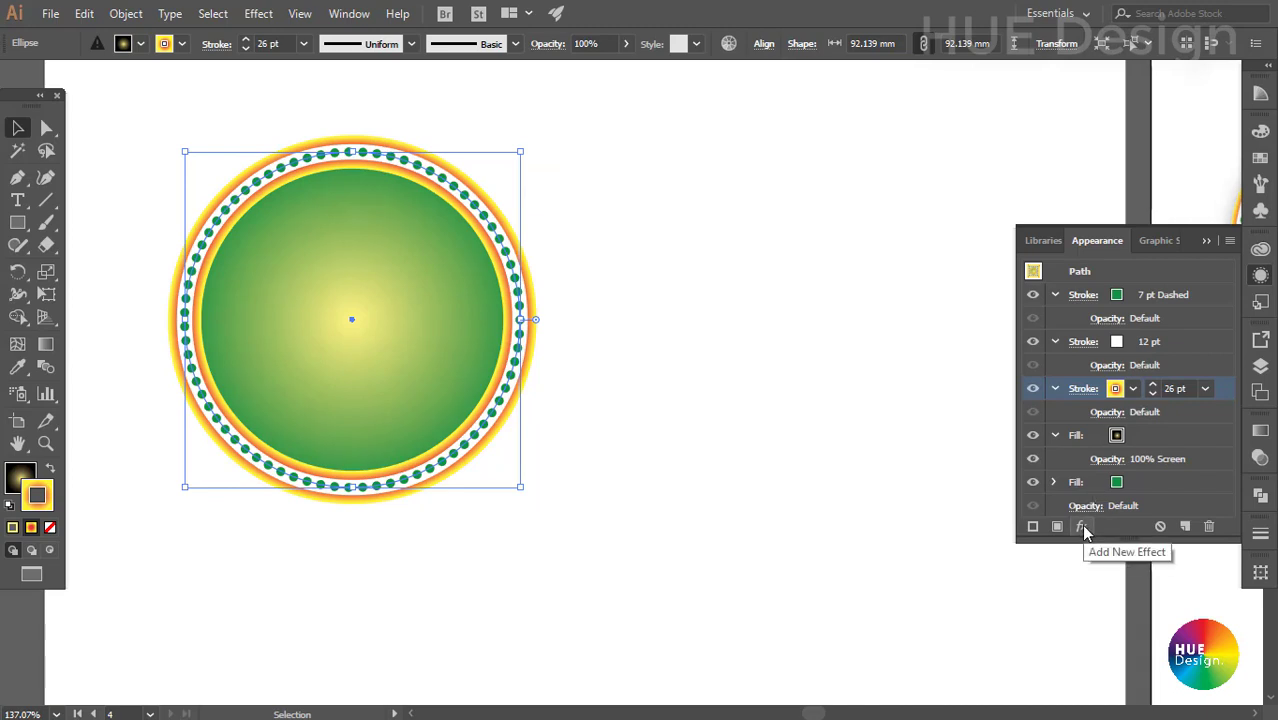
Step: Add a drop shadow to the outer ring: 75% opacity, 2 mm offsets, 3 mm blur
left_click(1081, 524)
mouse_move(1118, 228)
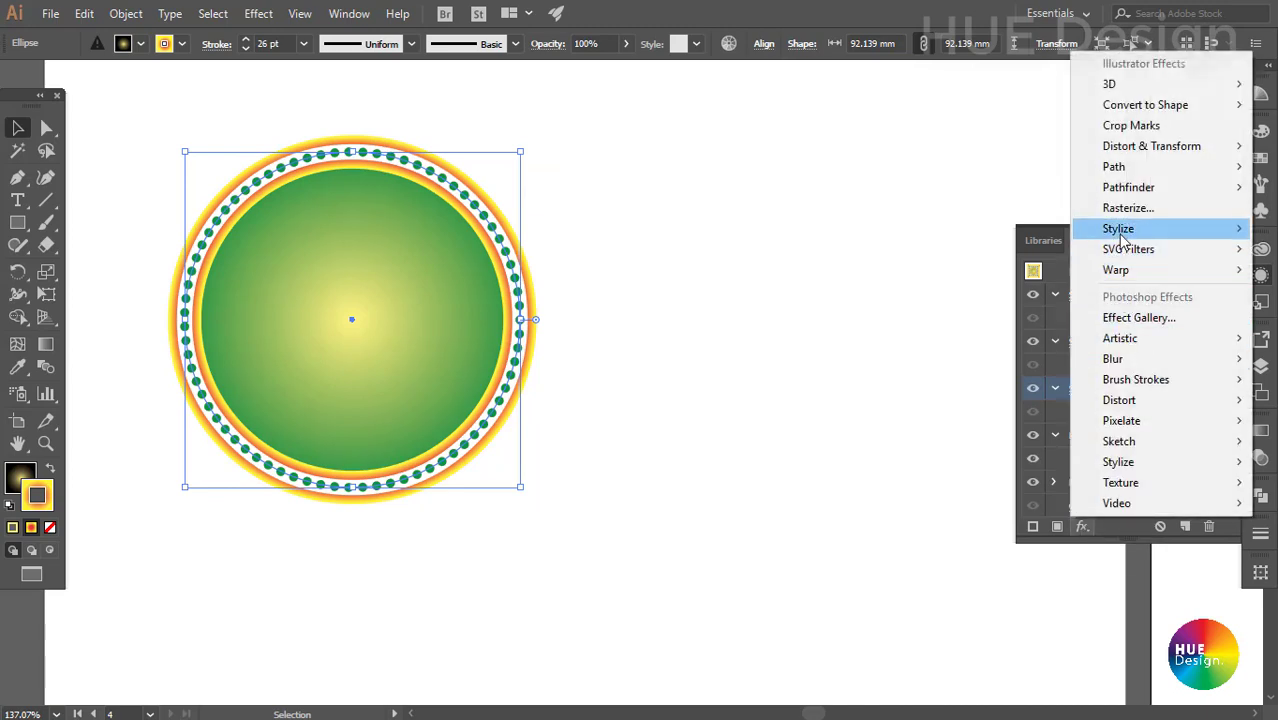
left_click(990, 230)
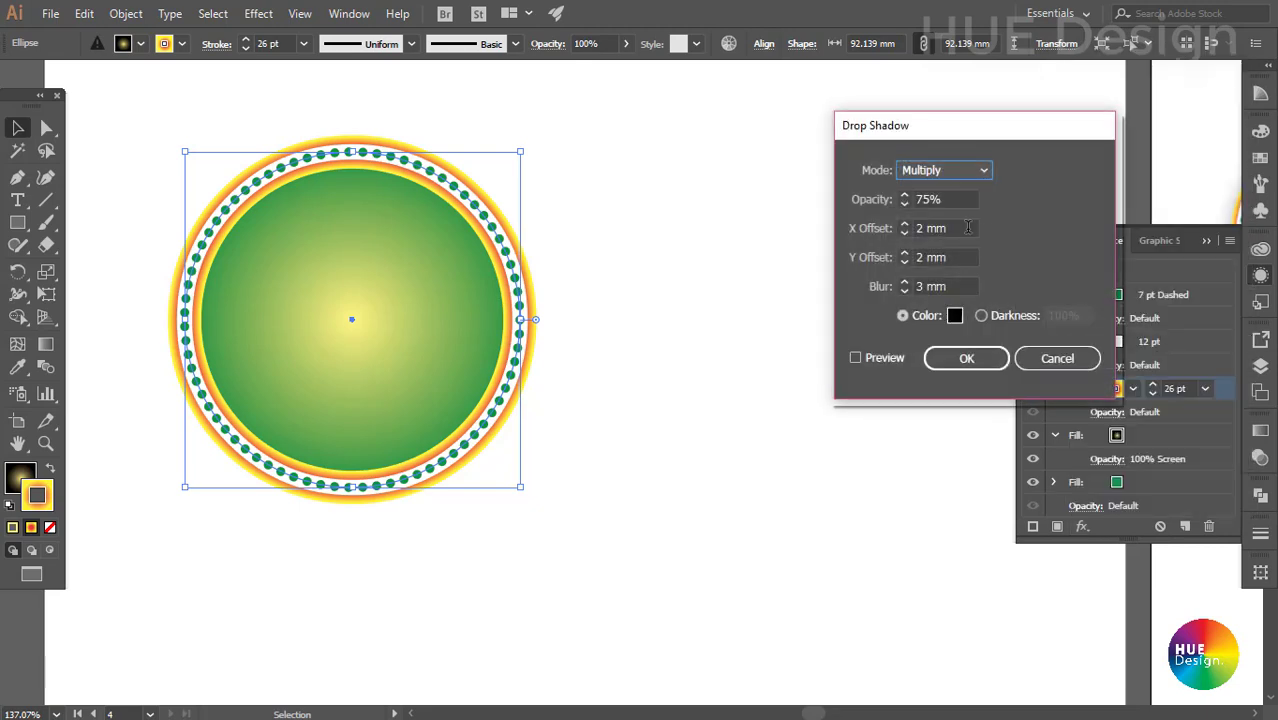
left_click(872, 361)
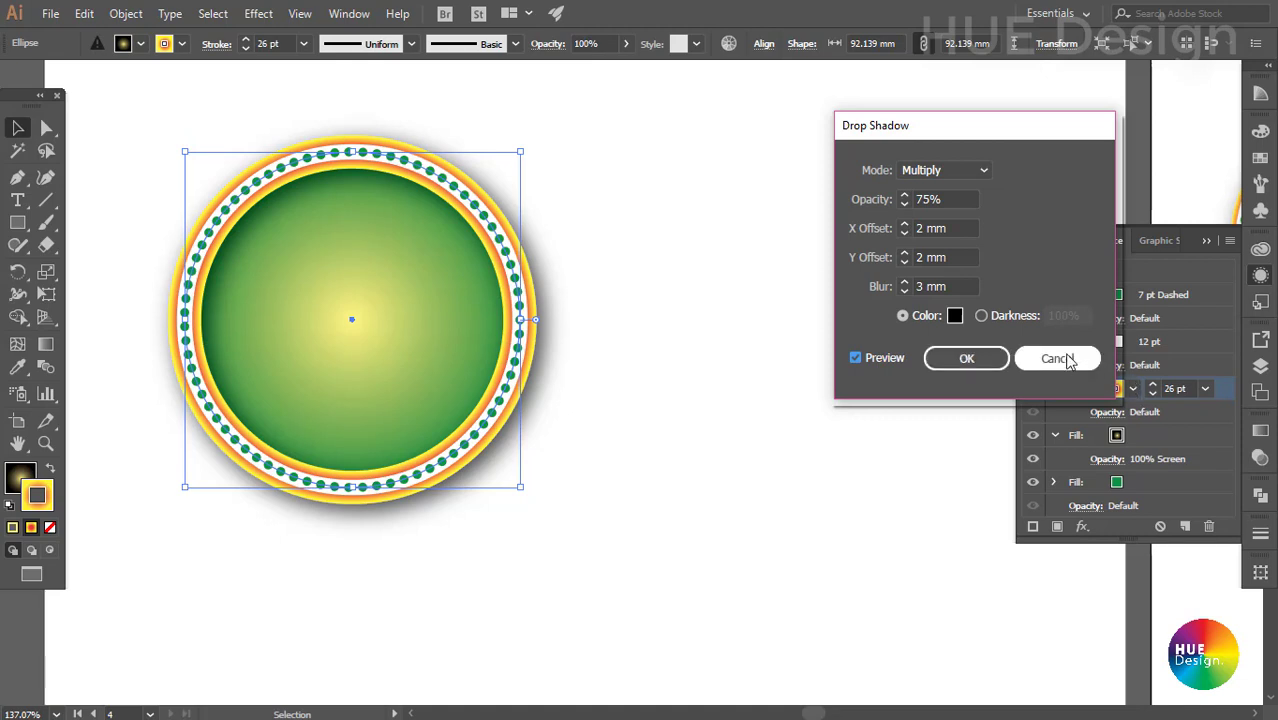
left_click_drag(1050, 134, 914, 134)
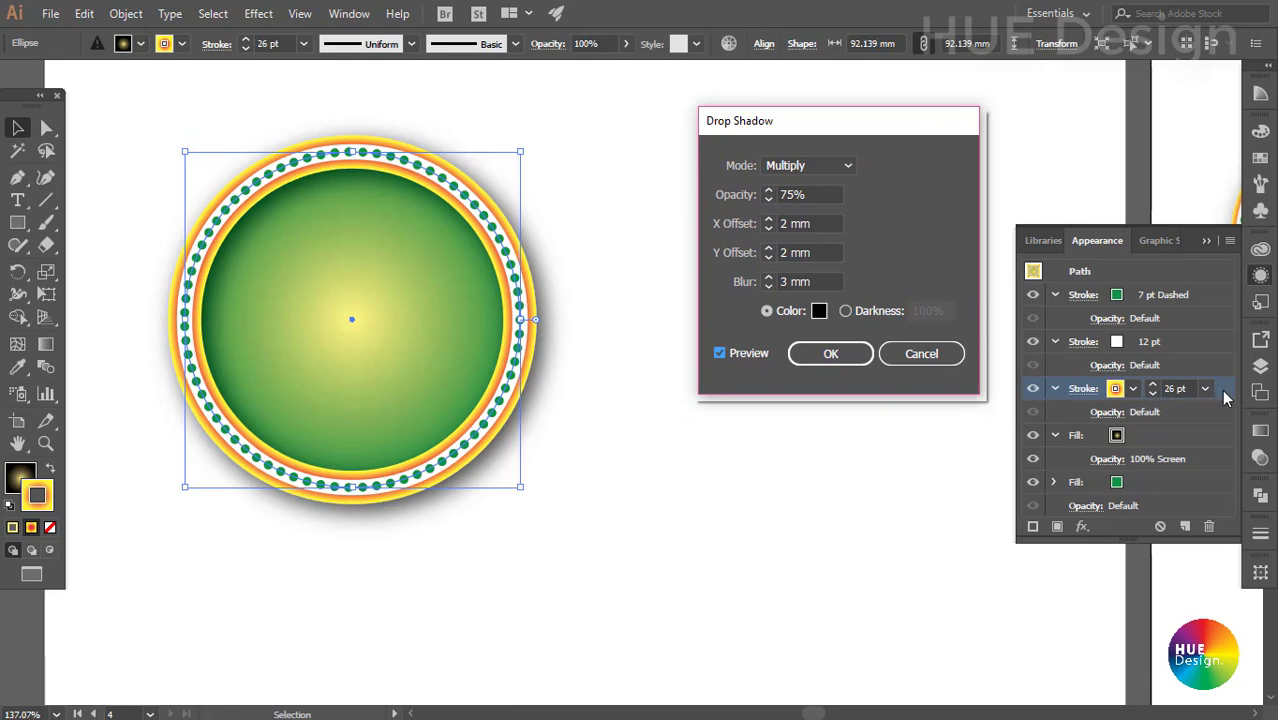
left_click(828, 354)
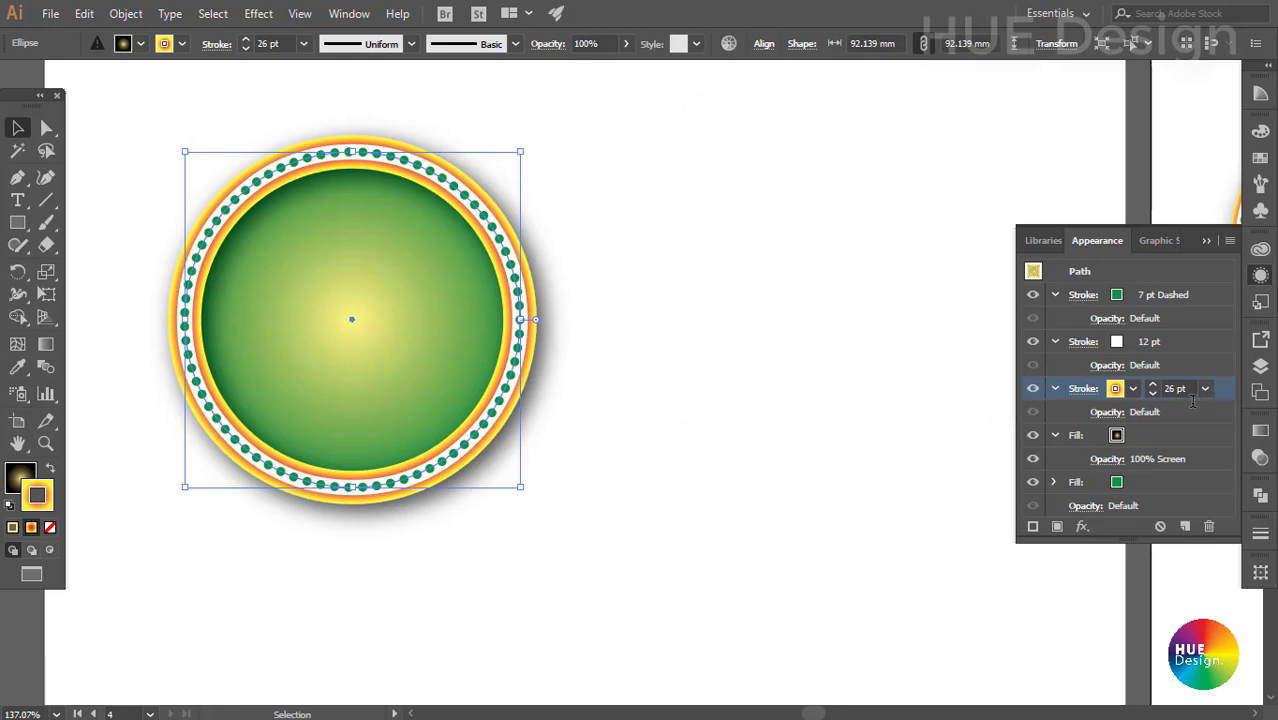
Step: Add the same drop shadow to the circle's fill, then deselect the badge
scroll(1160, 465, "down", 1)
left_click(1147, 486)
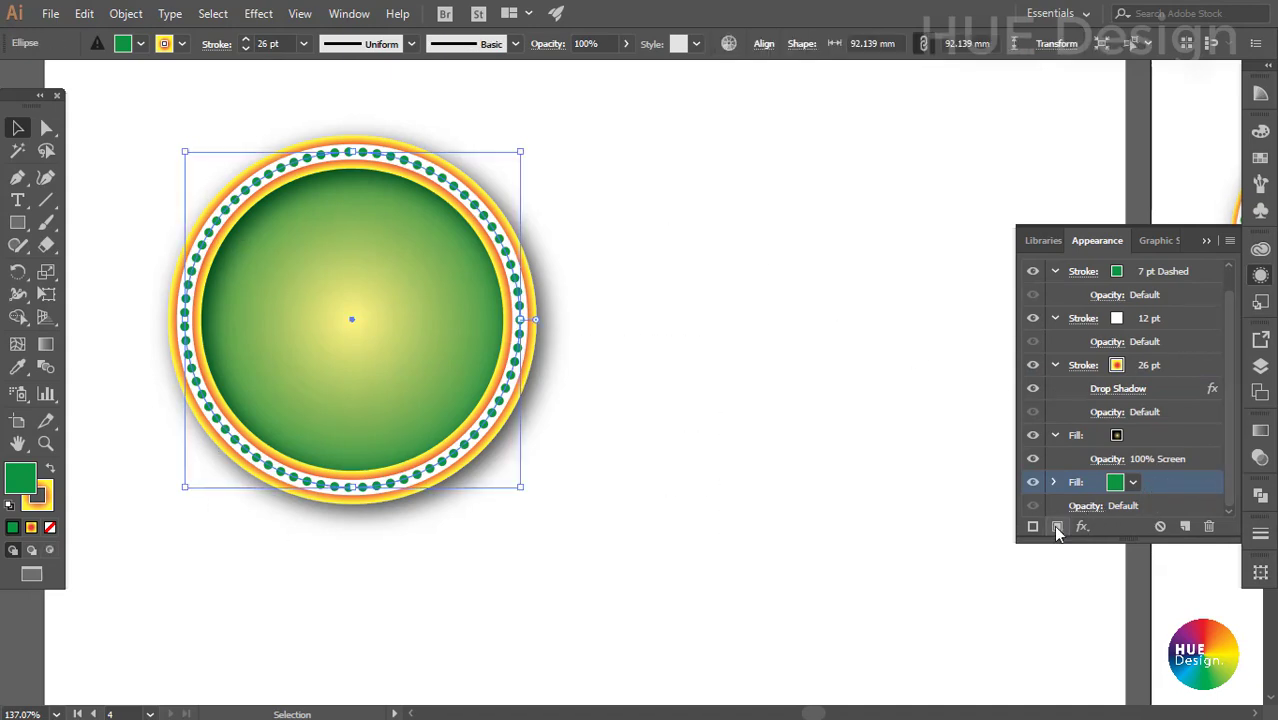
left_click(1081, 526)
mouse_move(1118, 229)
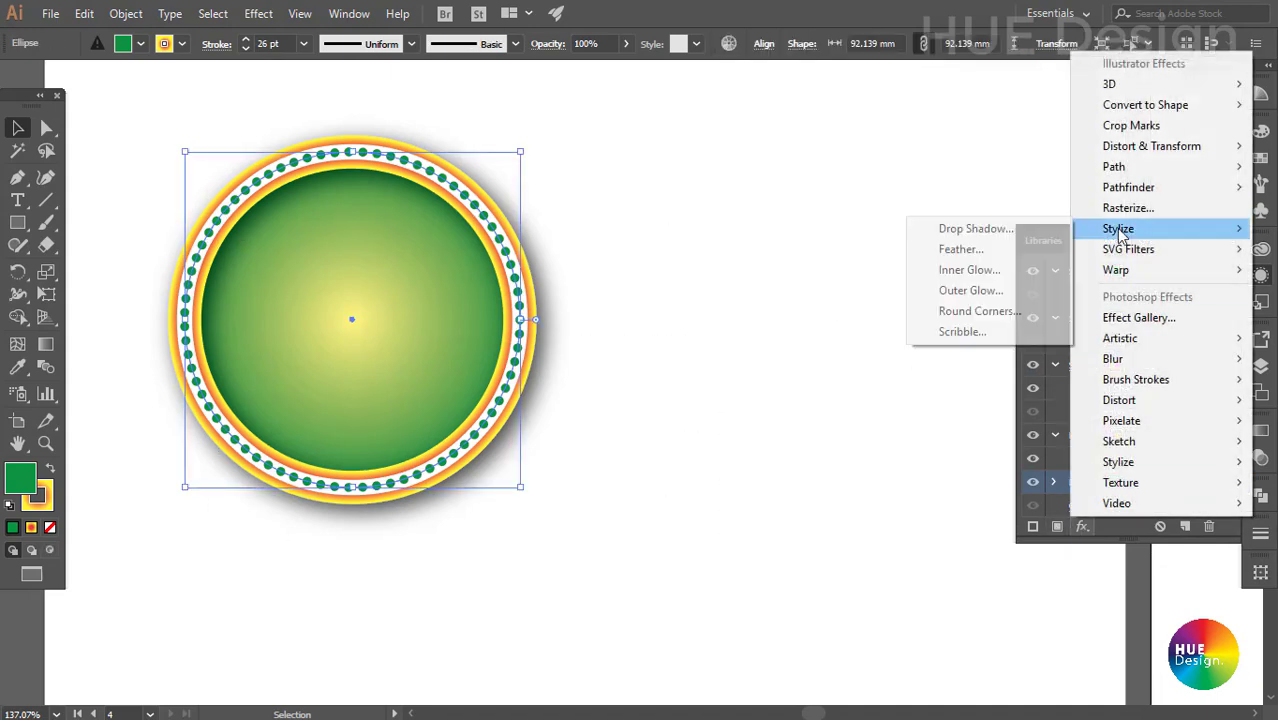
left_click(966, 229)
left_click(740, 354)
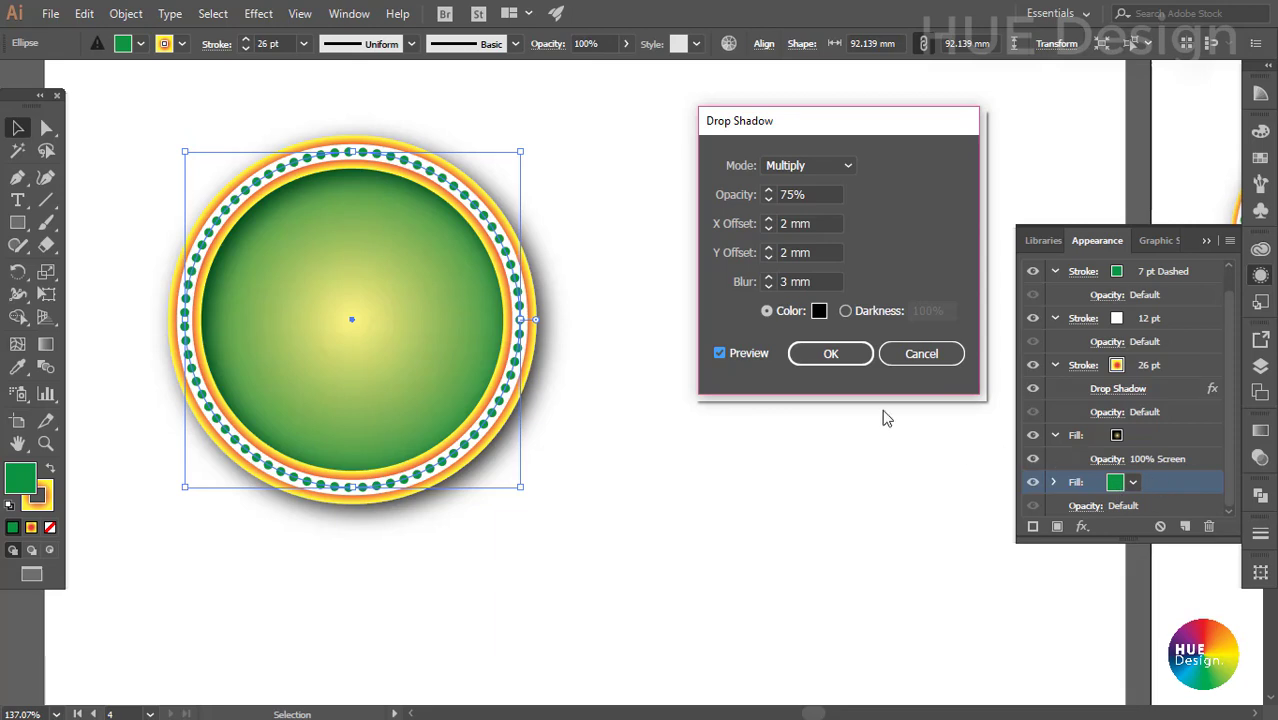
left_click(830, 353)
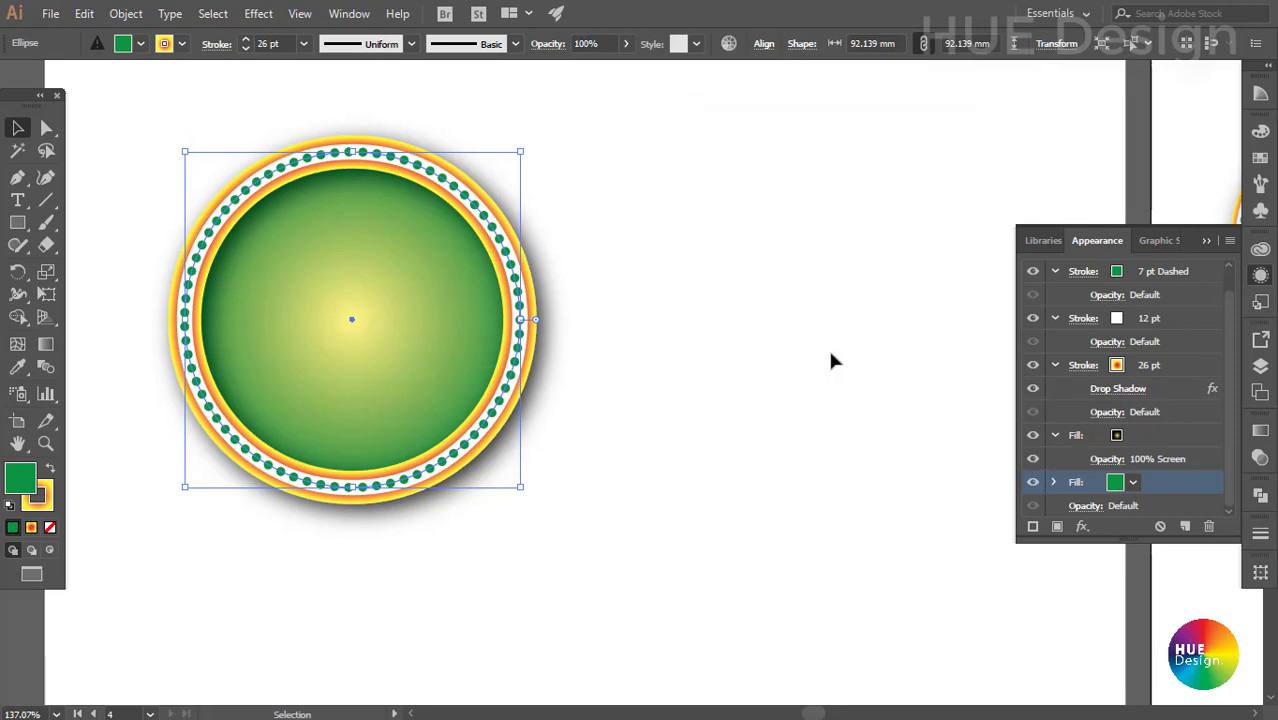
left_click(960, 494)
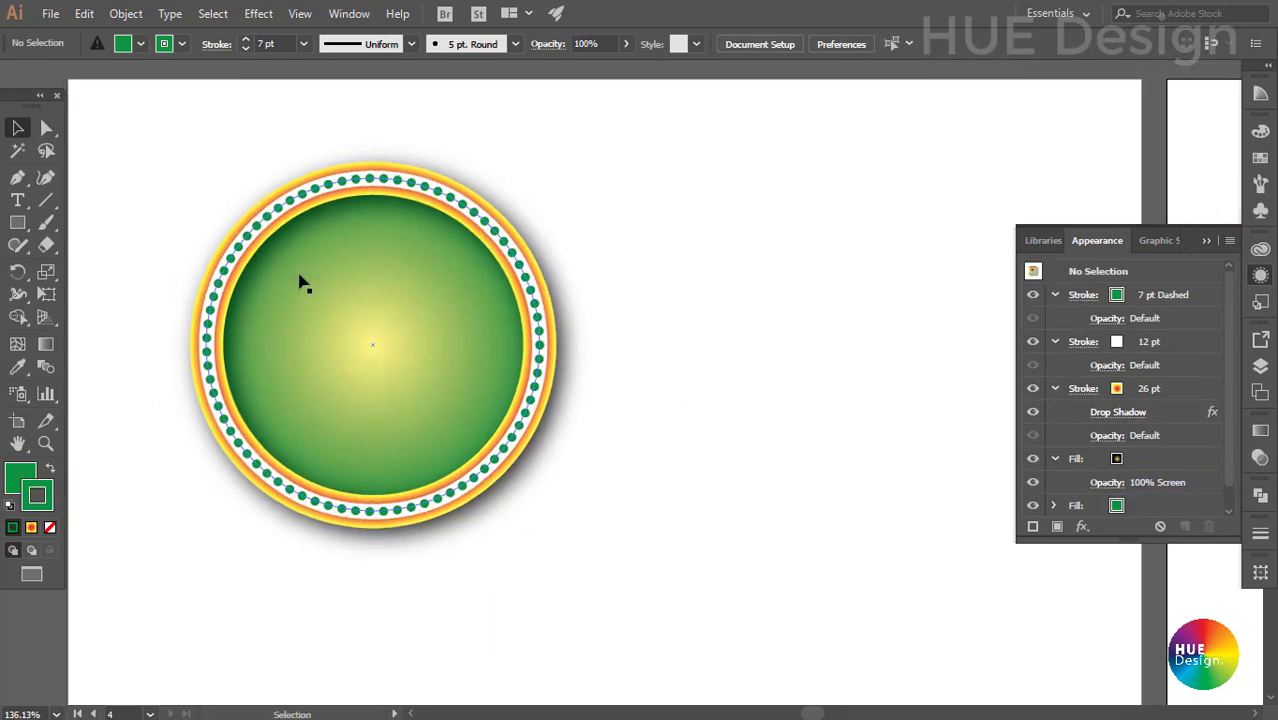
left_click(46, 199)
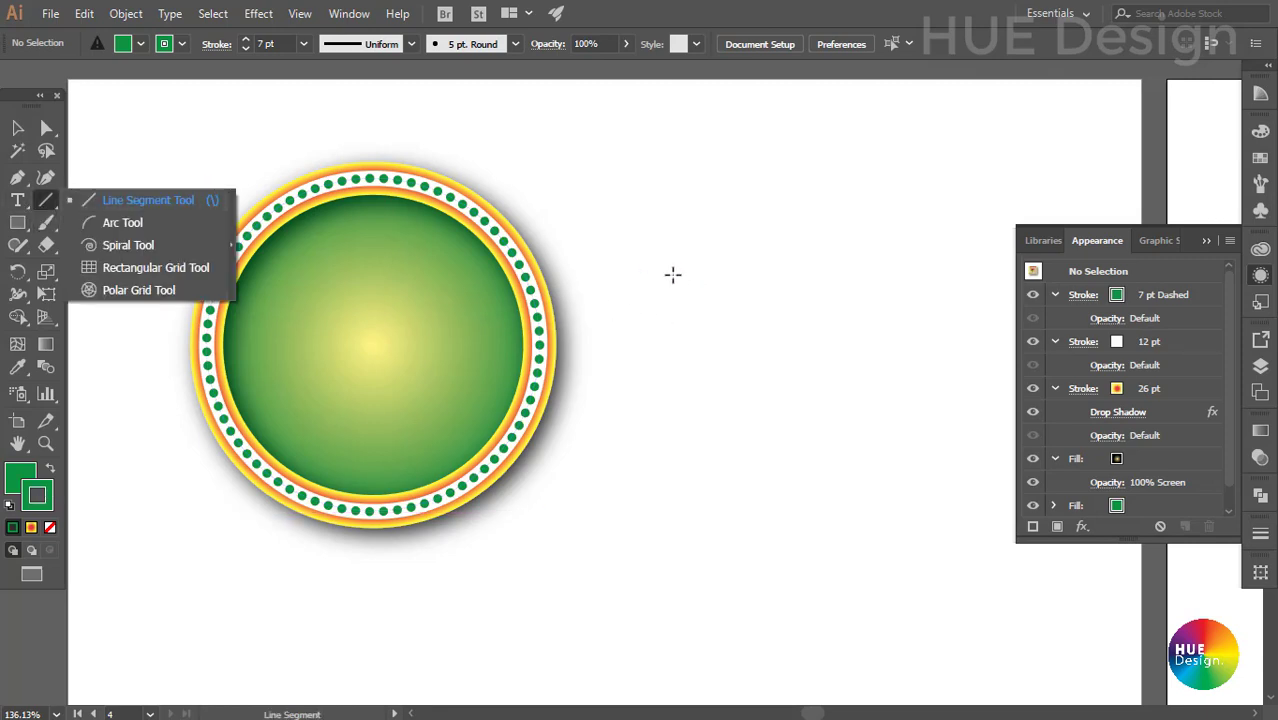
left_click_drag(746, 219, 746, 331)
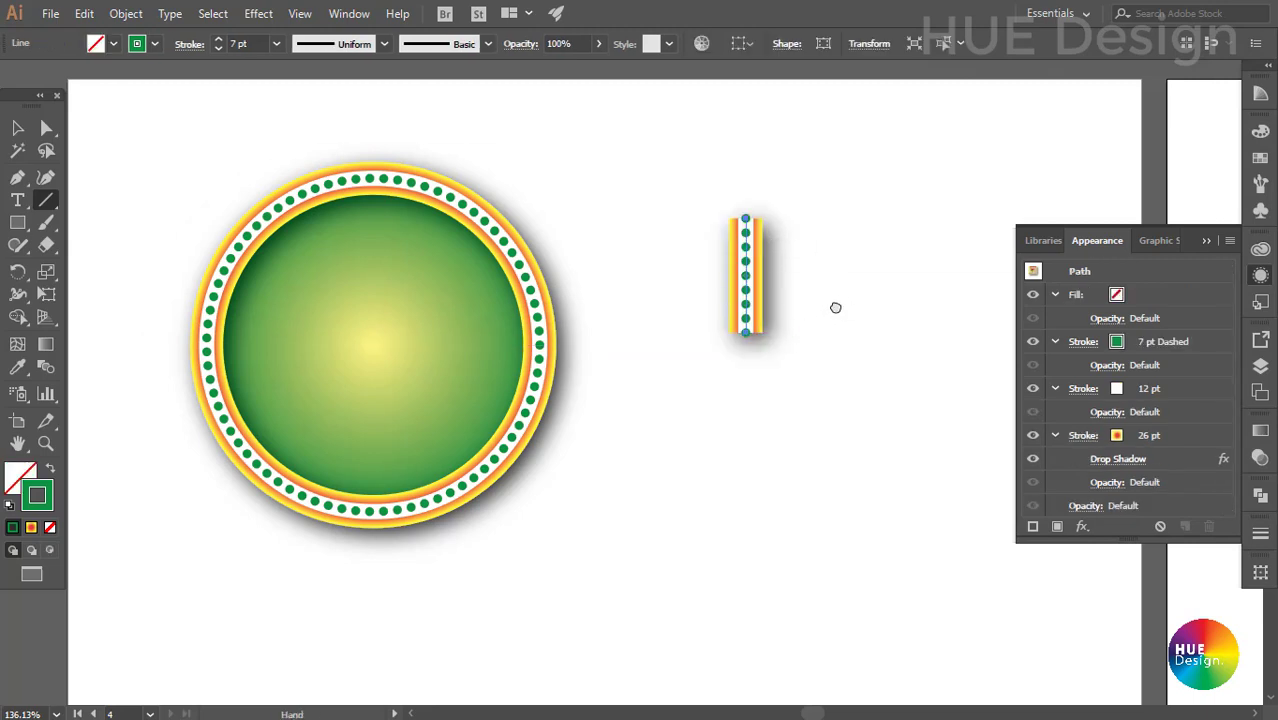
left_click_drag(836, 307, 821, 304)
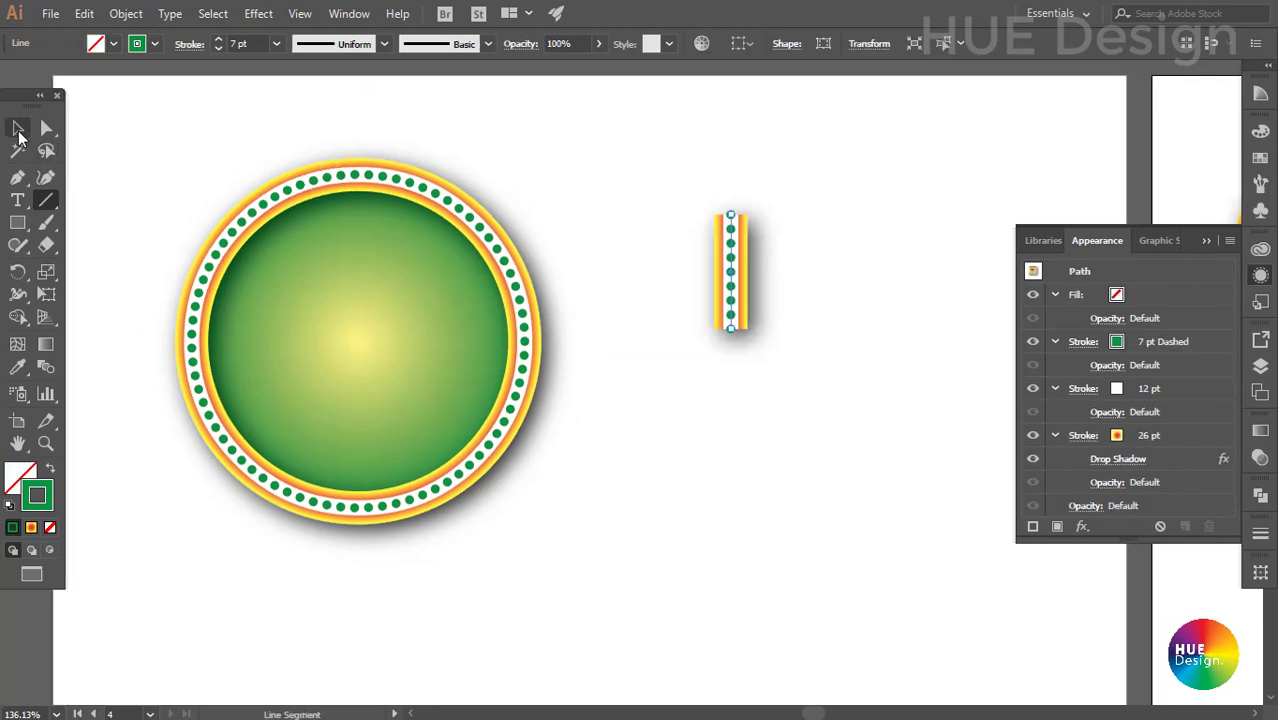
left_click(1230, 242)
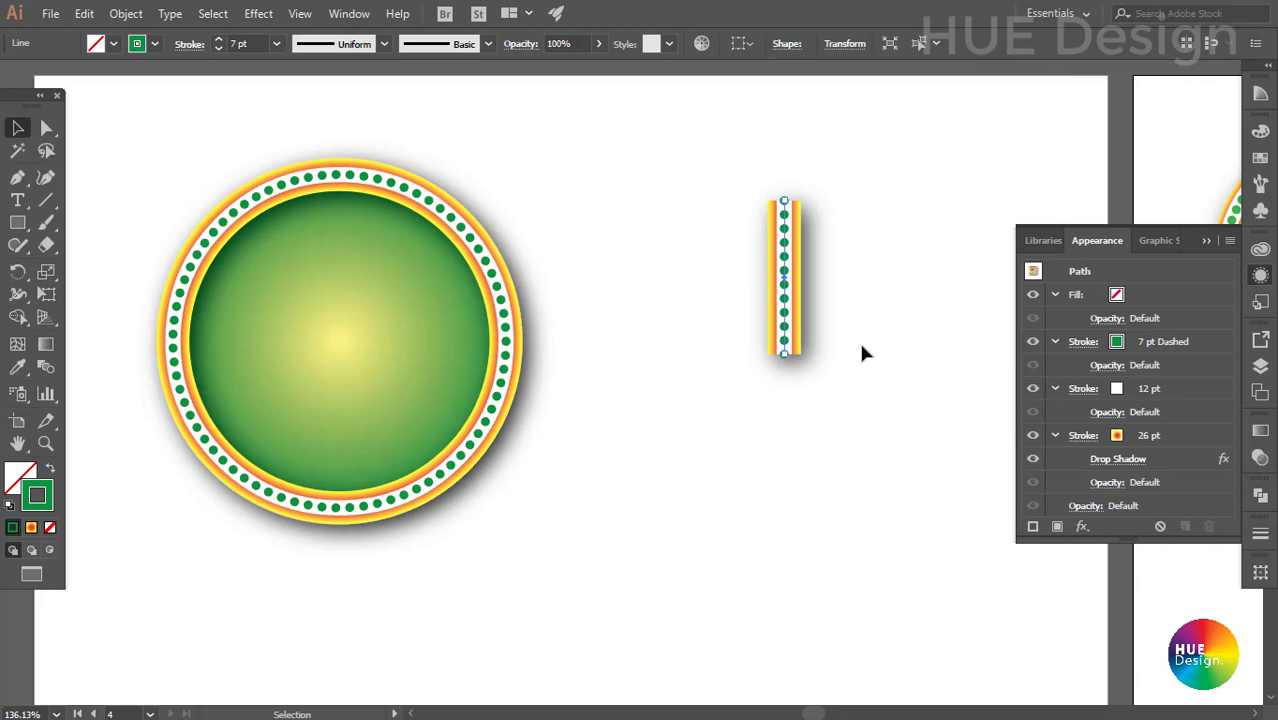
left_click(375, 282)
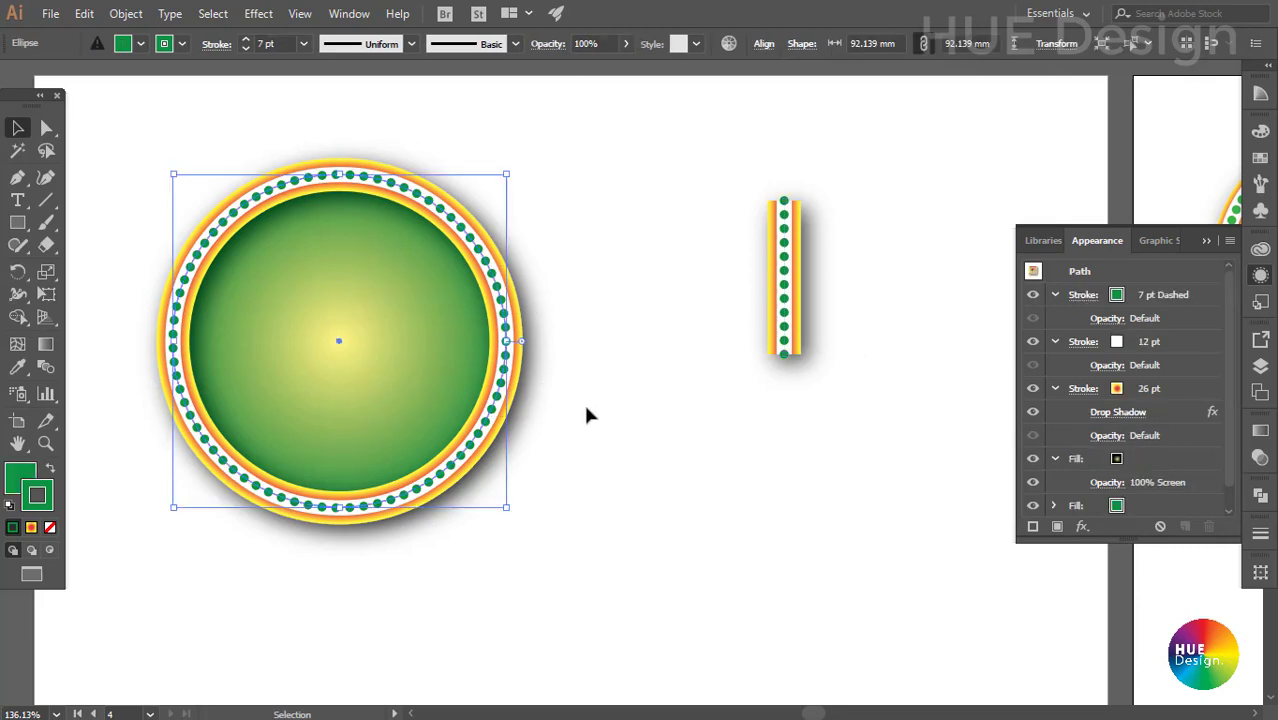
left_click_drag(670, 195, 856, 321)
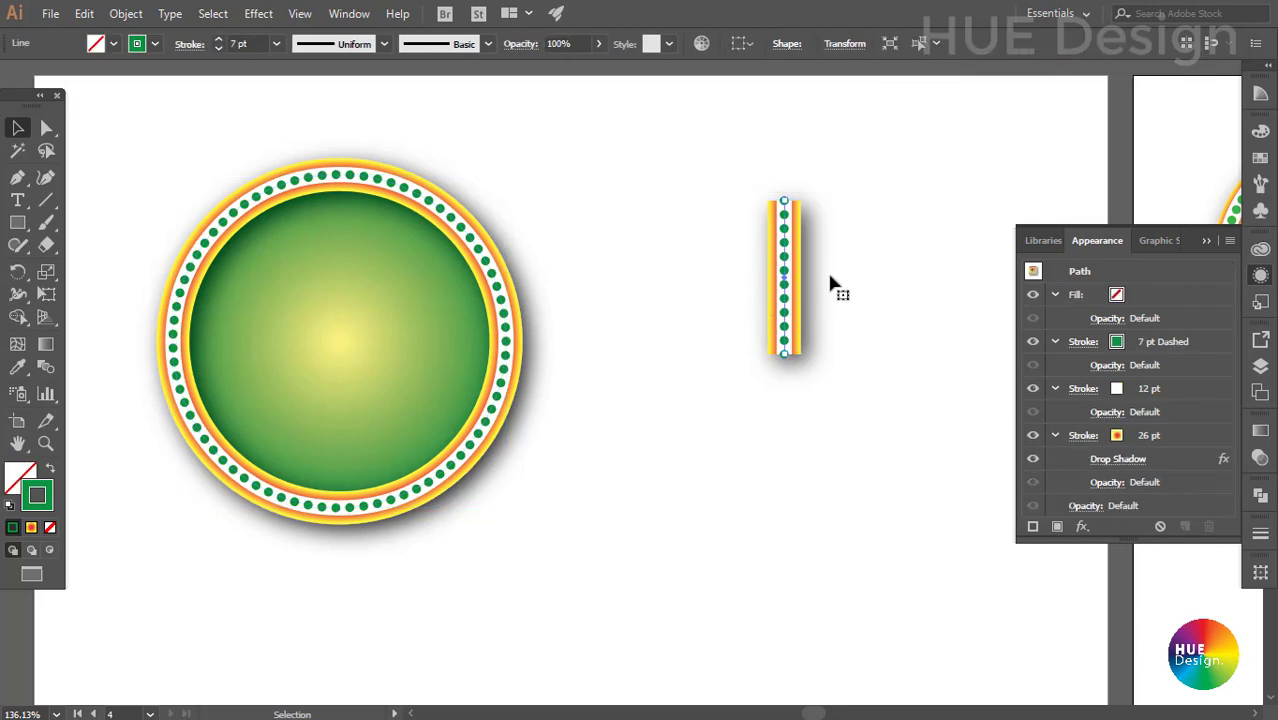
left_click(46, 199)
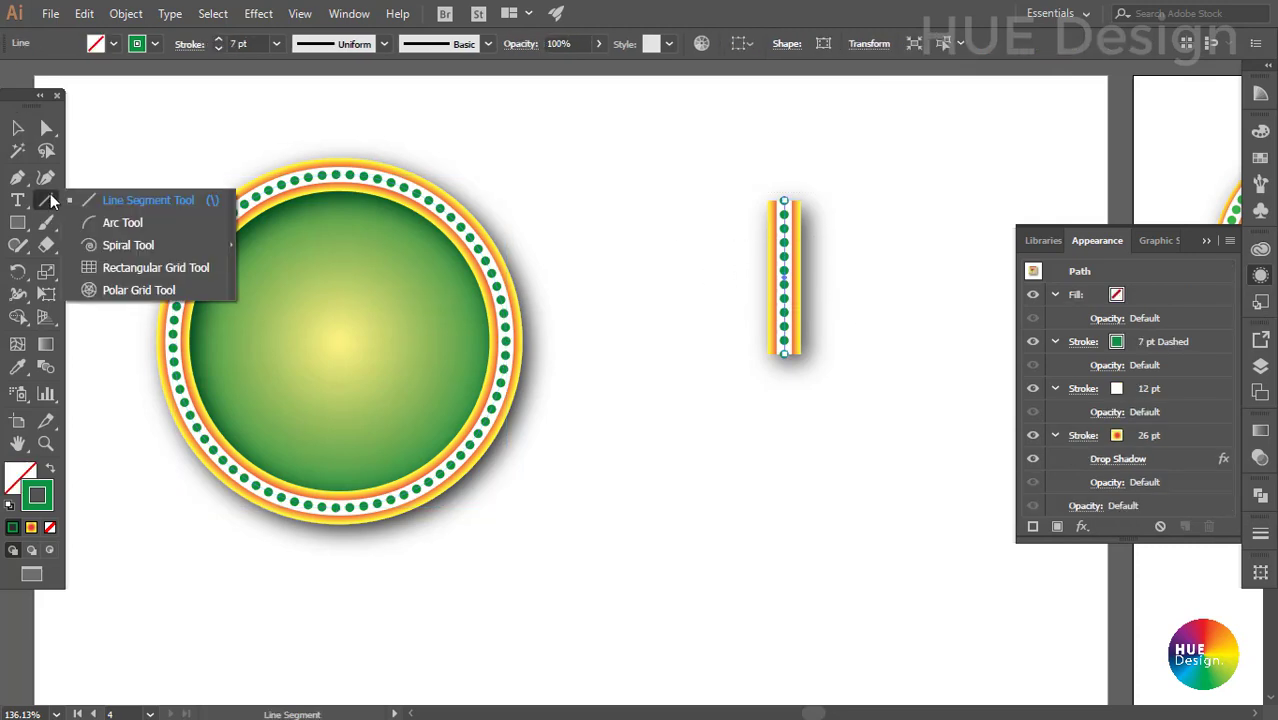
left_click(95, 201)
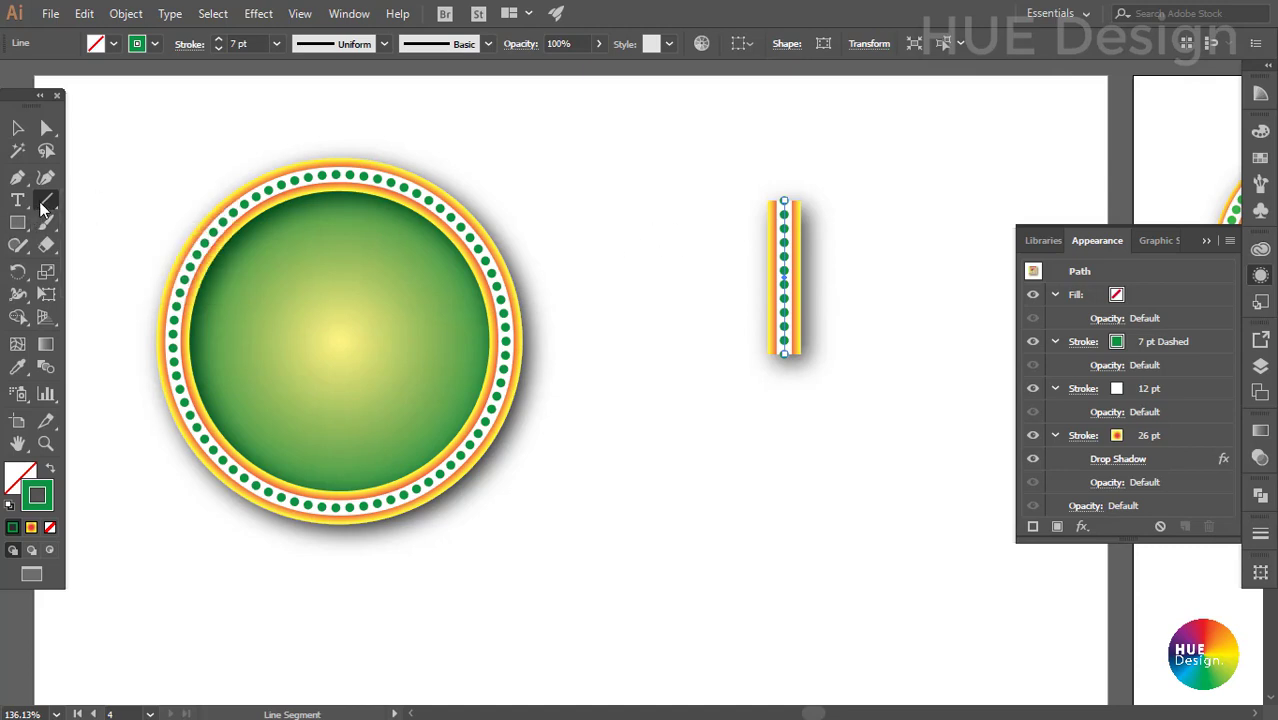
left_click(46, 201)
left_click(18, 222)
left_click(18, 222)
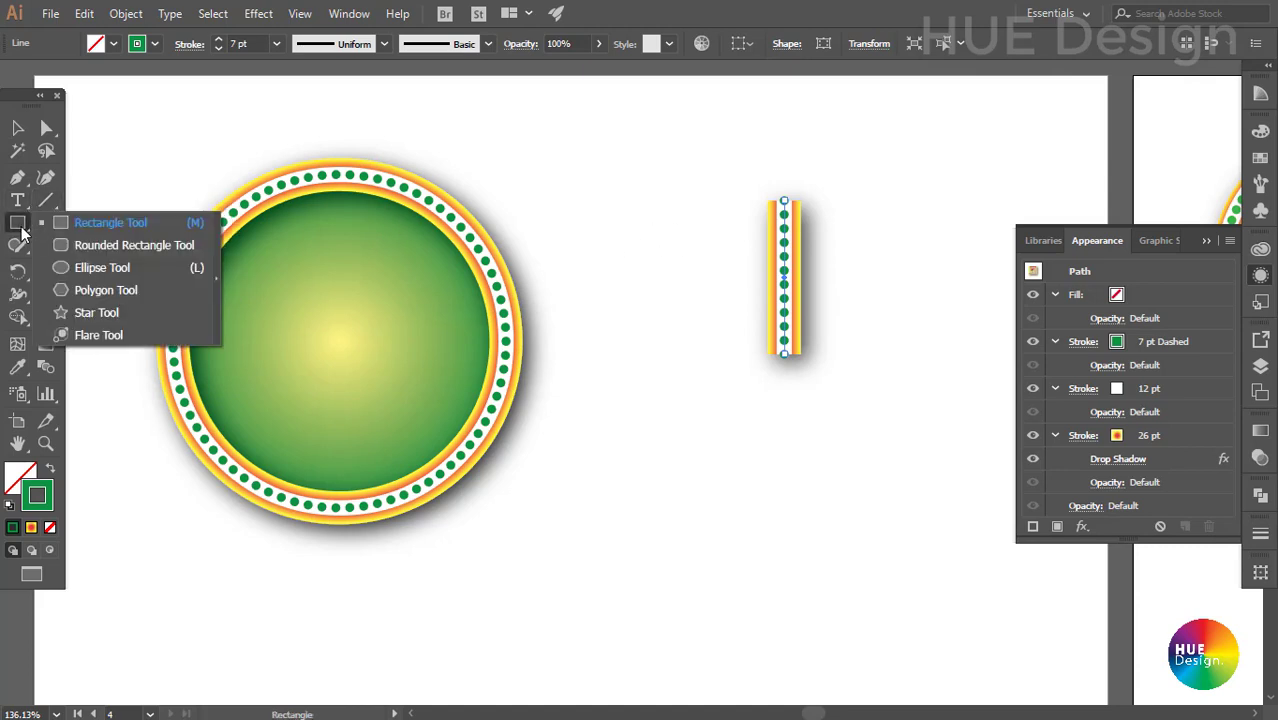
left_click_drag(650, 444, 842, 514)
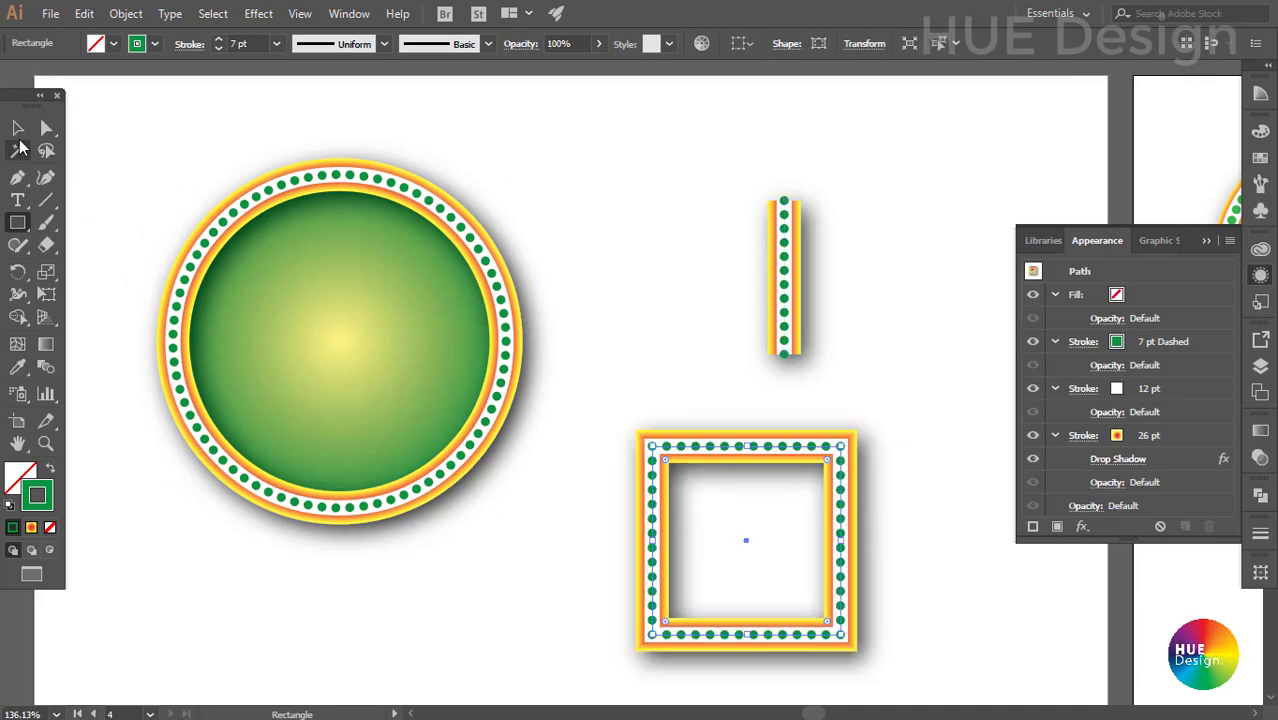
left_click(18, 128)
left_click(944, 532)
left_click_drag(853, 330, 765, 205)
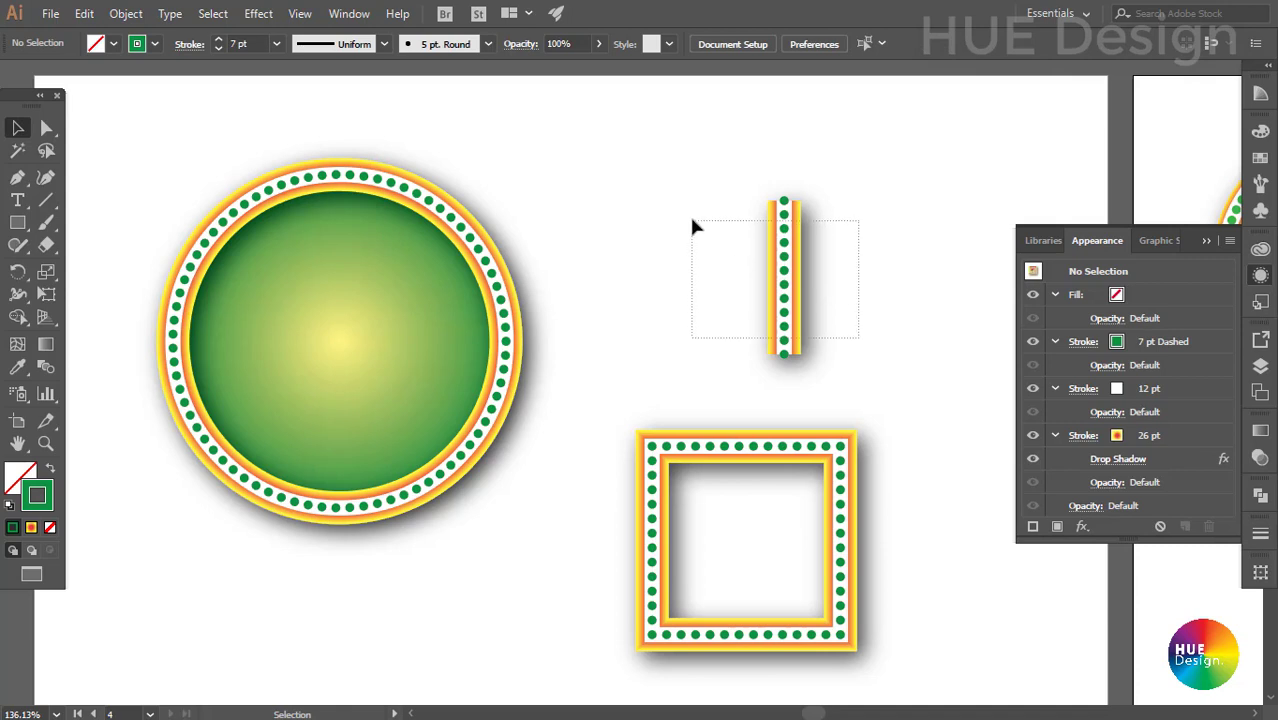
left_click_drag(610, 200, 875, 555)
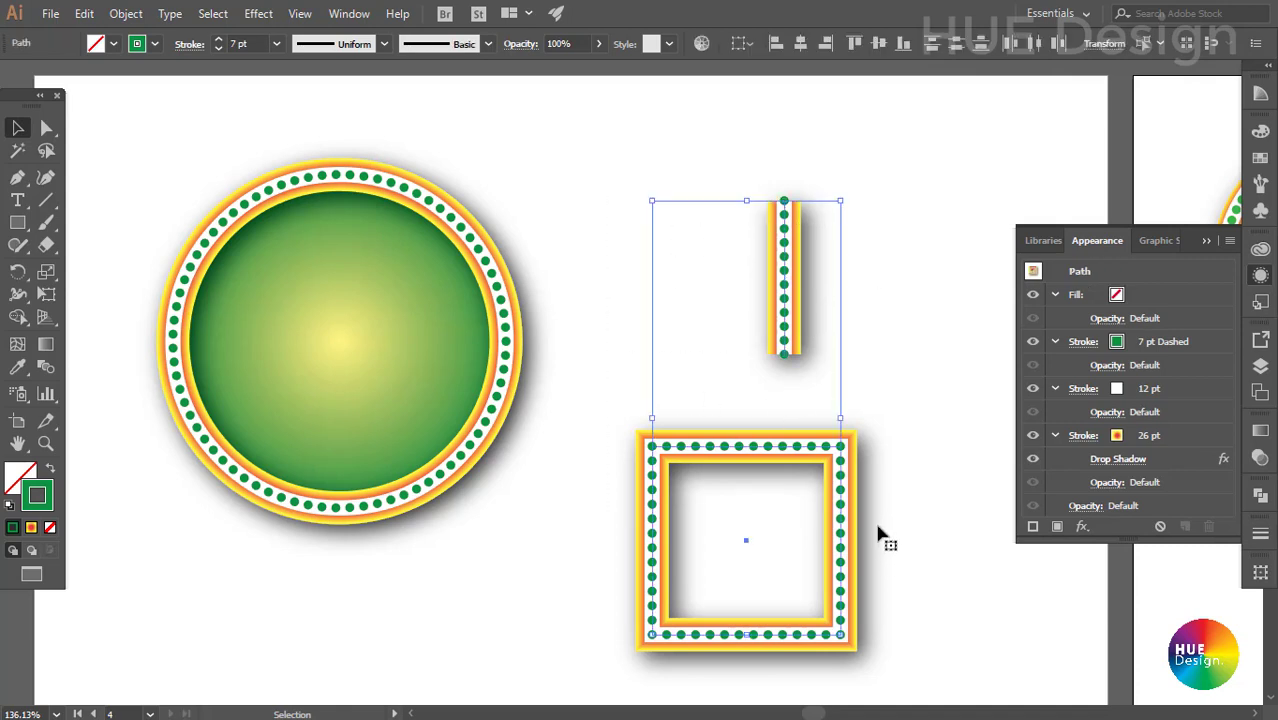
key("Delete")
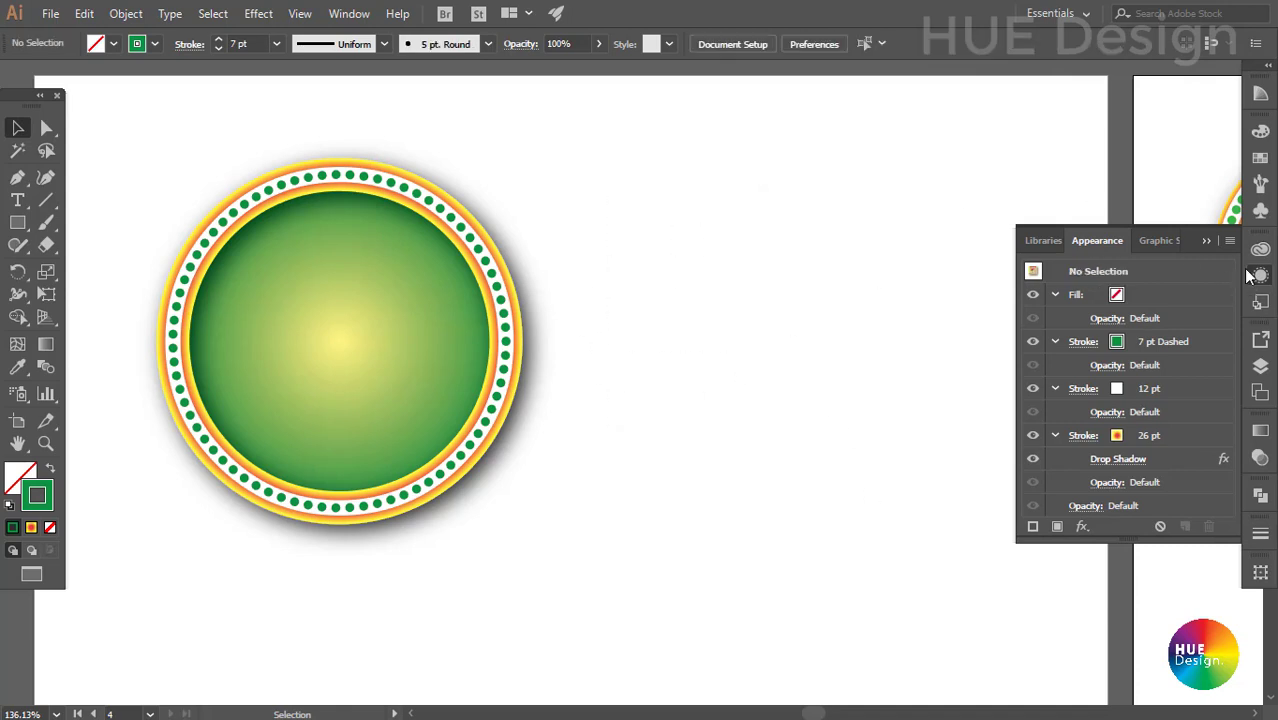
Step: Turn on New Art Has Basic Appearance in the Appearance panel options
left_click(1230, 240)
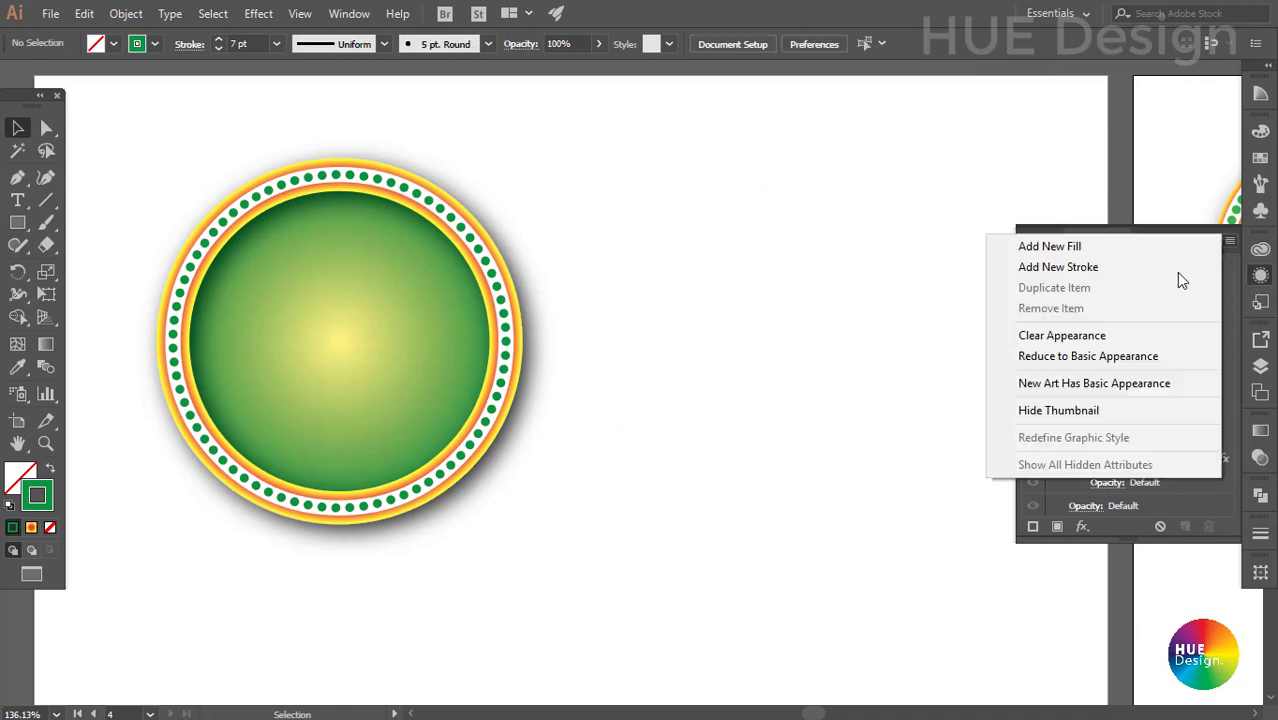
left_click(1010, 385)
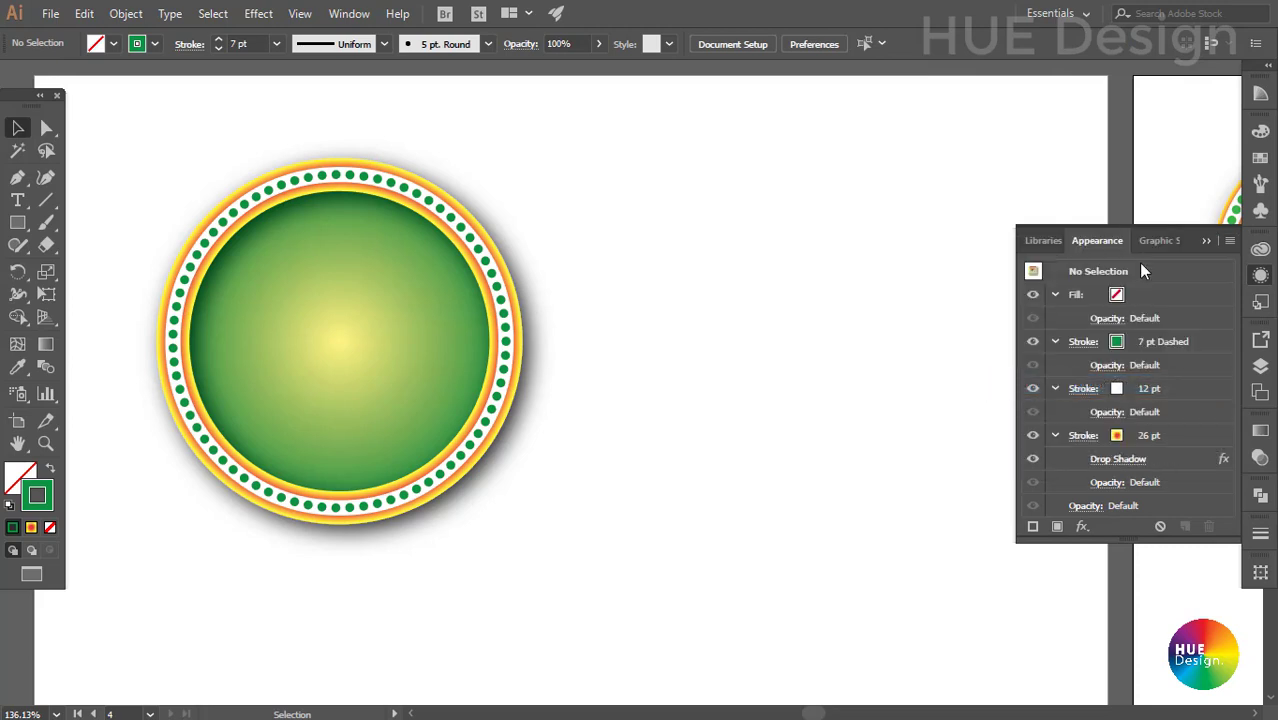
left_click(1229, 241)
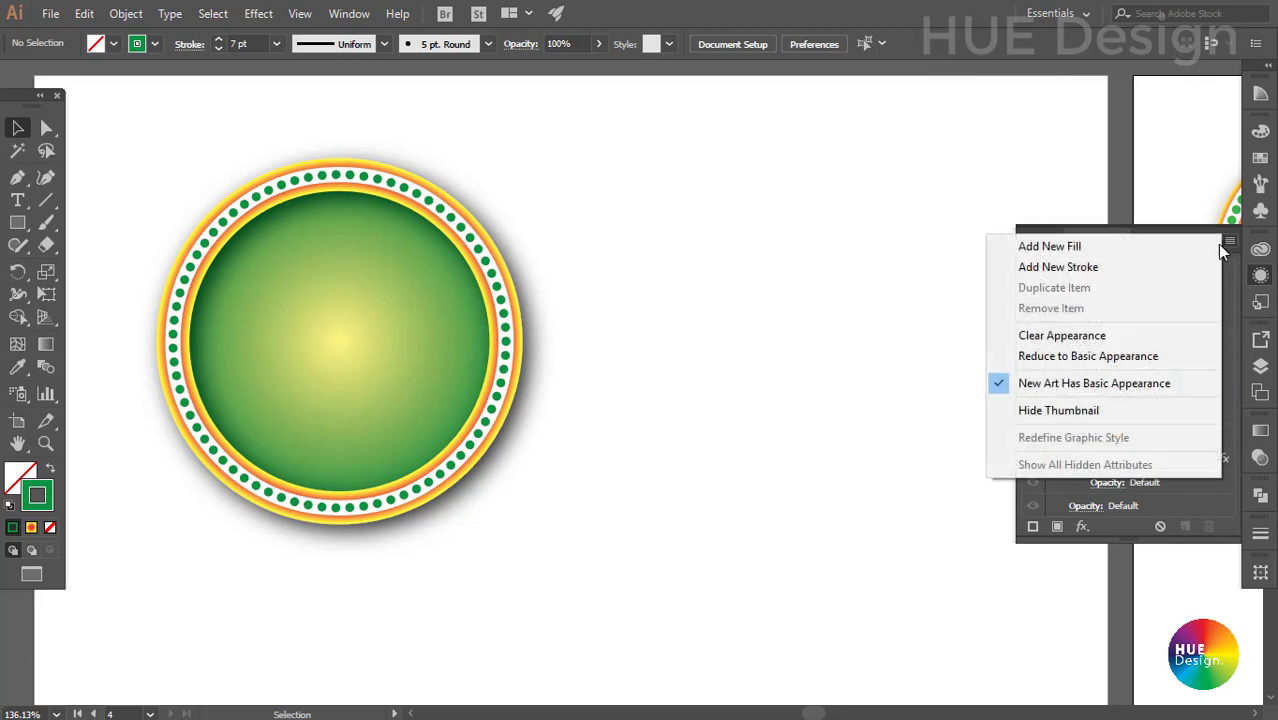
Step: Draw a 59.6 mm square to the right of the circle
left_click(743, 308)
left_click(17, 222)
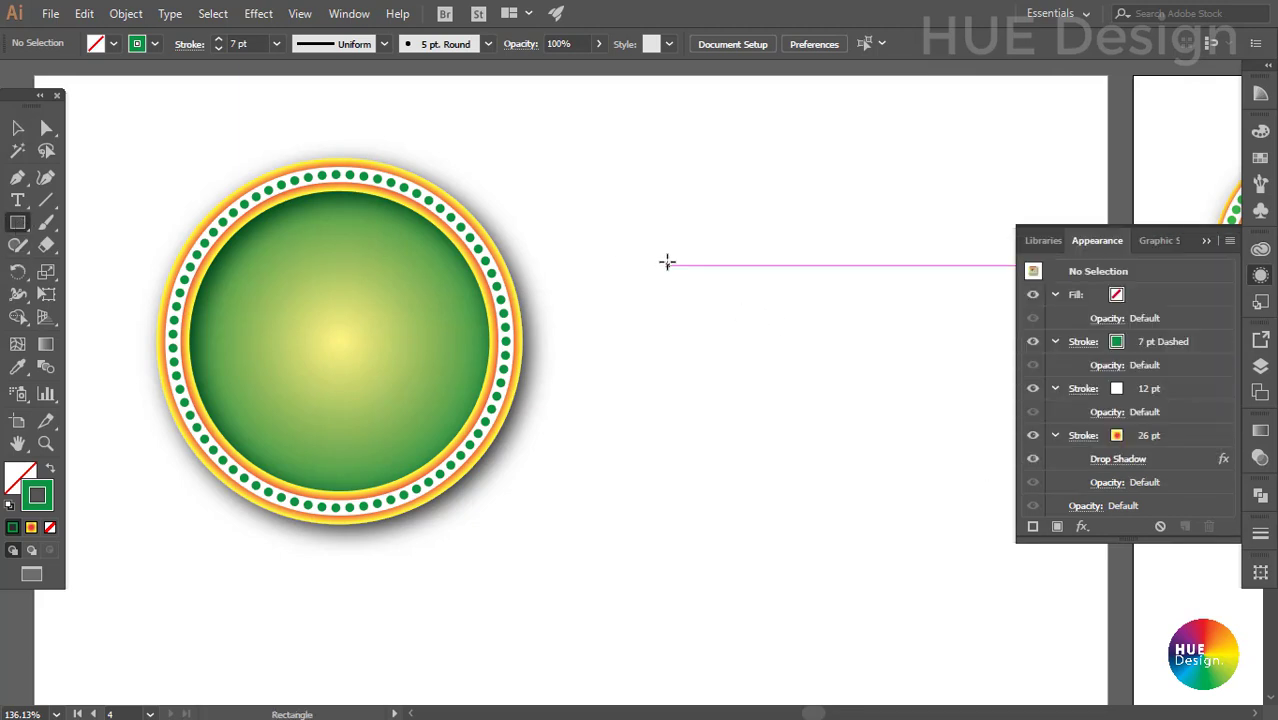
left_click_drag(667, 262, 882, 448)
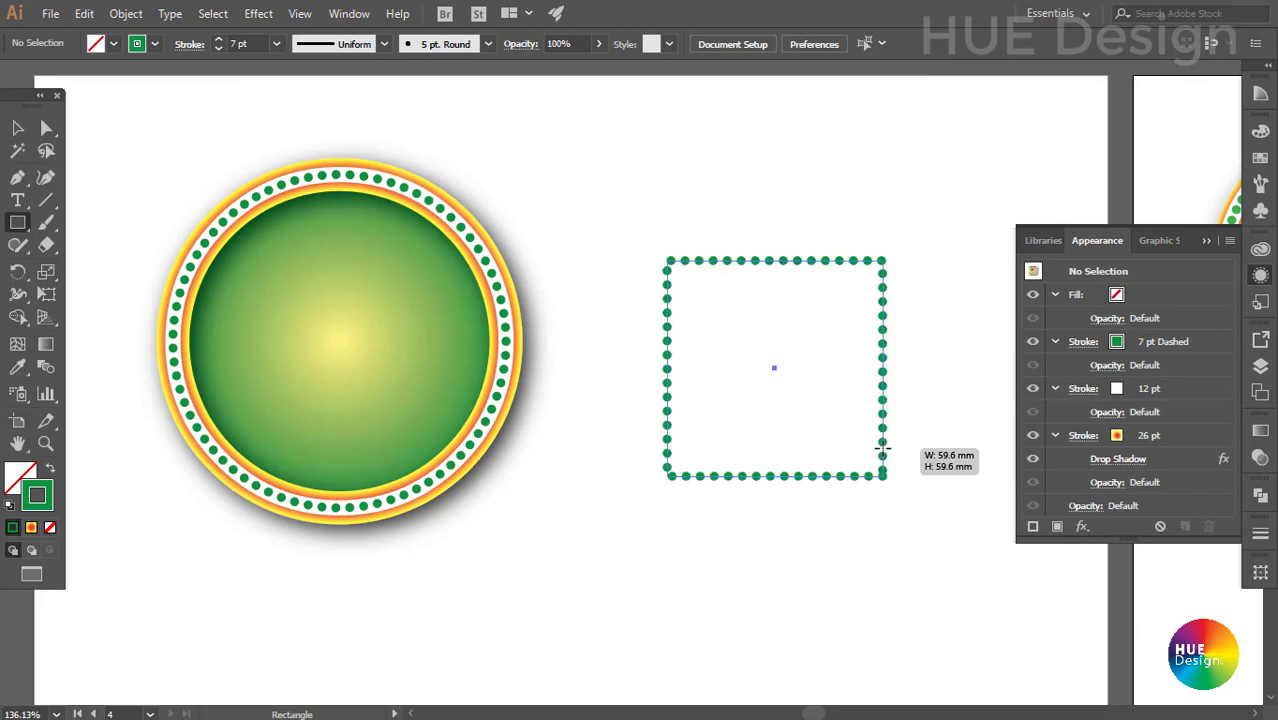
left_click(17, 128)
Step: Turn off Dashed Line on the green square's stroke so its border is solid
left_click(706, 197)
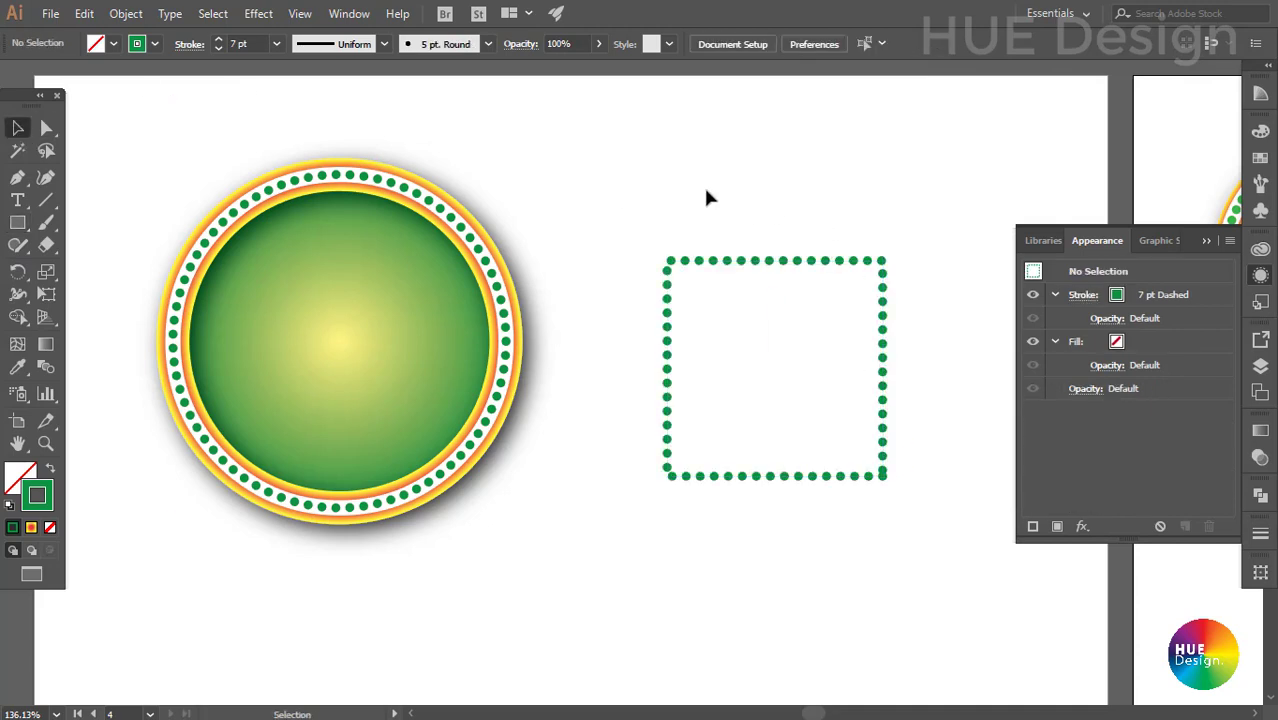
left_click(882, 298)
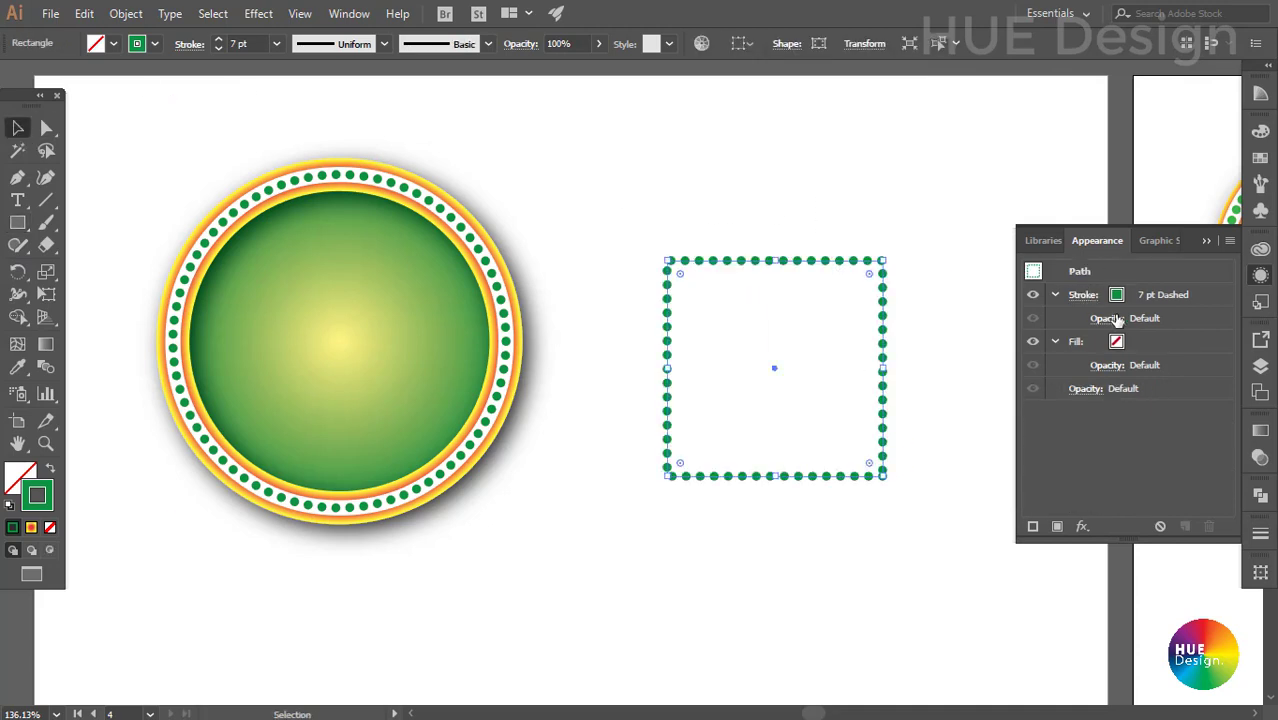
left_click(1260, 533)
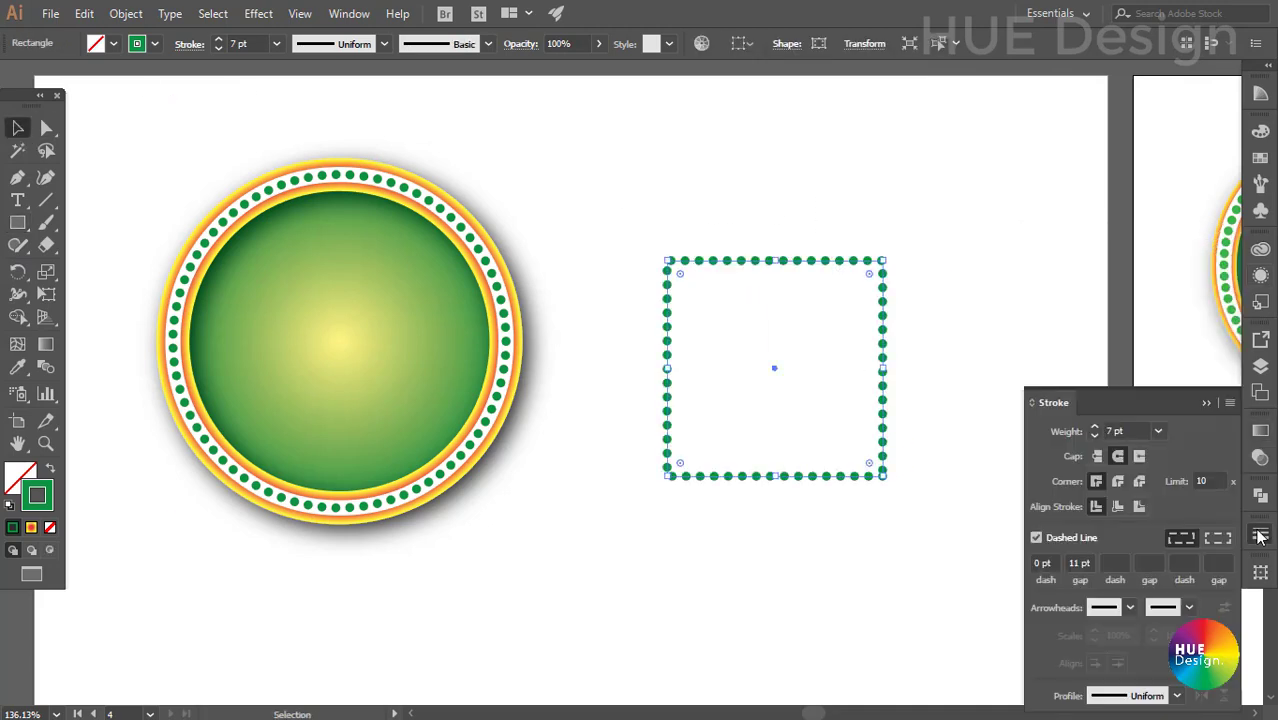
left_click(1036, 537)
left_click(1205, 402)
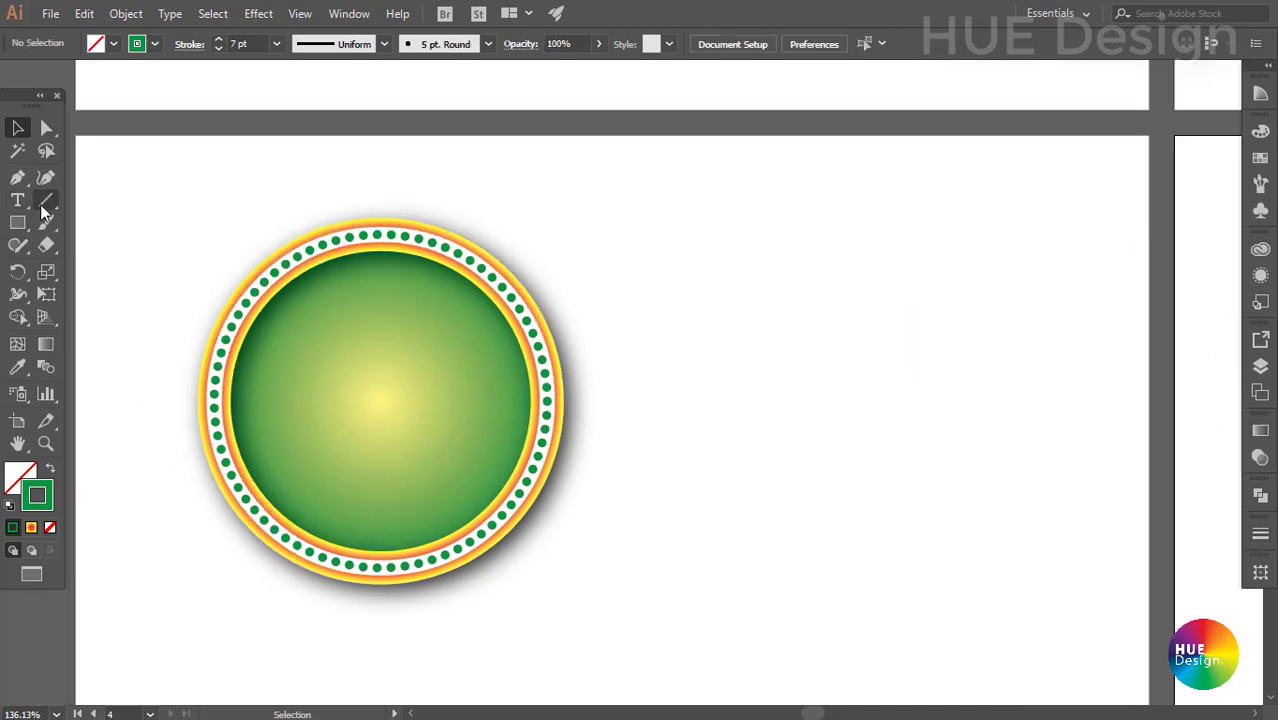
Step: Draw a long vertical trunk line beside the badge
left_click(45, 202)
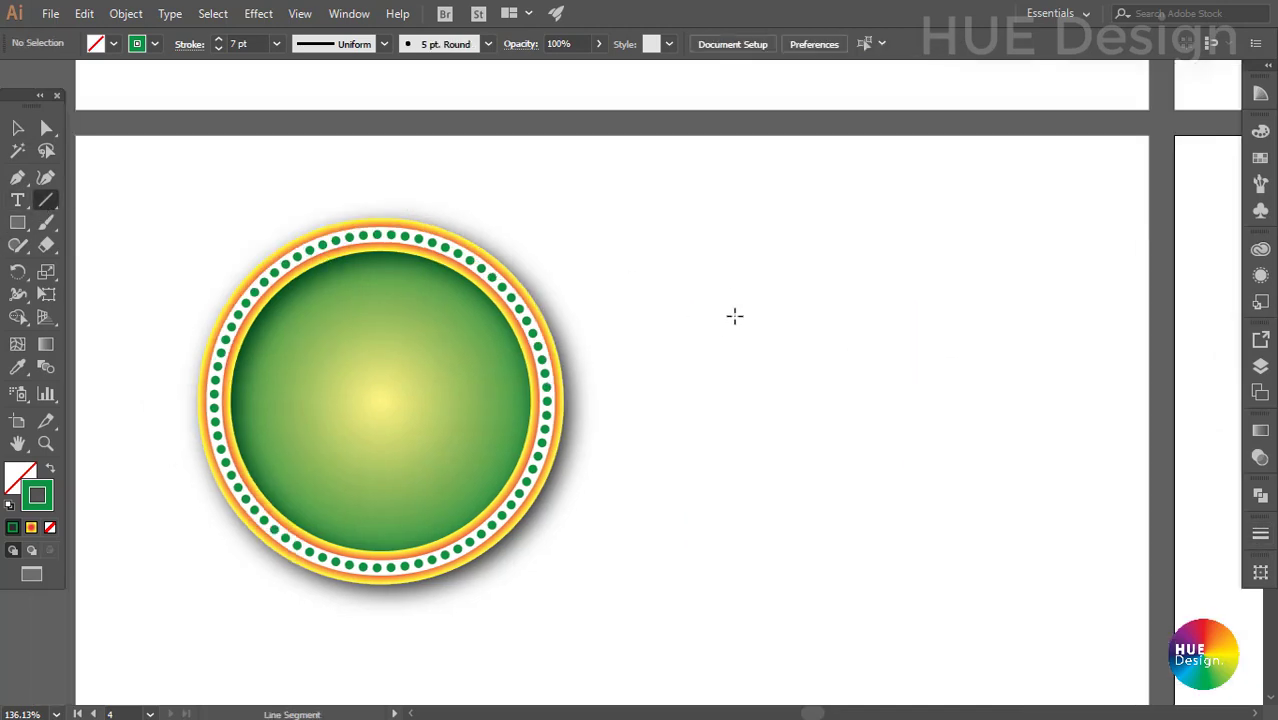
left_click_drag(722, 282, 730, 360)
left_click(18, 128)
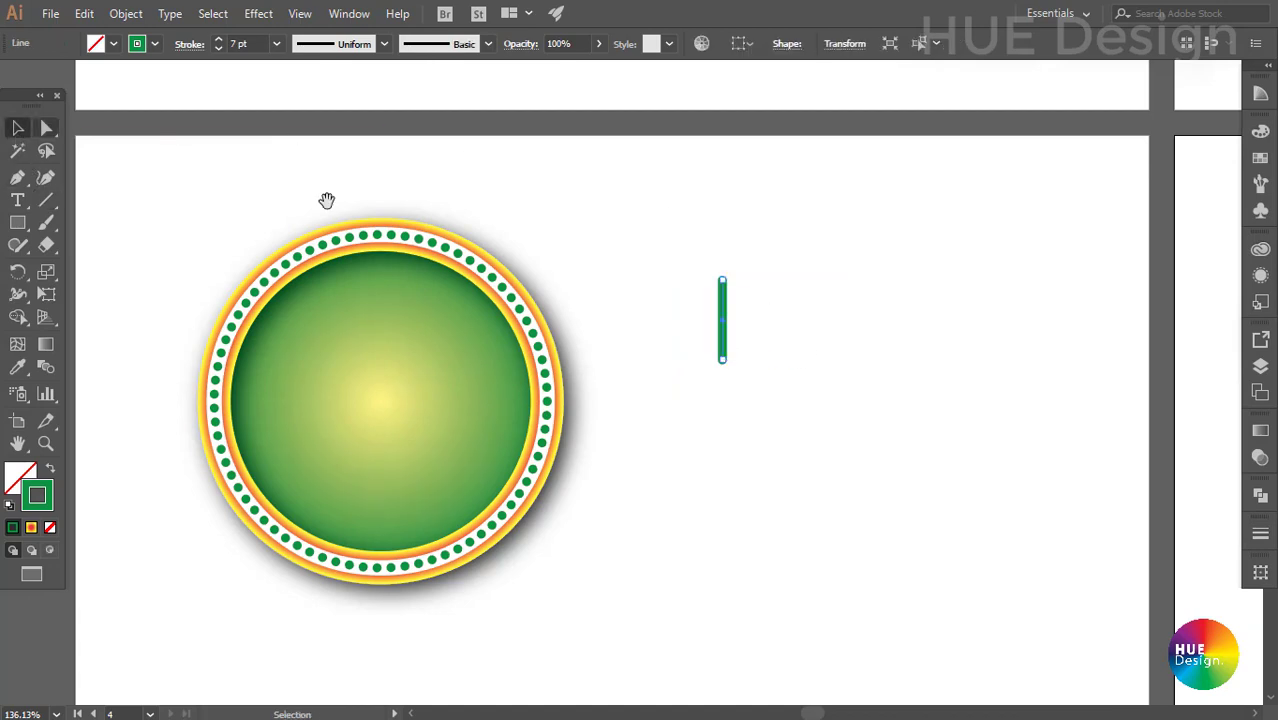
scroll(702, 351, "up", 5)
scroll(608, 261, "up", 2)
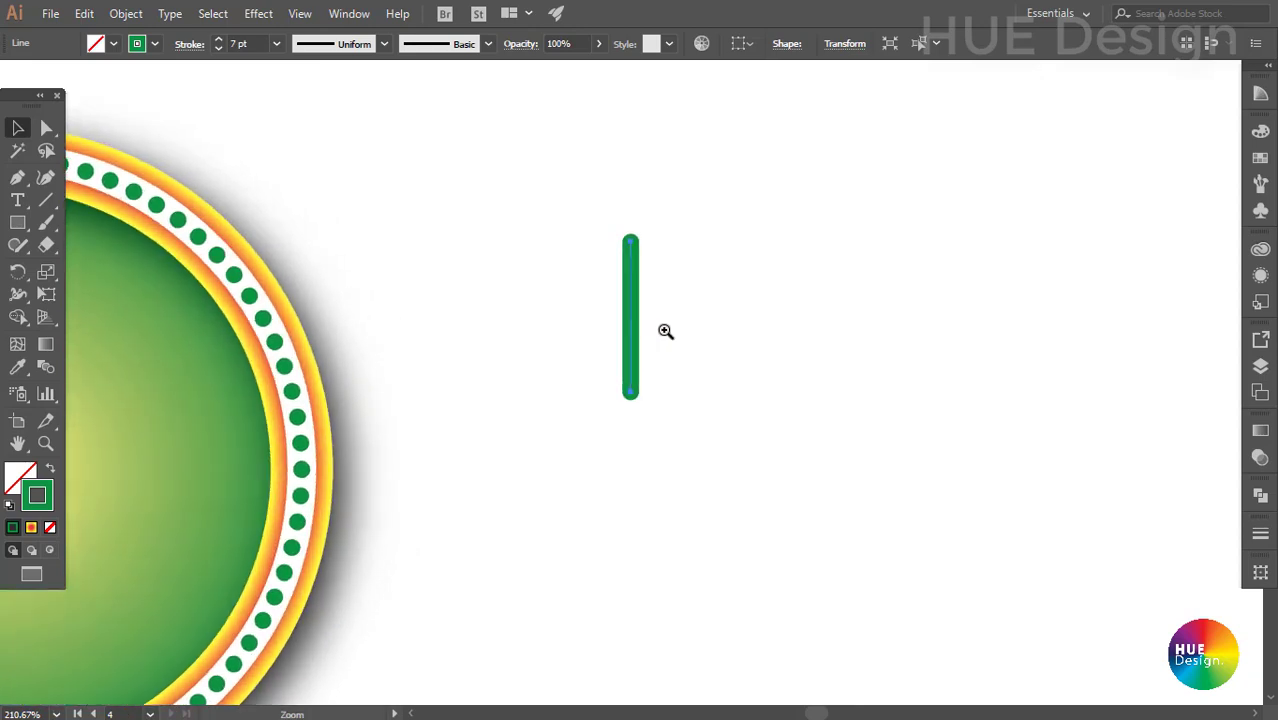
left_click_drag(631, 397, 631, 570)
scroll(631, 400, "down", 1)
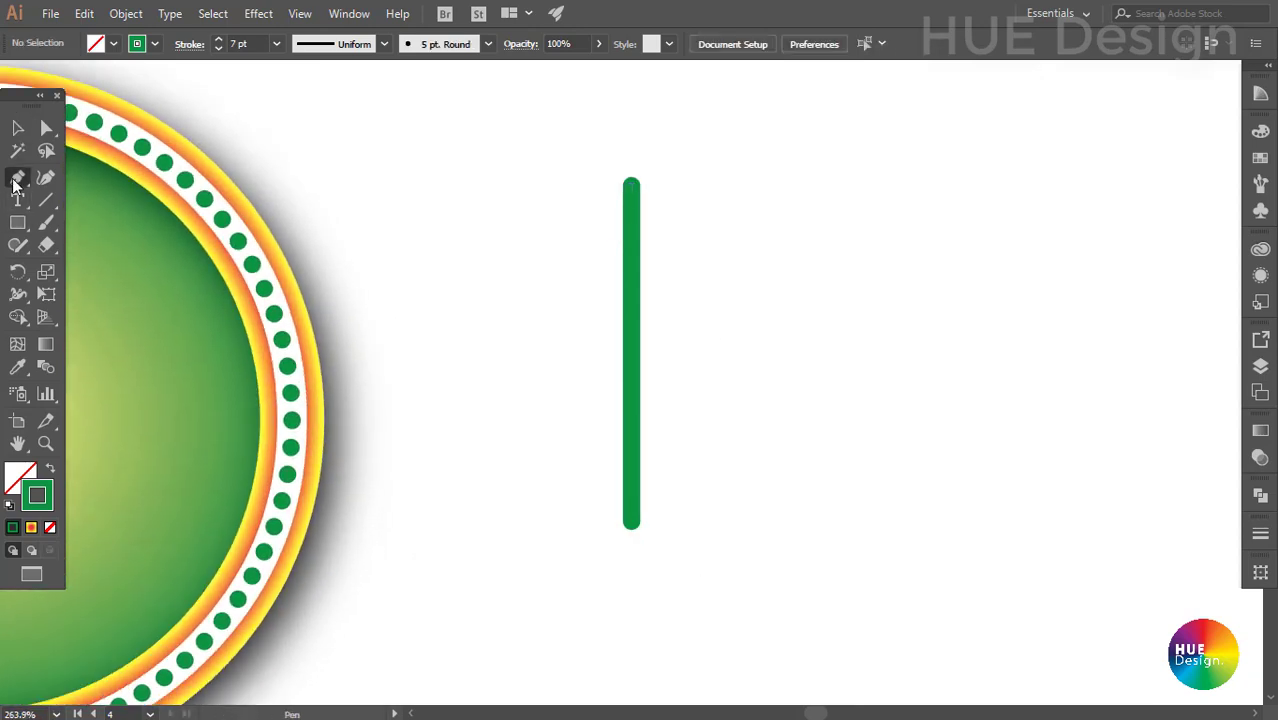
Step: Add a diagonal branch, copy it twice down the trunk, and match their lengths
left_click(46, 199)
left_click_drag(539, 224, 631, 311)
key("v")
left_click_drag(585, 268, 571, 394)
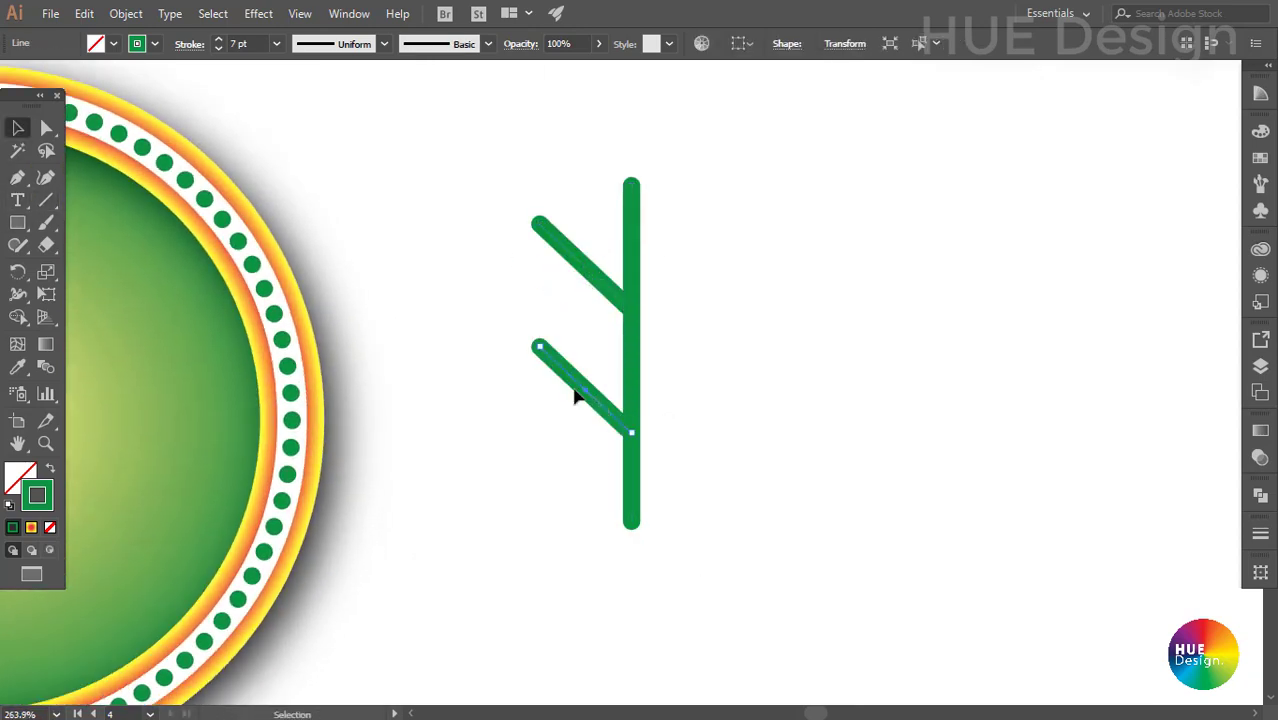
key("ctrl+z")
mouse_move(576, 262)
left_mouse_down()
mouse_move(576, 372)
mouse_move(633, 442)
mouse_move(543, 391)
left_mouse_up()
key("ctrl+d")
scroll(579, 337, "up", 1)
key("a")
left_click_drag(587, 312, 543, 268)
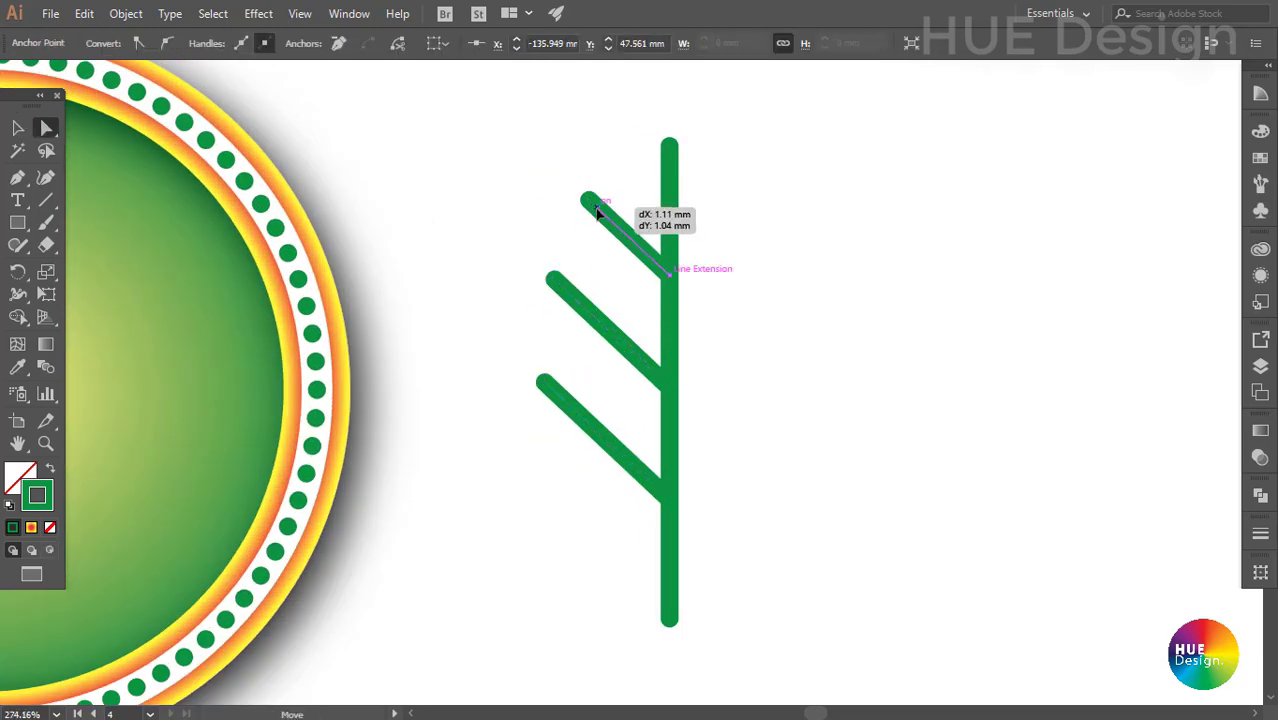
left_click_drag(587, 199, 543, 155)
Step: Draw an L-shaped twig on the lowest branch and copy it to the branch above
key("p")
left_click(530, 350)
left_click(531, 414)
left_click(456, 414)
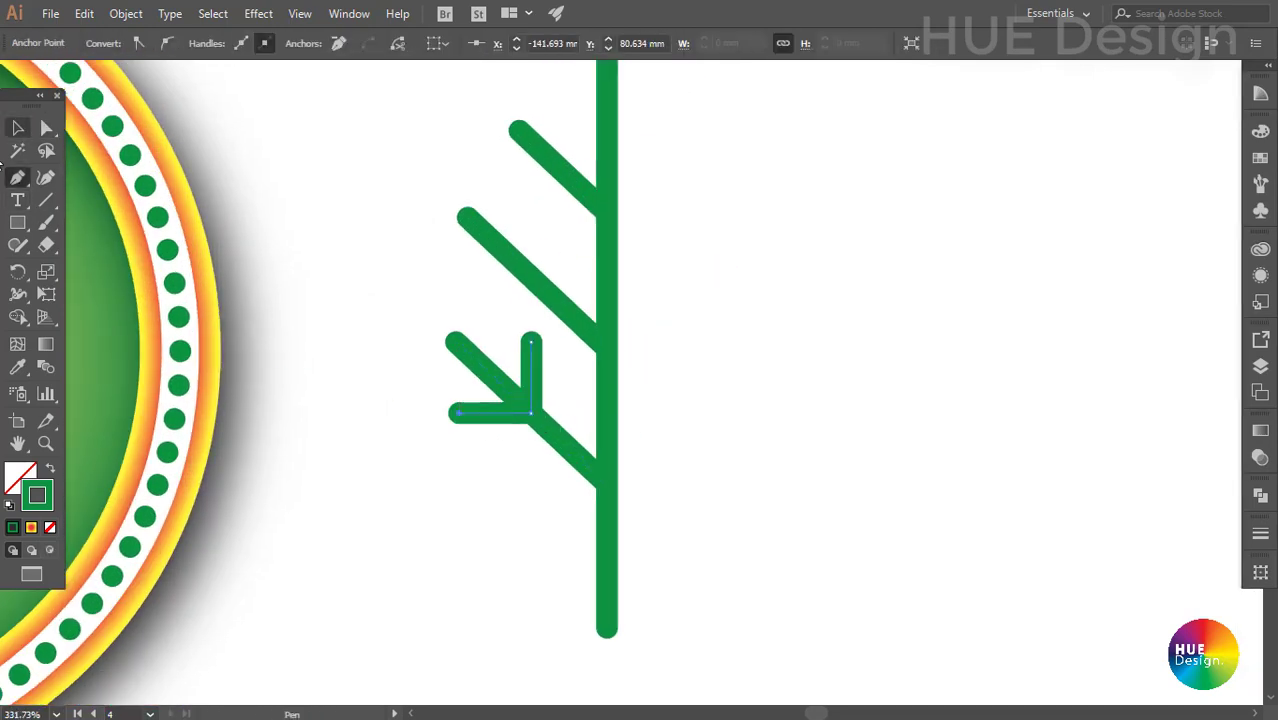
key("v")
left_click_drag(531, 390, 551, 265)
Step: Draw a V-shaped tip at the top of the trunk
key("ctrl+minus")
key("p")
left_click(522, 194)
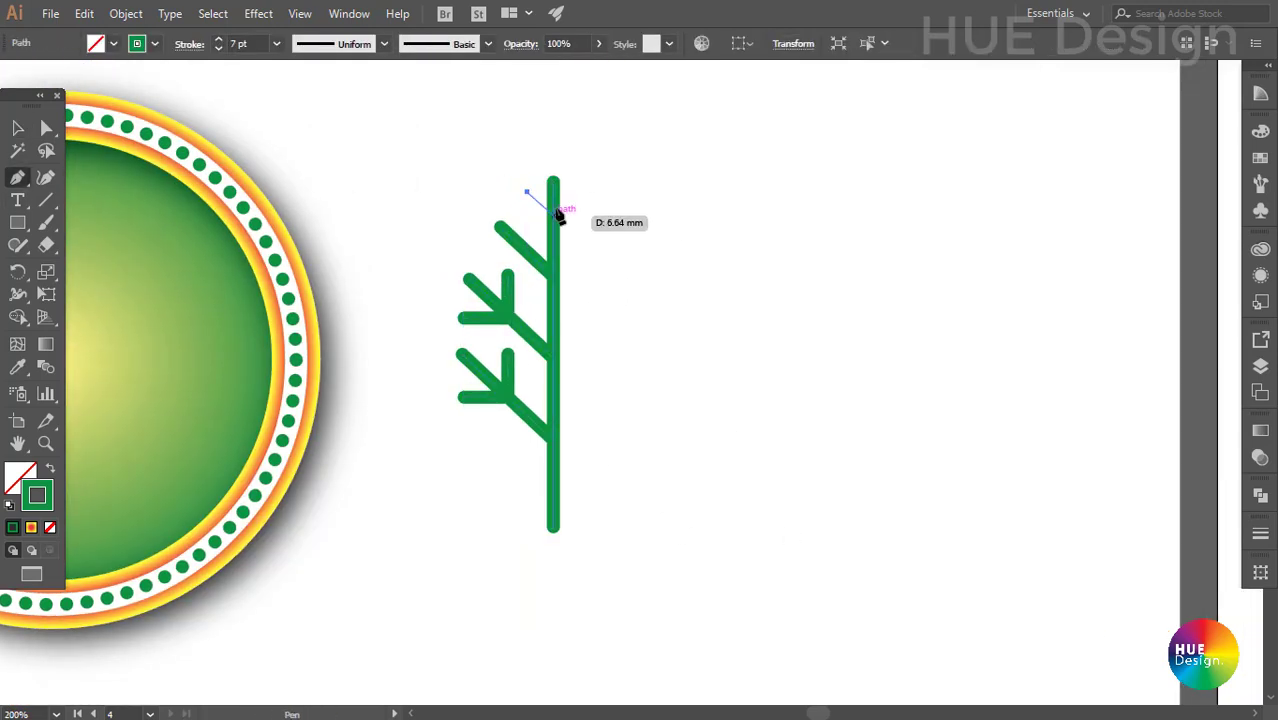
left_click(553, 214)
left_click(587, 190)
key("v")
Step: Mirror a copy of the left branches and twigs across the trunk, then select the whole tree
key("ctrl+a")
left_click(422, 203)
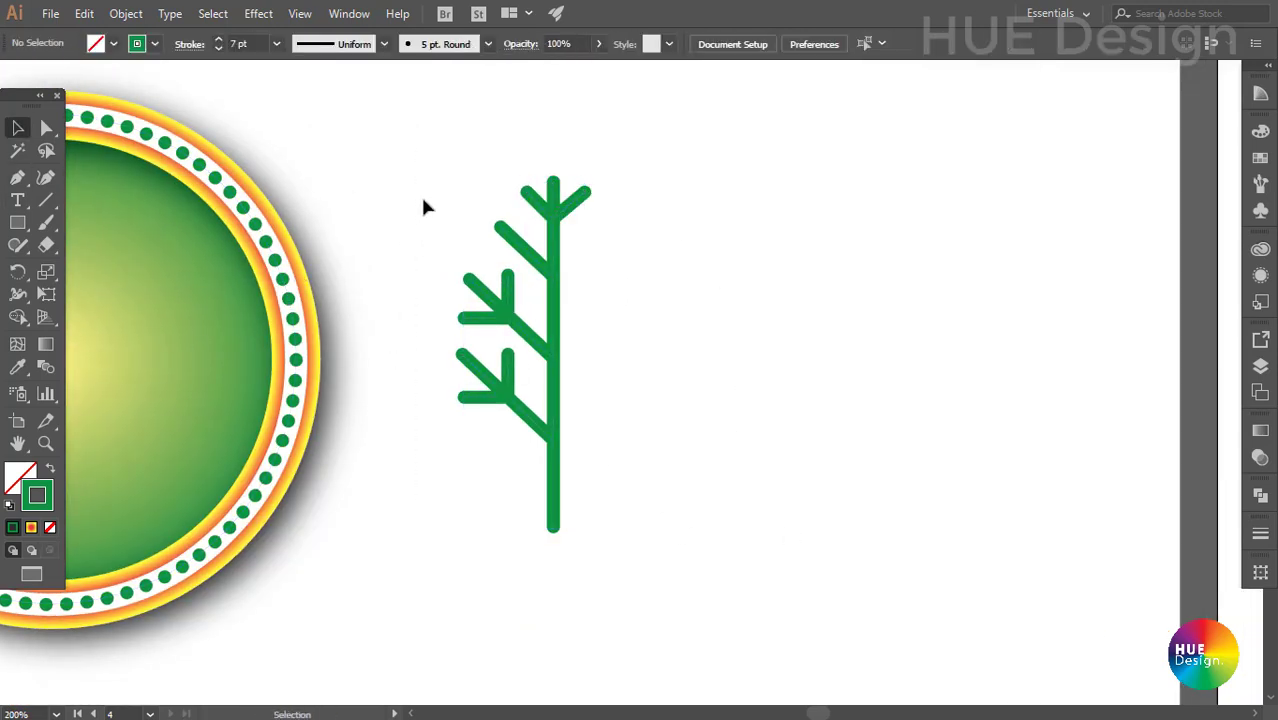
left_click_drag(448, 171, 511, 418)
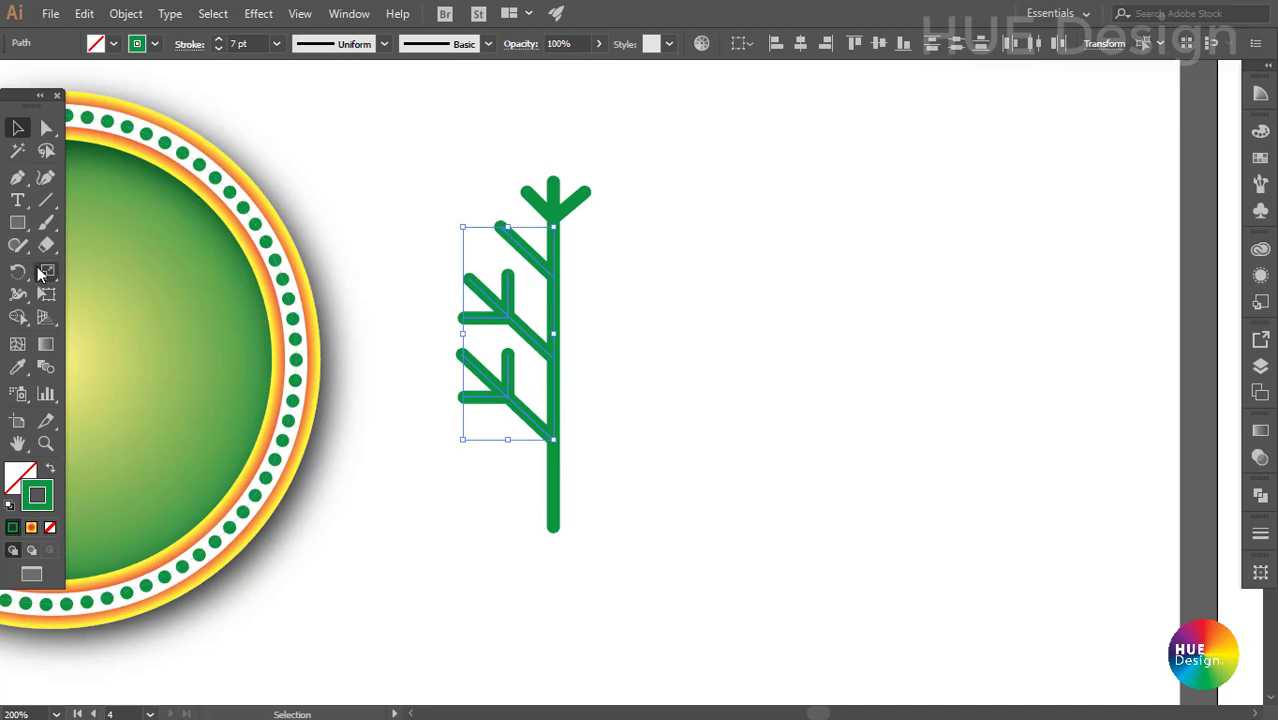
left_click_drag(17, 271, 82, 300)
left_click(82, 295)
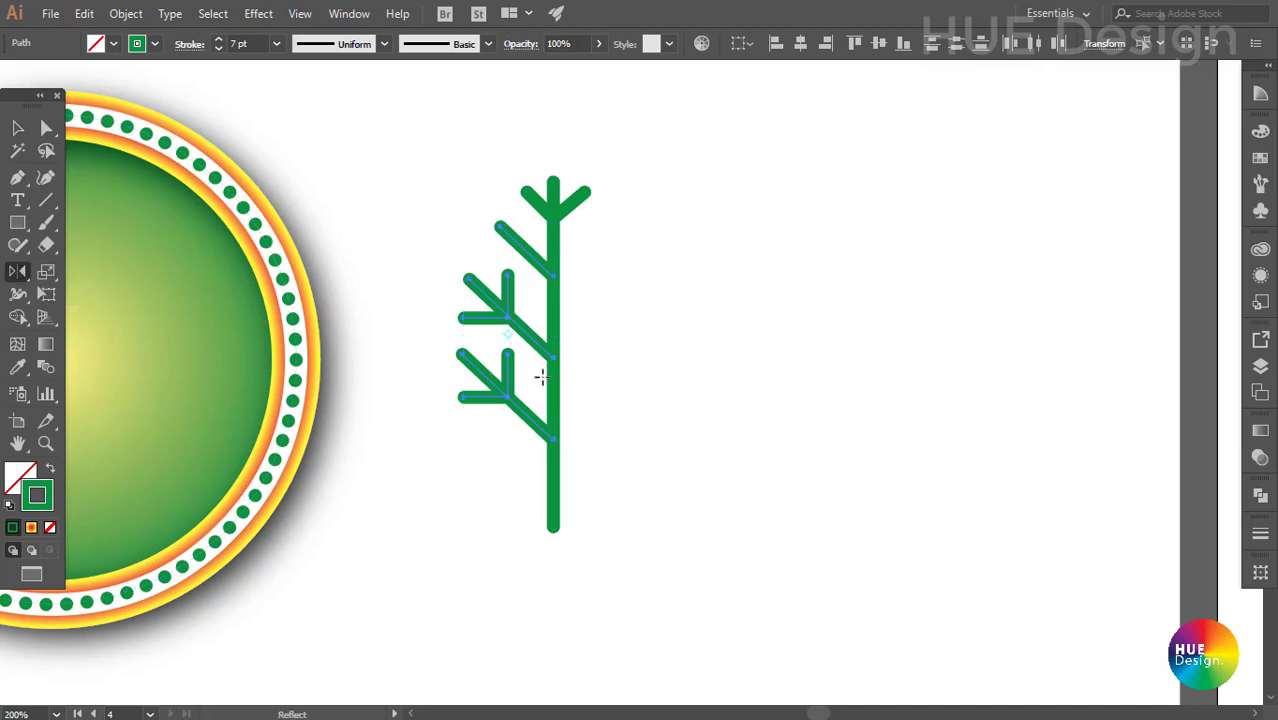
left_click(553, 355)
left_click_drag(528, 331, 640, 322)
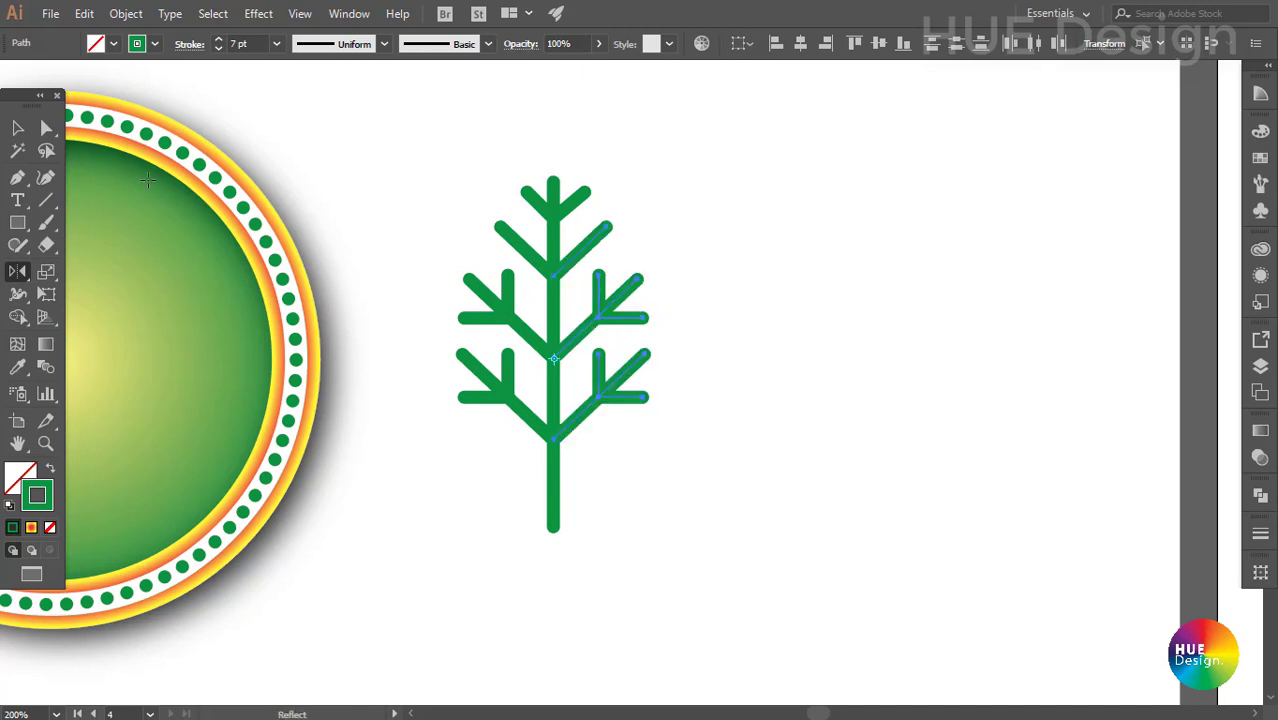
left_click(17, 127)
mouse_move(430, 143)
left_mouse_down()
mouse_move(700, 545)
mouse_move(726, 503)
left_mouse_up()
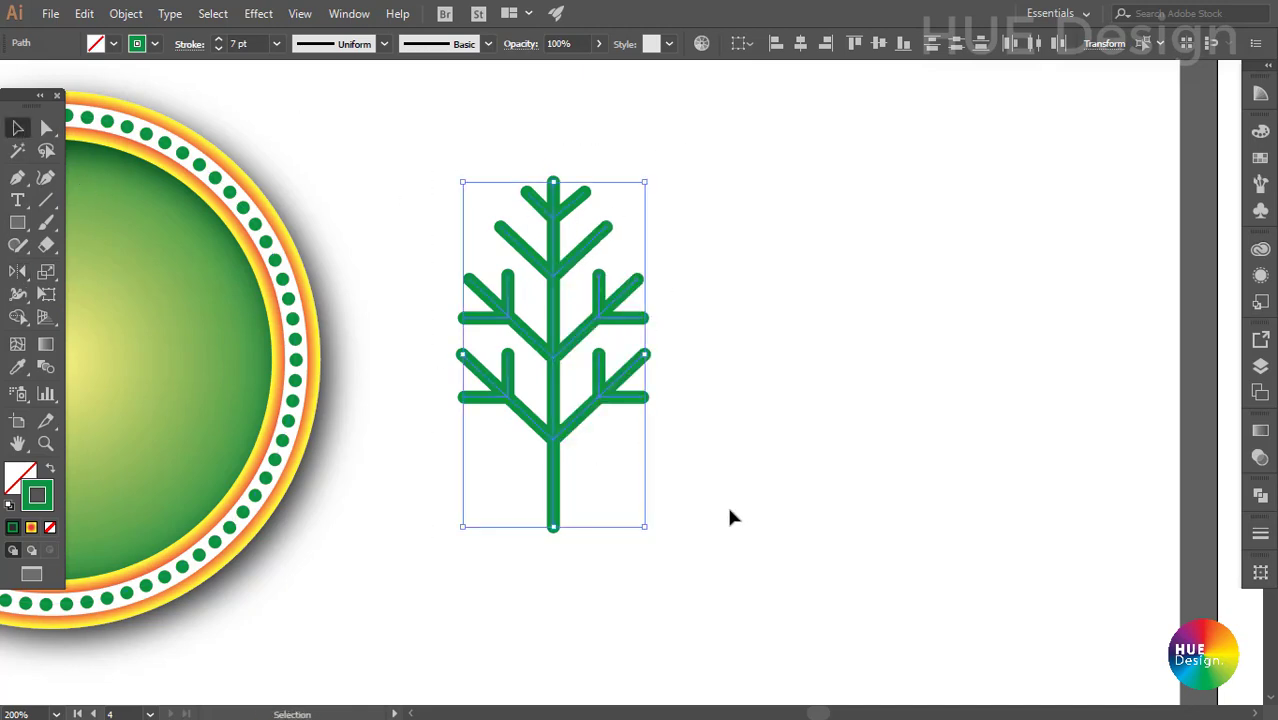
Step: Scale the tree group down and move it up and to the right
key("a")
scroll(726, 509, "down", 5)
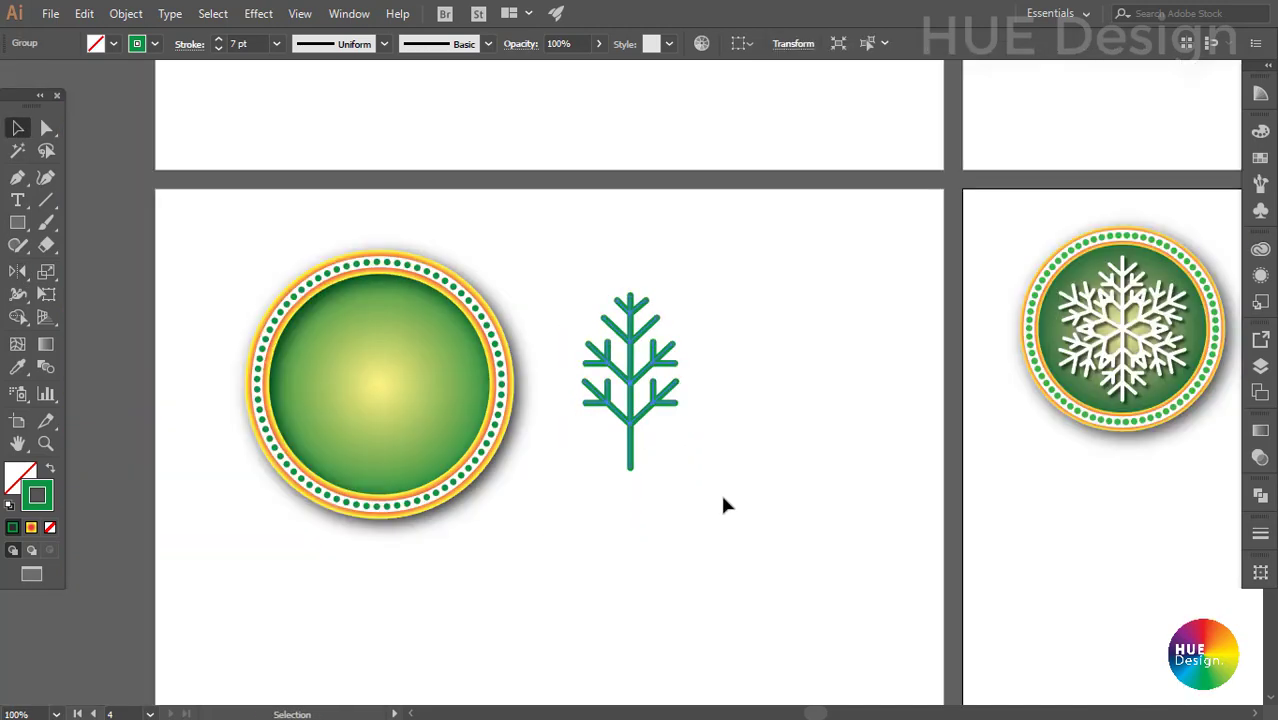
scroll(718, 488, "up", 2)
scroll(699, 524, "up", 2)
left_click(593, 360)
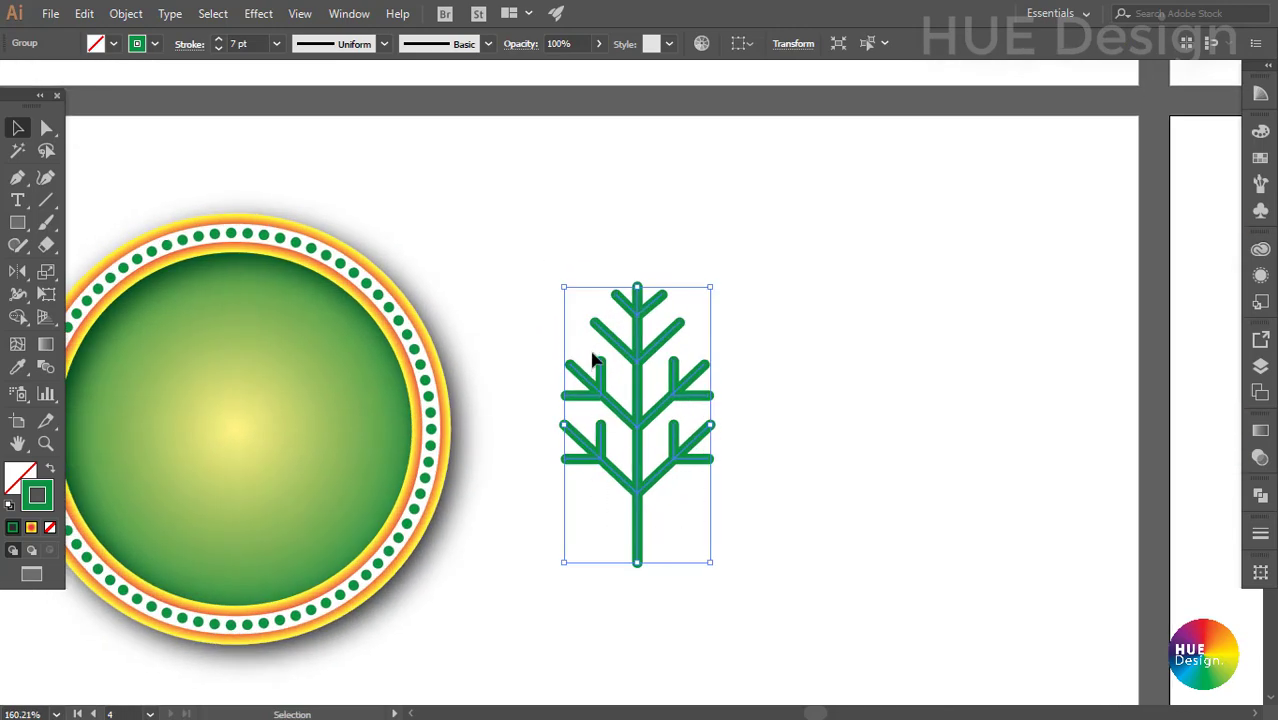
left_click_drag(707, 567, 690, 533)
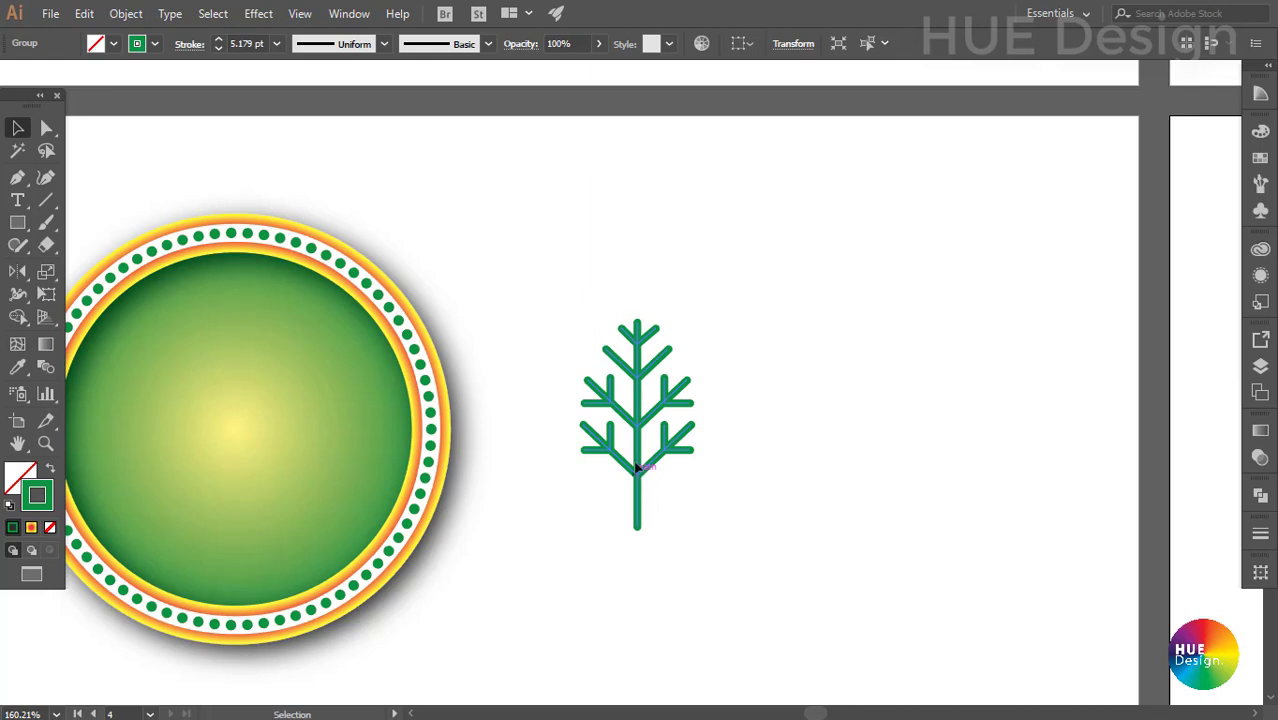
mouse_move(648, 482)
left_mouse_down()
mouse_move(718, 397)
mouse_move(776, 394)
left_mouse_up()
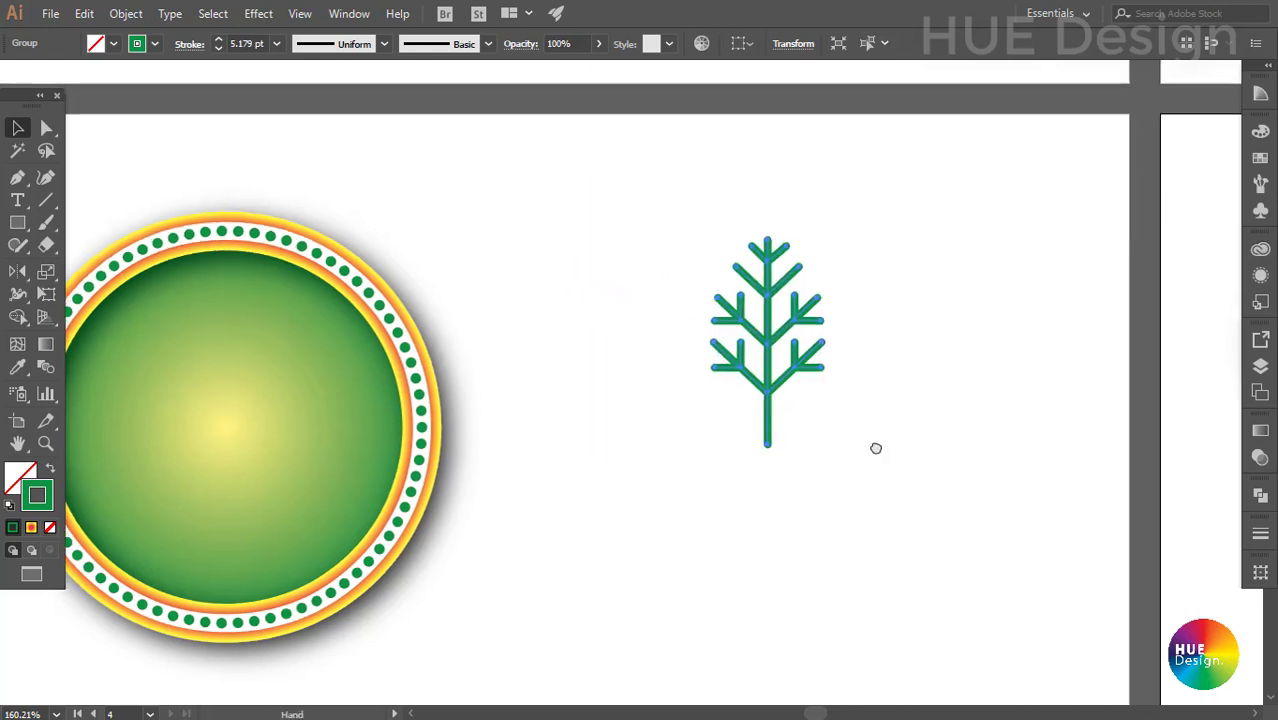
Step: Make a 180° rotated copy of the branch around its base
left_click_drag(17, 273, 110, 270)
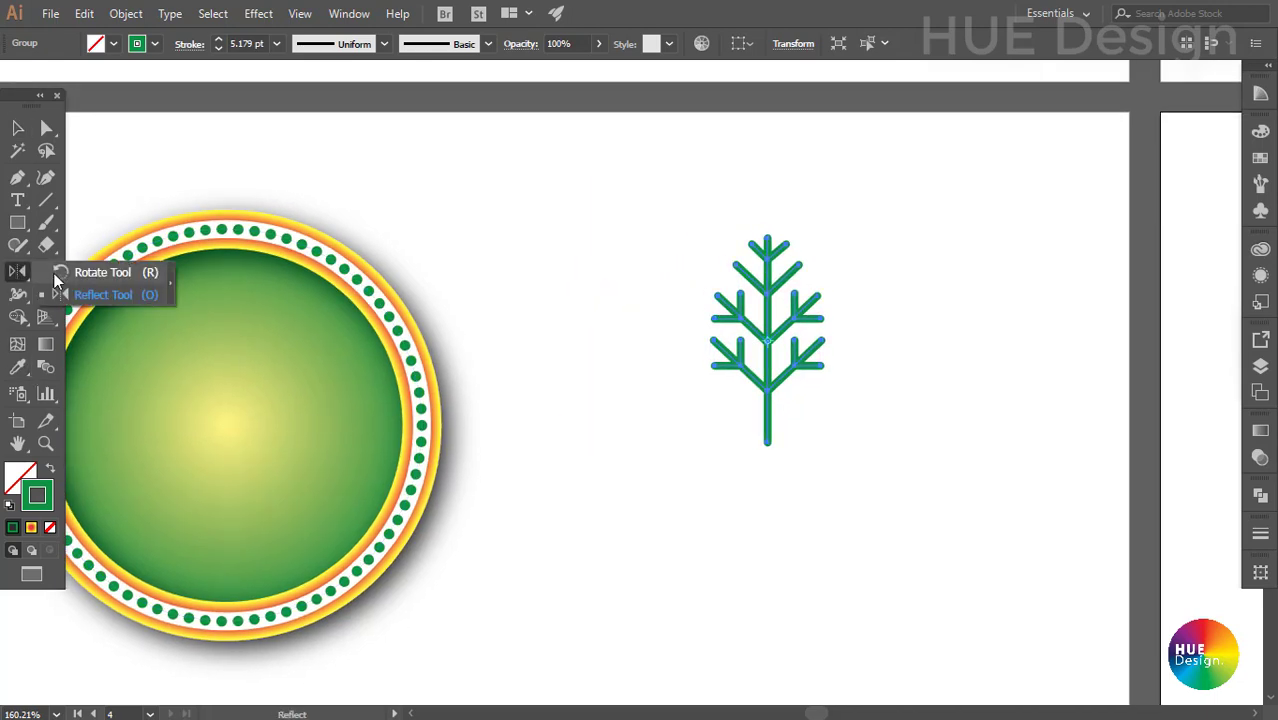
left_click(766, 442)
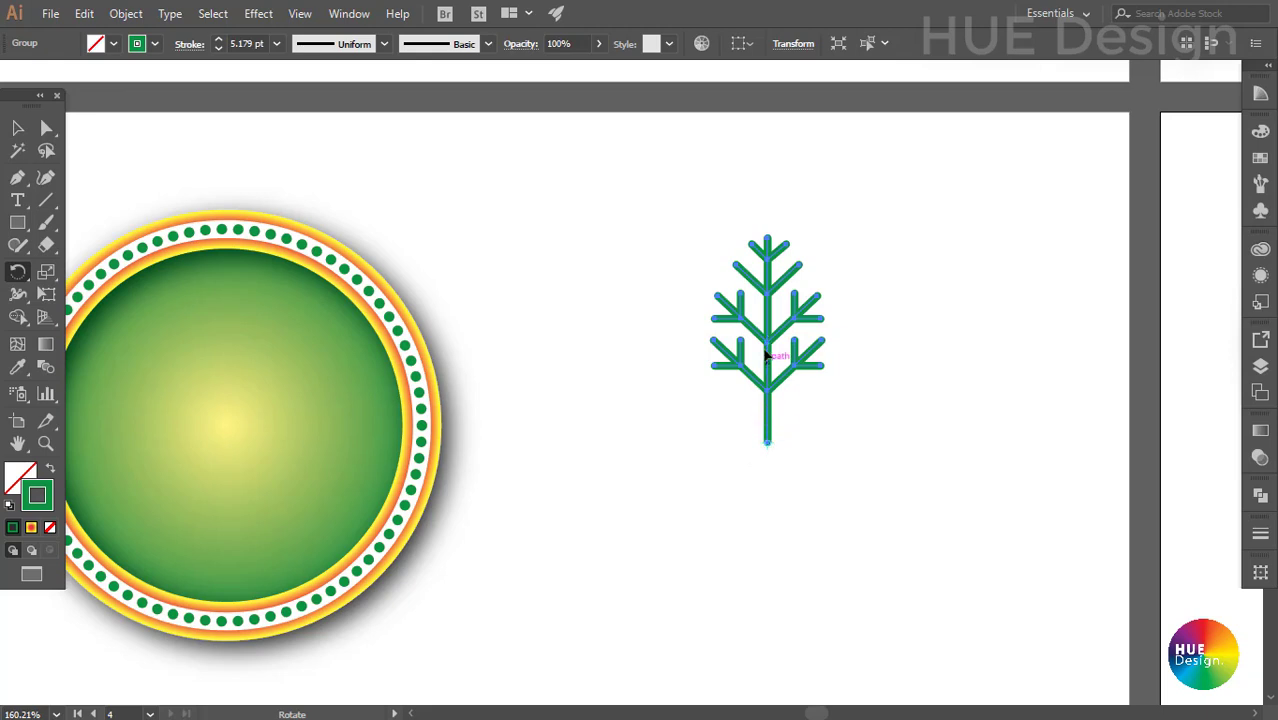
mouse_move(777, 310)
left_mouse_down()
mouse_move(809, 628)
mouse_move(764, 616)
mouse_move(764, 604)
left_mouse_up()
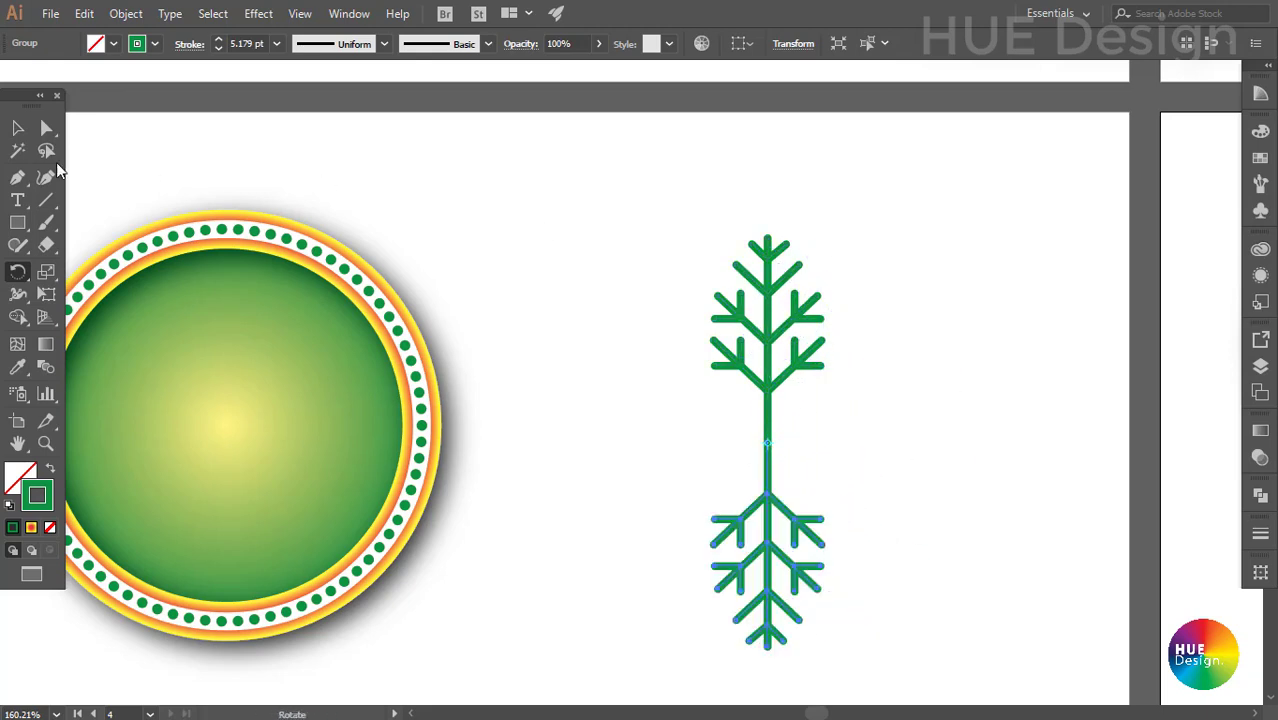
left_click(17, 128)
left_click_drag(550, 252, 842, 532)
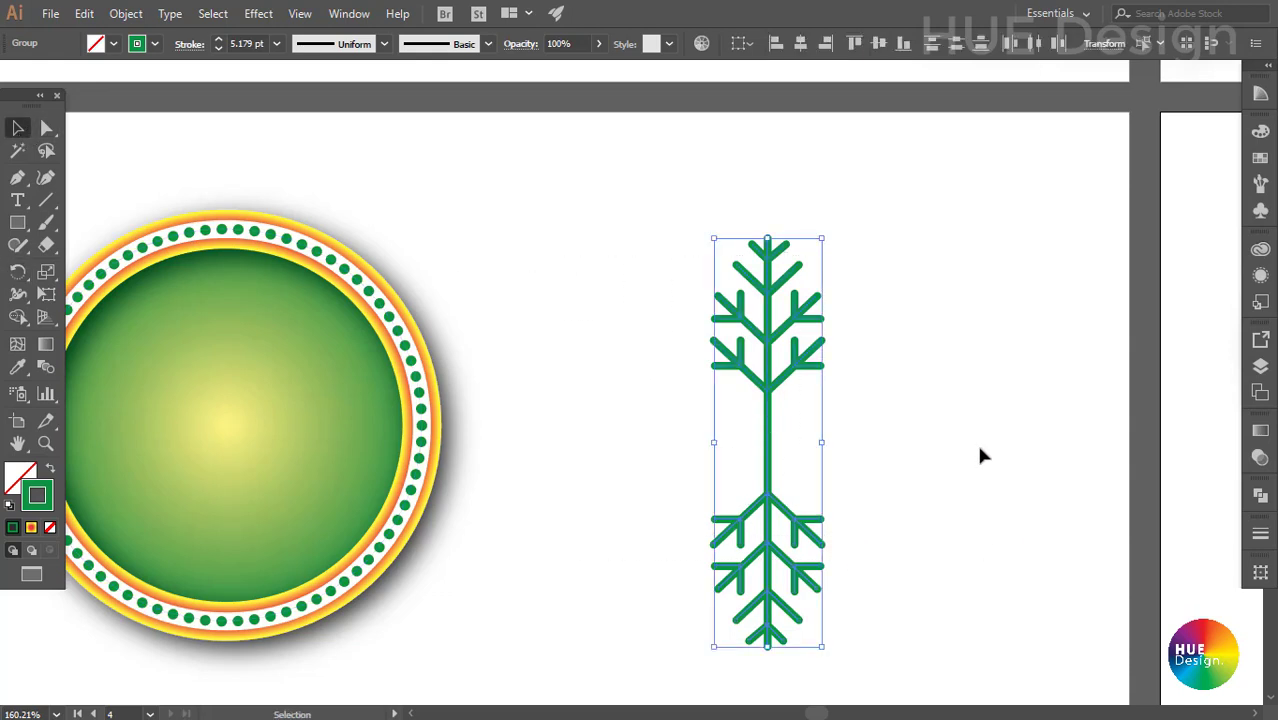
Step: Add 60° rotated copies, repeat to complete six arms, and group the snowflake
double_click(17, 271)
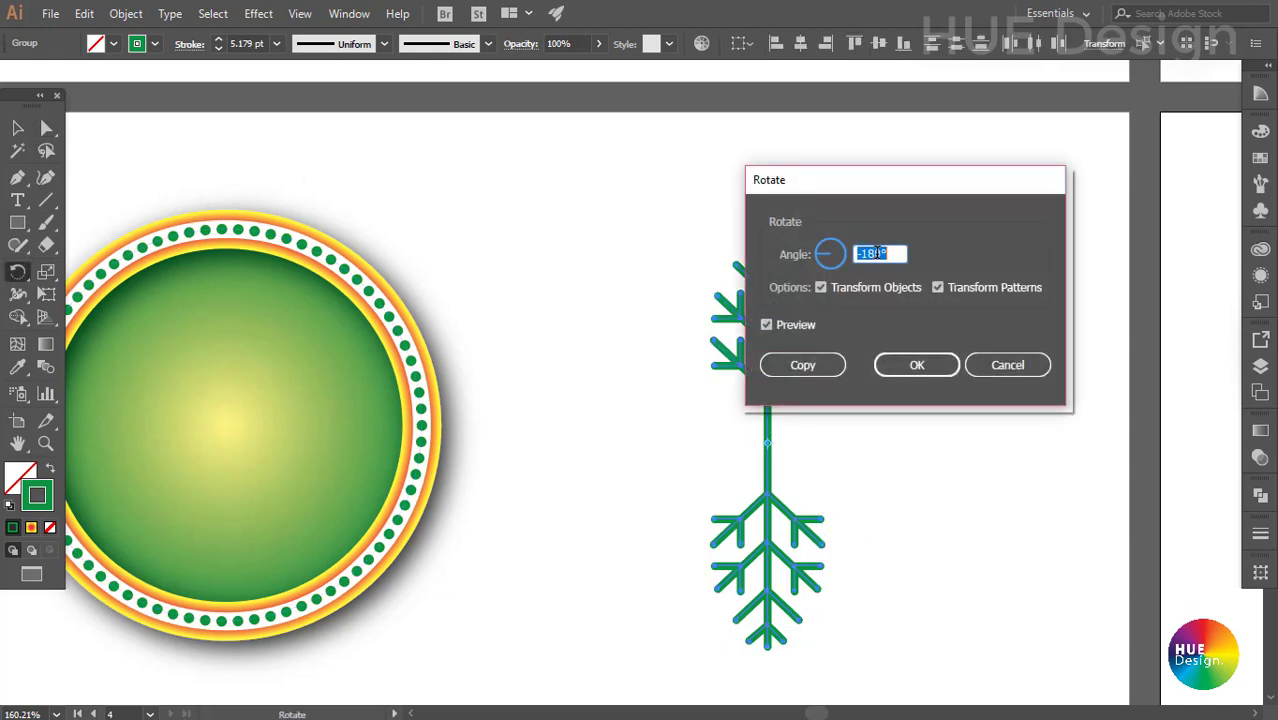
type("60")
left_click(803, 366)
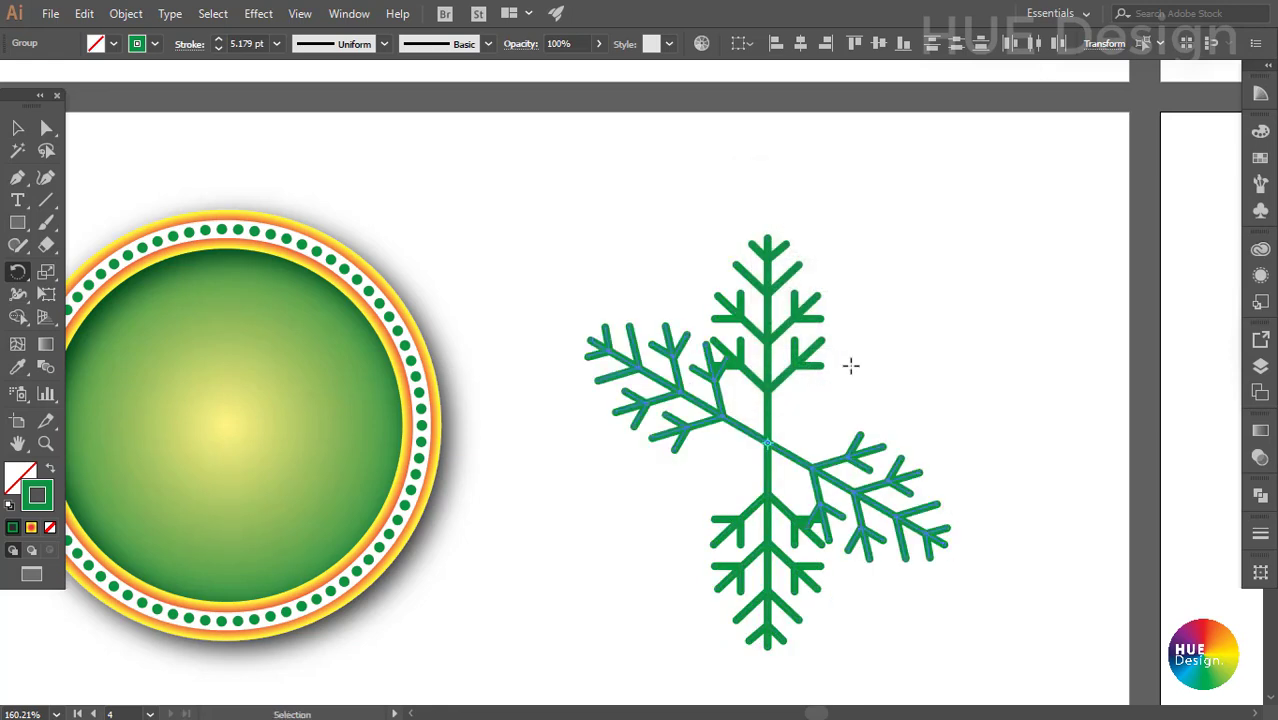
key("ctrl+d")
left_click(17, 129)
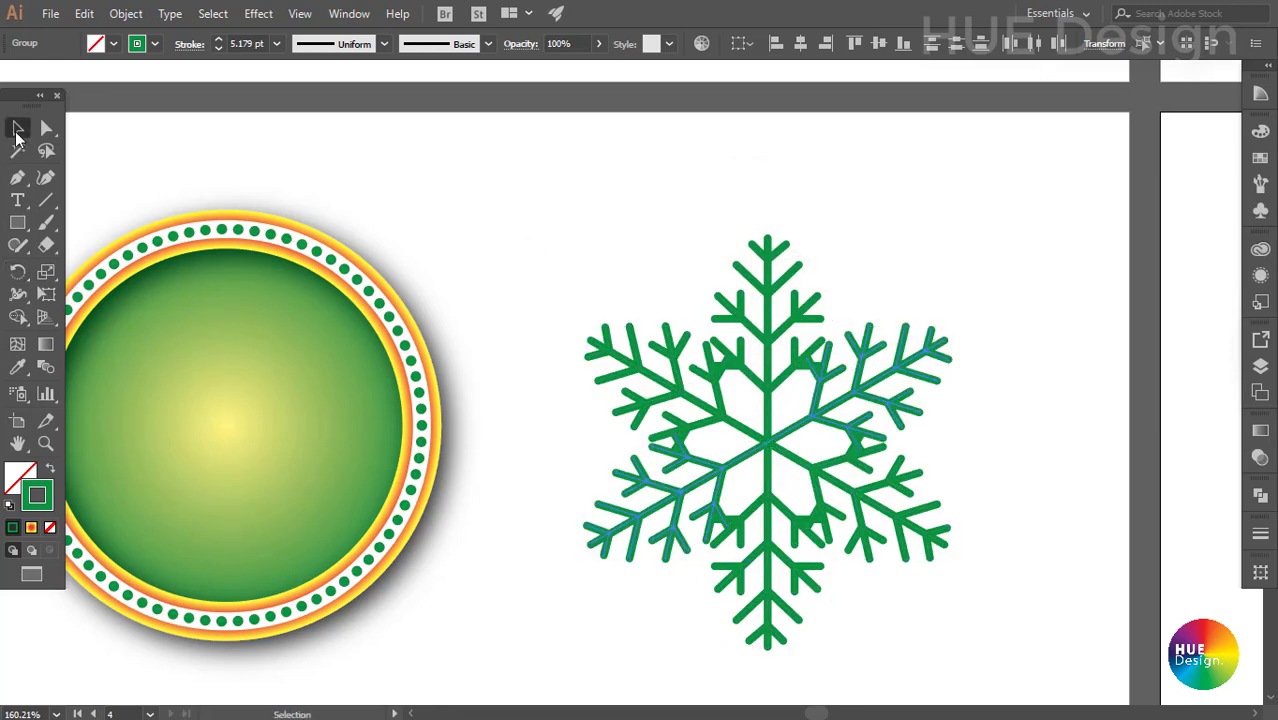
left_click_drag(628, 280, 1026, 572)
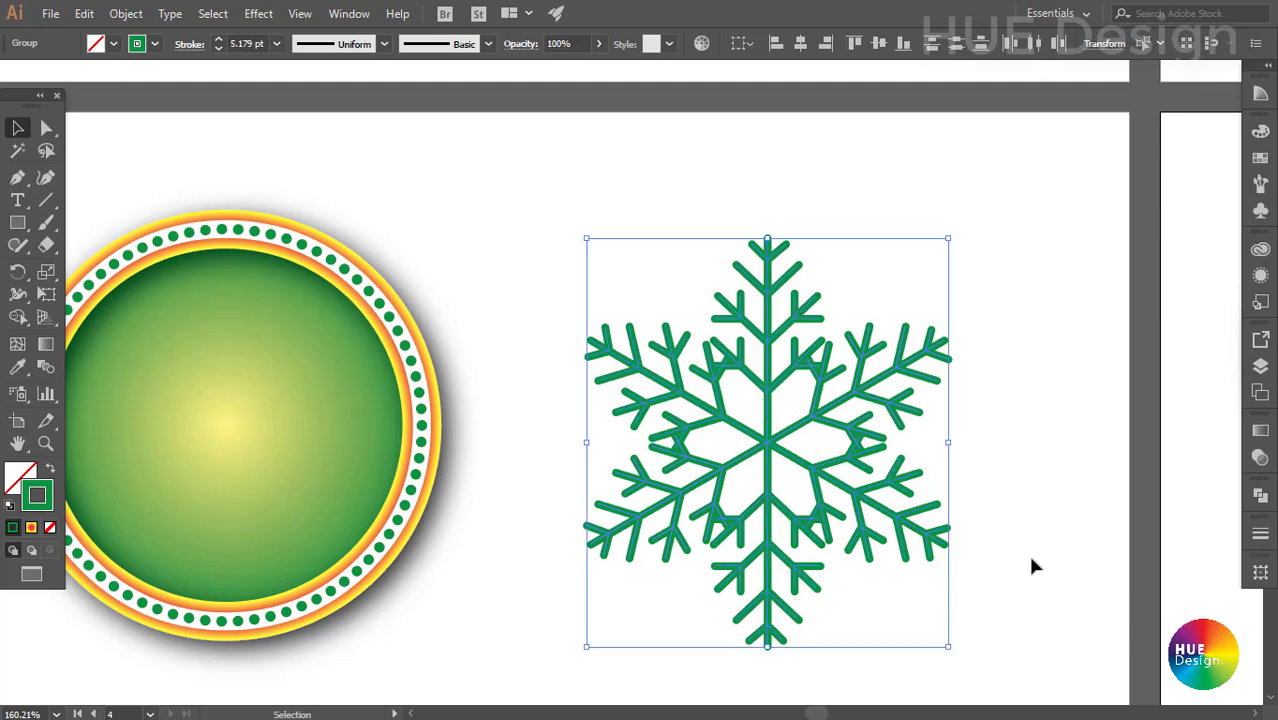
key("ctrl+shift+b")
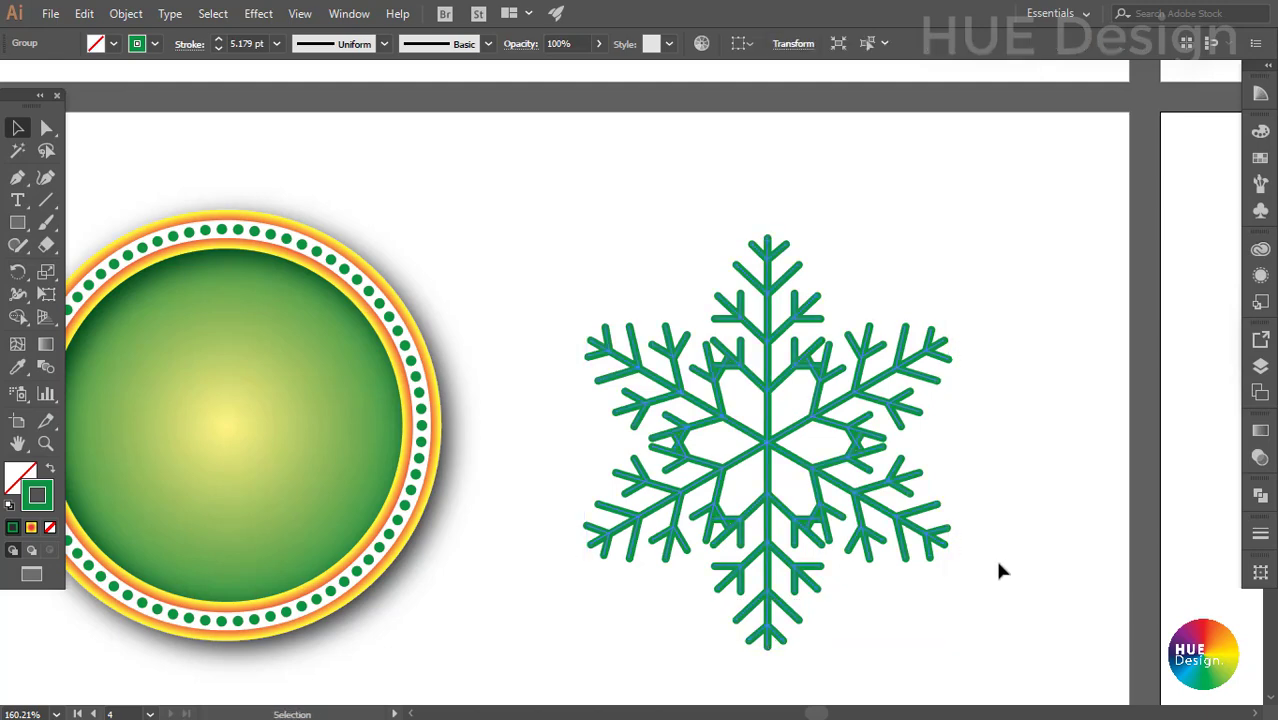
Step: Move the snowflake onto the badge and scale it down to fit inside
scroll(994, 556, "down", 1)
scroll(892, 520, "left", 3)
scroll(807, 507, "left", 3)
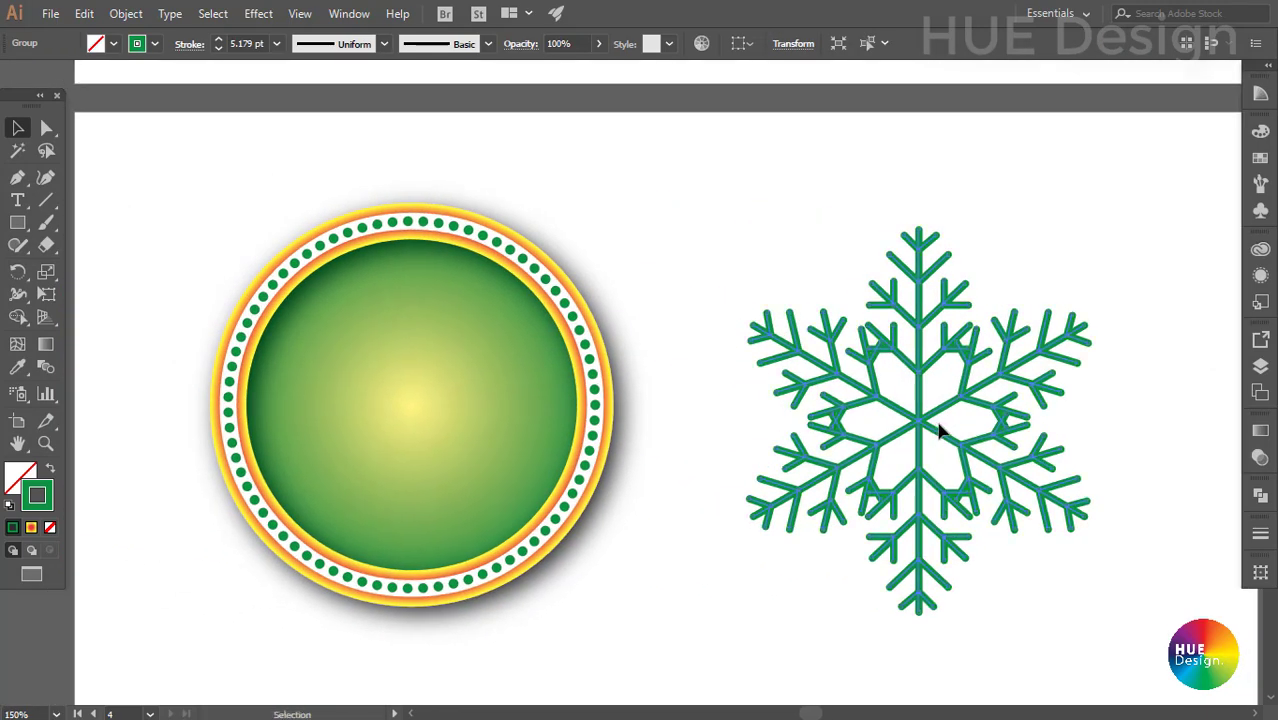
left_click_drag(940, 430, 416, 404)
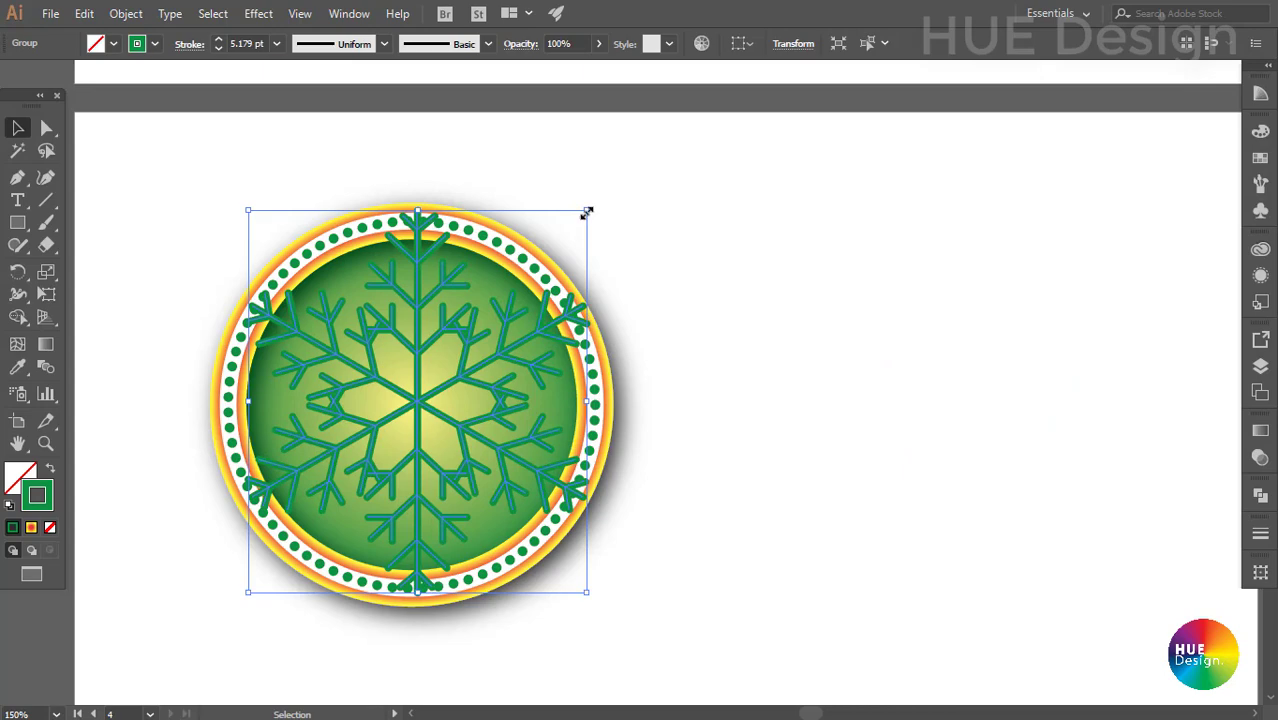
left_click_drag(586, 211, 542, 241)
Step: Centre the snowflake horizontally and vertically on the circle, then reselect the snowflake group
left_click_drag(734, 558, 201, 218)
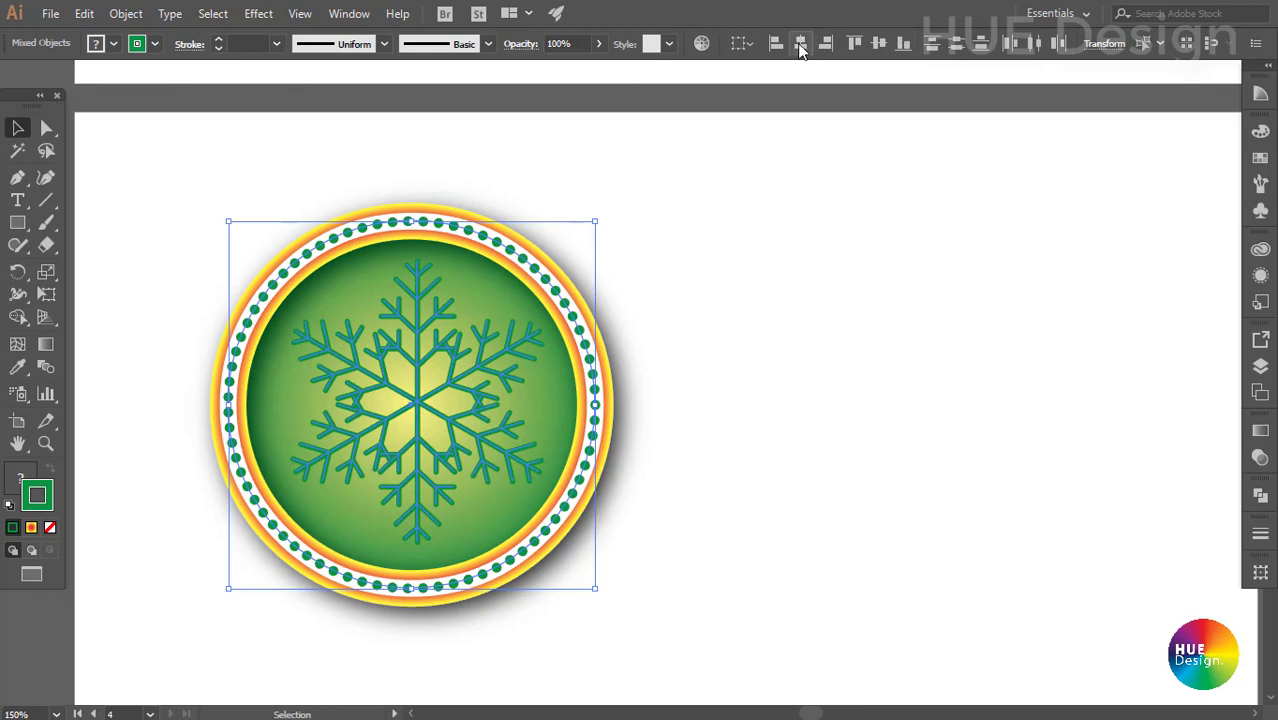
left_click(826, 44)
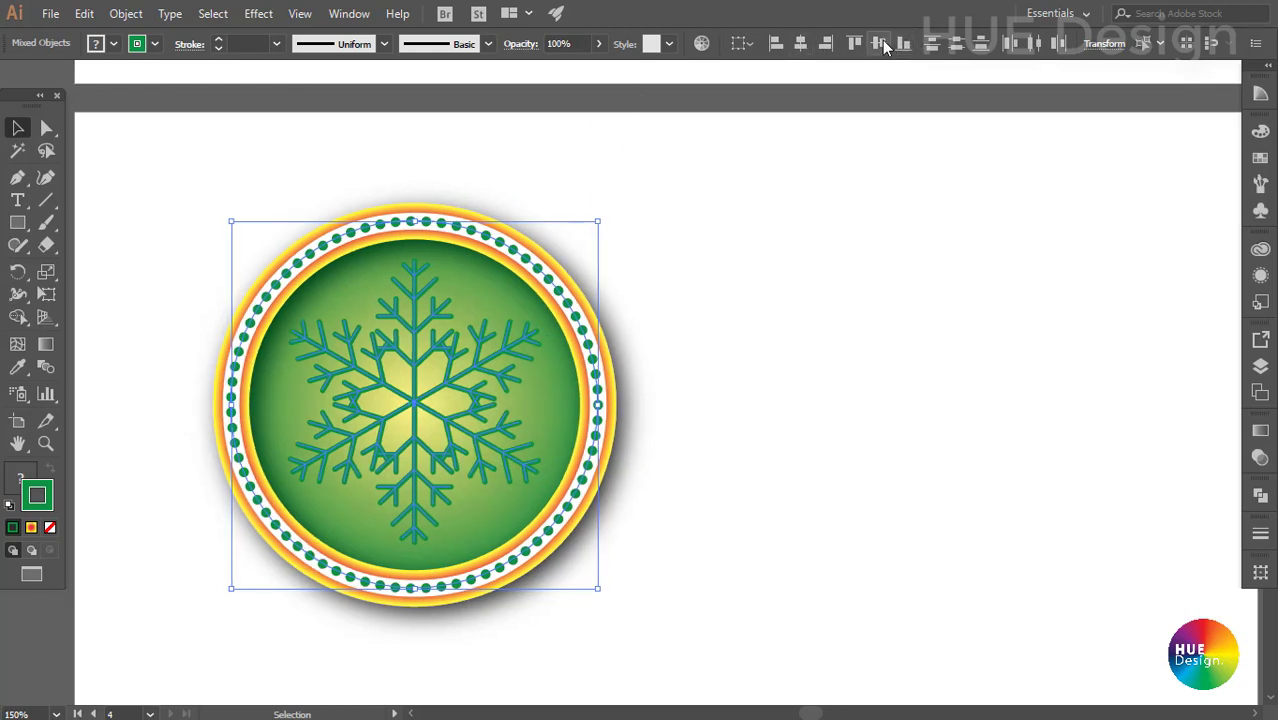
left_click(882, 42)
left_click(790, 295)
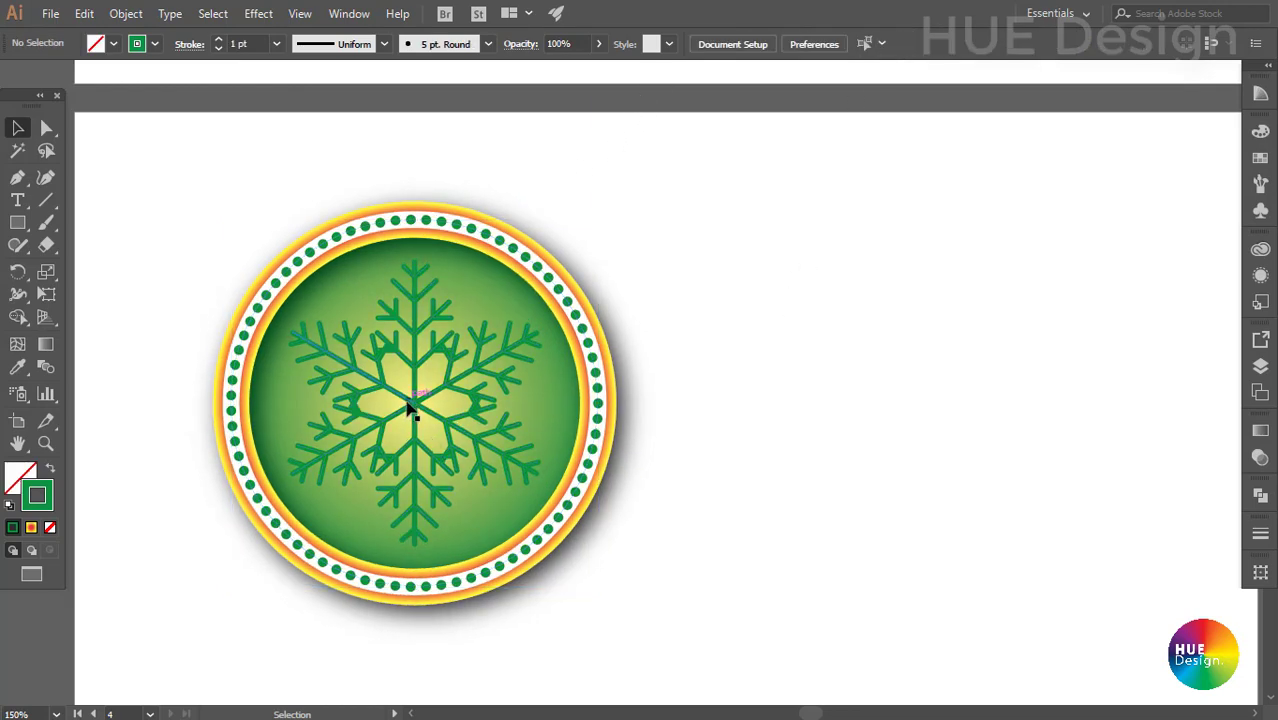
left_click(414, 420)
Step: Set the snowflake's stroke to the White swatch
left_click(1260, 275)
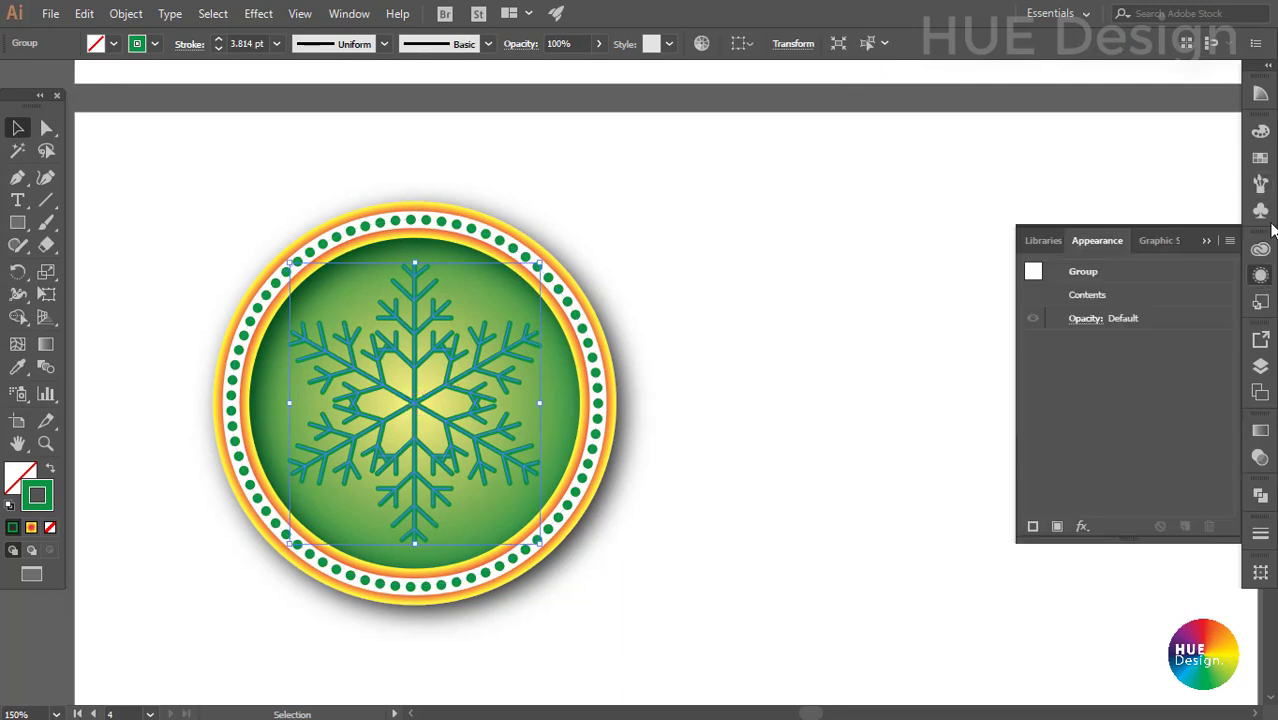
left_click(1260, 158)
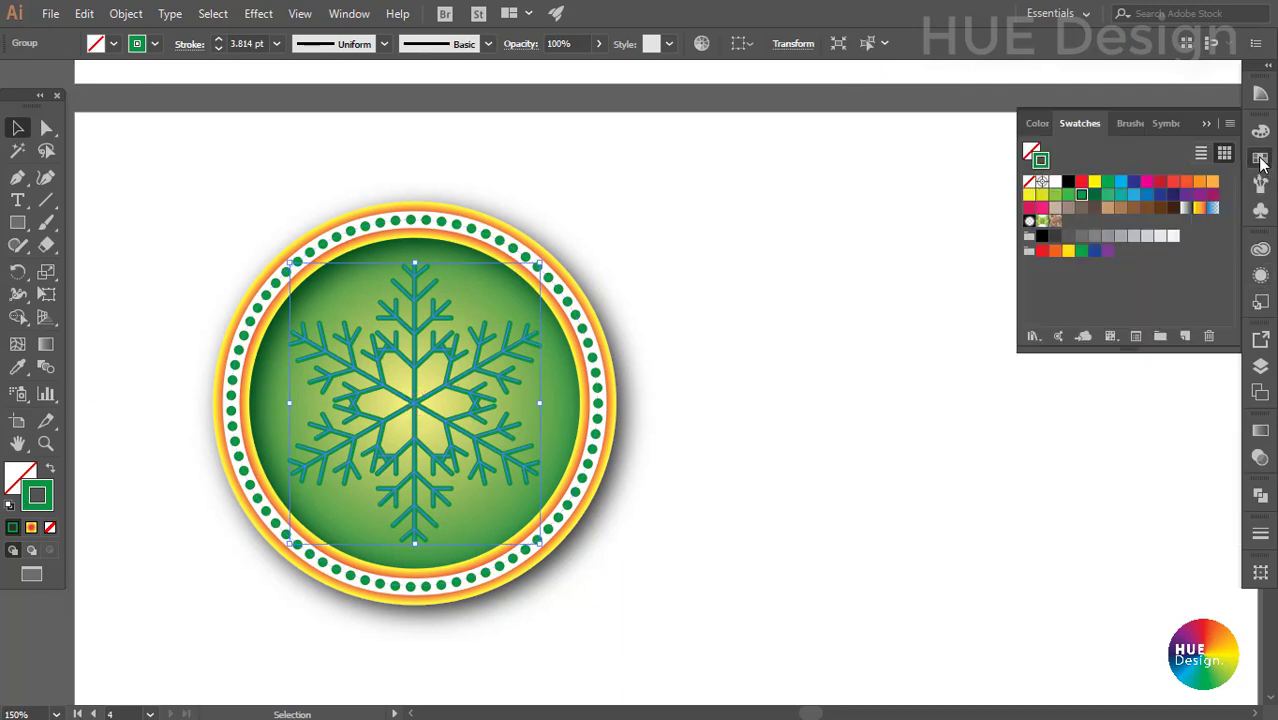
left_click(1056, 183)
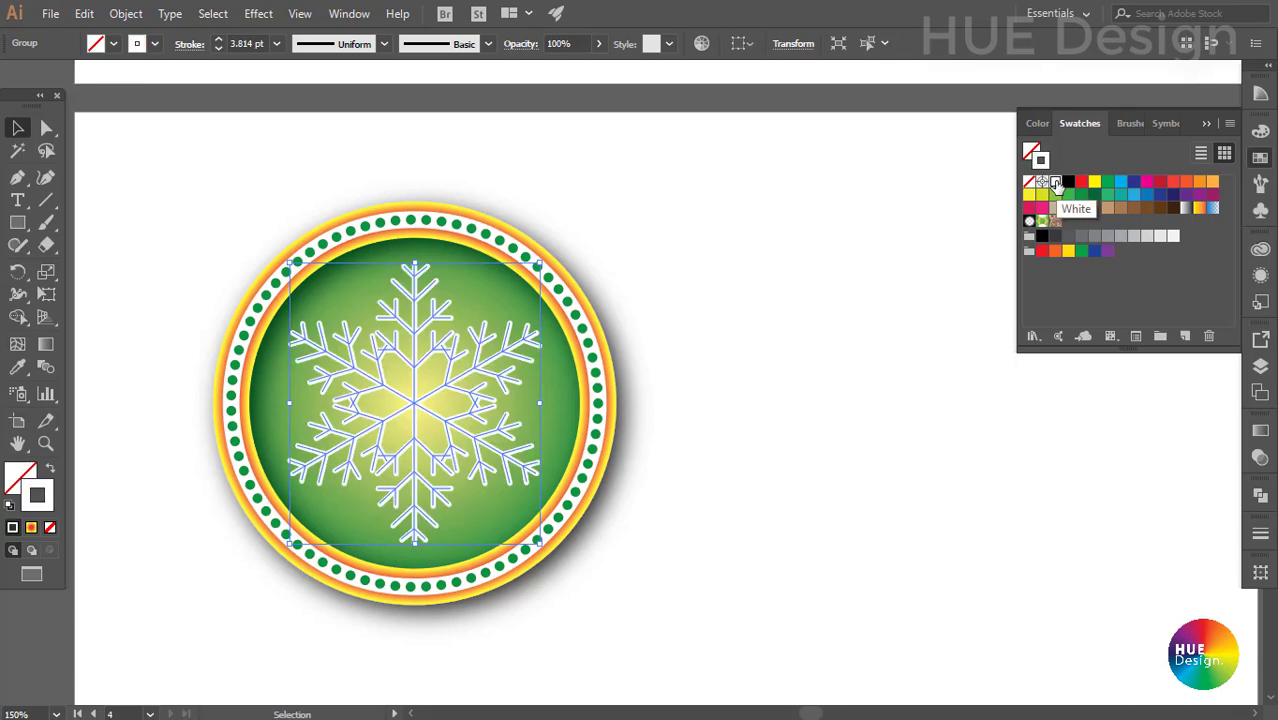
Step: Add a Drop Shadow with 1 mm X and Y offsets and 0.5 mm blur
key("shift+F6")
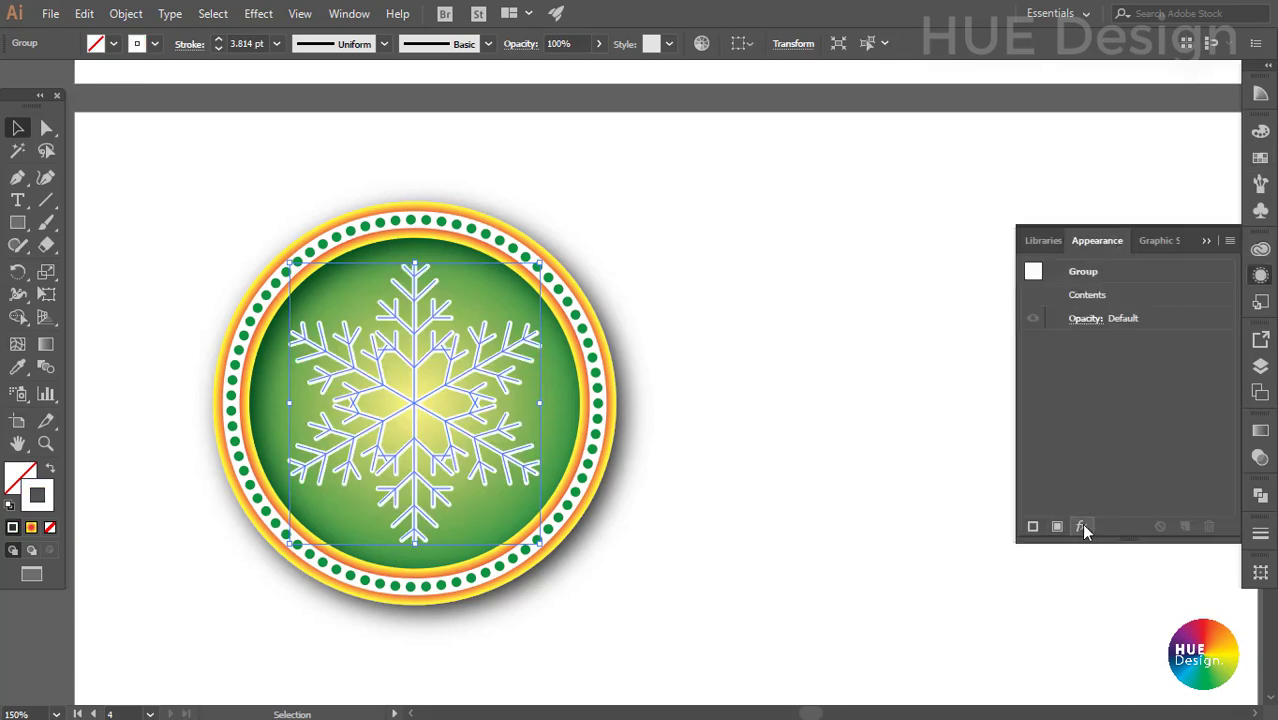
left_click(1082, 527)
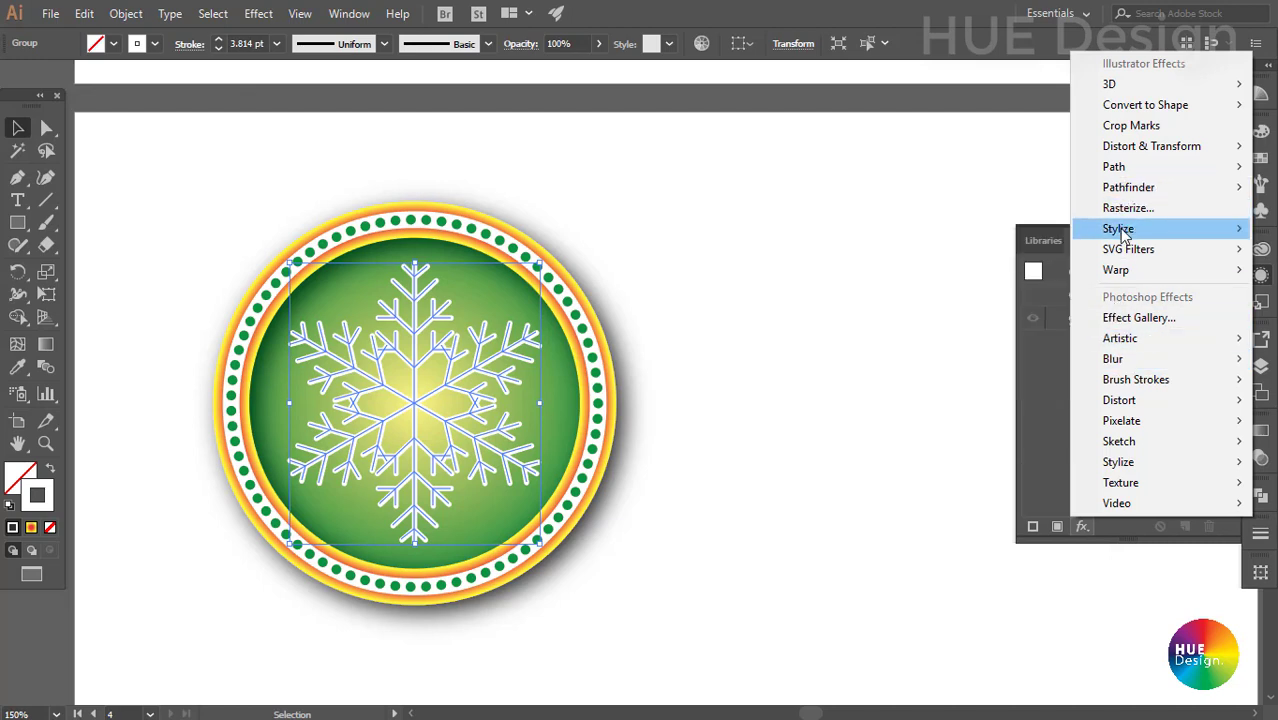
mouse_move(1118, 228)
left_click(980, 230)
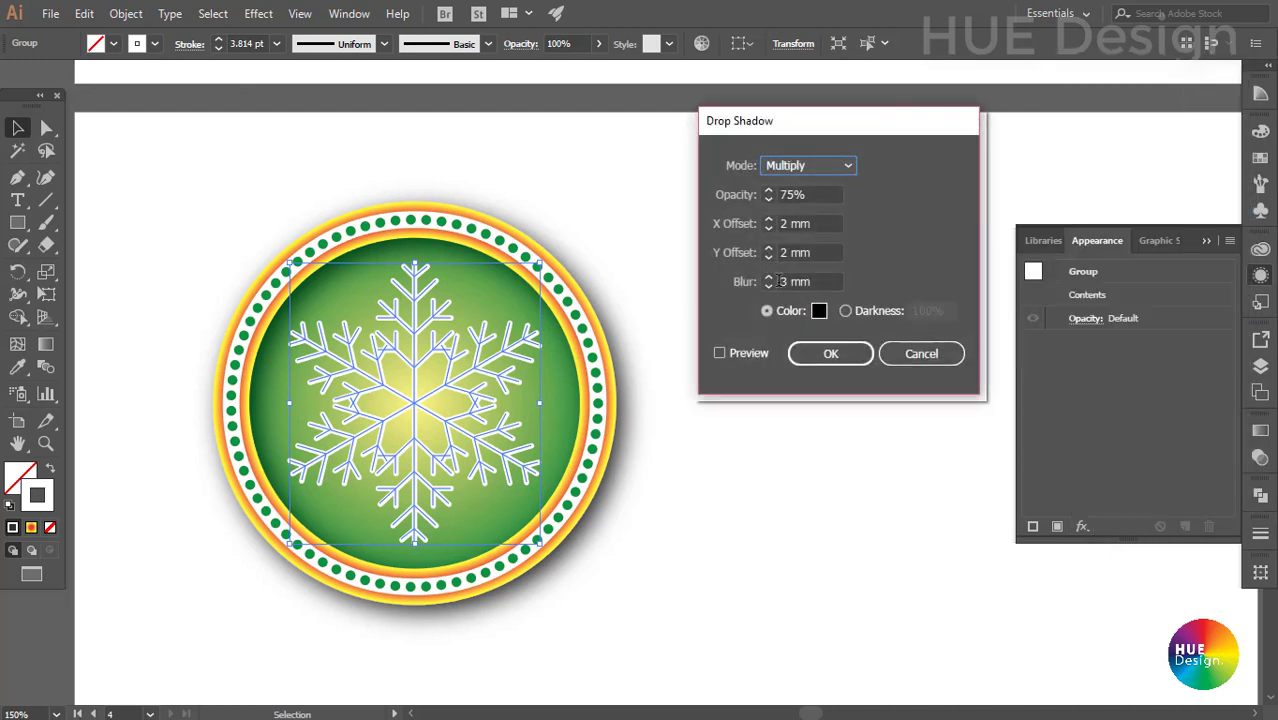
left_click(730, 353)
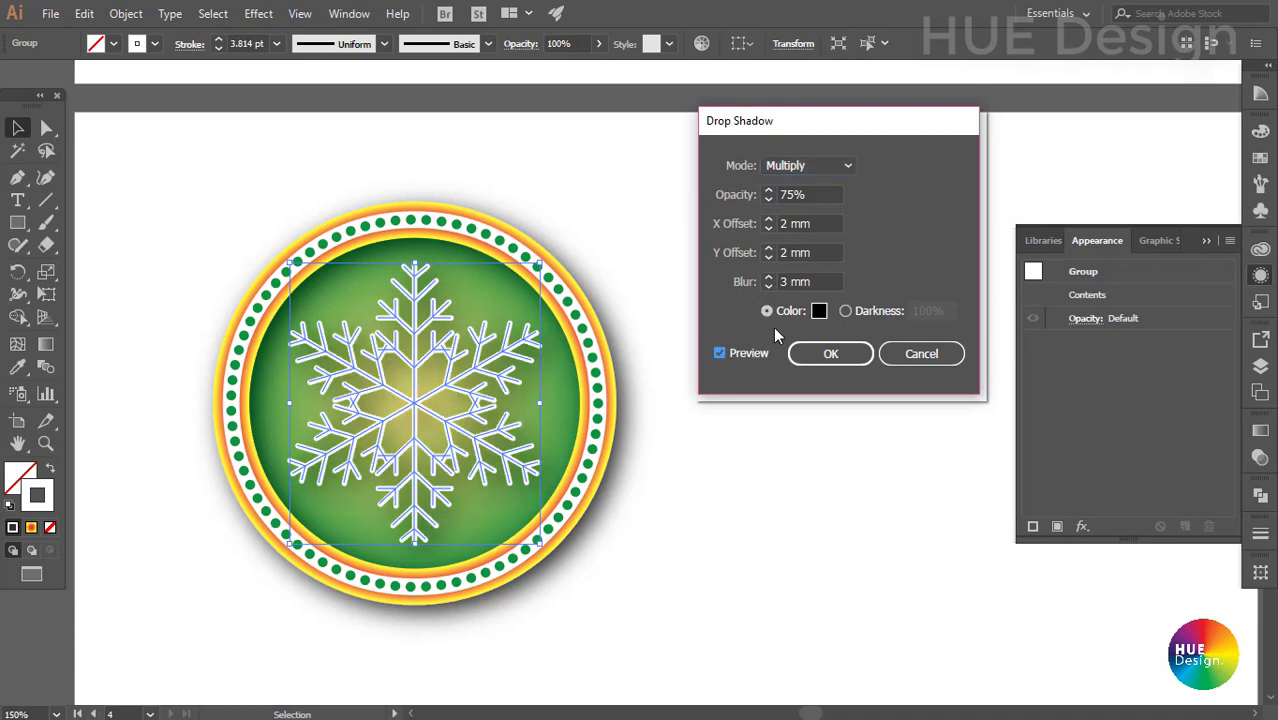
left_click(768, 257)
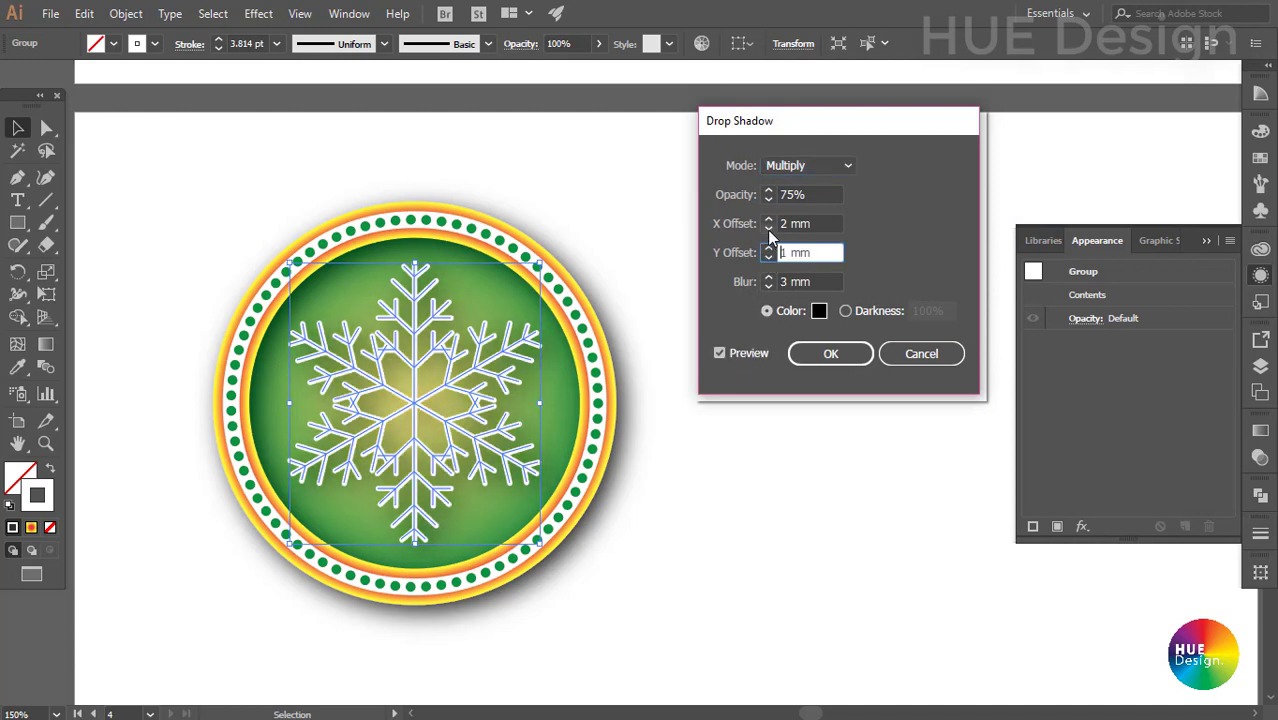
left_click(769, 229)
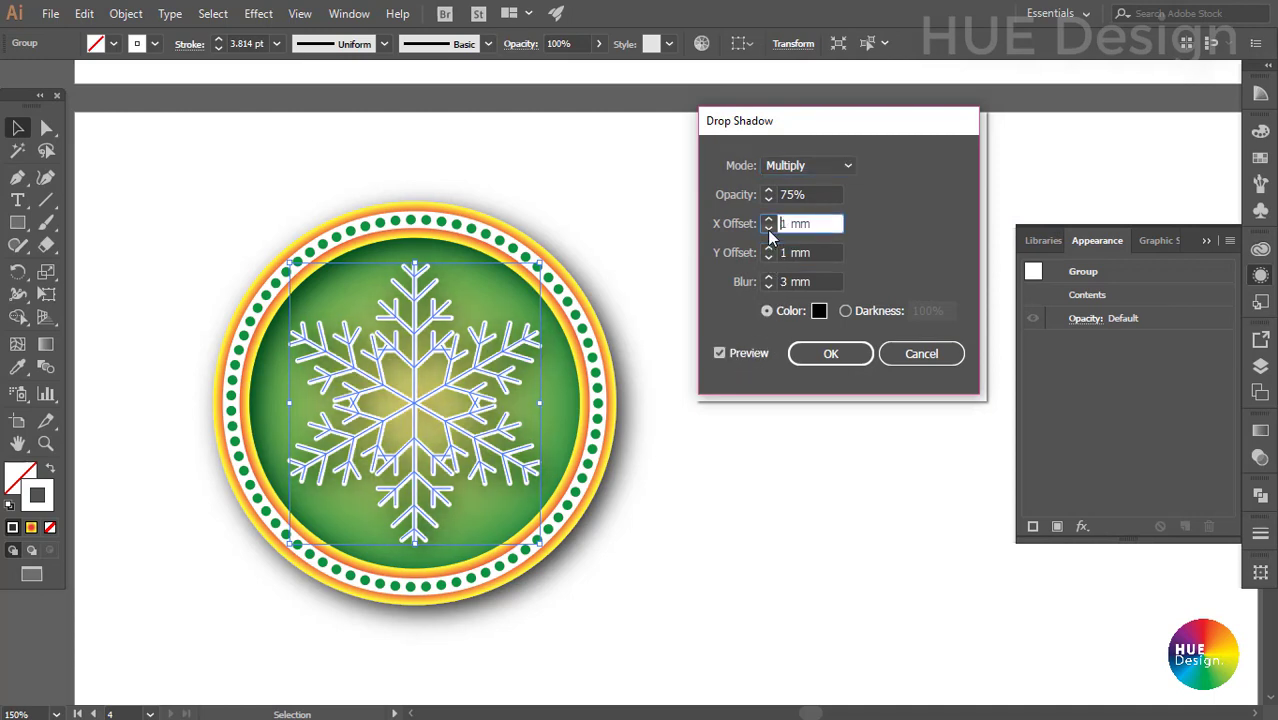
left_click(767, 285)
left_click(765, 285)
type("0.5")
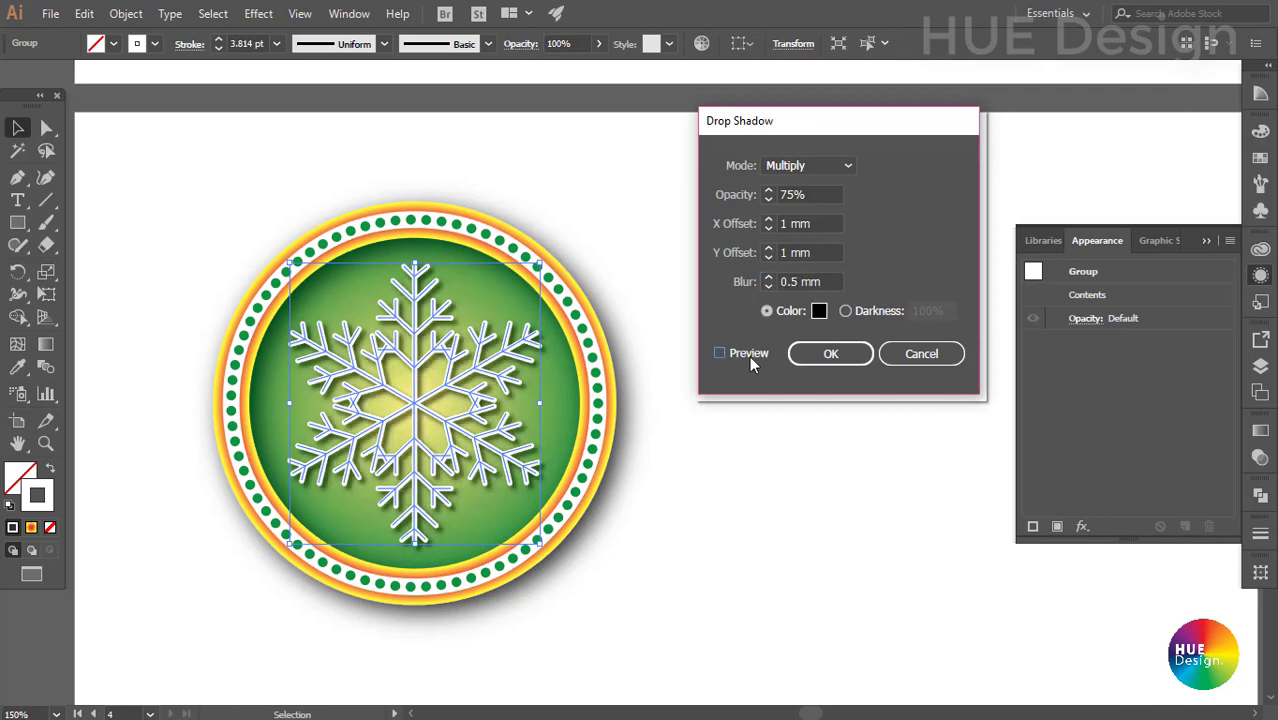
left_click(824, 354)
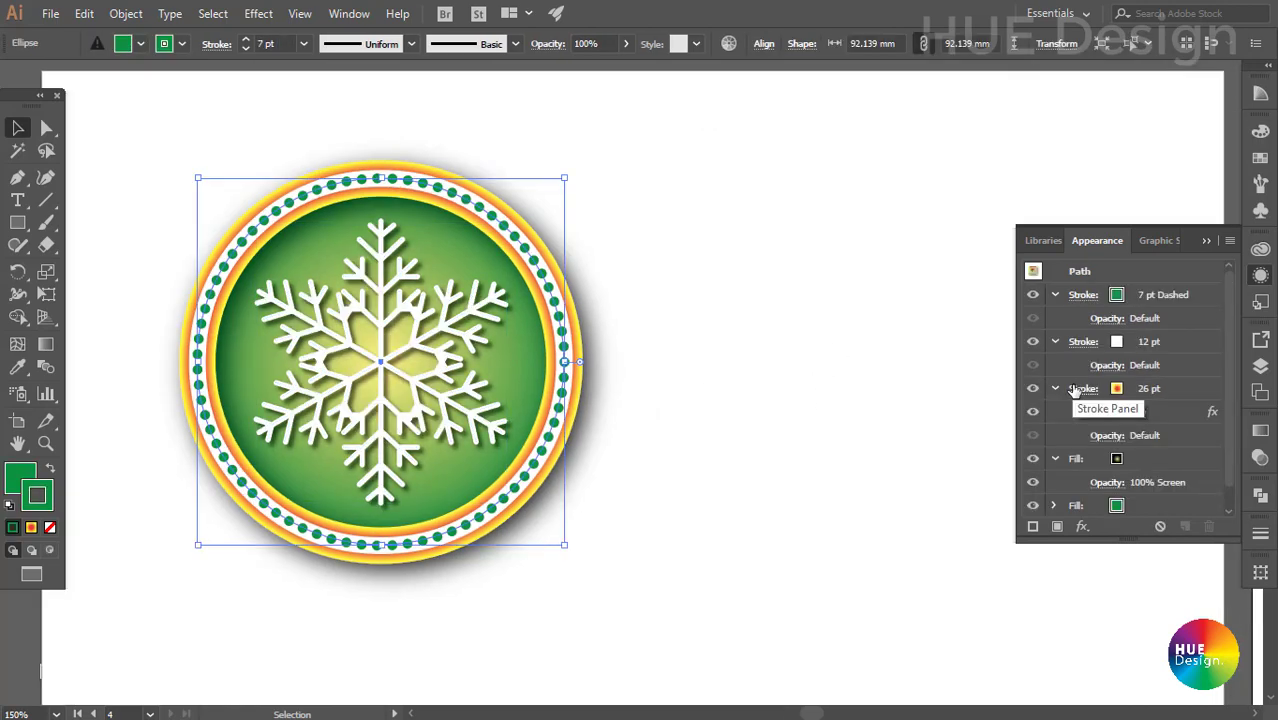
left_click(710, 388)
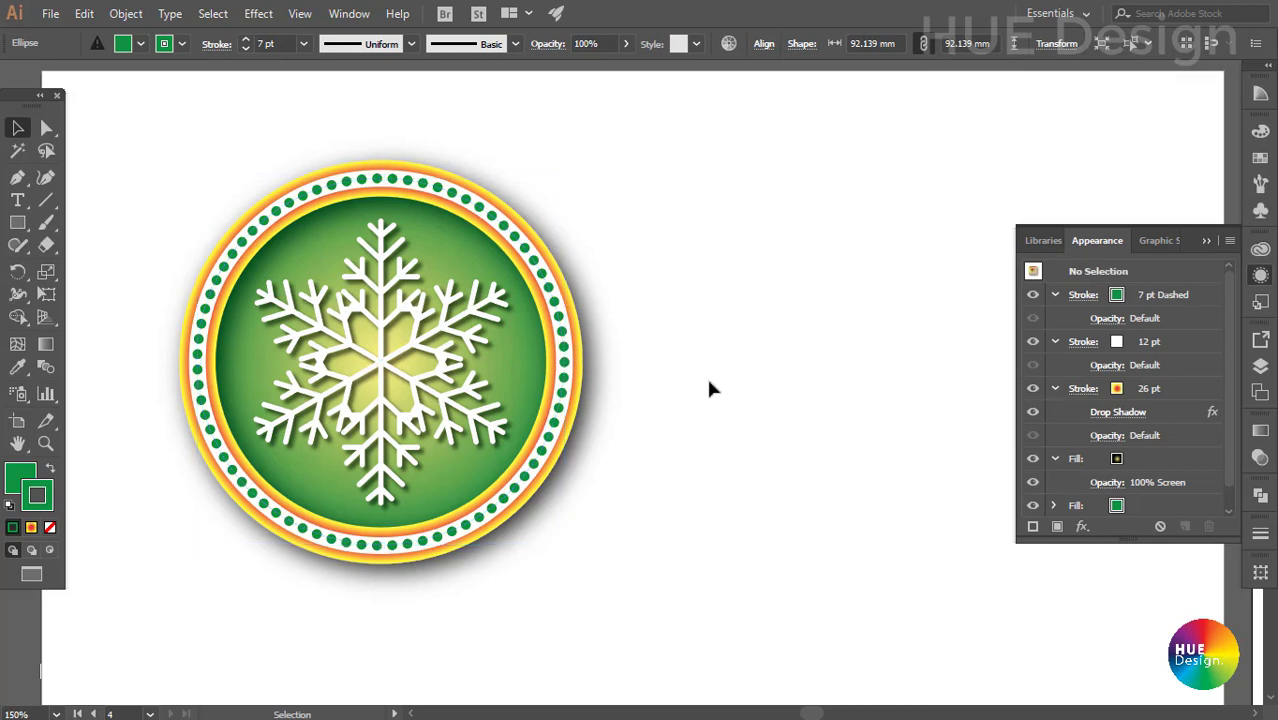
left_click(563, 366)
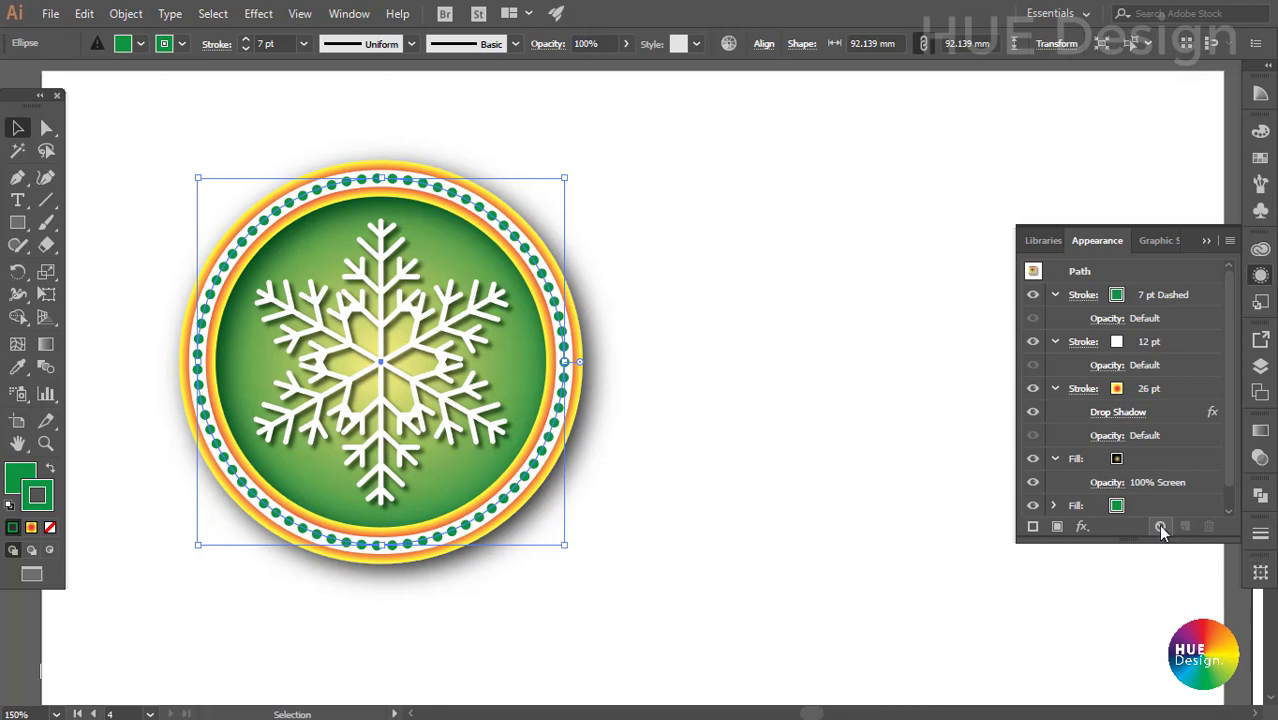
left_click(1161, 527)
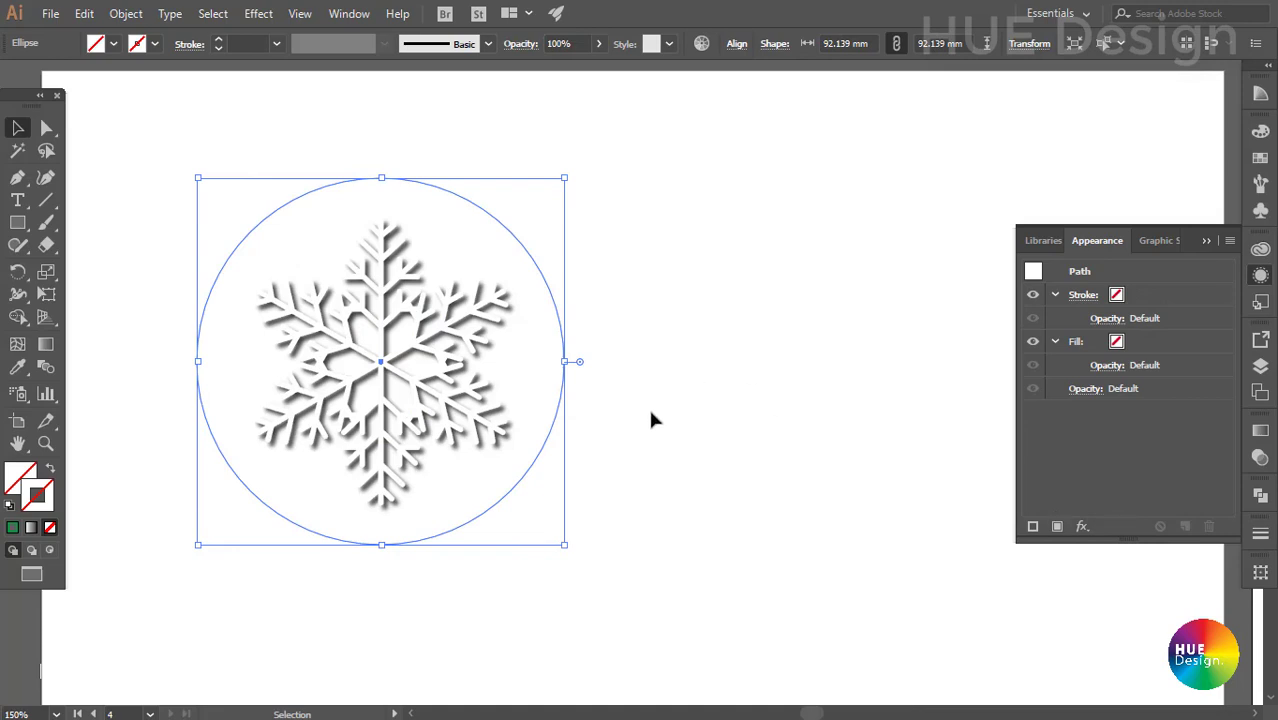
left_click_drag(664, 460, 536, 371)
key("a")
key("v")
key("a")
key("ctrl+z")
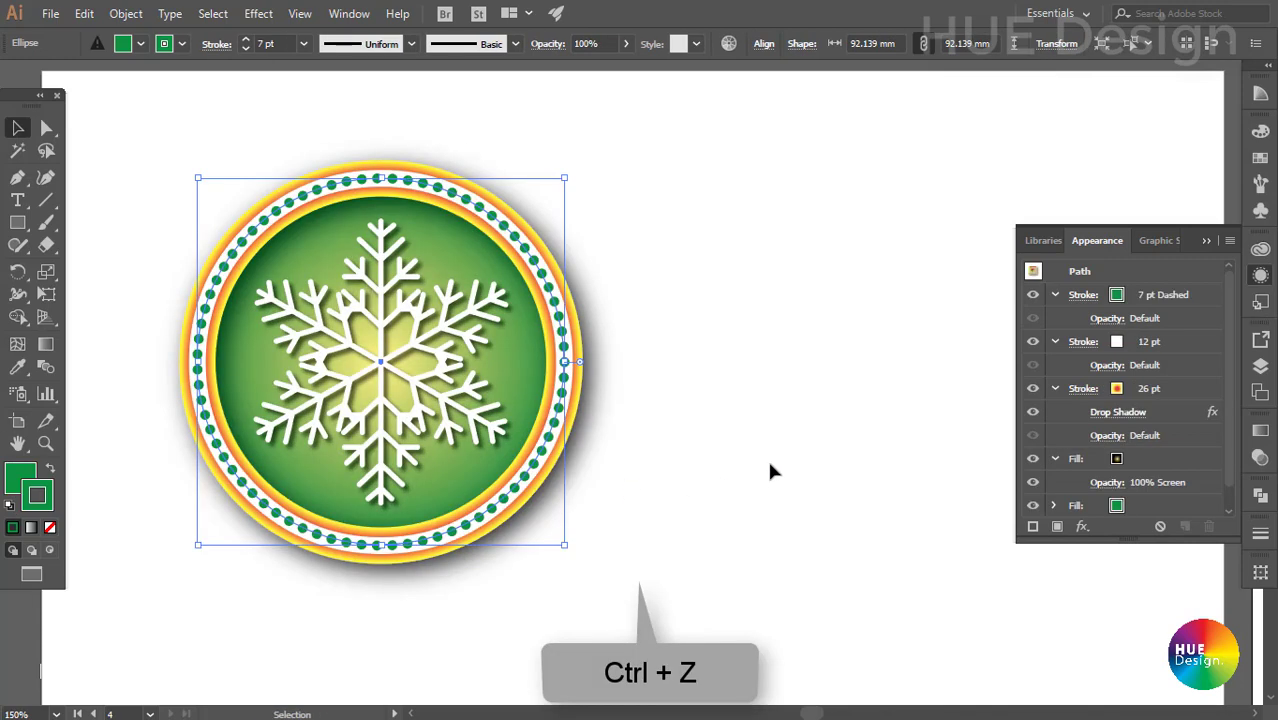
left_click(726, 448)
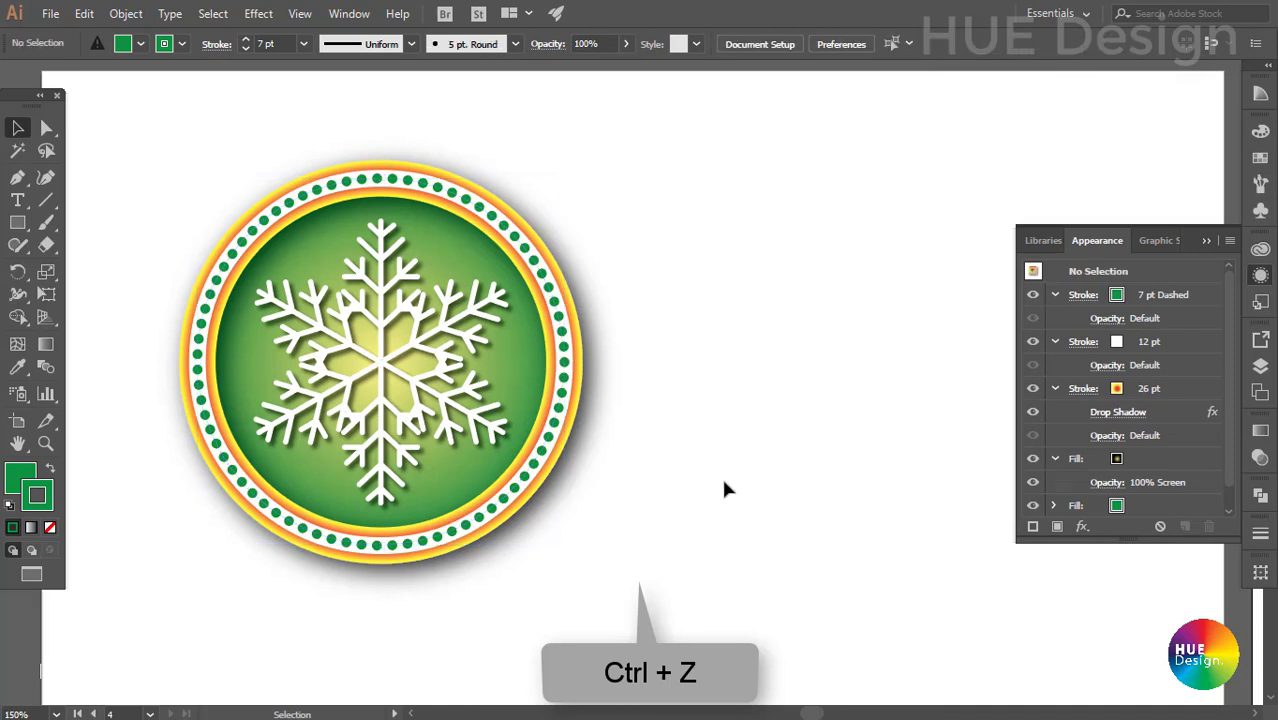
Step: Select the badge circle and its bottom fill row in the Appearance panel
left_click(566, 392)
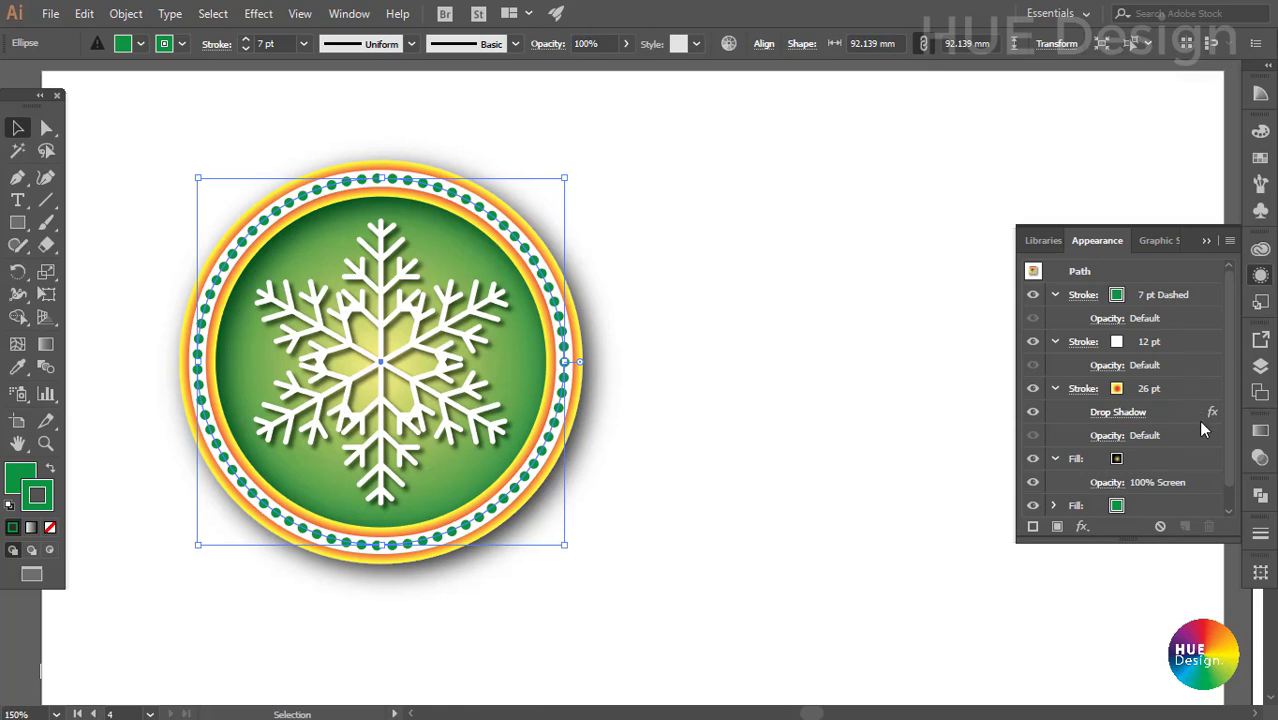
scroll(1202, 450, "down", 1)
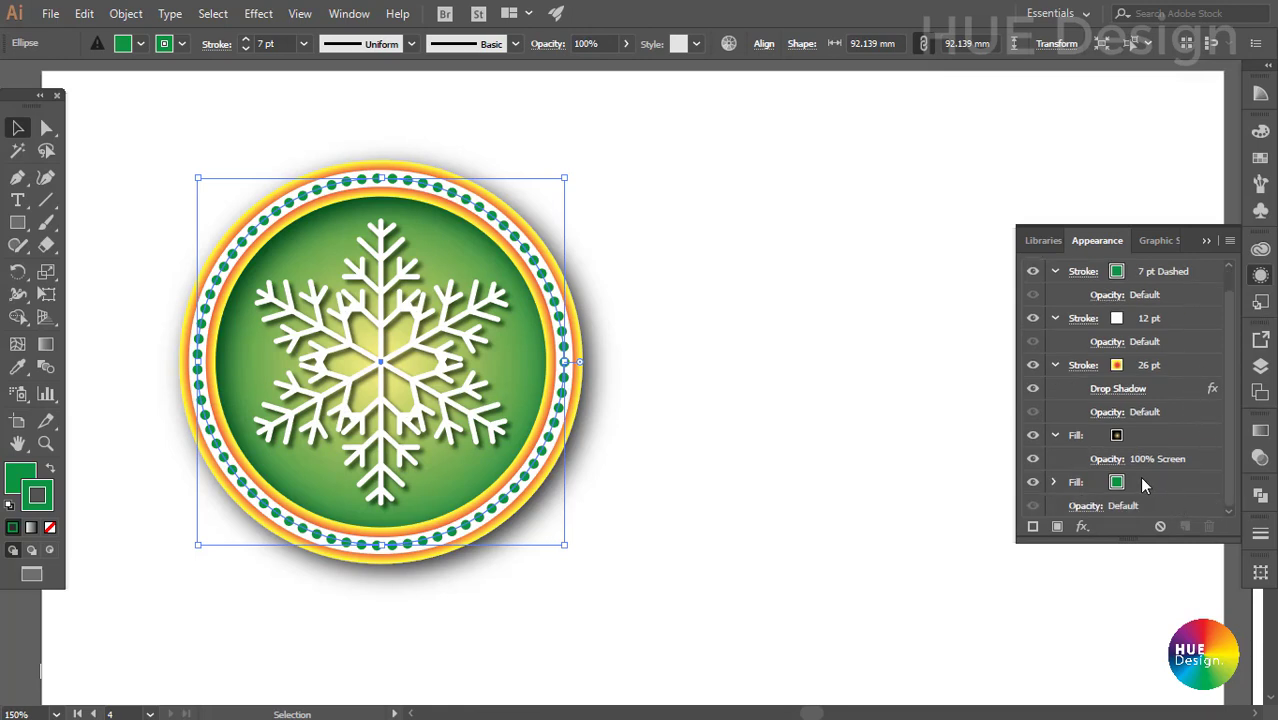
scroll(1147, 488, "up", 1)
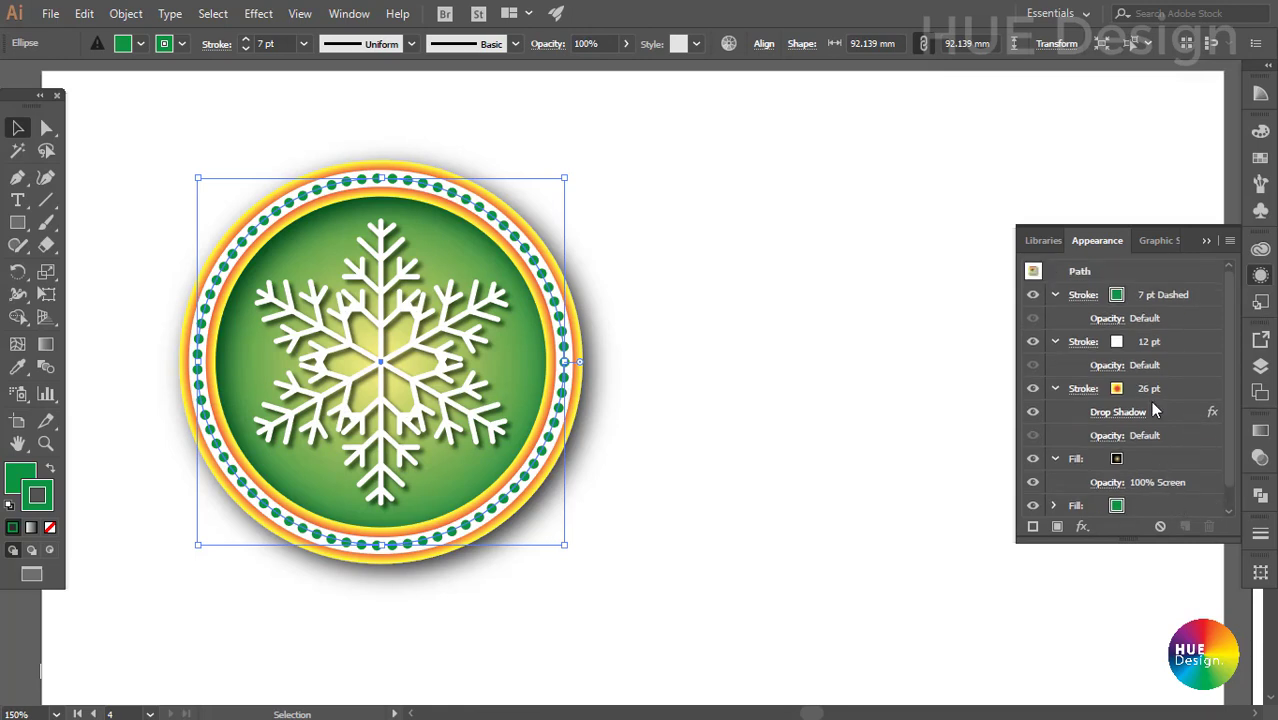
scroll(1150, 490, "down", 1)
left_click(1164, 481)
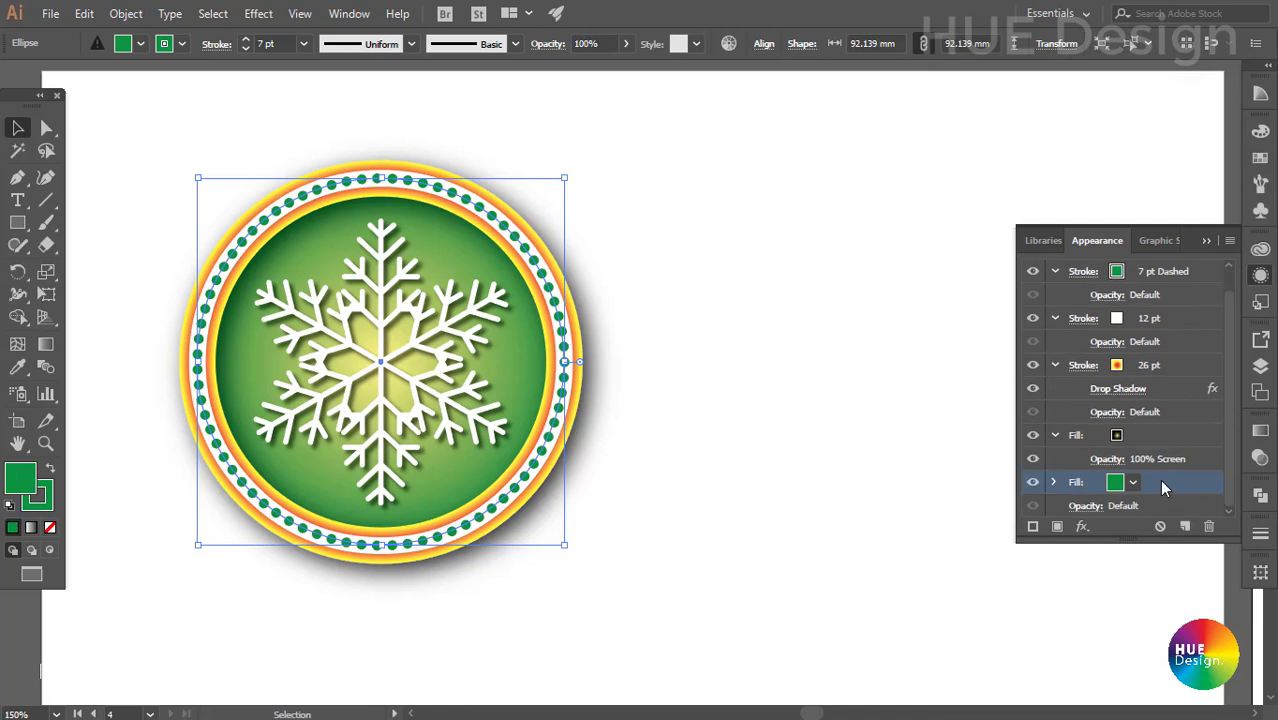
left_click_drag(1165, 484, 1191, 529)
left_click_drag(1188, 527, 1189, 527)
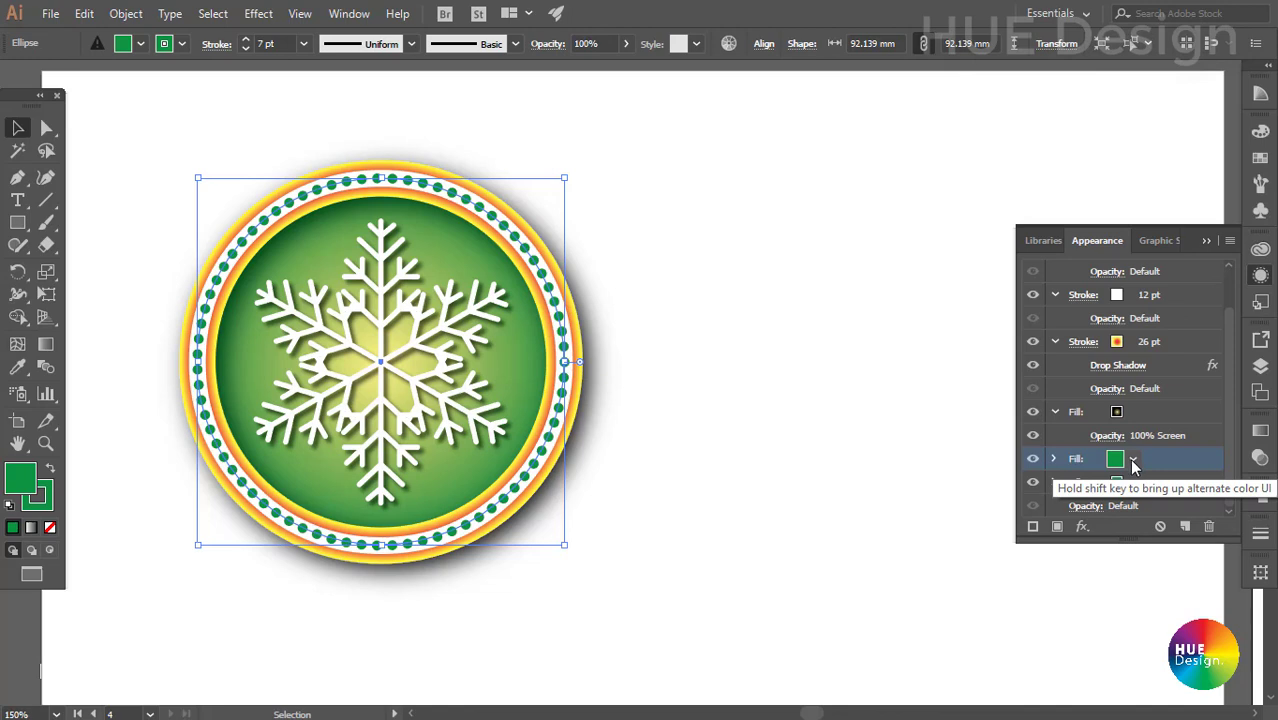
Step: Recolour the fill dark green and delete the duplicated fill layer
left_click(1134, 462)
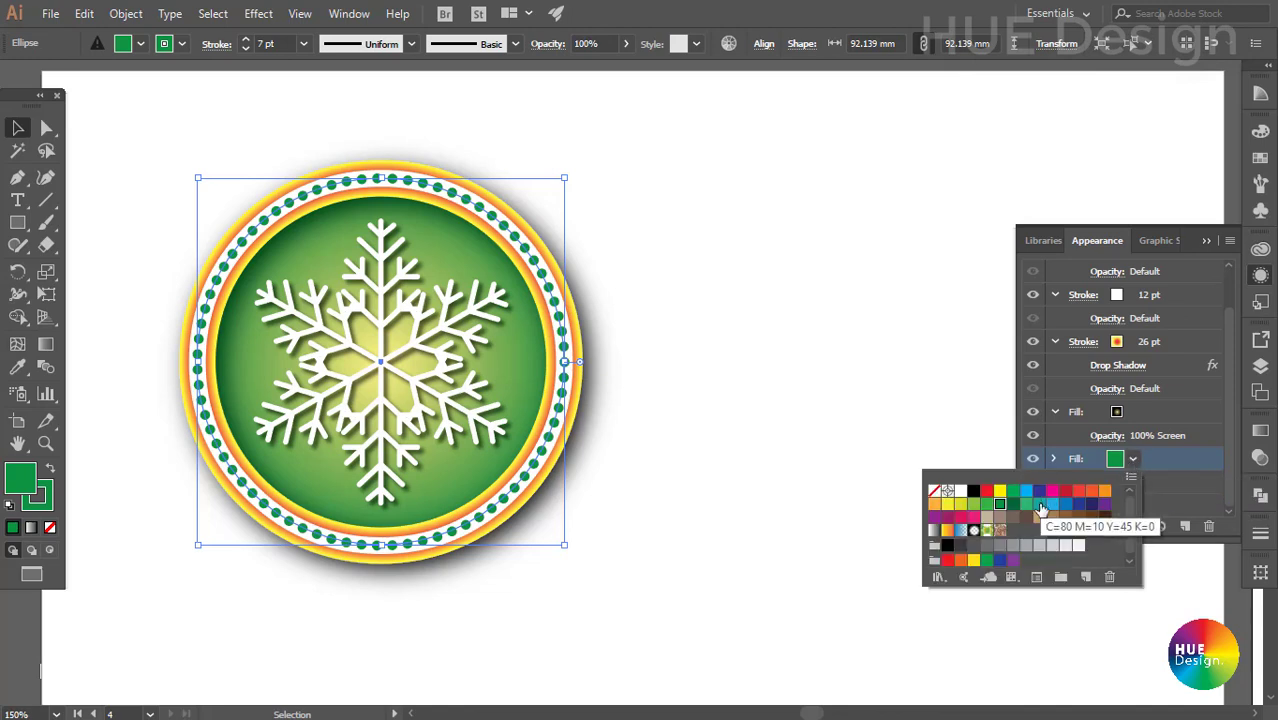
left_click(972, 504)
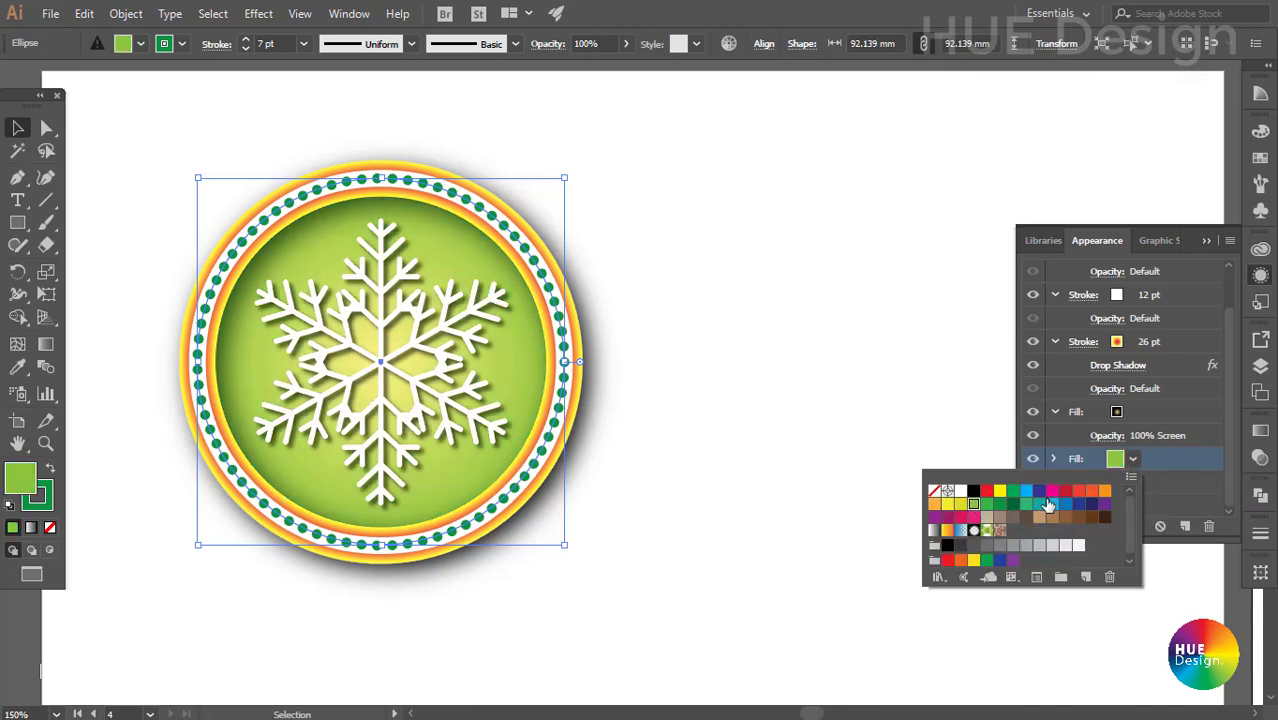
left_click(1013, 505)
left_click(1172, 478)
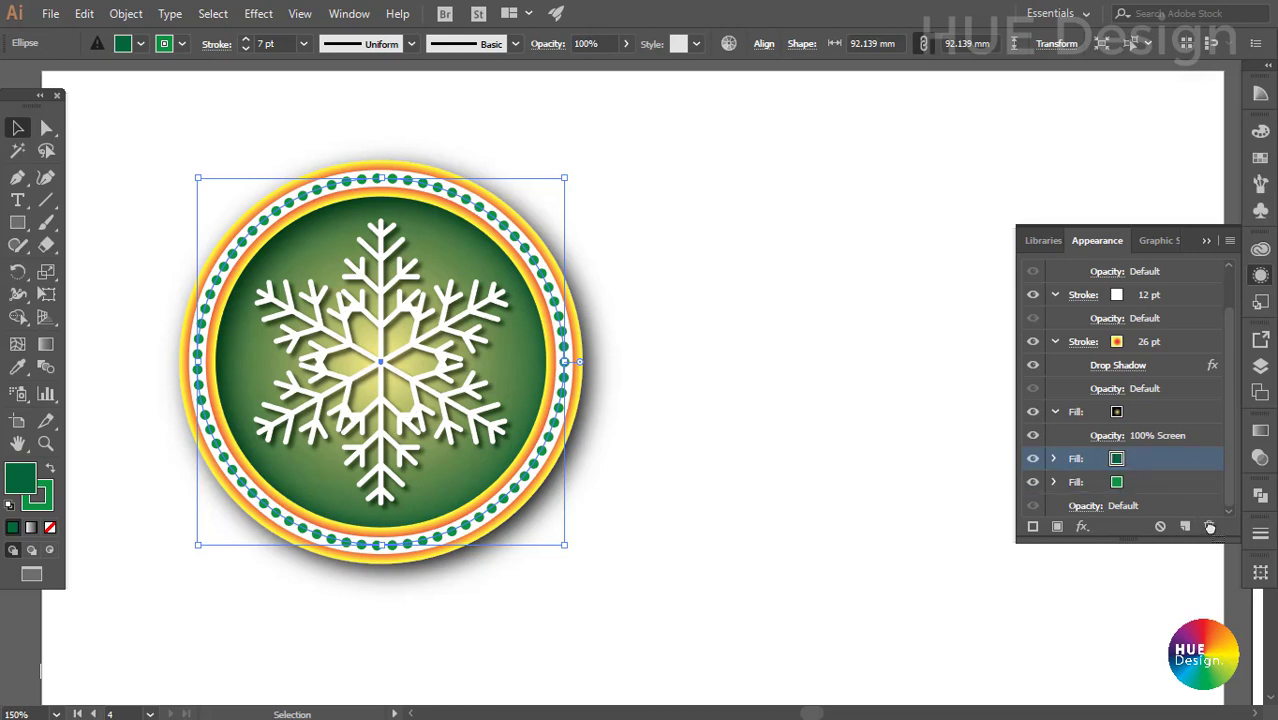
left_click(1209, 527)
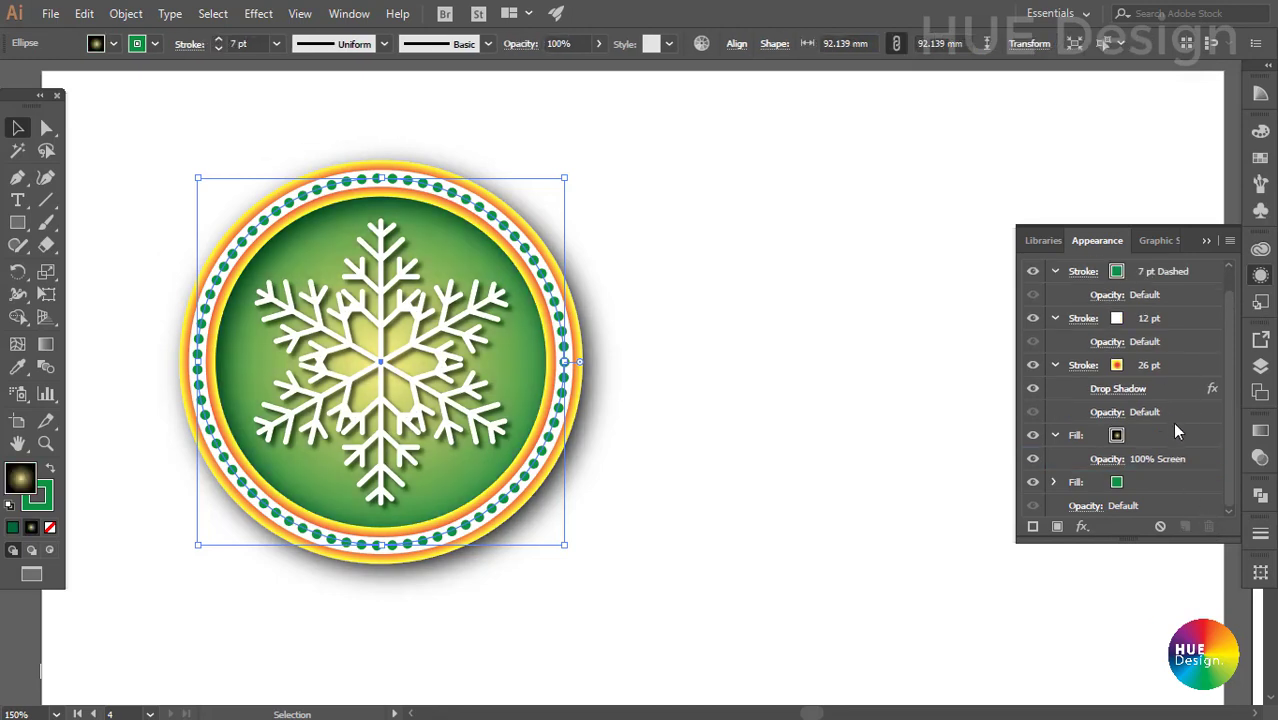
Step: Reselect the bottom green fill and bring up the Appearance flyout menu
left_click(1090, 482)
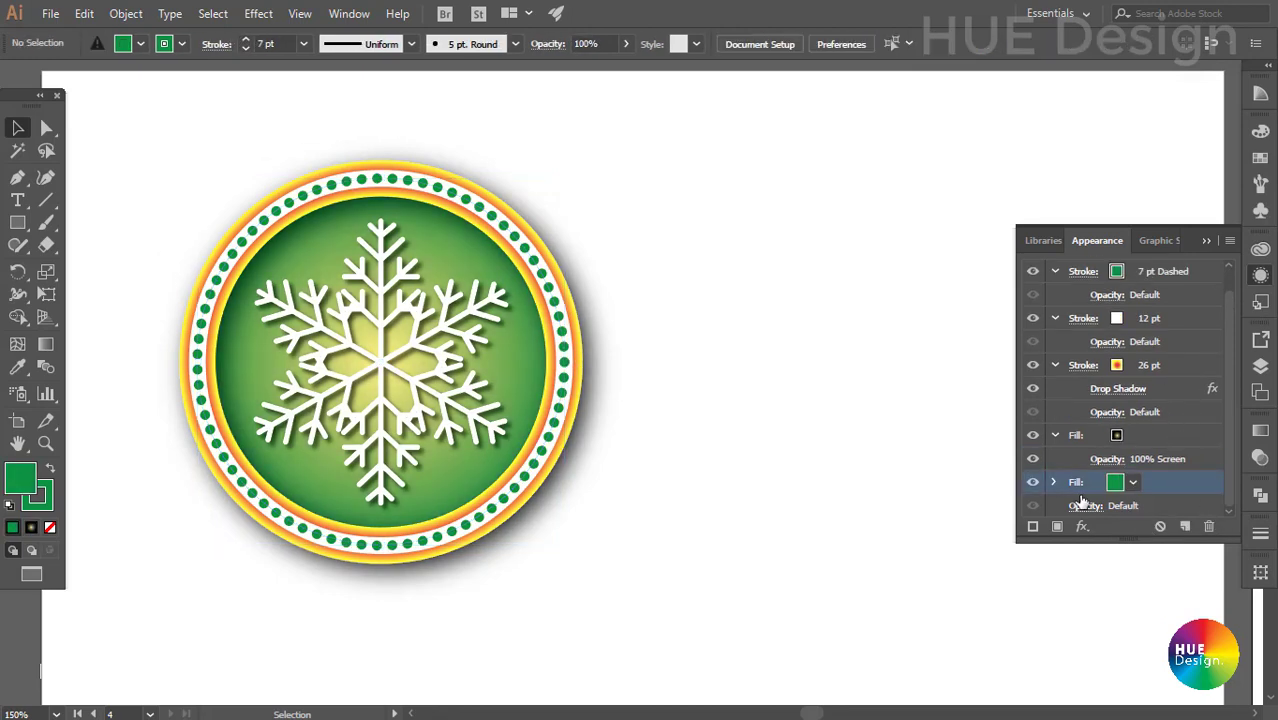
left_click(1170, 457)
left_click(1164, 436)
left_click(1176, 412)
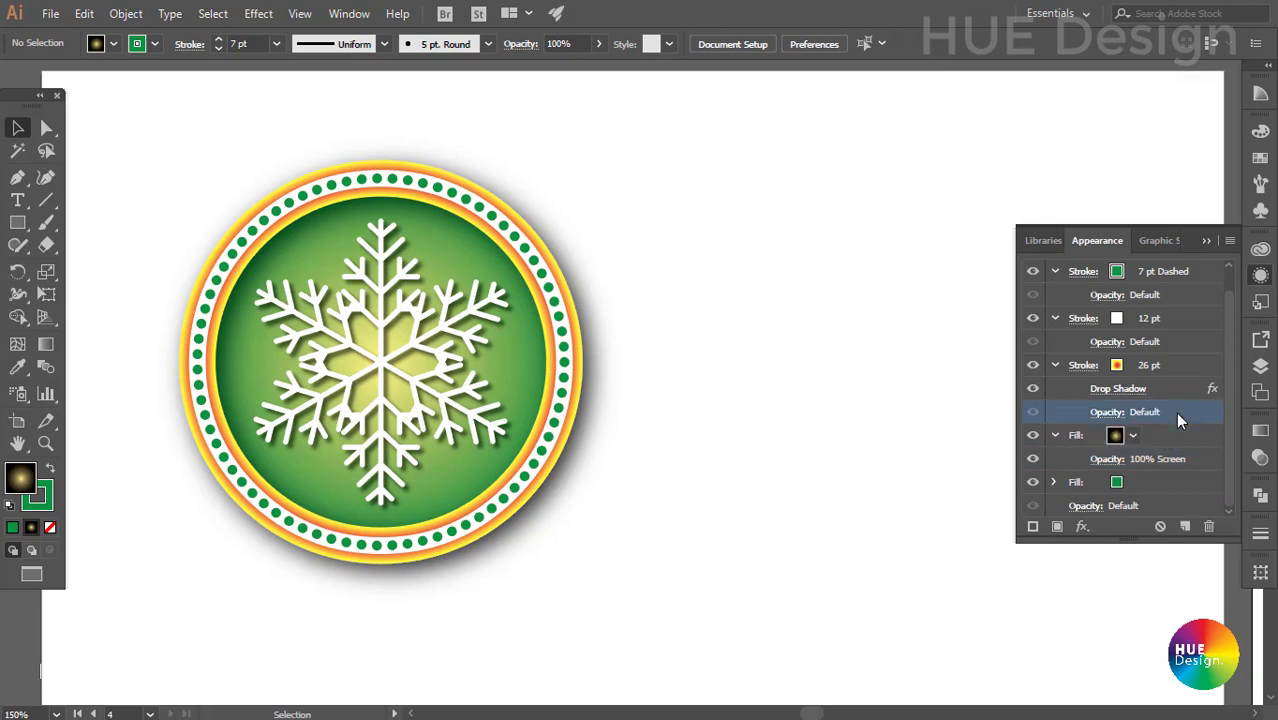
left_click(1164, 459)
left_click(1163, 479)
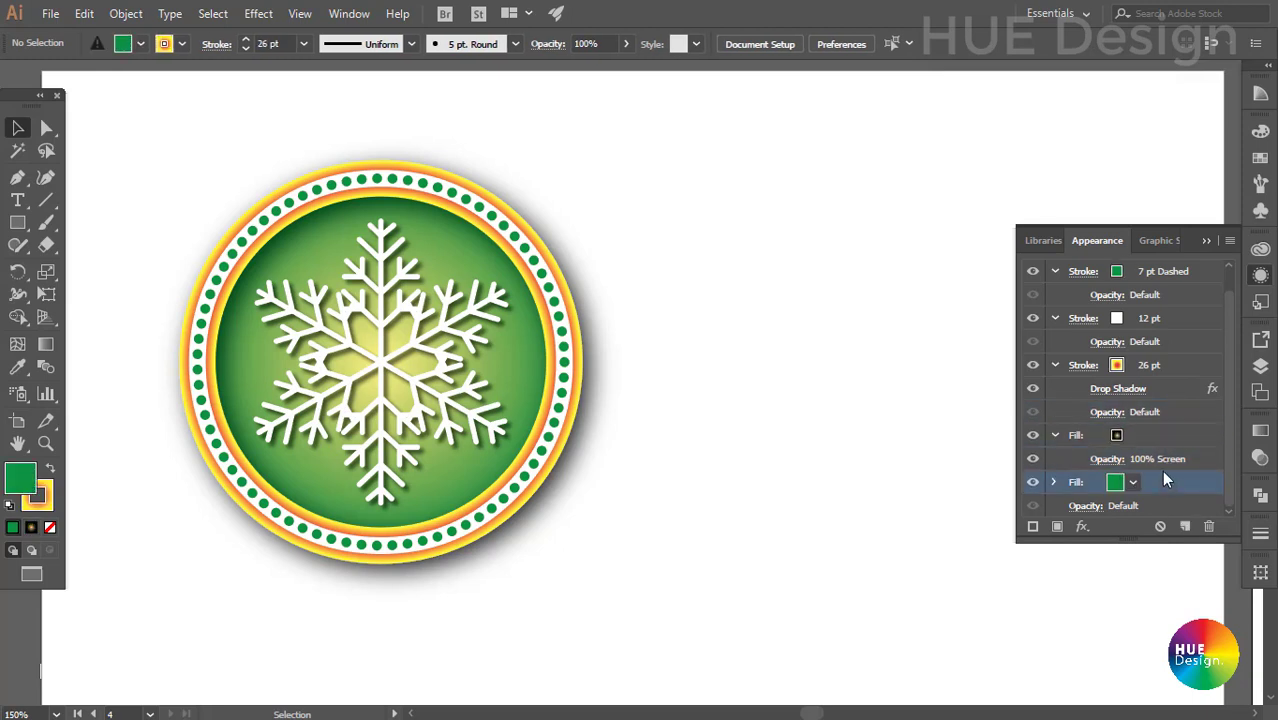
left_click(1230, 241)
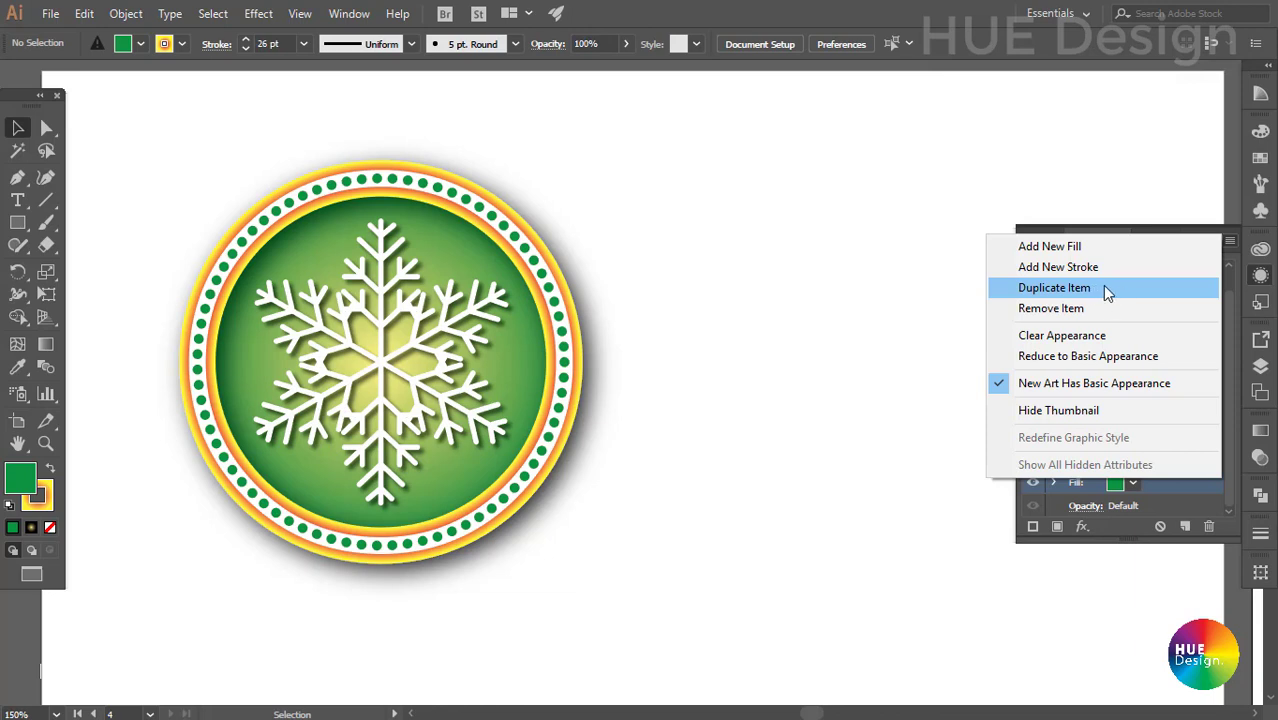
Step: Duplicate, then remove the extra green fill, reselect the remaining fill and close Appearance
left_click(1105, 288)
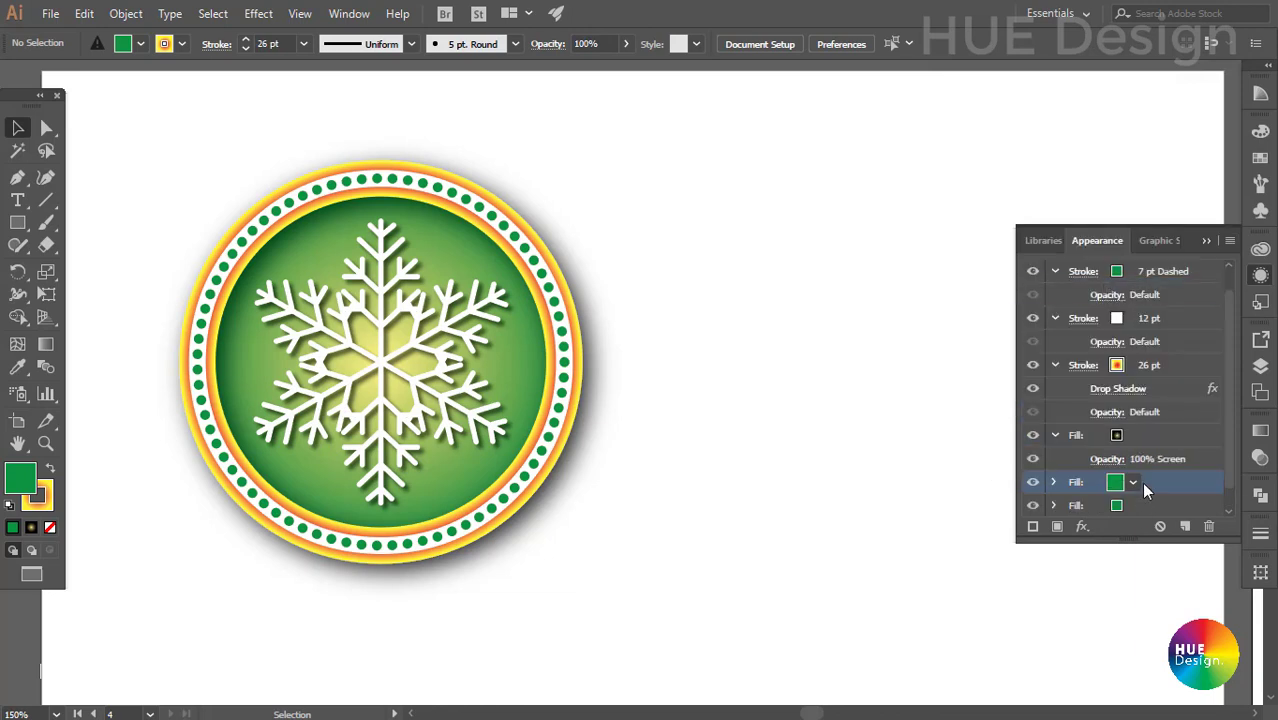
scroll(1145, 487, "down", 1)
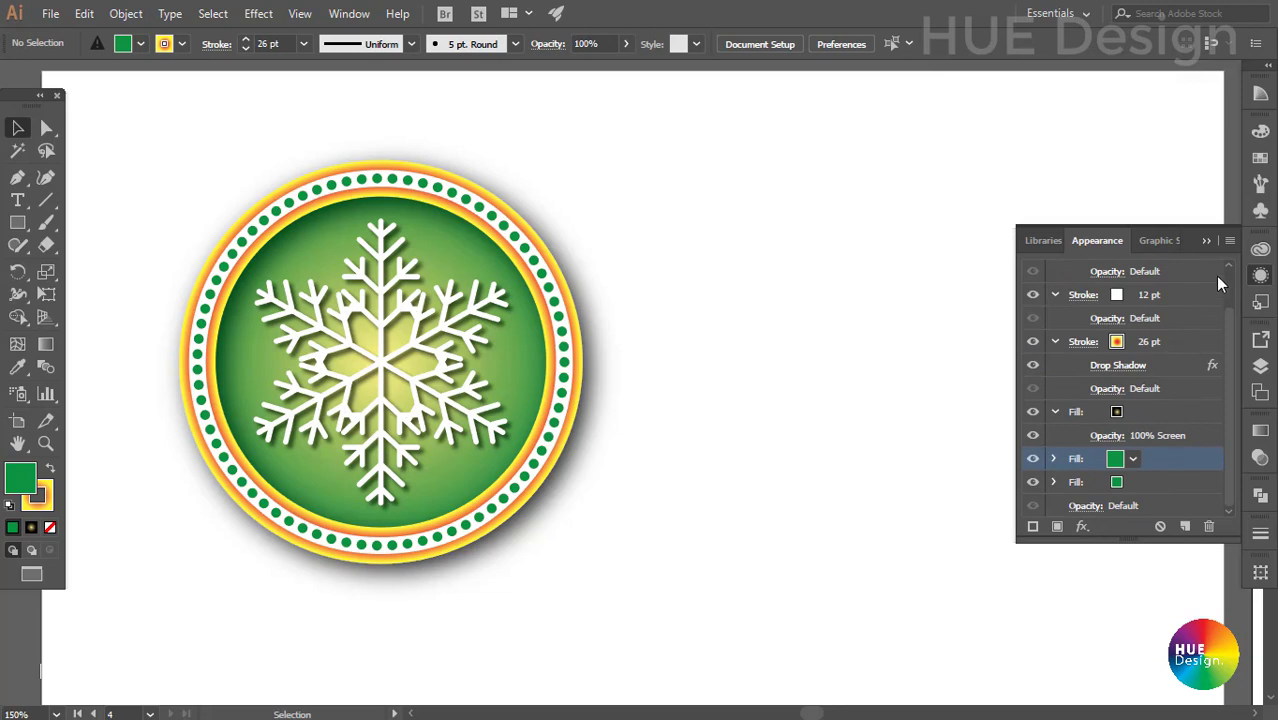
left_click(1230, 243)
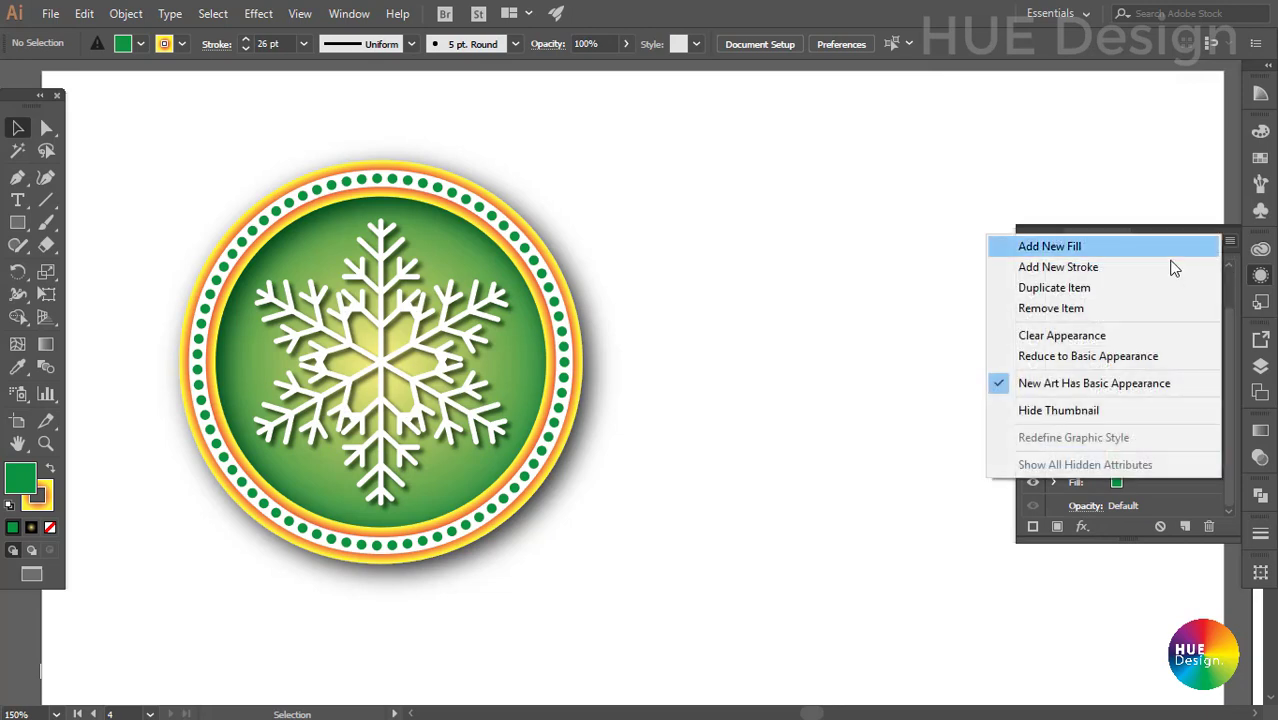
left_click(1090, 312)
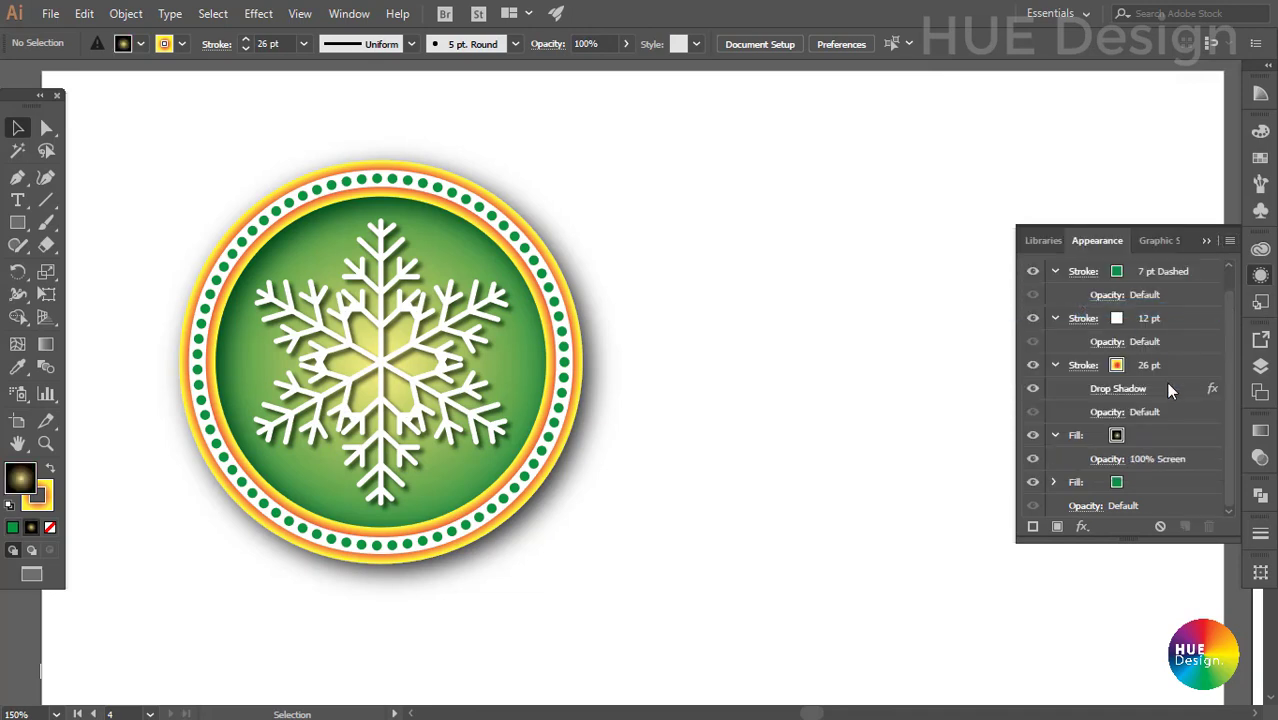
left_click(1141, 480)
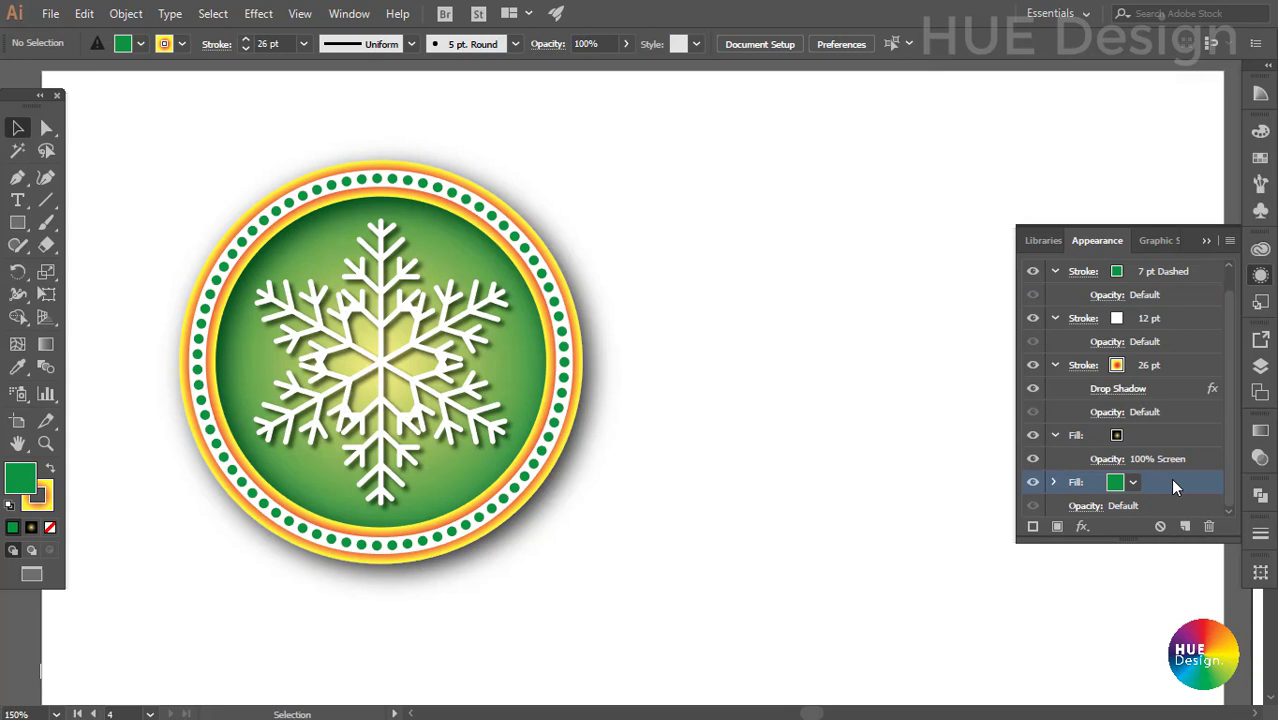
left_click(1093, 280)
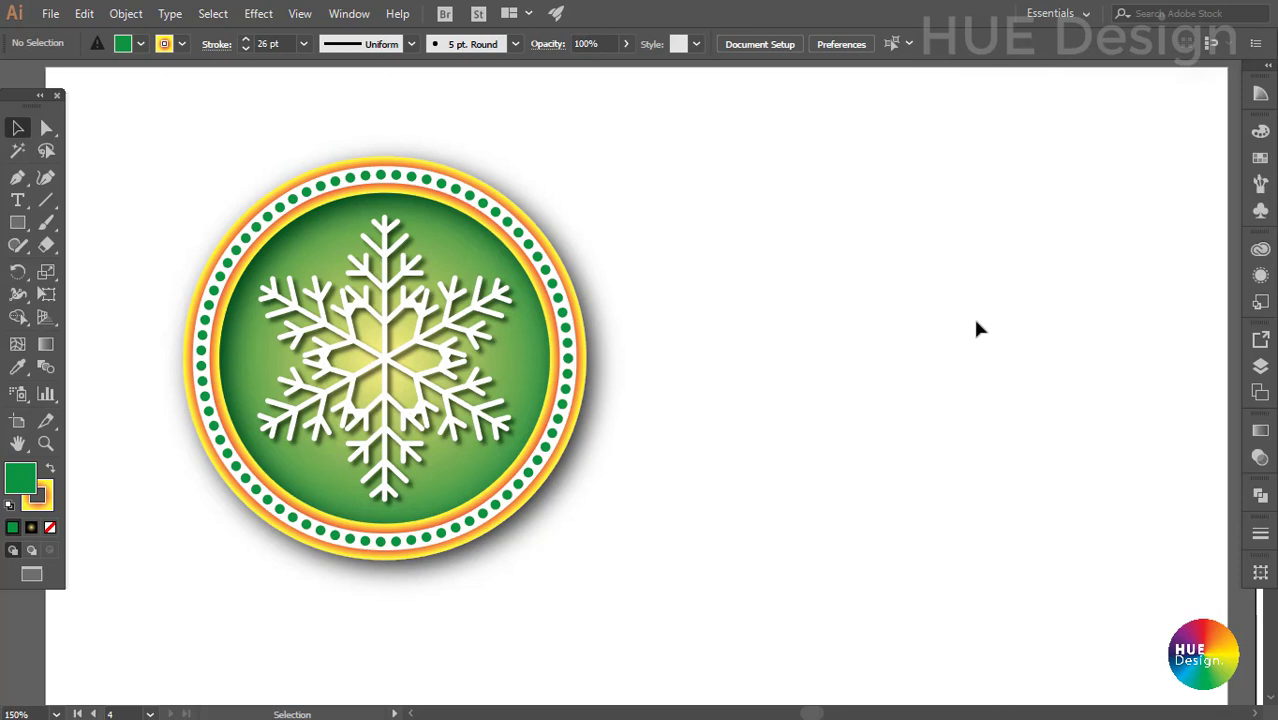
Step: Type 'Merry Christmas' as a text line to the right of the badge
left_click(17, 200)
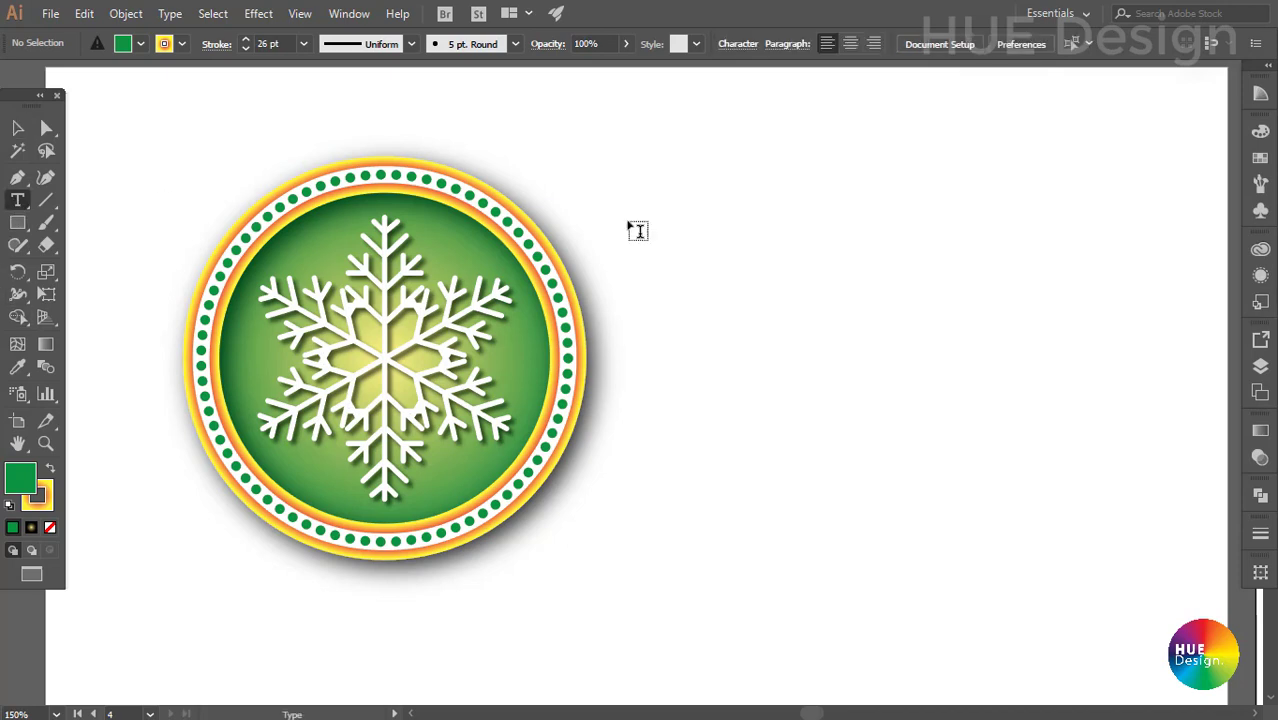
left_click(757, 325)
type("Lorem")
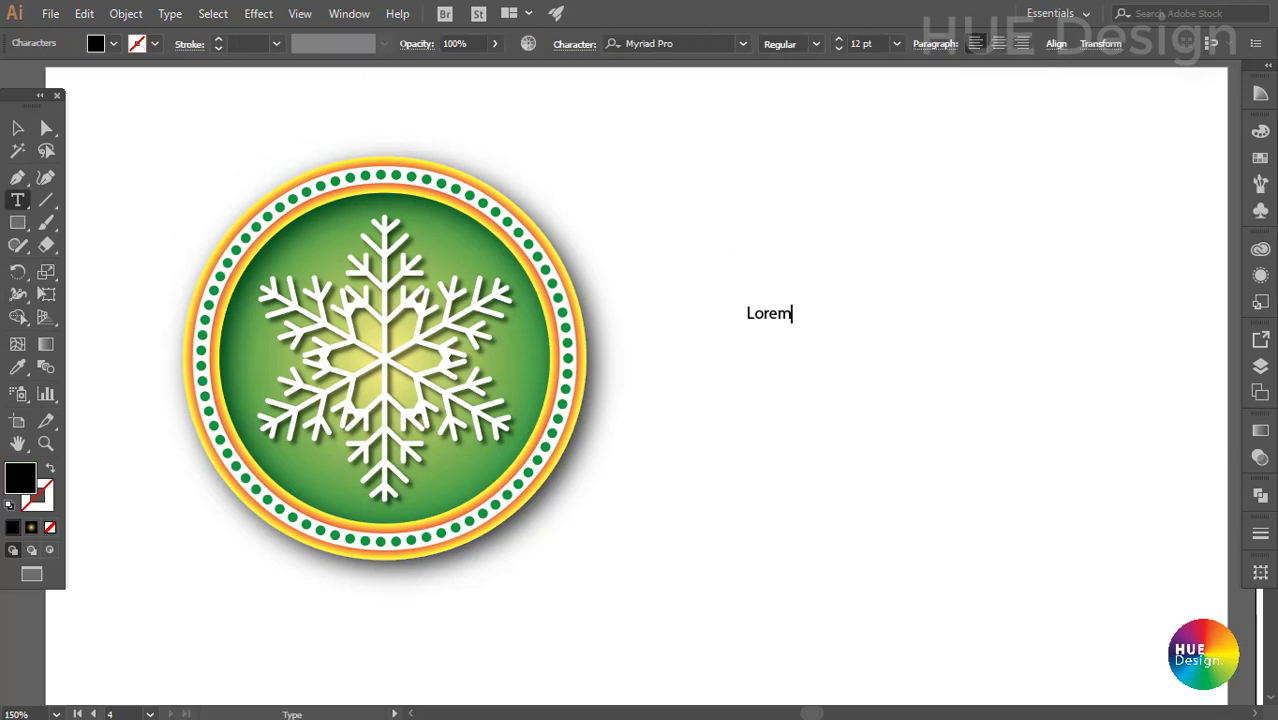
left_click_drag(748, 314, 899, 322)
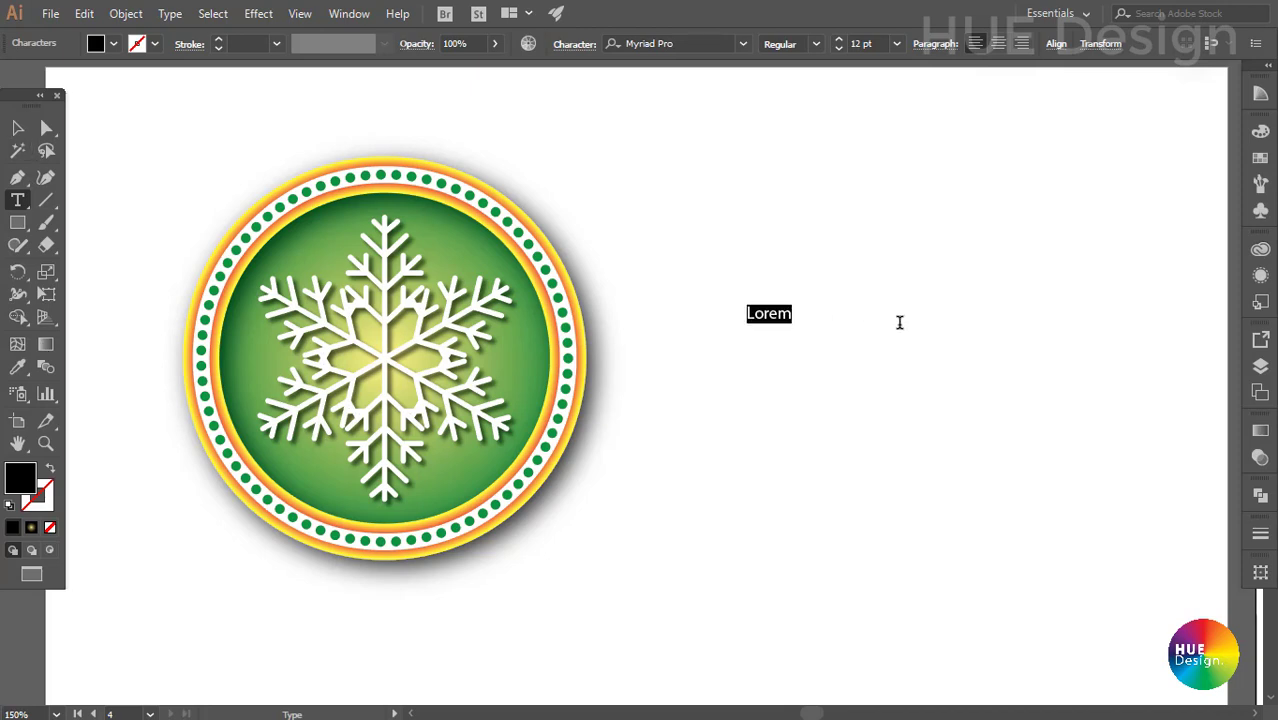
type("Merry Christmas")
key("Escape")
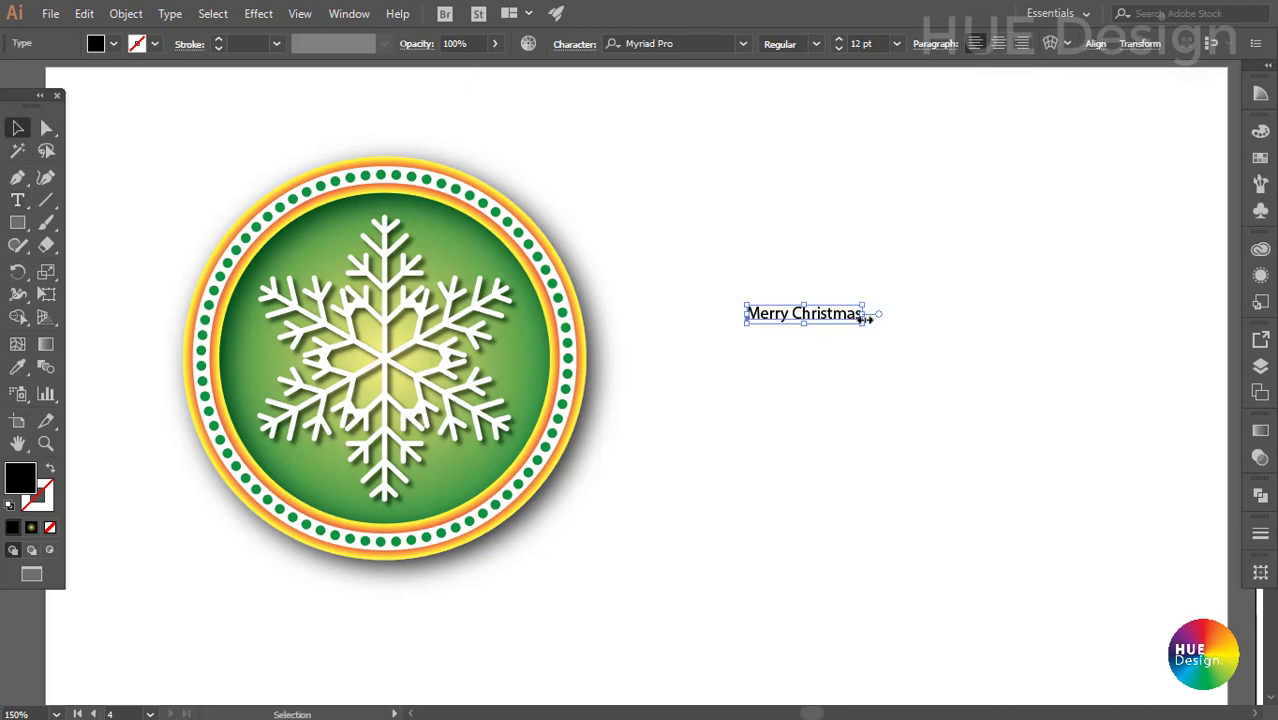
Step: Enlarge the title beside the badge and set it in Source Sans Pro Bold Italic
left_click_drag(862, 320, 1170, 505)
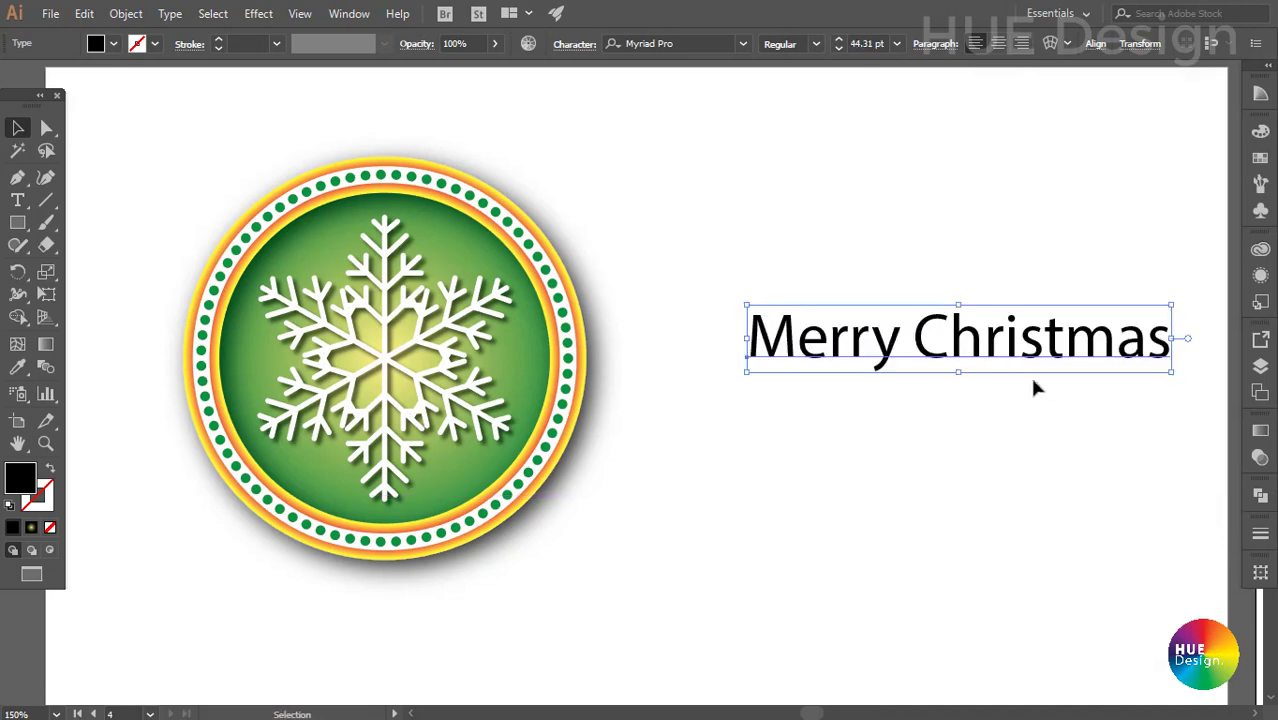
left_click_drag(1054, 347, 940, 342)
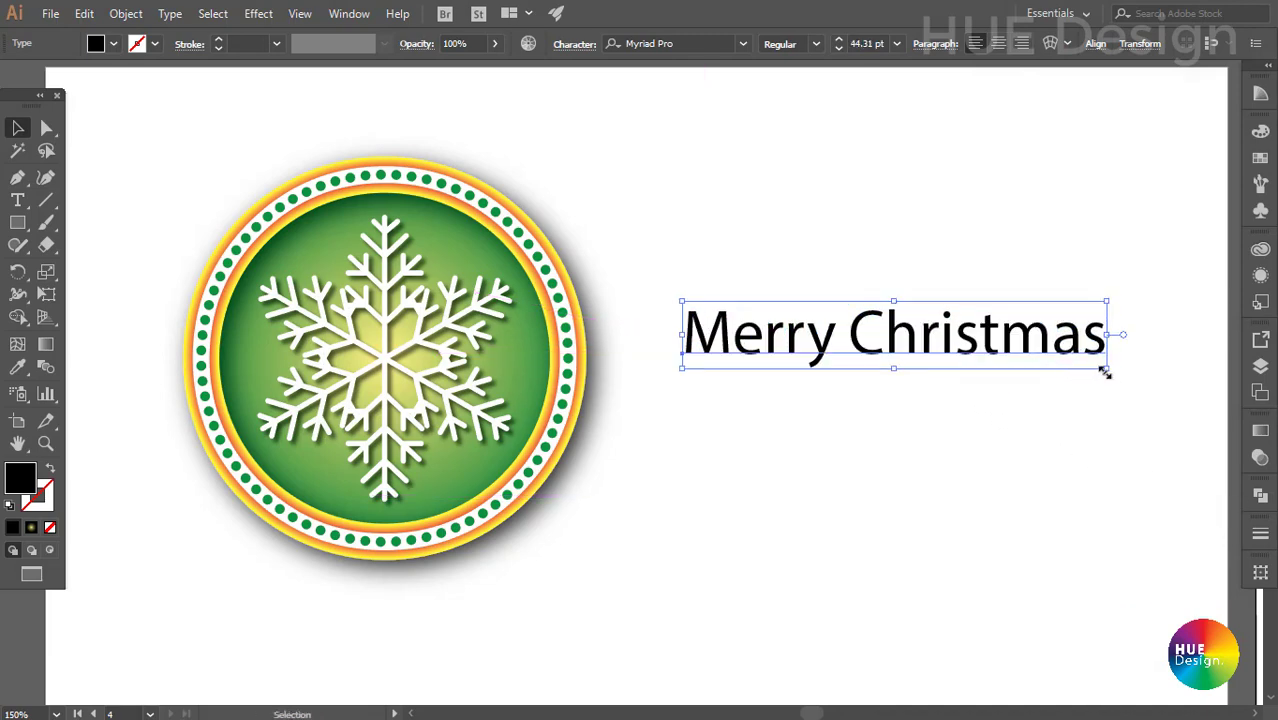
mouse_move(1105, 368)
left_mouse_down()
mouse_move(1118, 386)
mouse_move(1140, 378)
left_mouse_up()
left_click(716, 234)
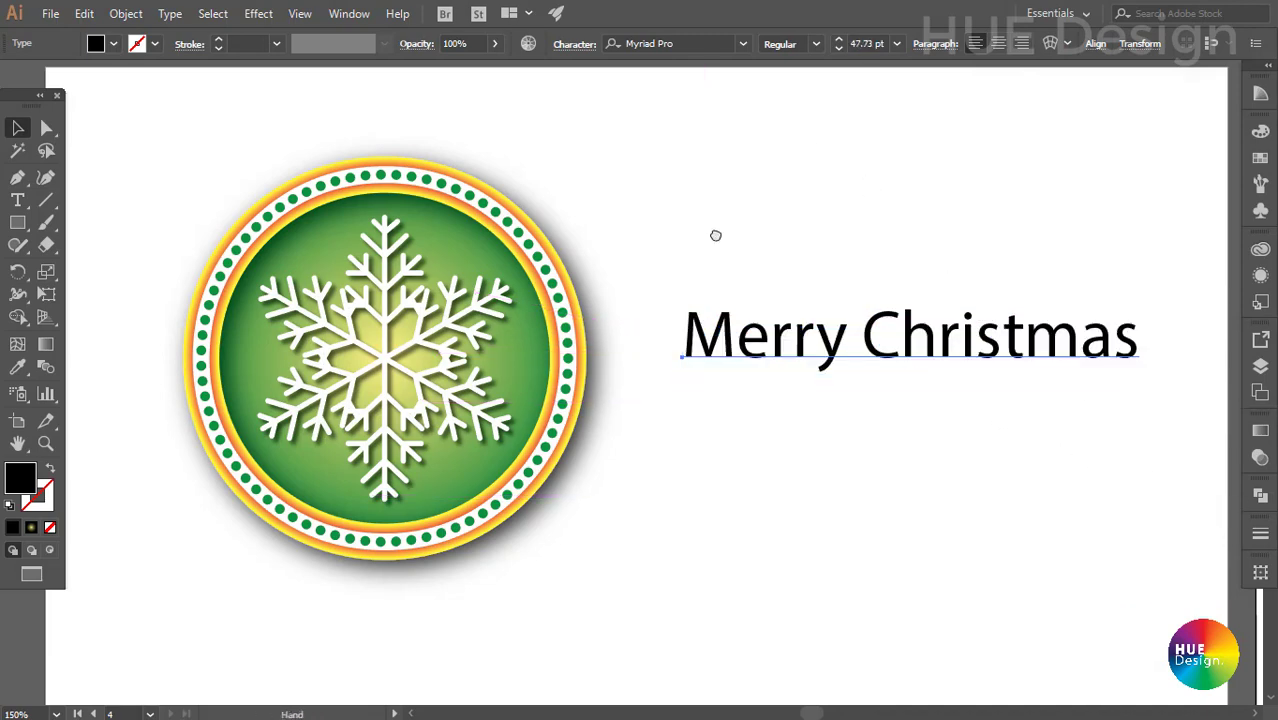
mouse_move(781, 244)
left_mouse_down()
mouse_move(705, 228)
mouse_move(739, 236)
left_mouse_up()
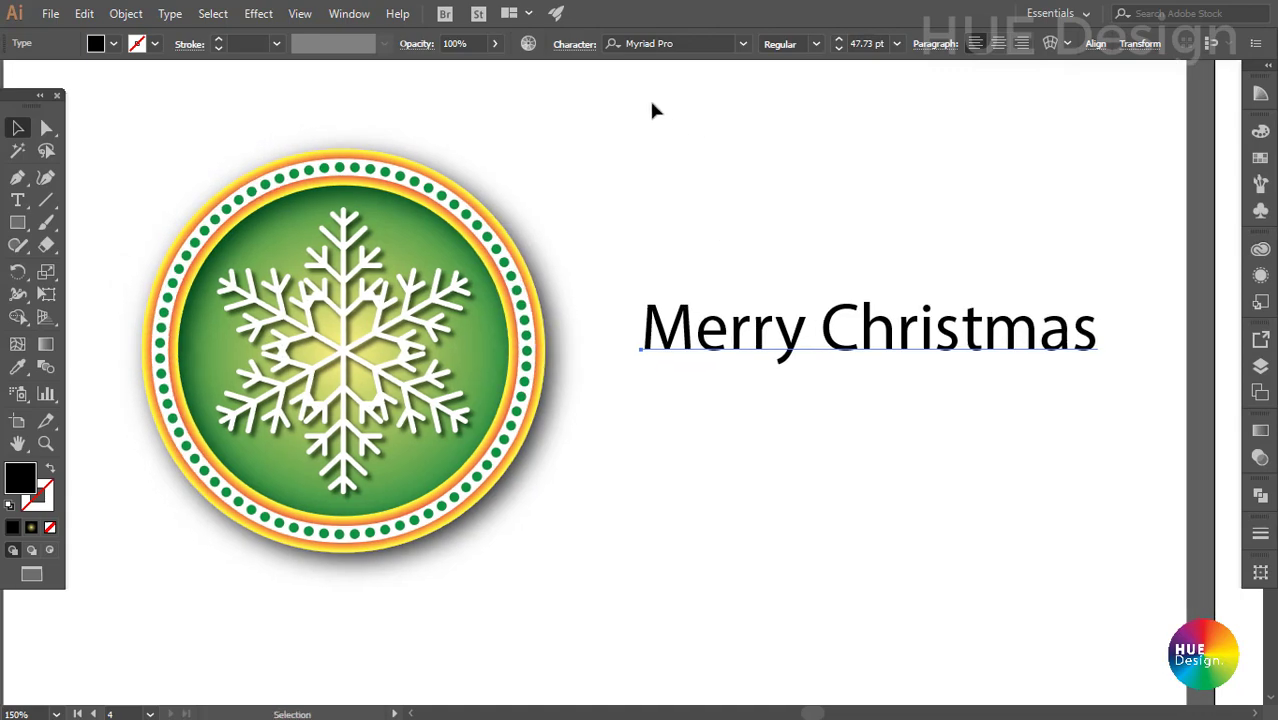
left_click(703, 43)
key("Down")
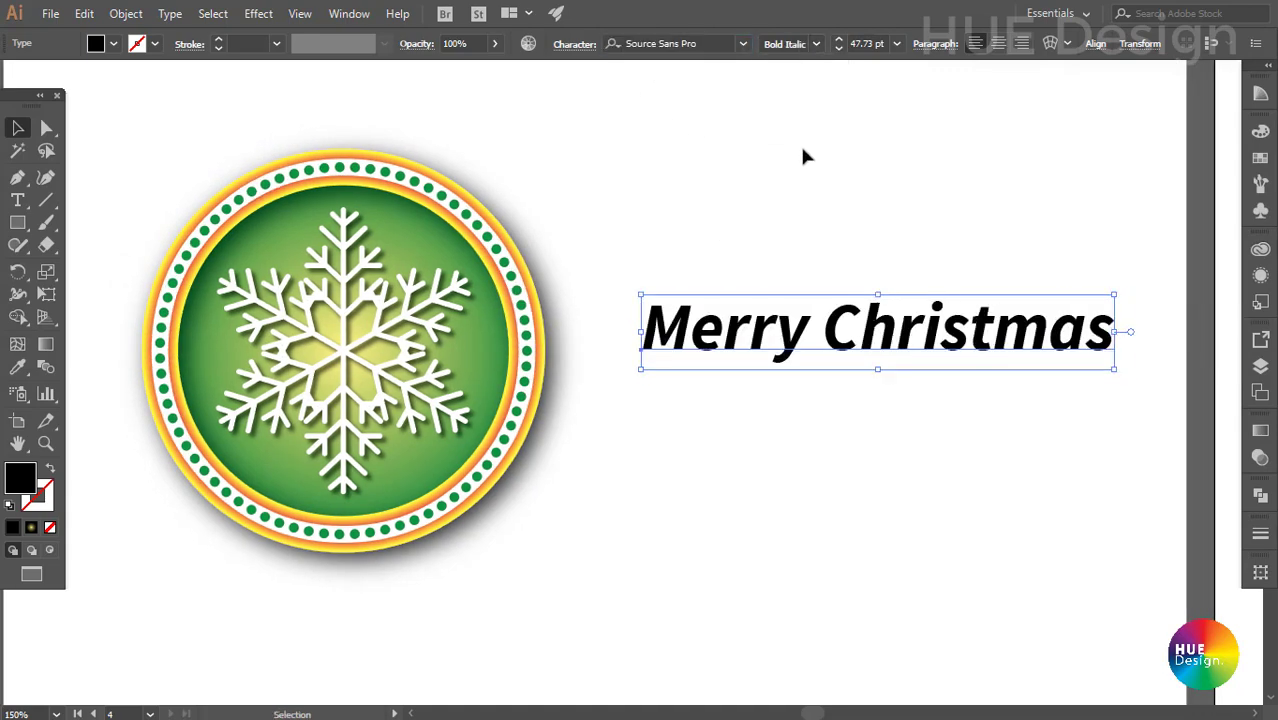
Step: Add a red fill to the Merry Christmas text in the Appearance panel
left_click(1263, 277)
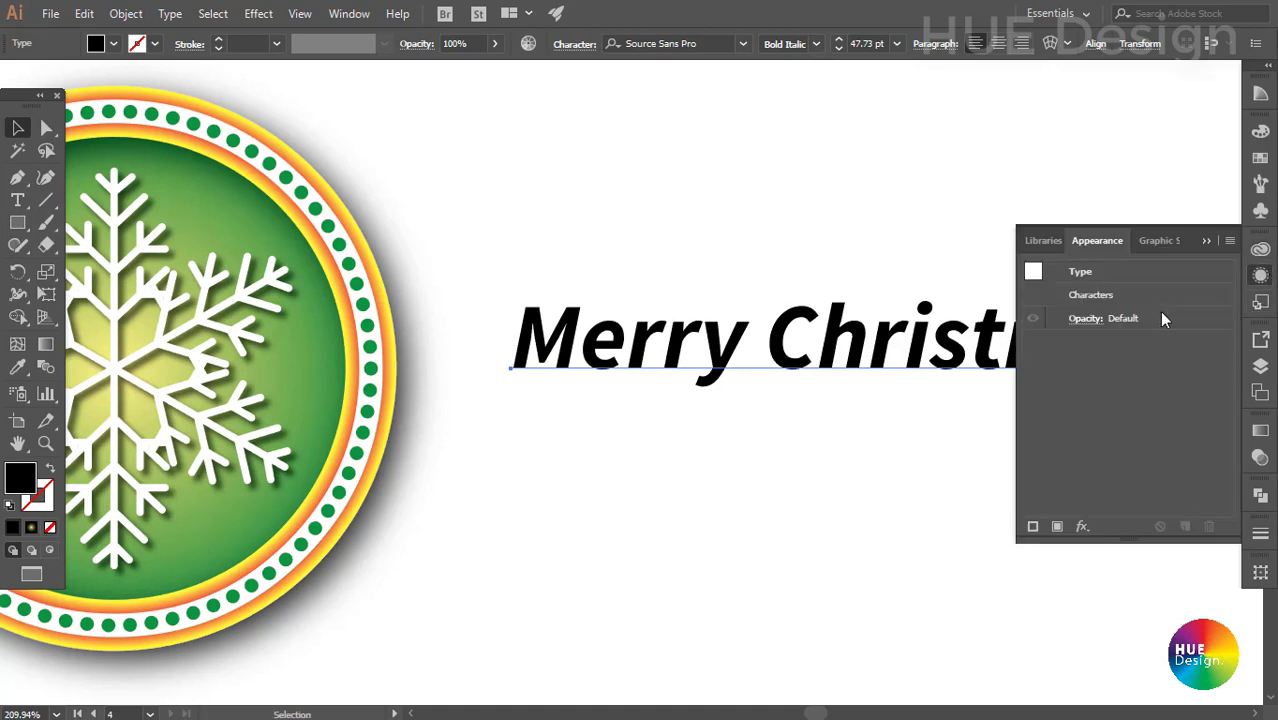
left_click(1057, 526)
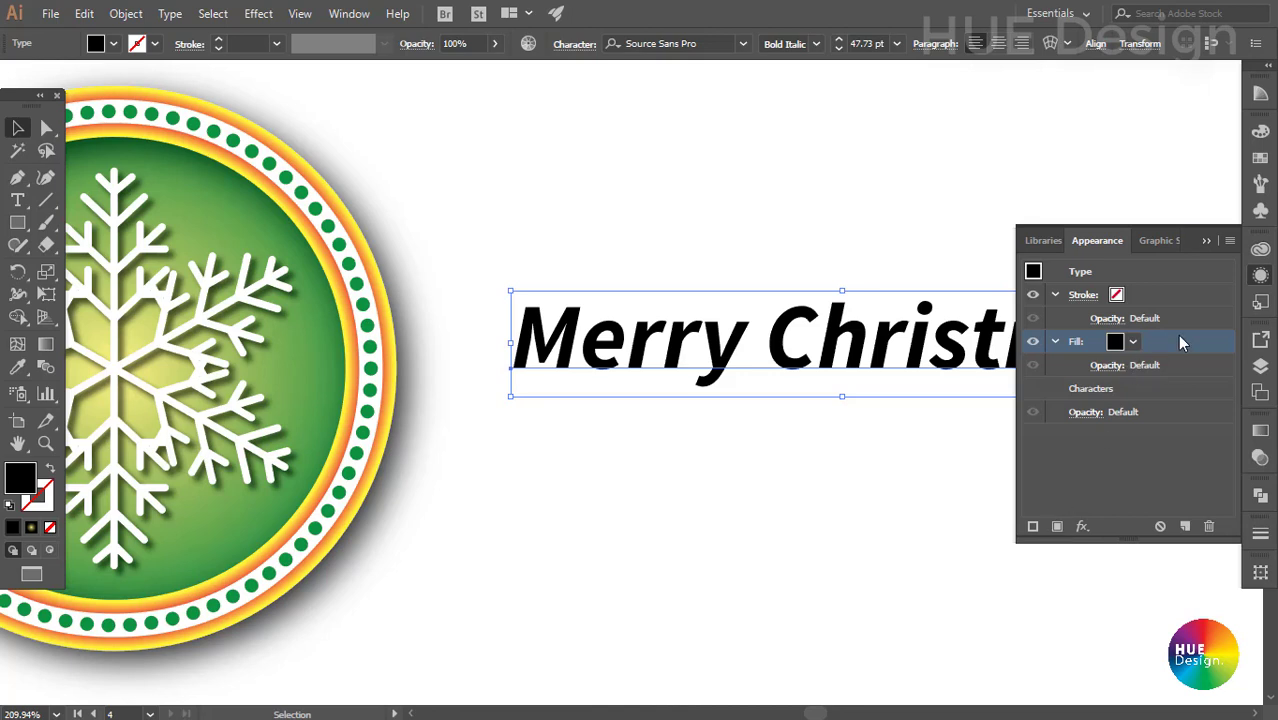
left_click(1133, 342)
left_click(1012, 380)
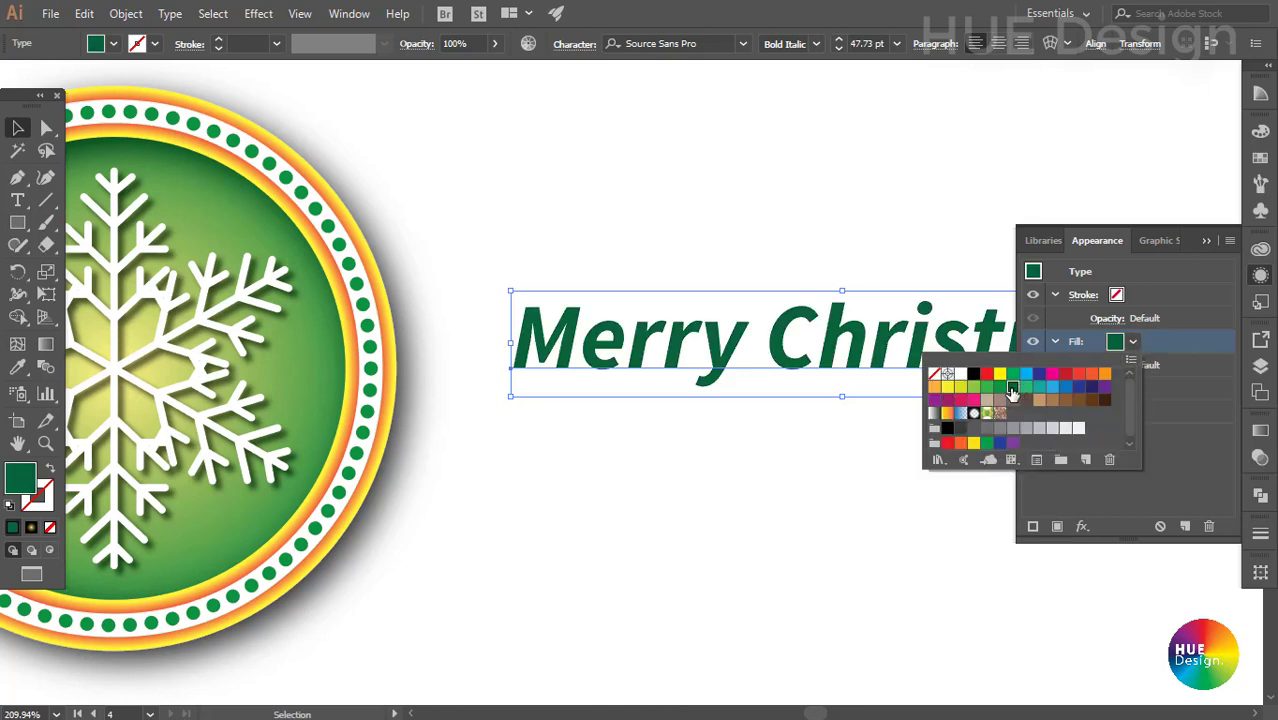
left_click(986, 373)
Step: Add a 5 pt green stroke to the text and layer it beneath the red fill
key("ctrl+alt+slash")
left_click(1133, 342)
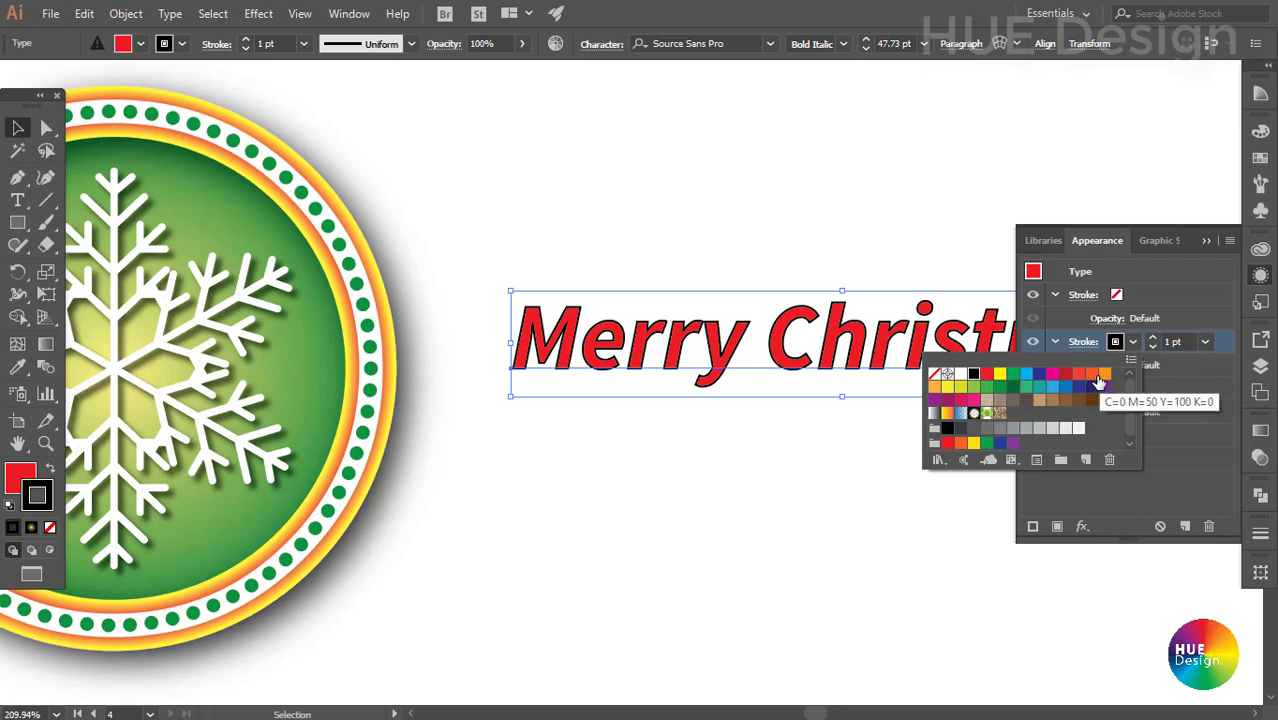
left_click(985, 386)
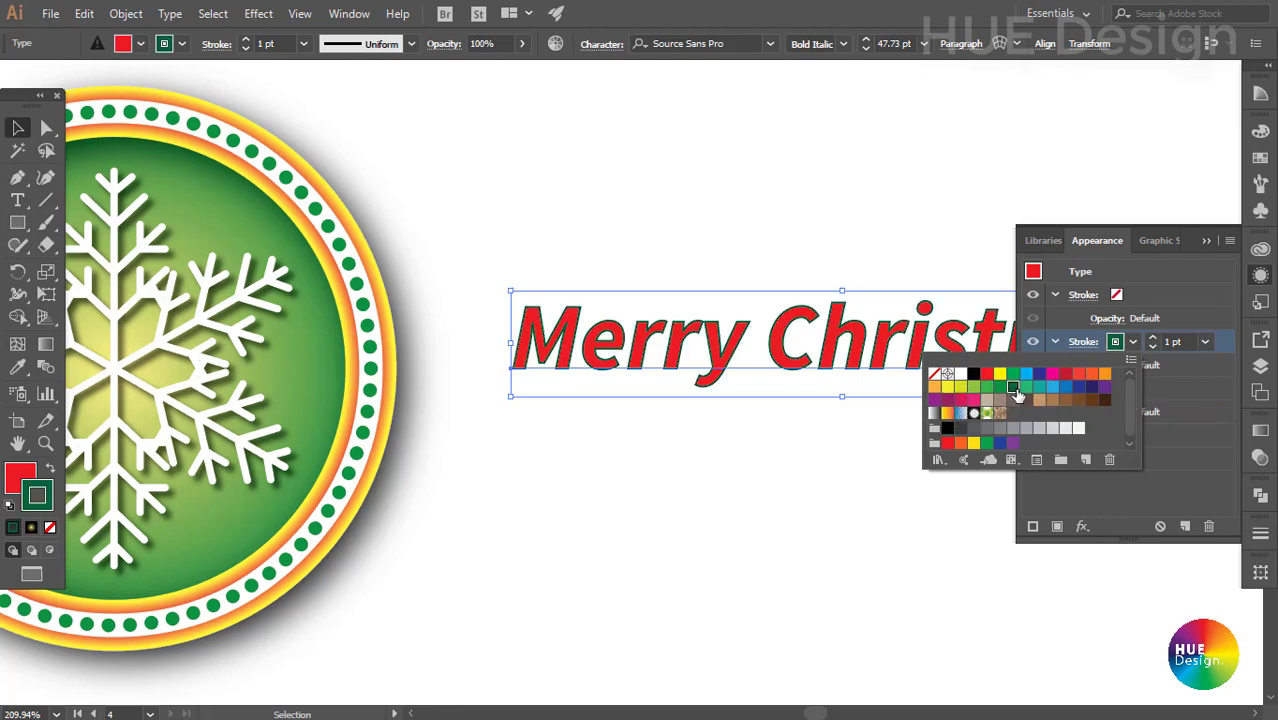
left_click(1205, 345)
left_click(1213, 321)
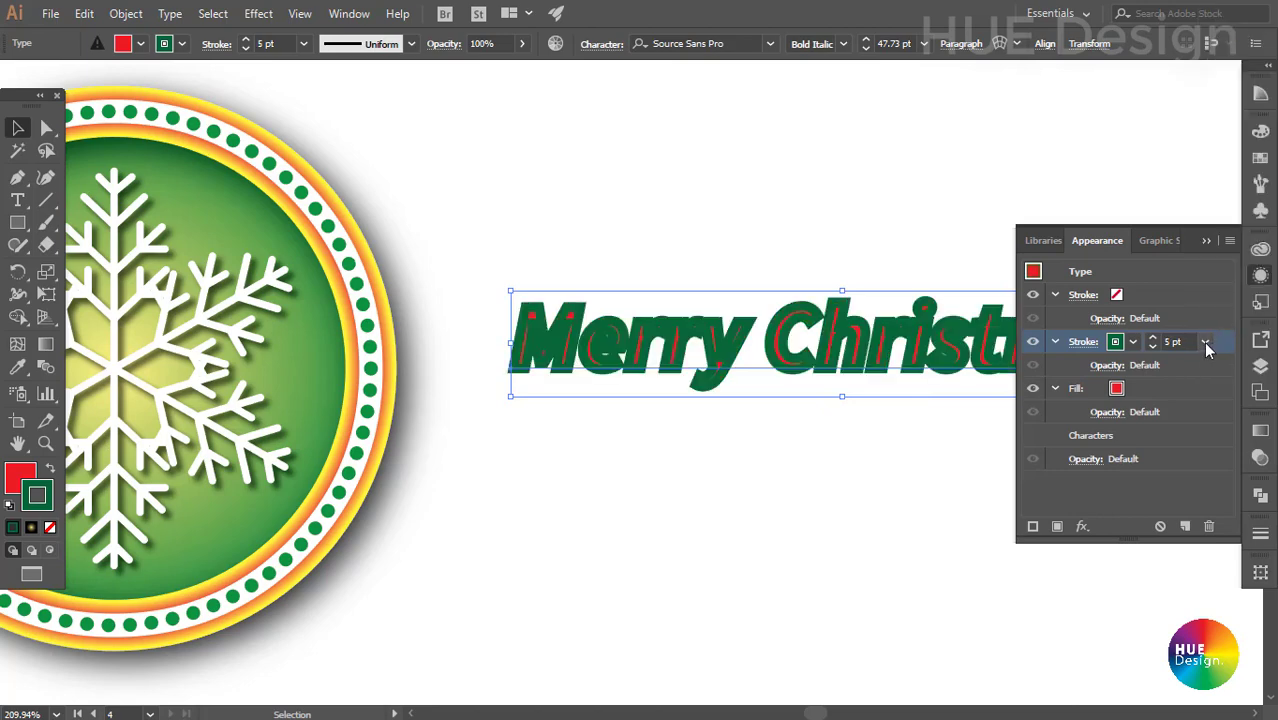
left_click(1205, 345)
left_click(1228, 43)
scroll(710, 438, "right", 3)
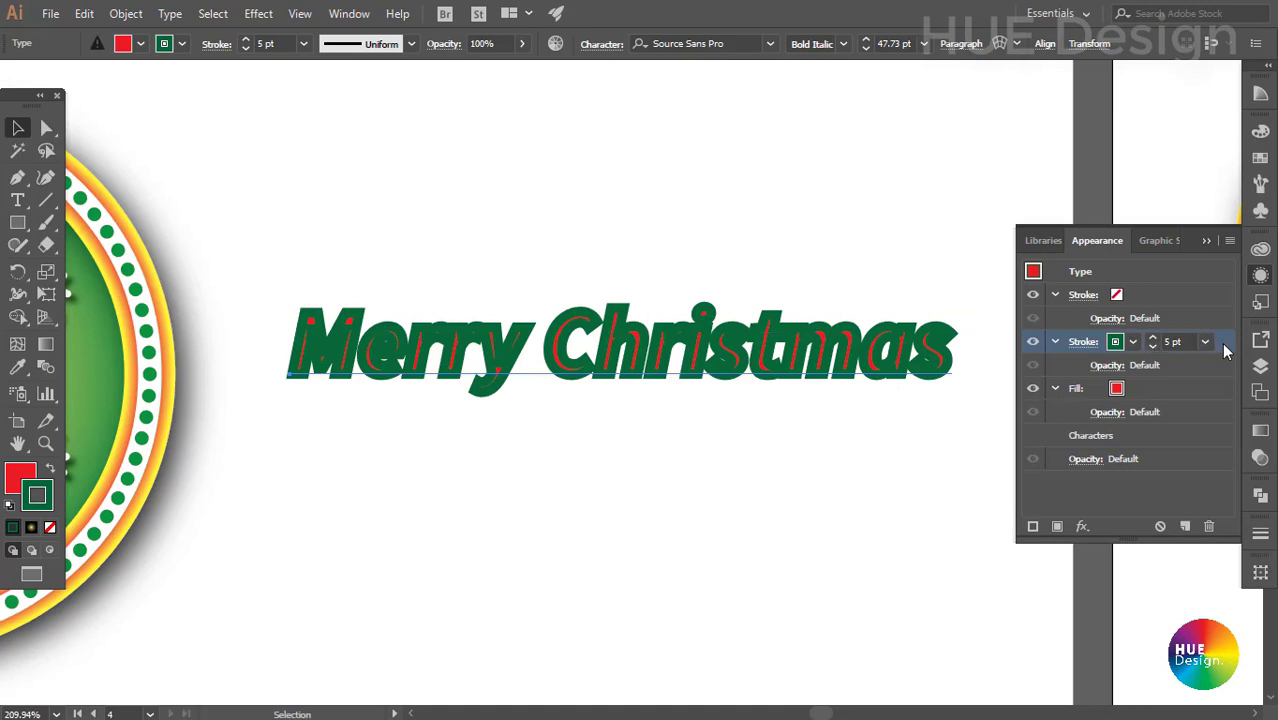
left_click_drag(1220, 345, 1215, 402)
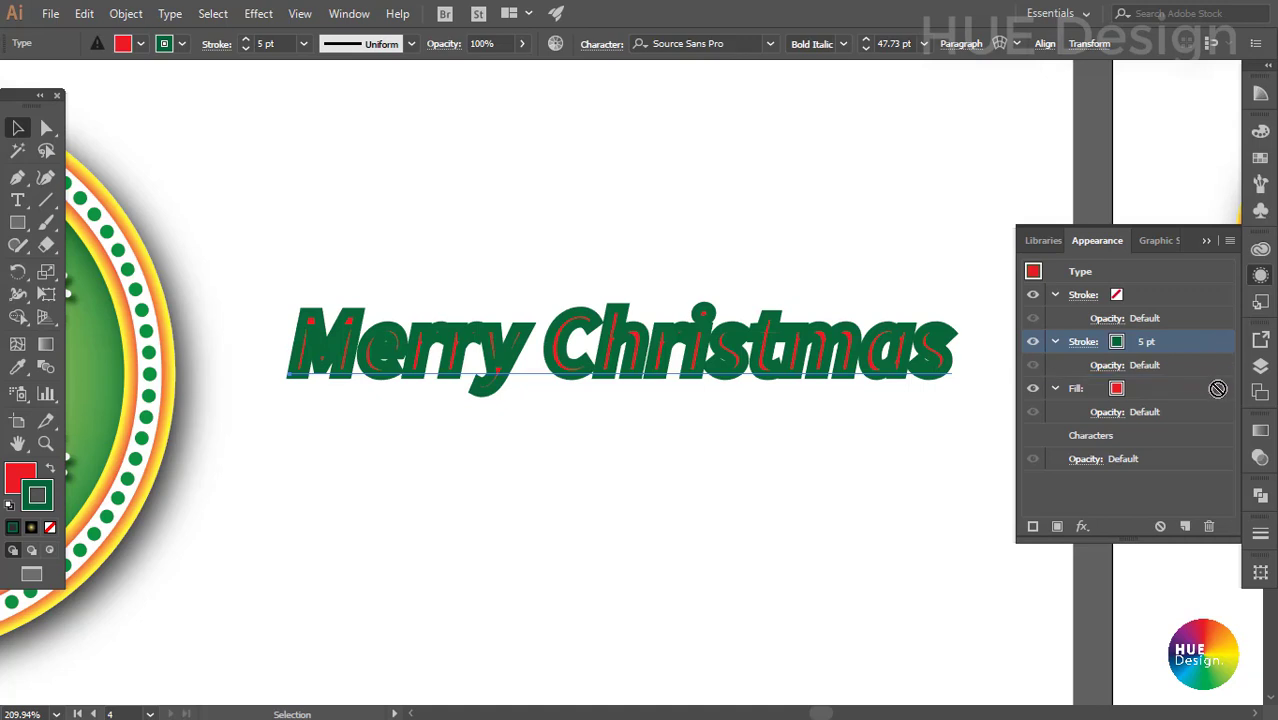
left_click_drag(1215, 402, 1175, 425)
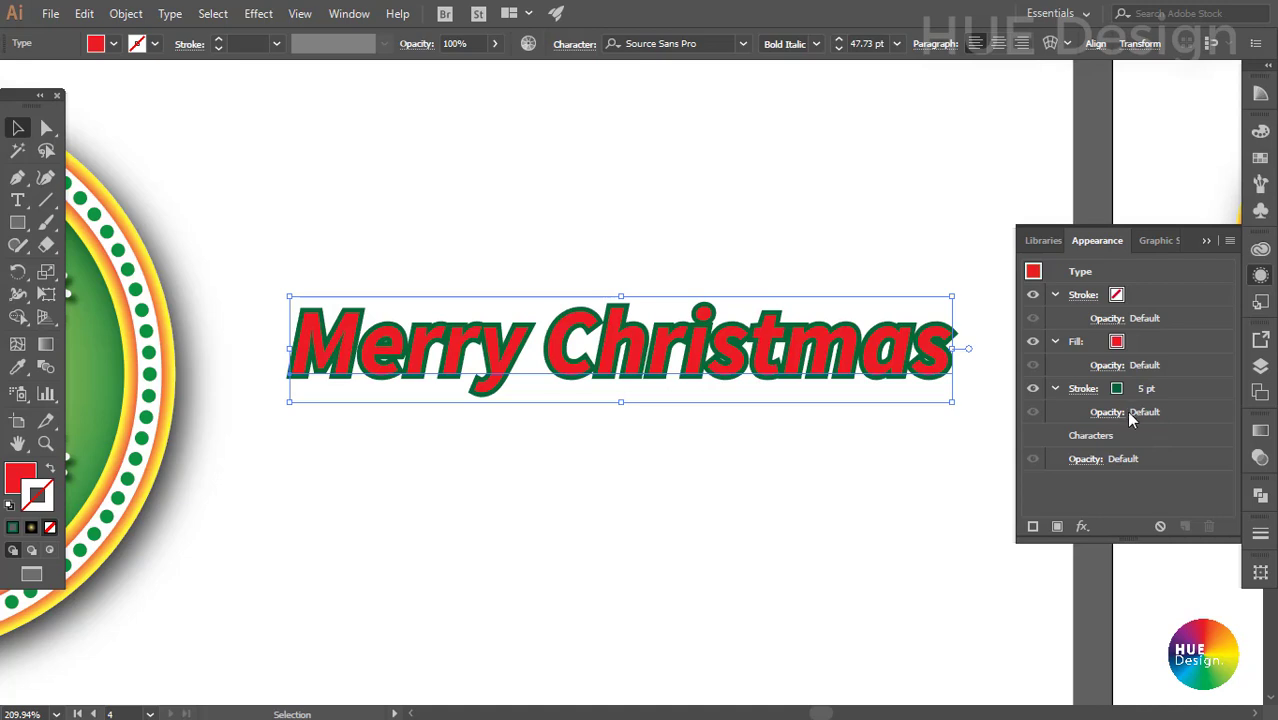
Step: Apply a Stylize Drop Shadow to the title with opacity lowered to 66%
left_click(1081, 527)
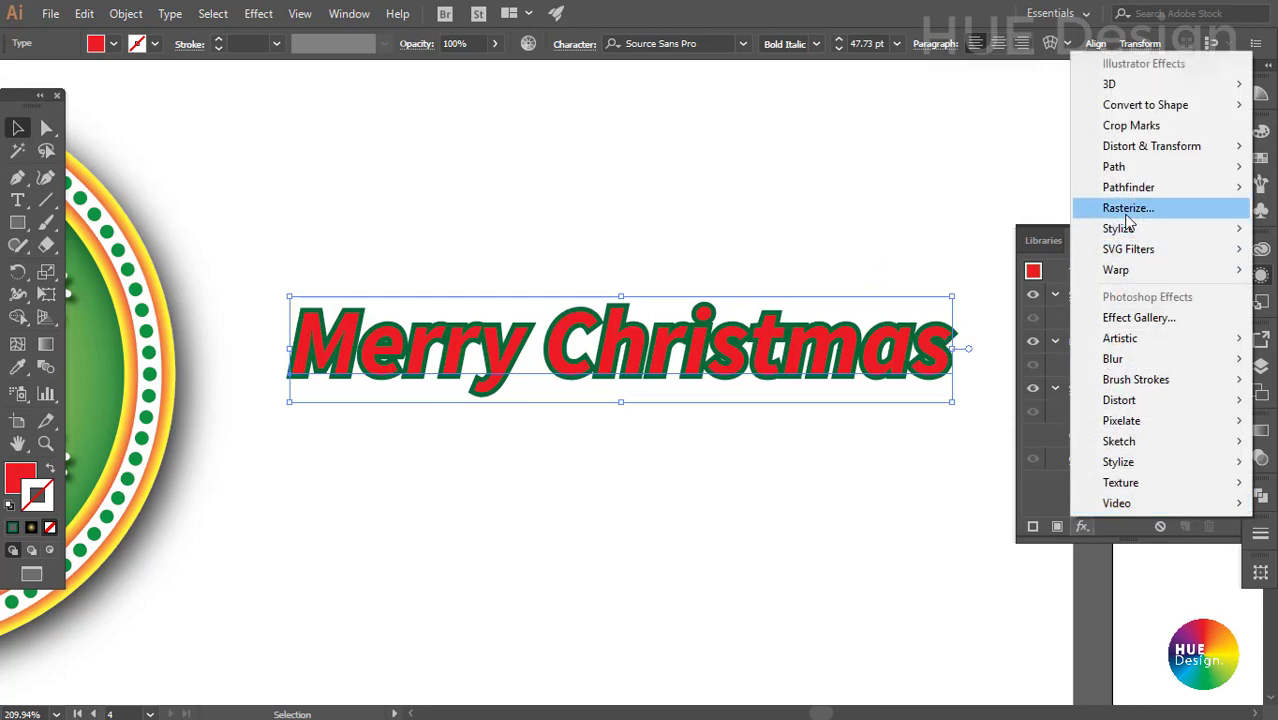
mouse_move(1119, 228)
left_click(968, 227)
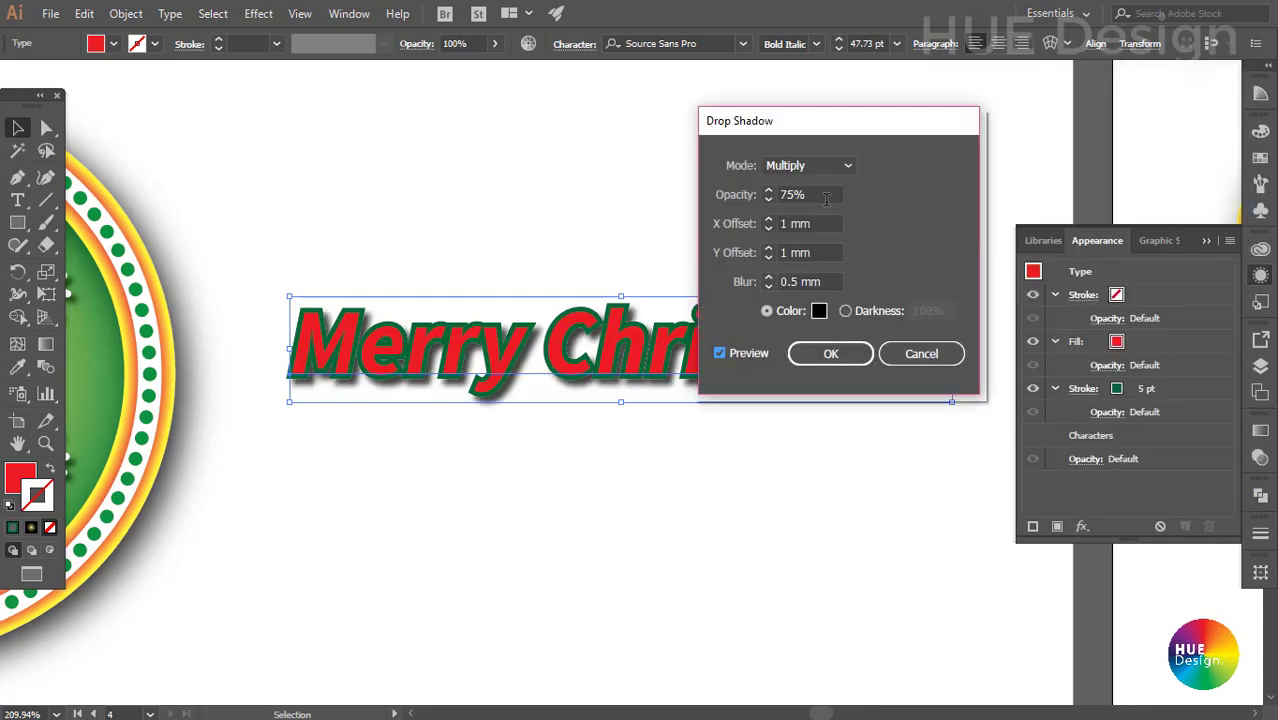
left_click(793, 195)
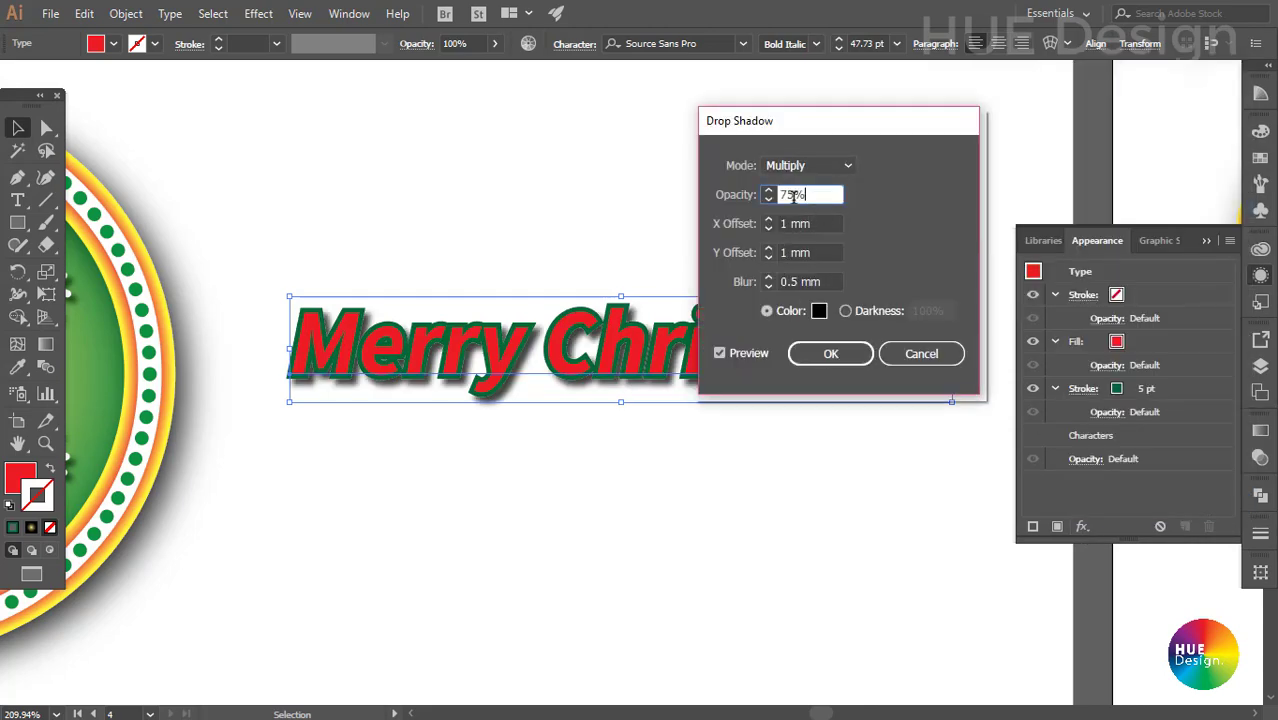
double_click(793, 195)
key("Down")
key("Down")
key("Down")
key("Down")
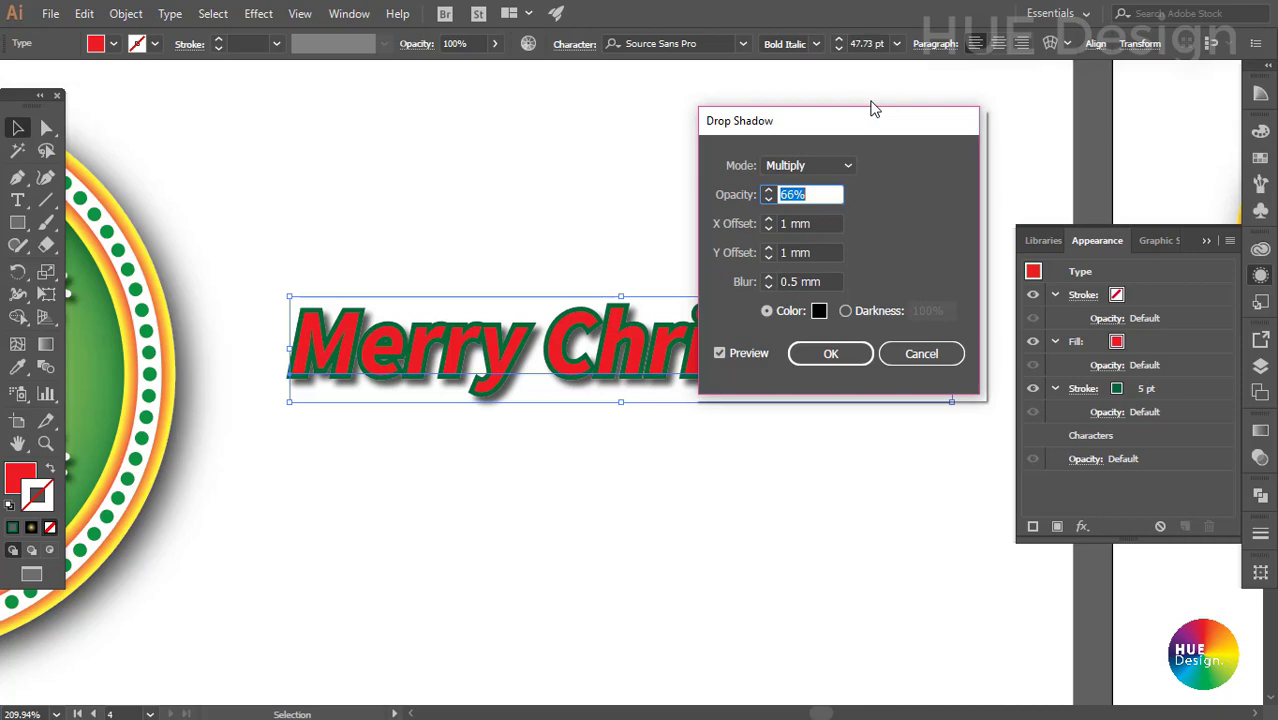
left_click(831, 354)
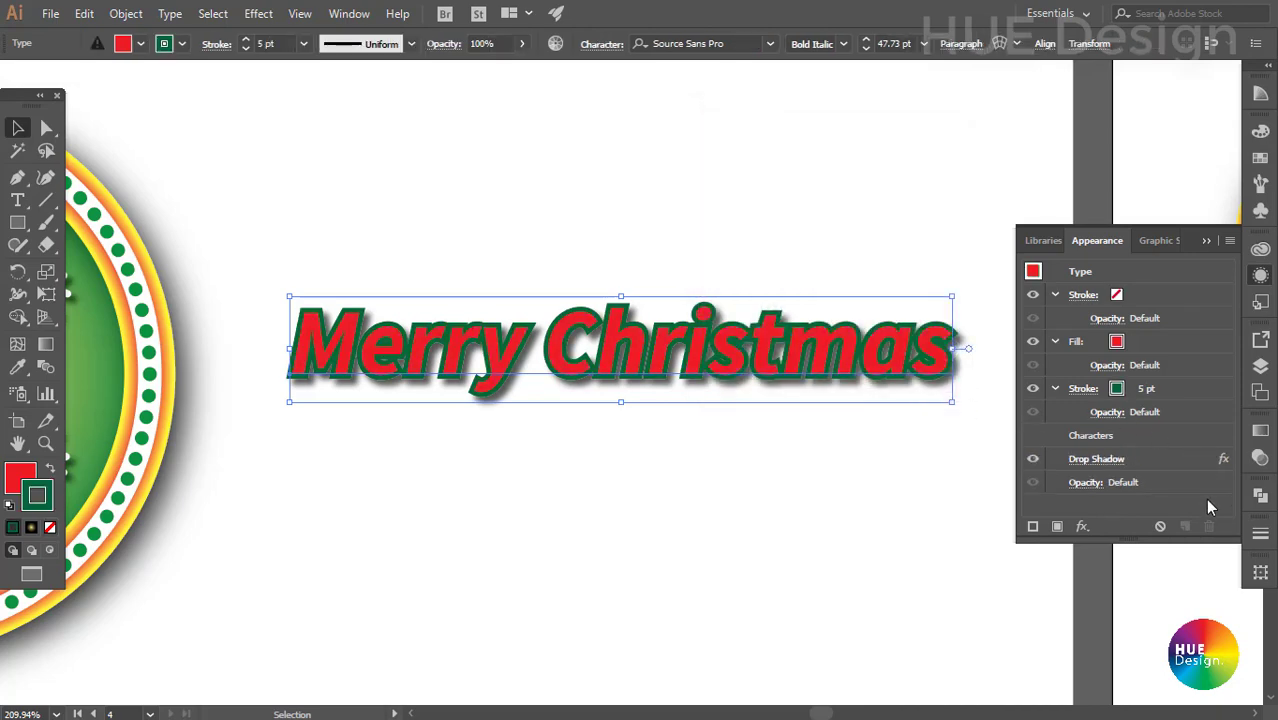
Step: Apply a yellow Outer Glow (Screen, 75%) to the Merry Christmas title
left_click(1082, 527)
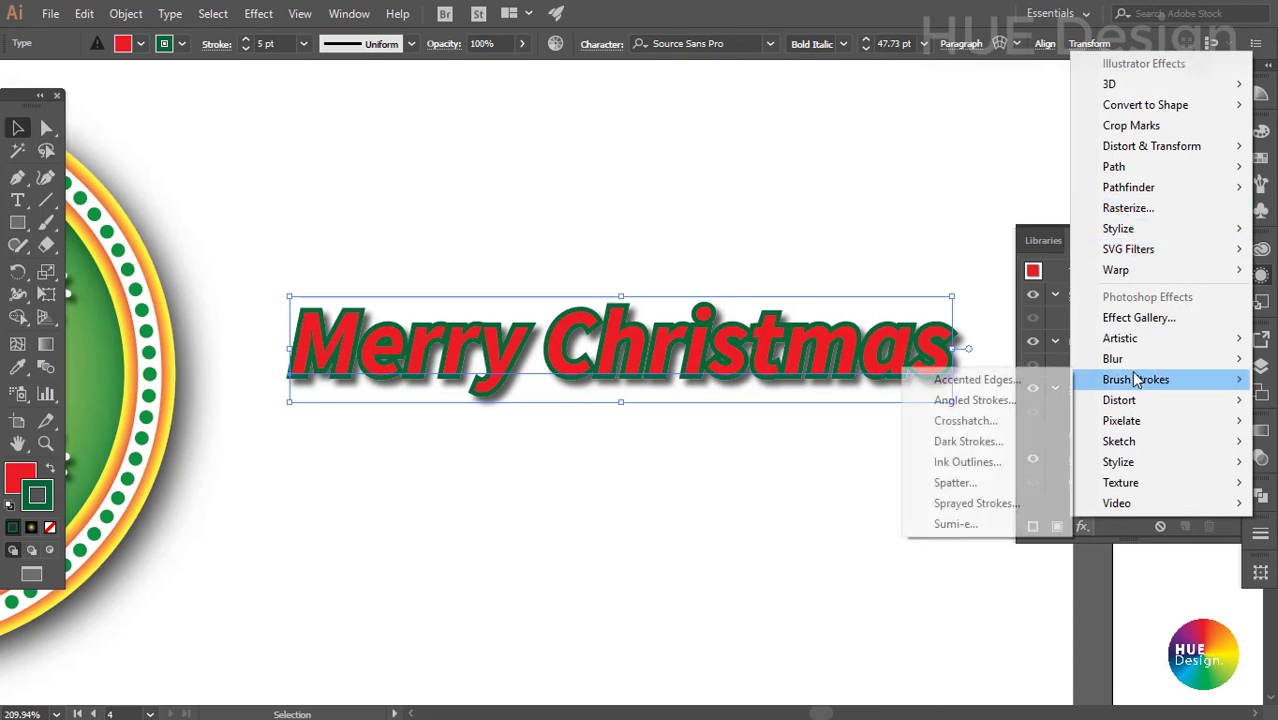
mouse_move(1118, 229)
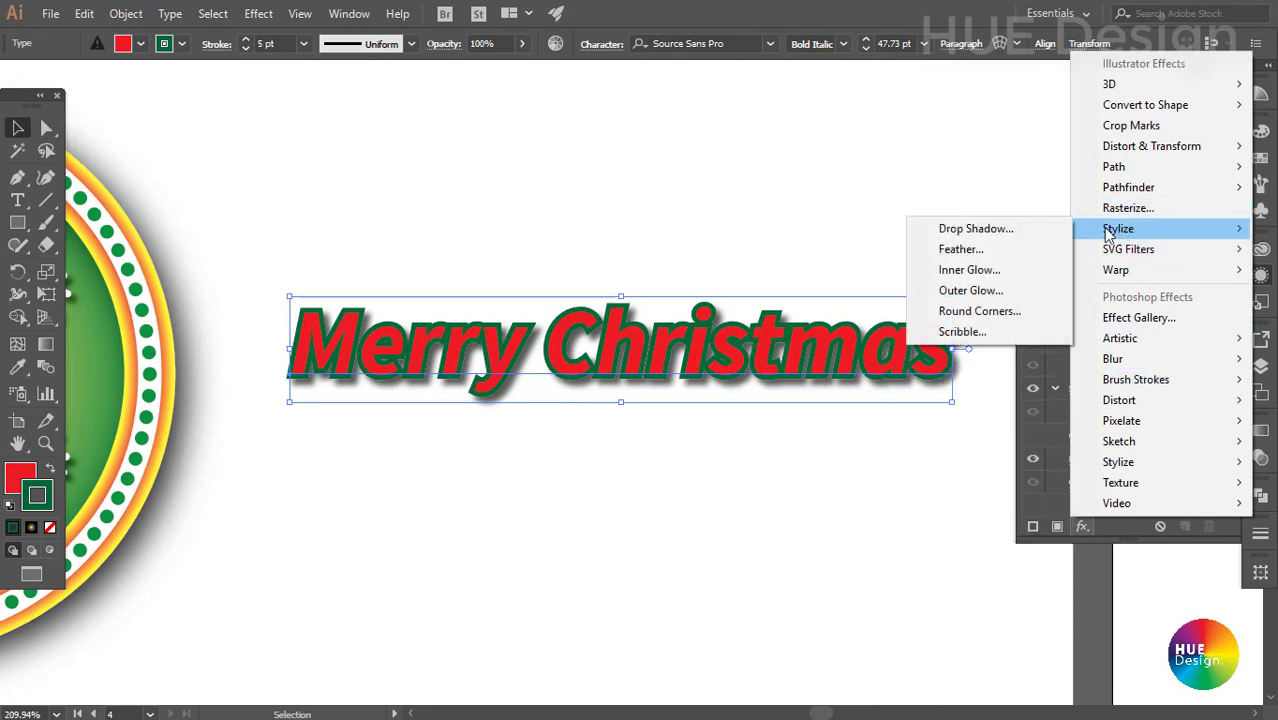
left_click(965, 292)
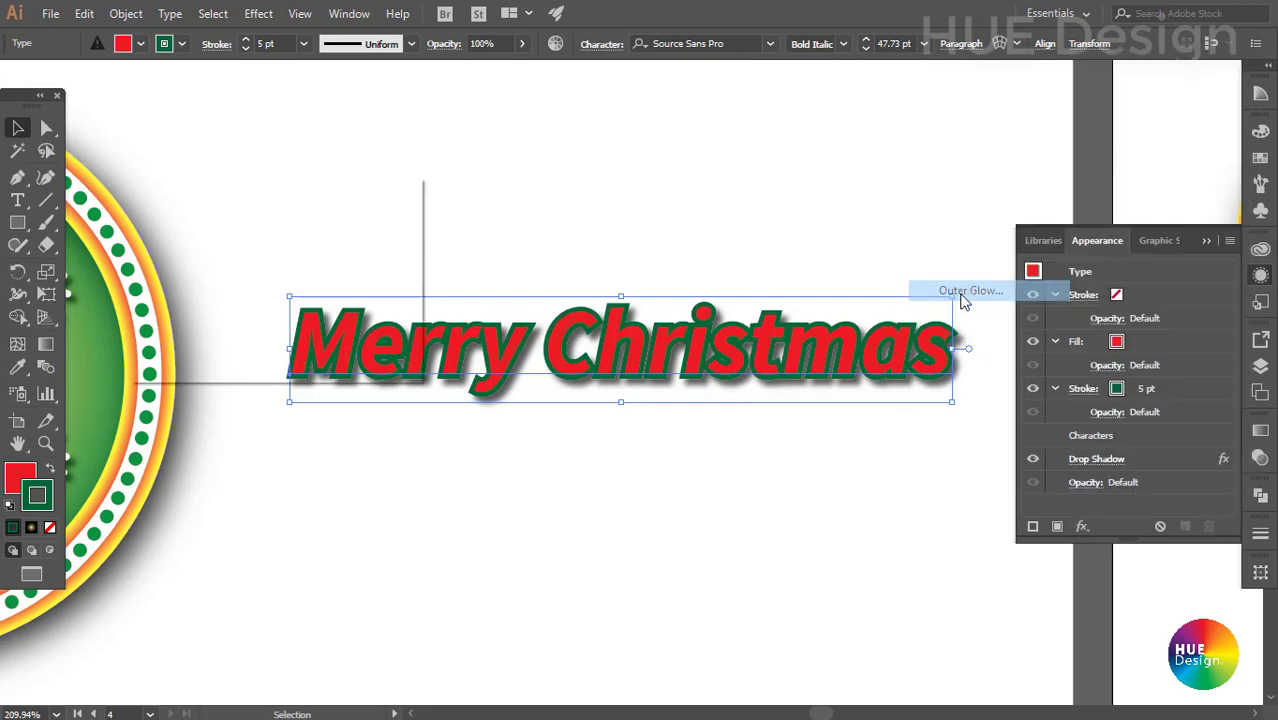
left_click(295, 143)
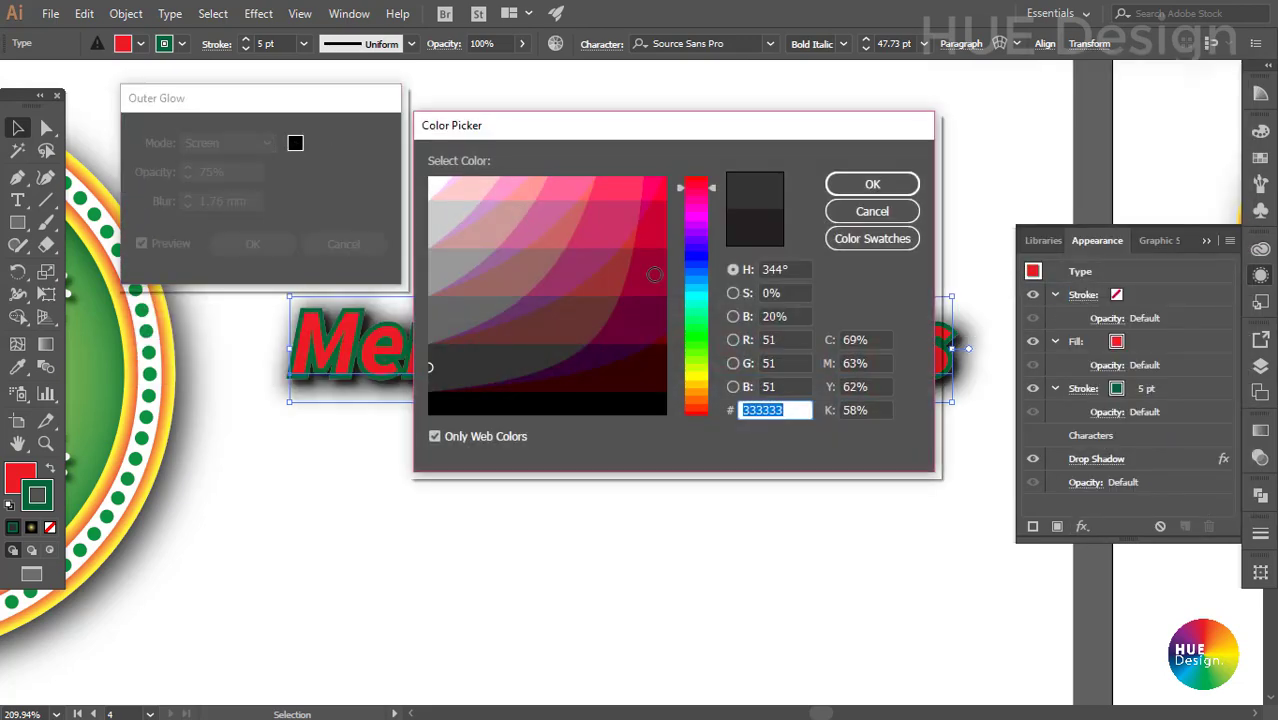
left_click_drag(700, 355, 698, 350)
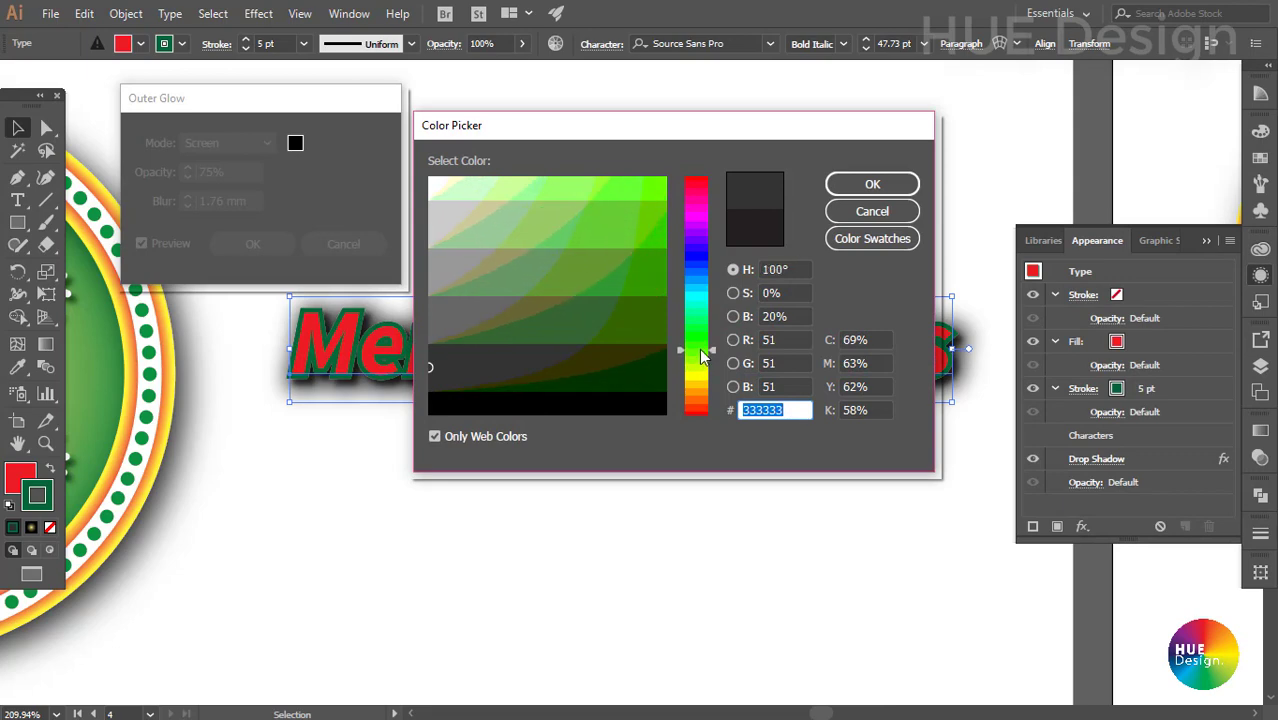
left_click(598, 225)
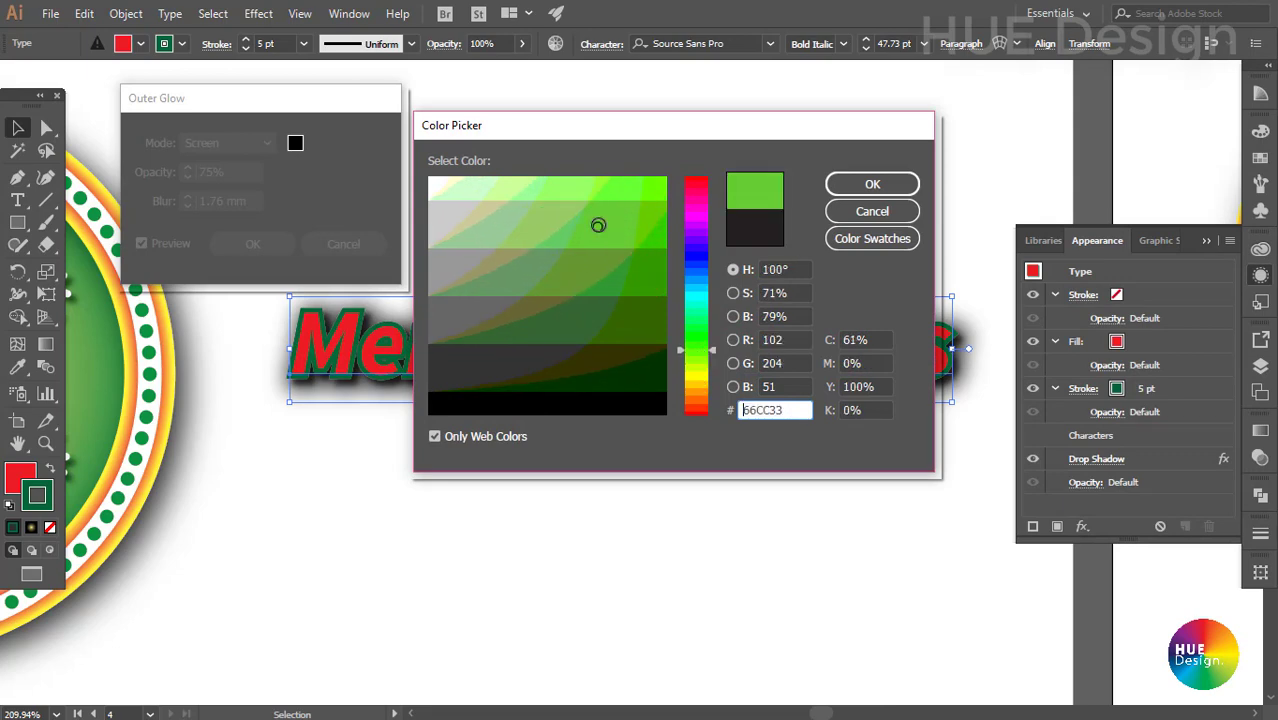
left_click(871, 184)
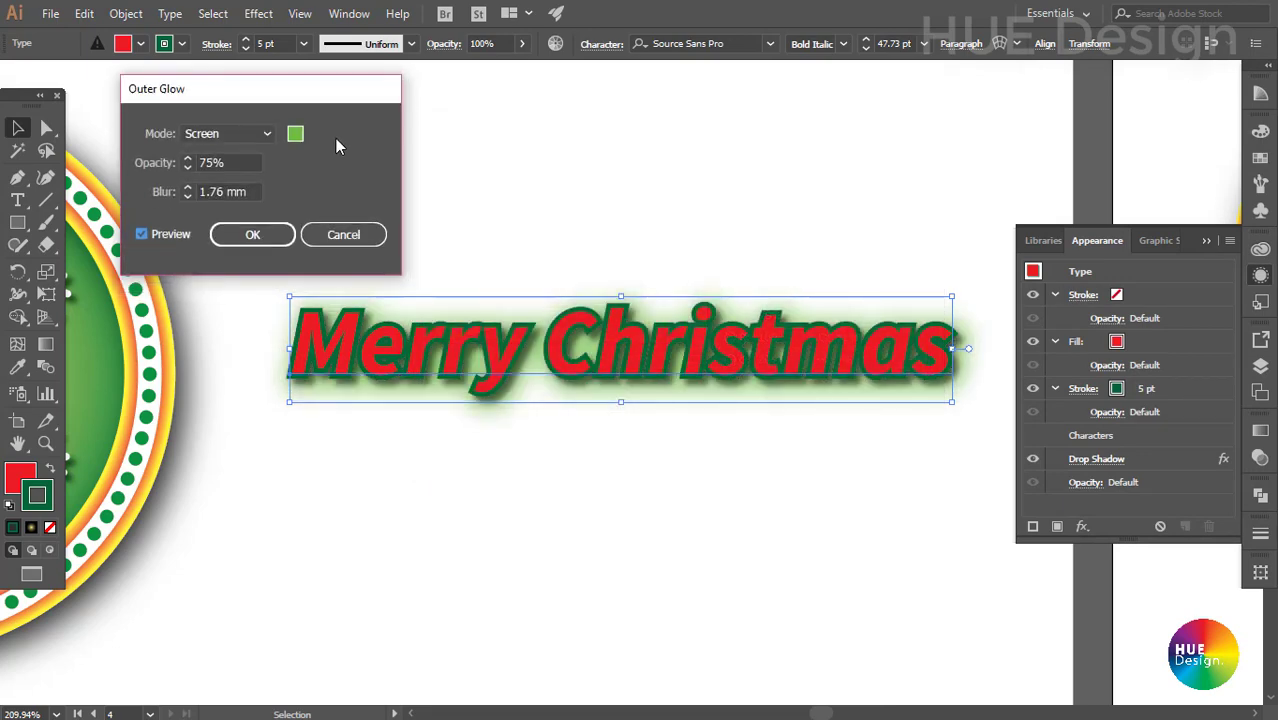
left_click(295, 134)
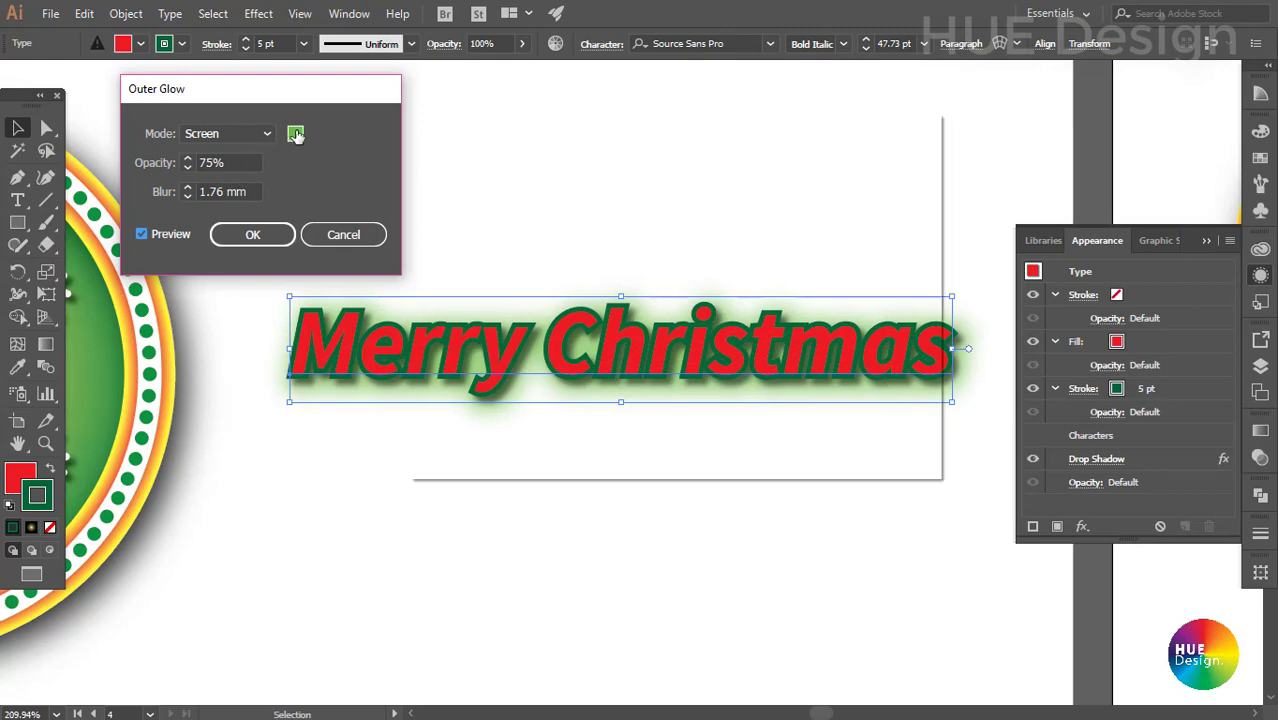
left_click(697, 373)
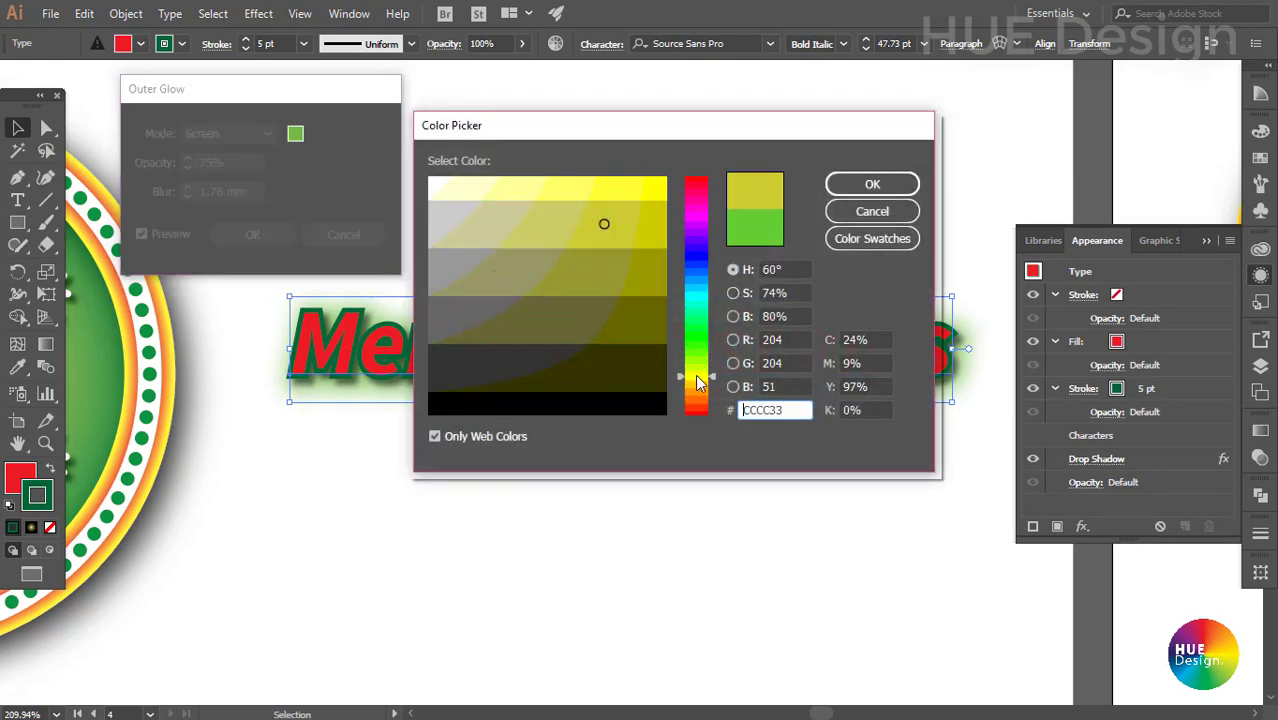
left_click(872, 184)
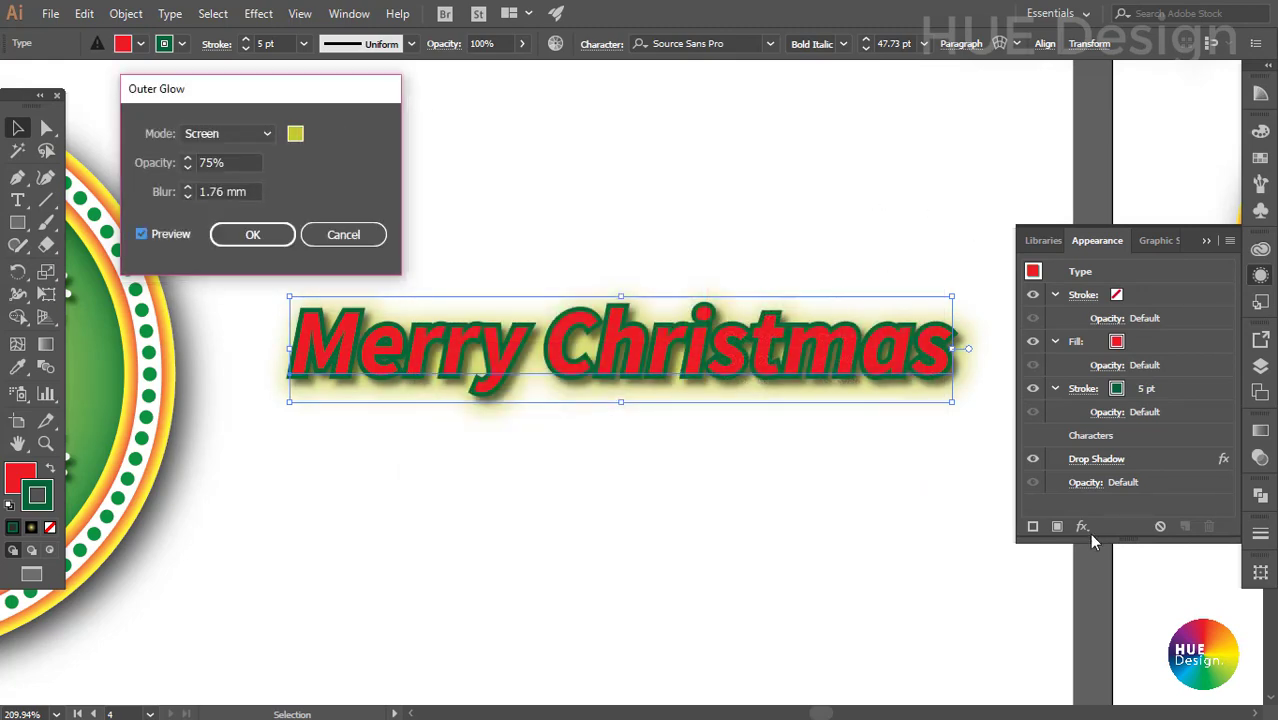
left_click(262, 234)
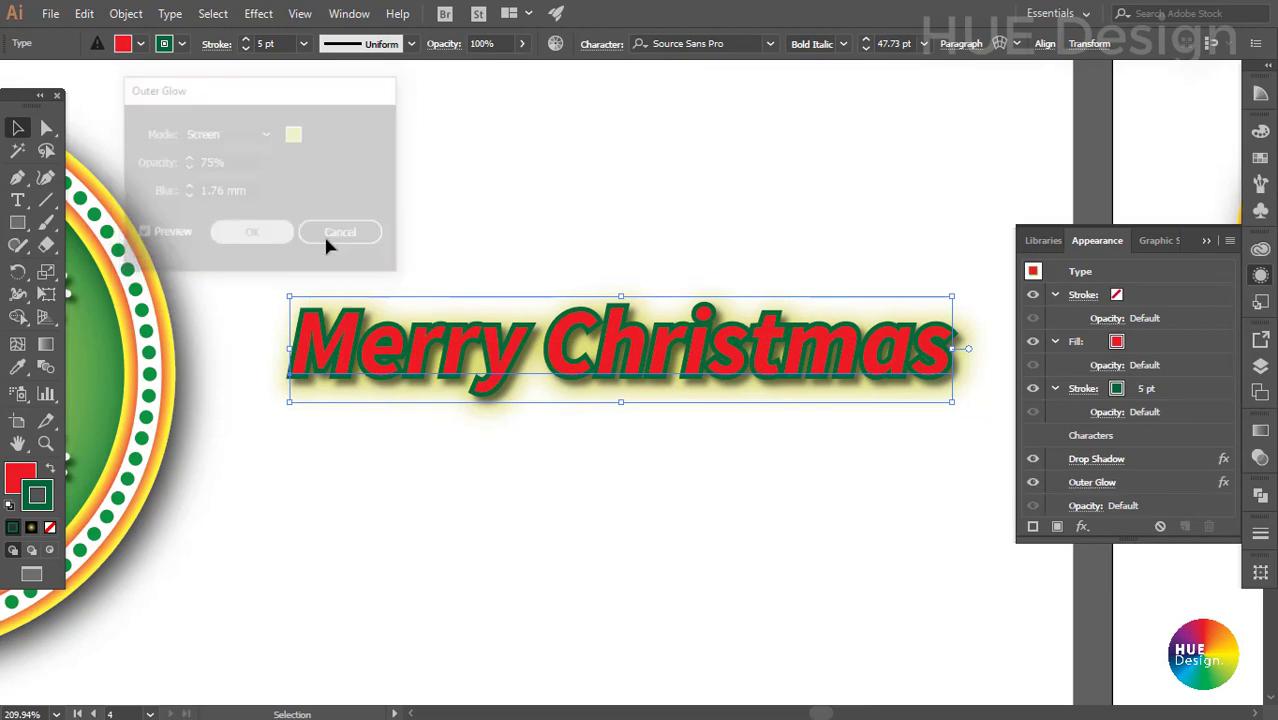
left_click(1230, 240)
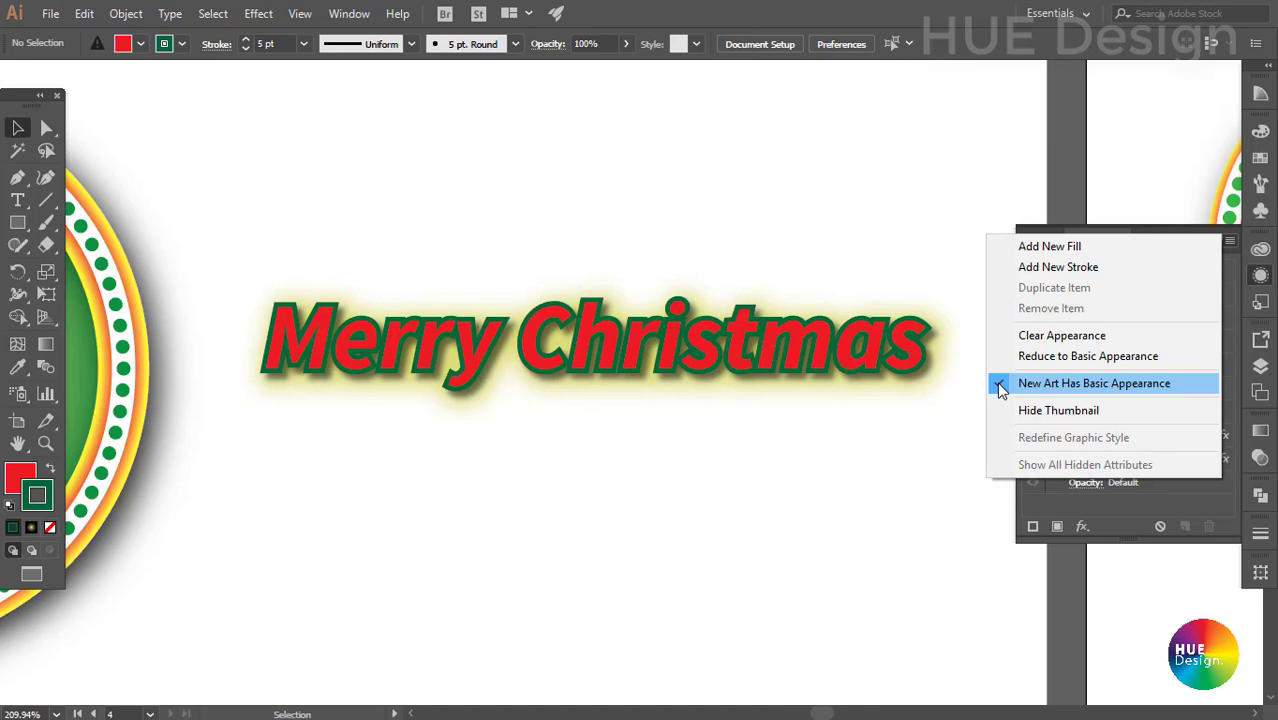
Step: Draw a horizontal line beneath the title, keeping the current appearance effects
left_click(1000, 385)
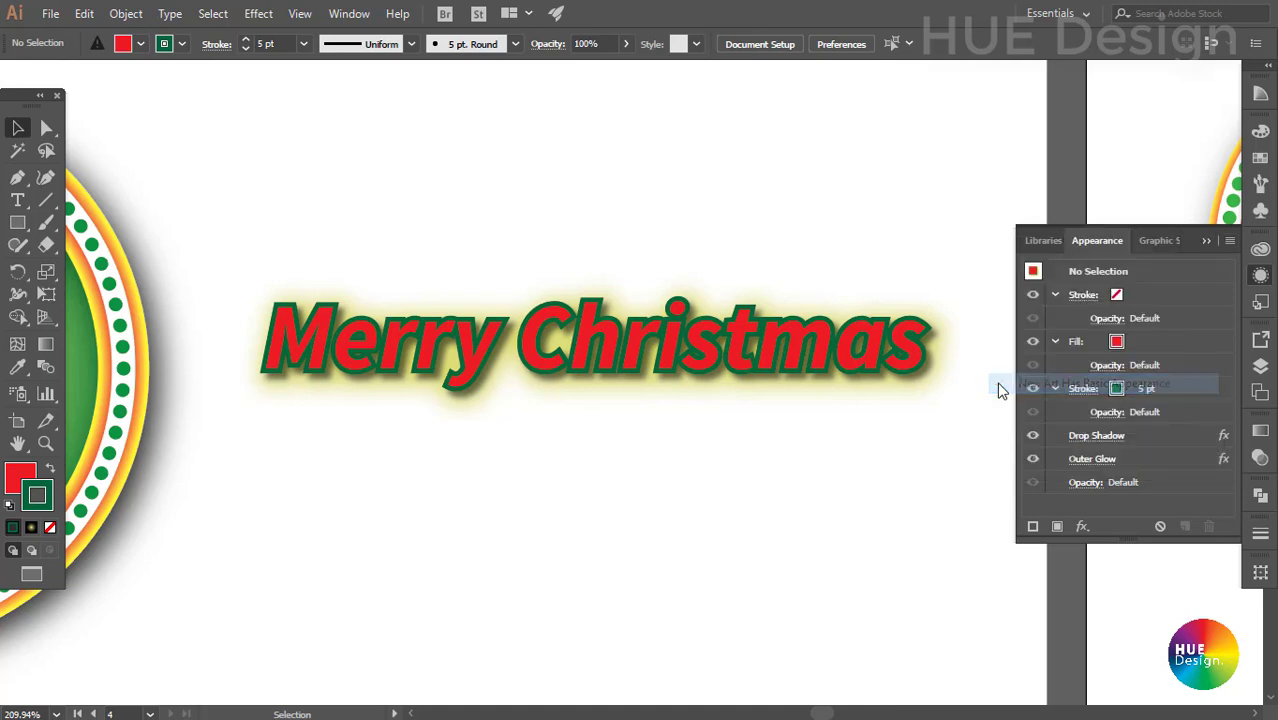
left_click(42, 203)
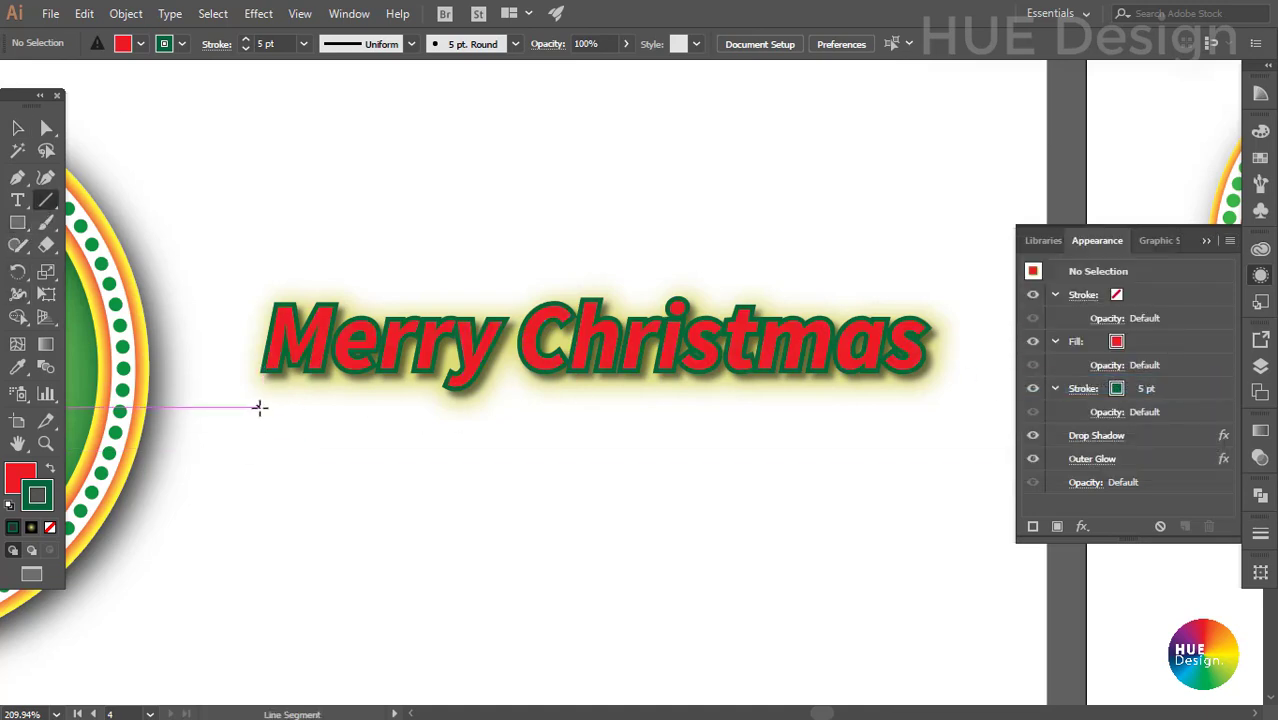
mouse_move(258, 407)
left_mouse_down()
mouse_move(742, 408)
mouse_move(712, 408)
left_mouse_up()
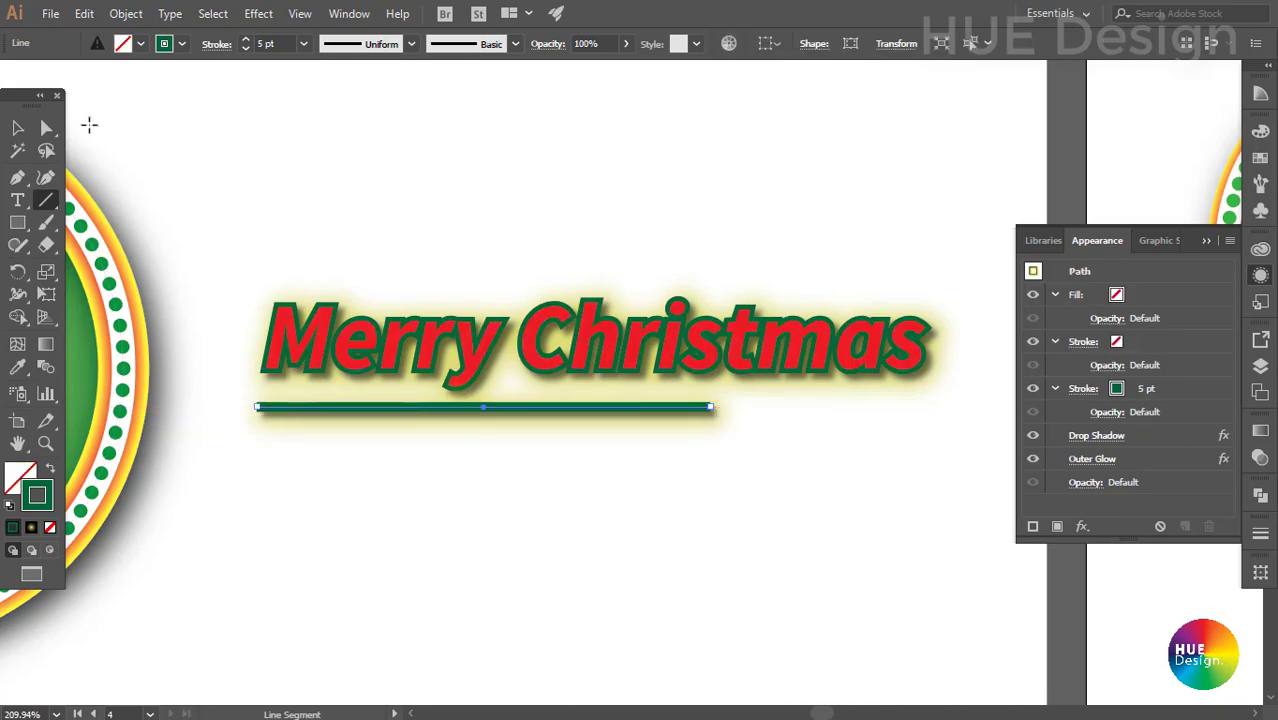
left_click(16, 128)
left_click(571, 240)
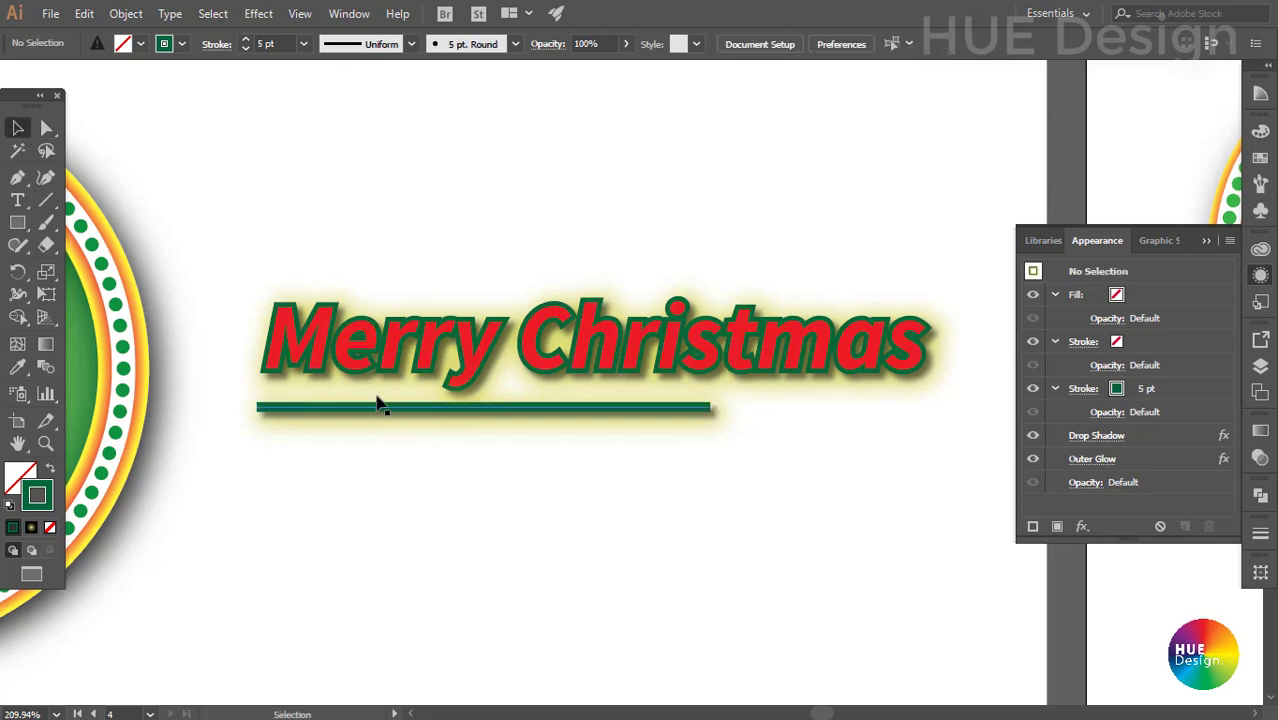
left_click(378, 406)
key("ctrl+space")
left_click(511, 424)
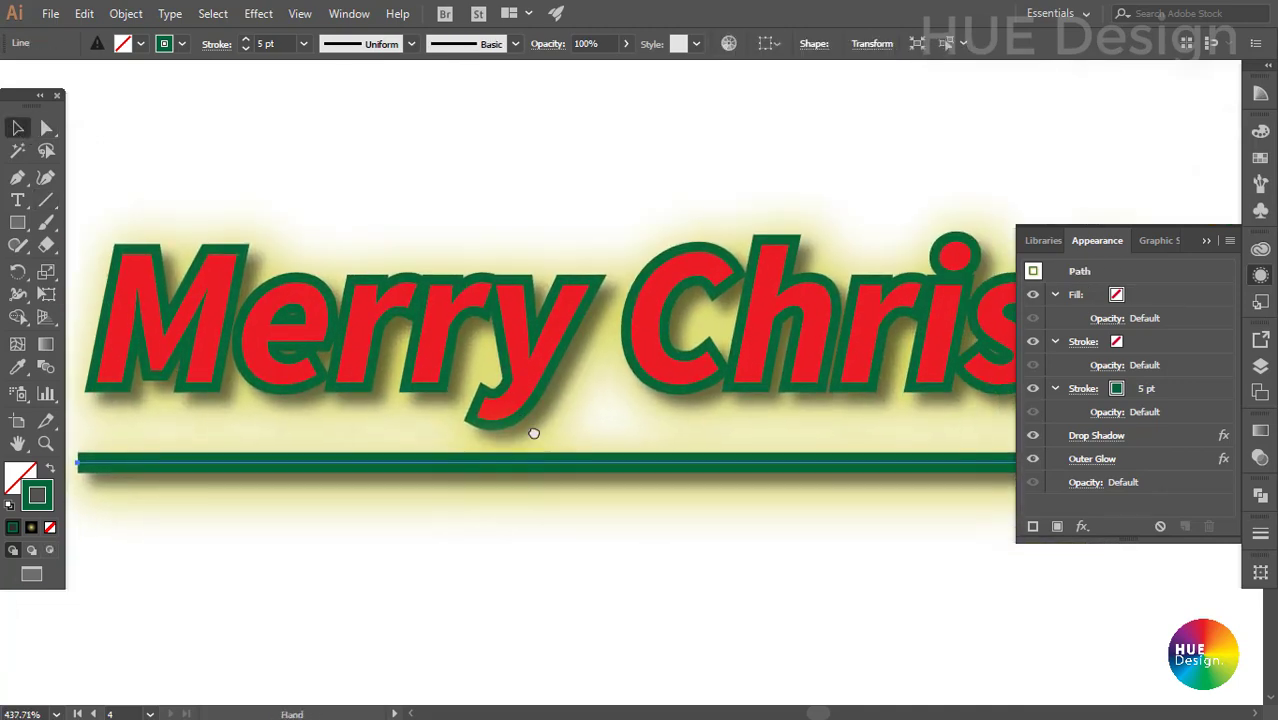
left_click_drag(534, 500, 462, 447)
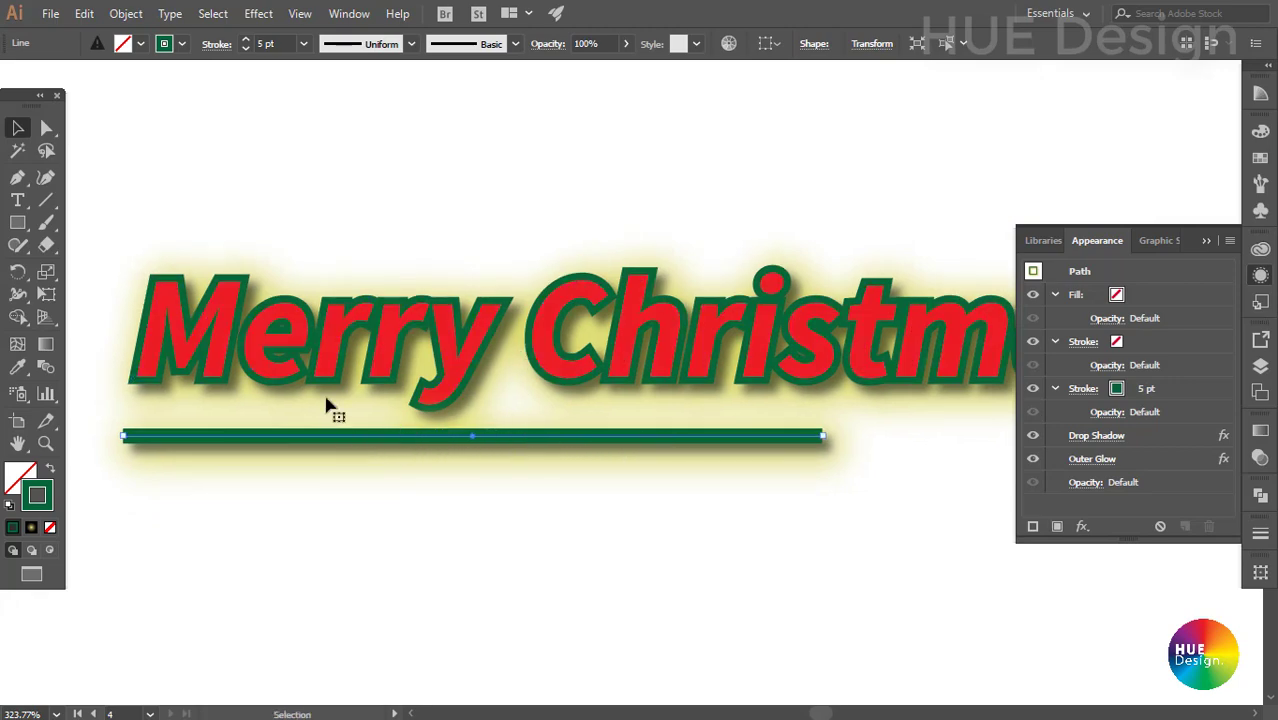
Step: Give the underline round caps and stretch its endpoint to the end of the text
left_click(1260, 533)
left_click(1118, 457)
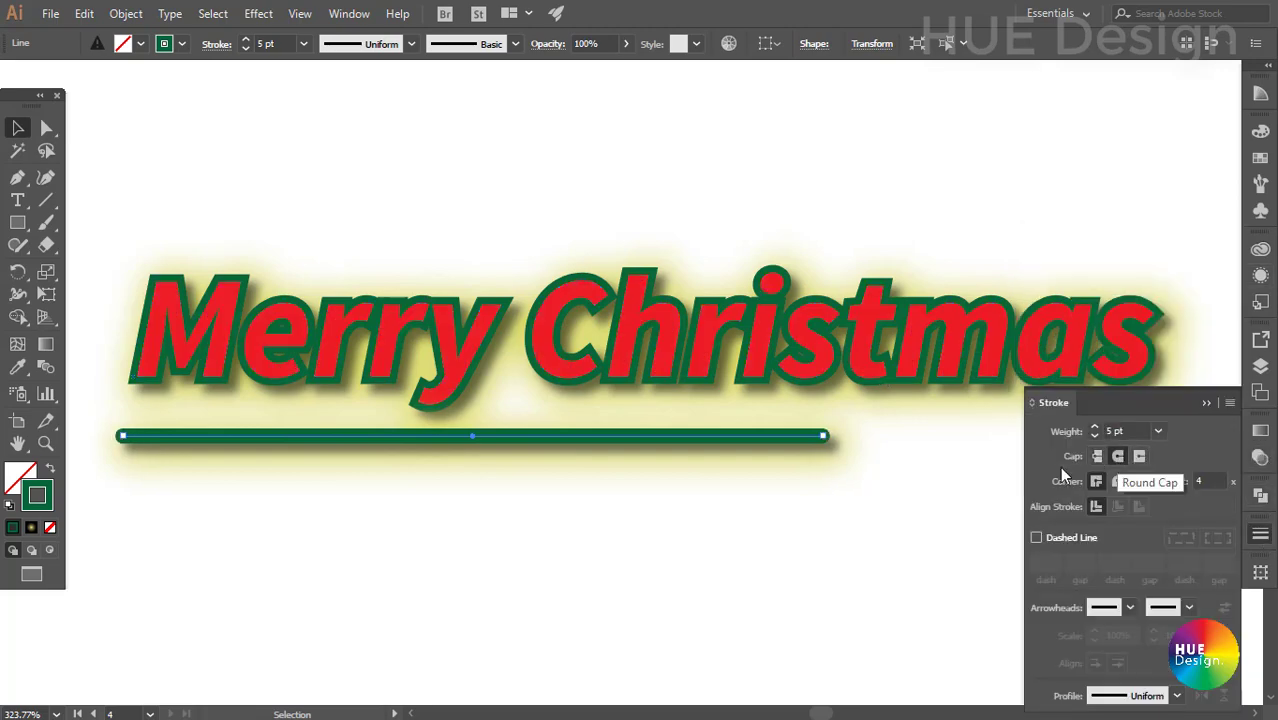
left_click(1206, 402)
key("a")
left_click(970, 468)
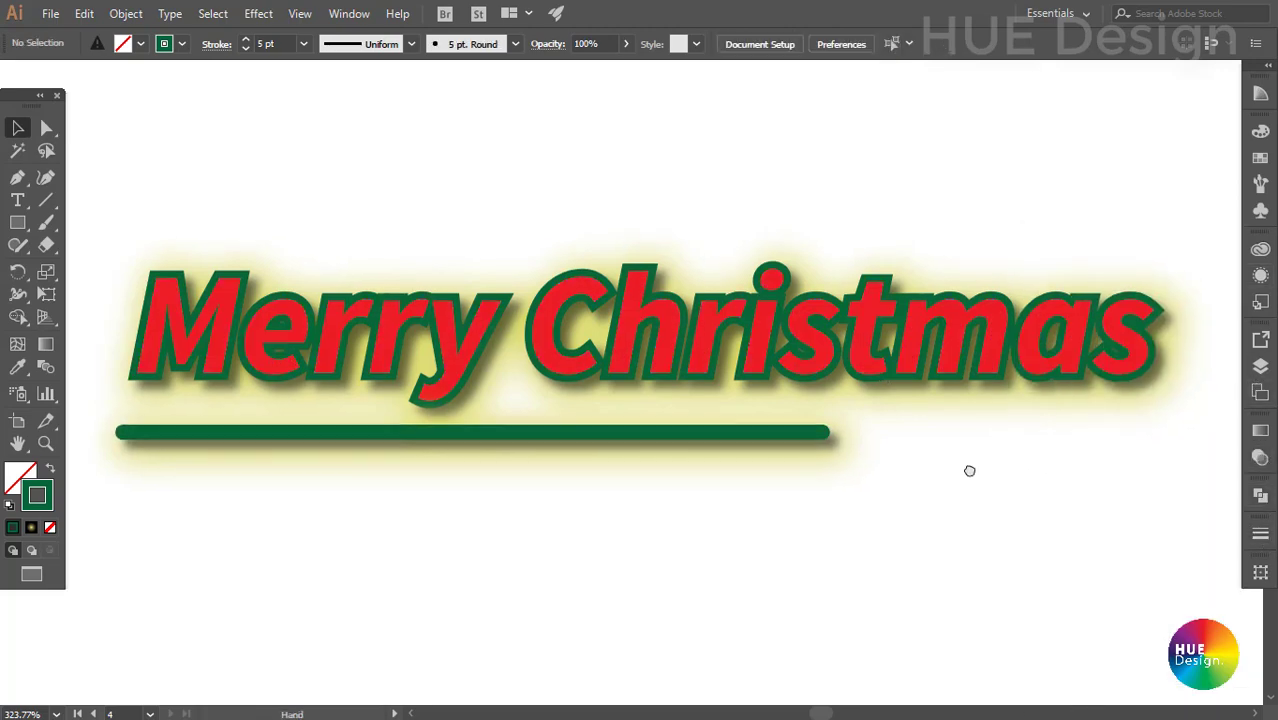
scroll(821, 417, "down", 1)
left_click_drag(821, 417, 1145, 415)
key("v")
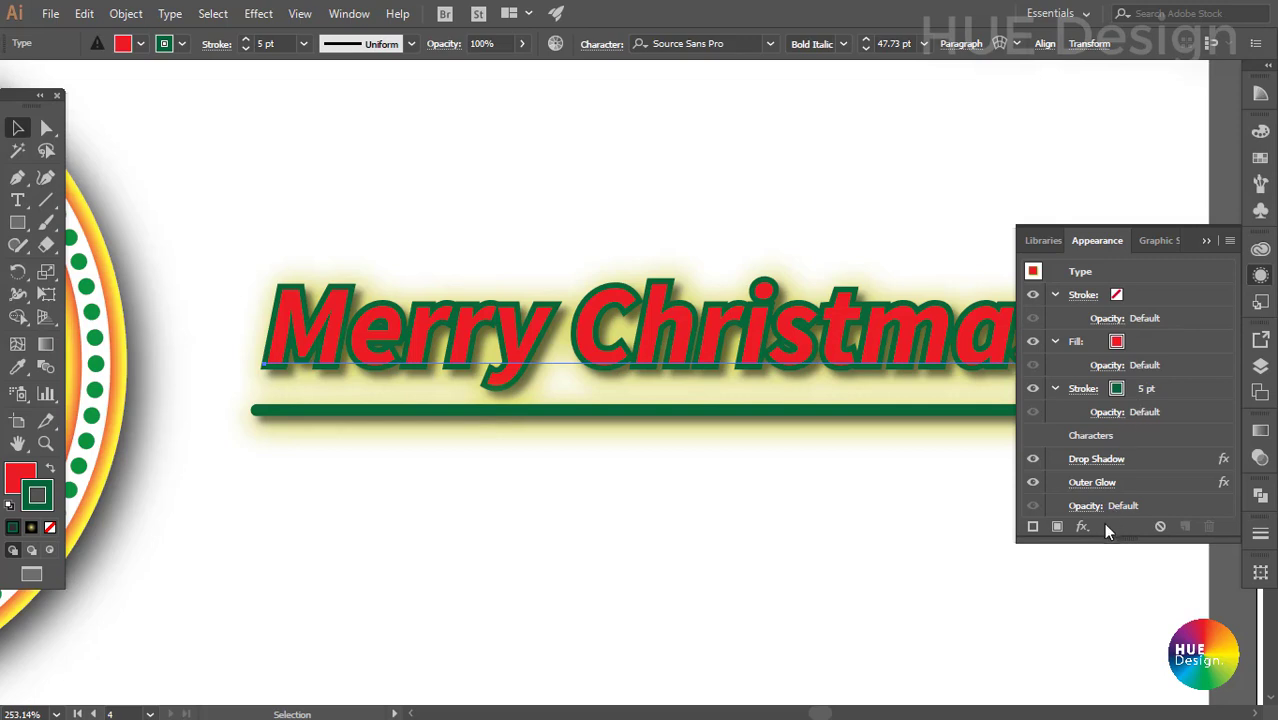
Step: Add a second 2 pt white stroke to the title, layered over the green outline
left_click(1033, 527)
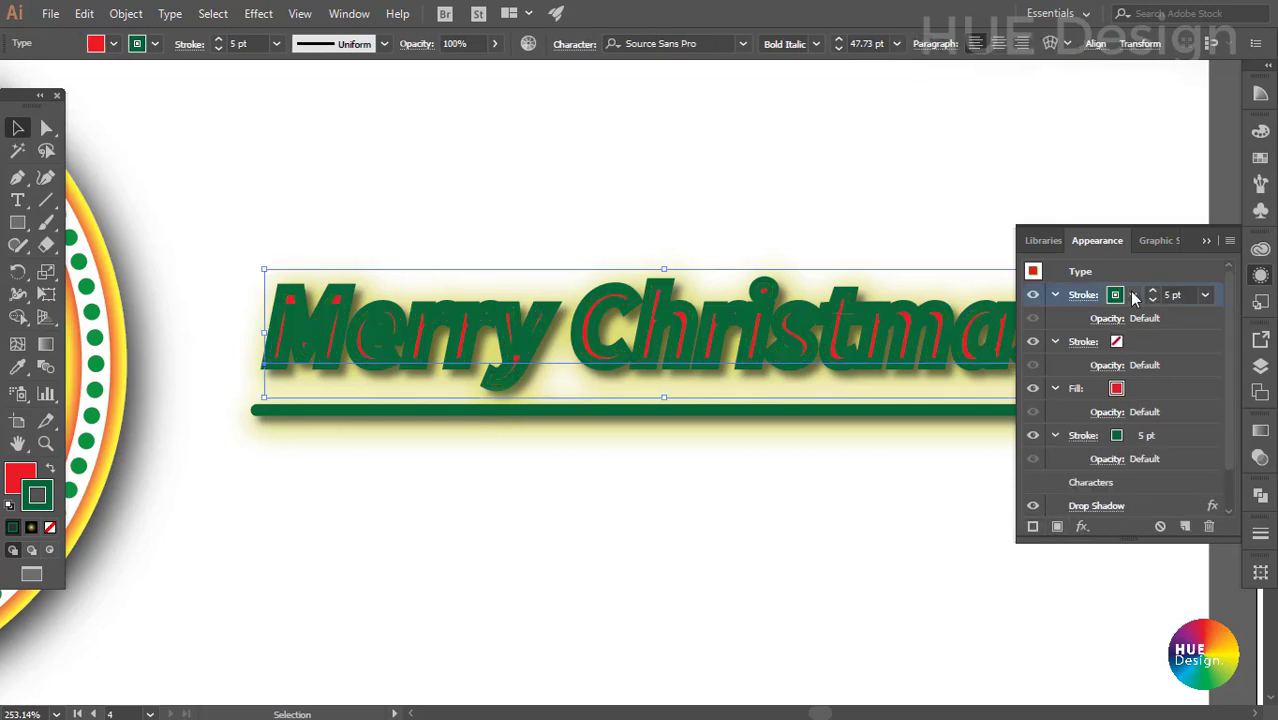
left_click(1133, 295)
left_click(960, 329)
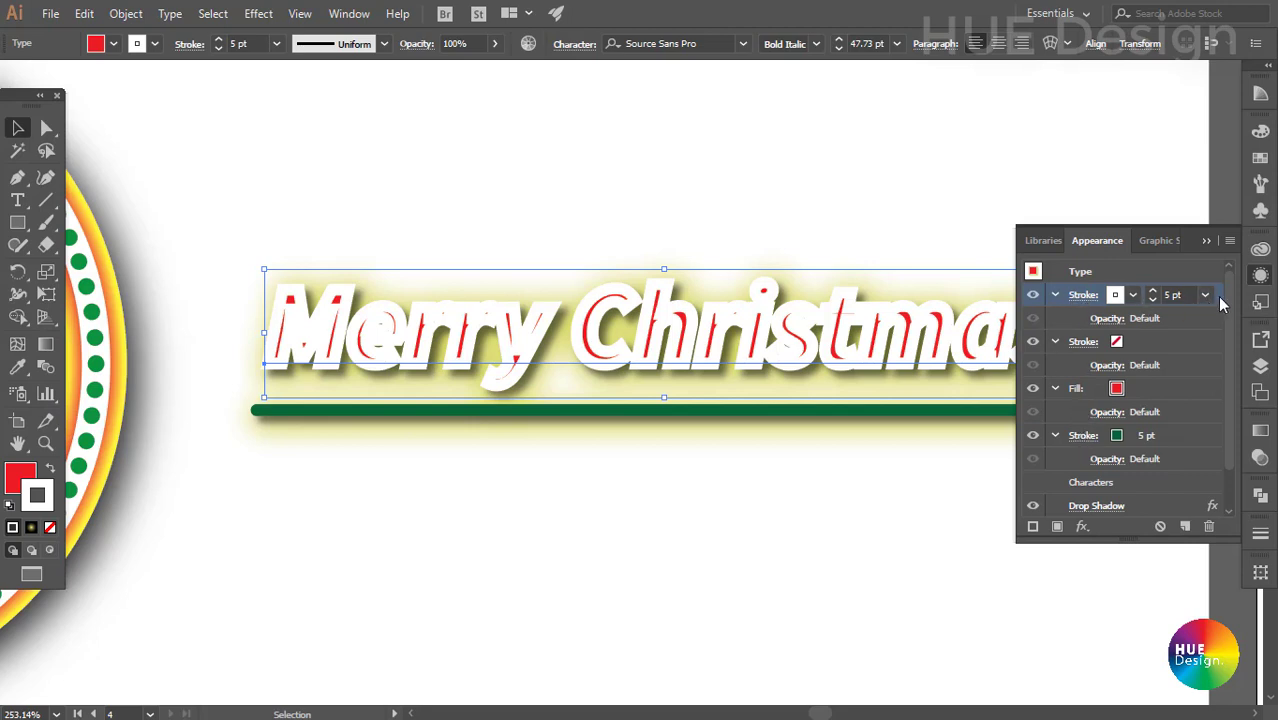
left_click_drag(1222, 303, 1203, 419)
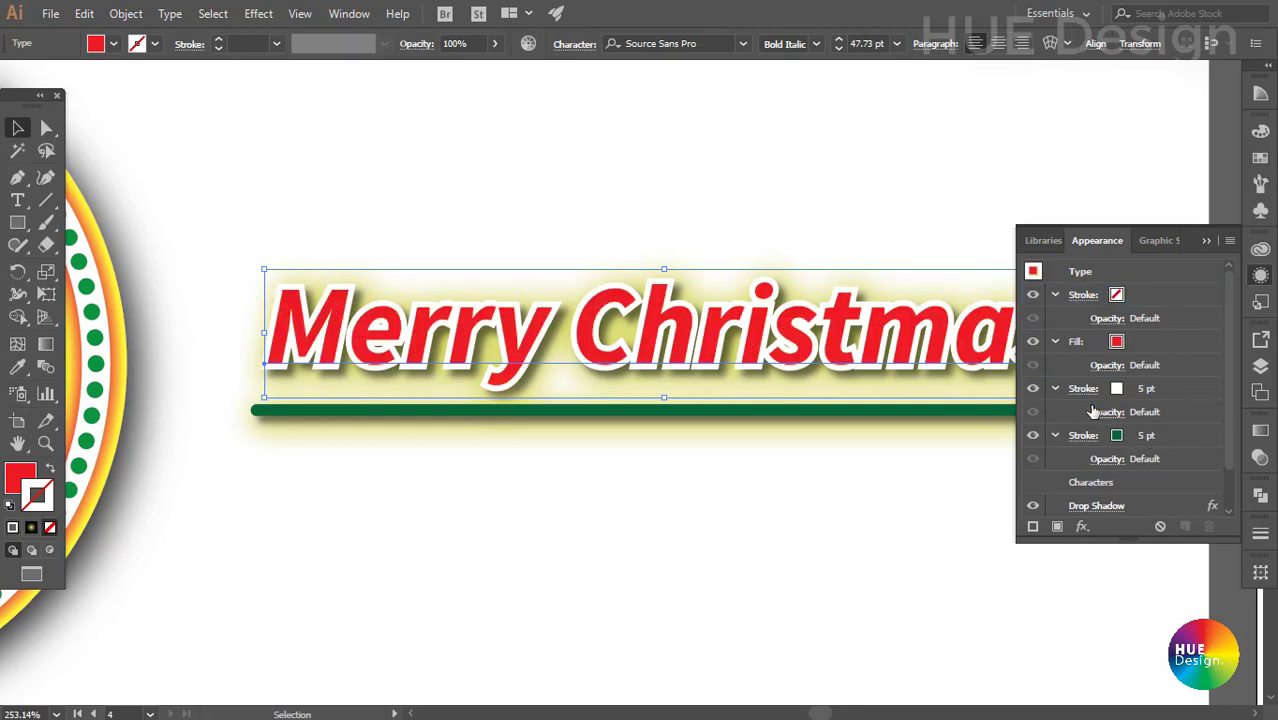
left_click(1146, 390)
left_click(1205, 390)
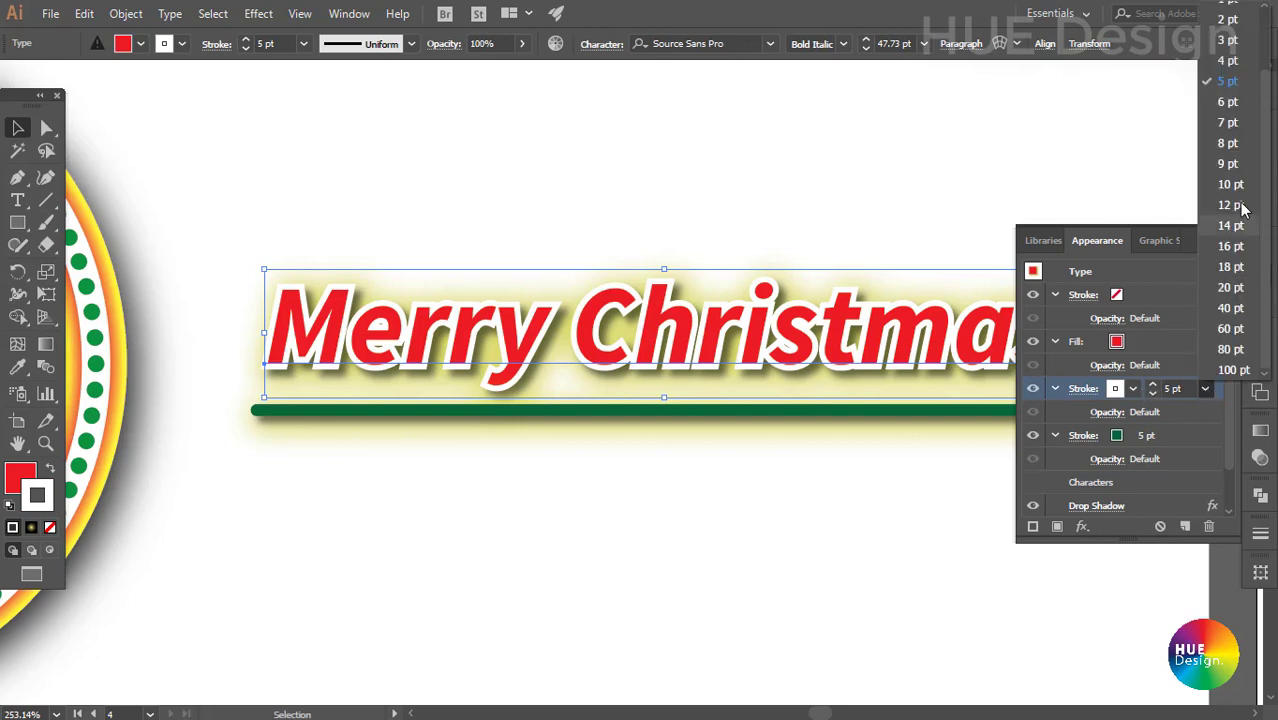
left_click(1228, 19)
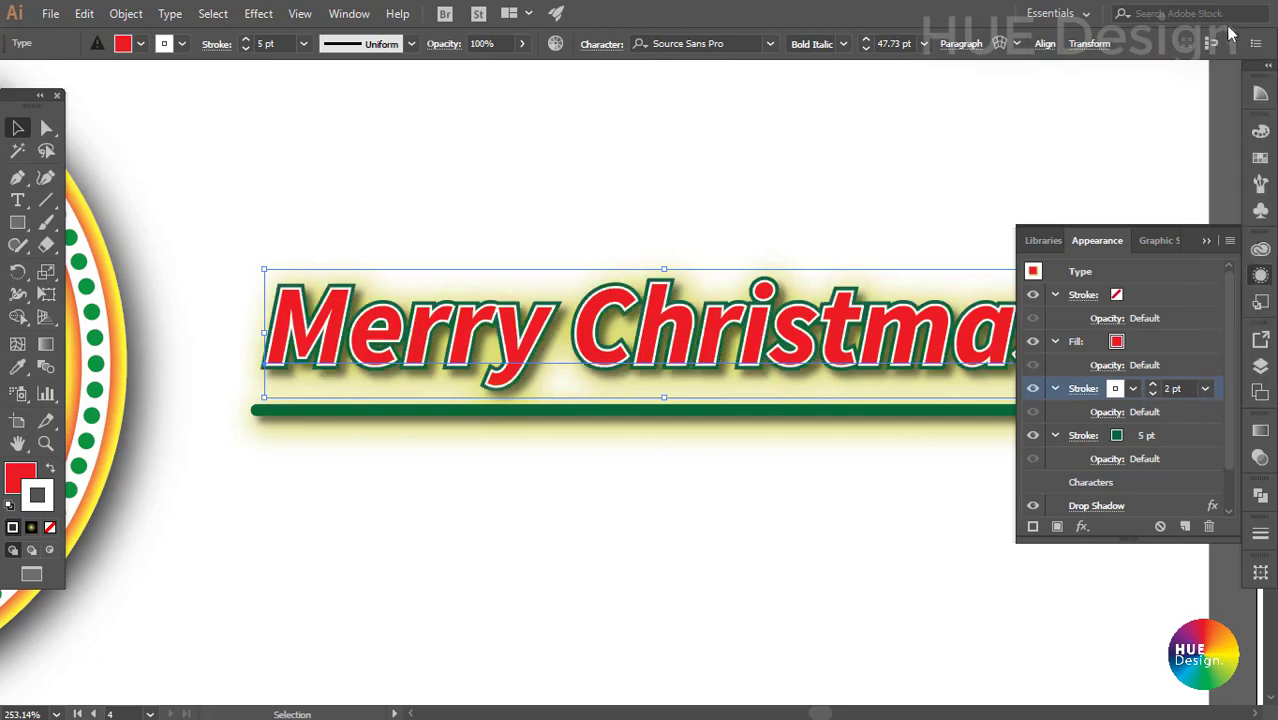
left_click(1205, 241)
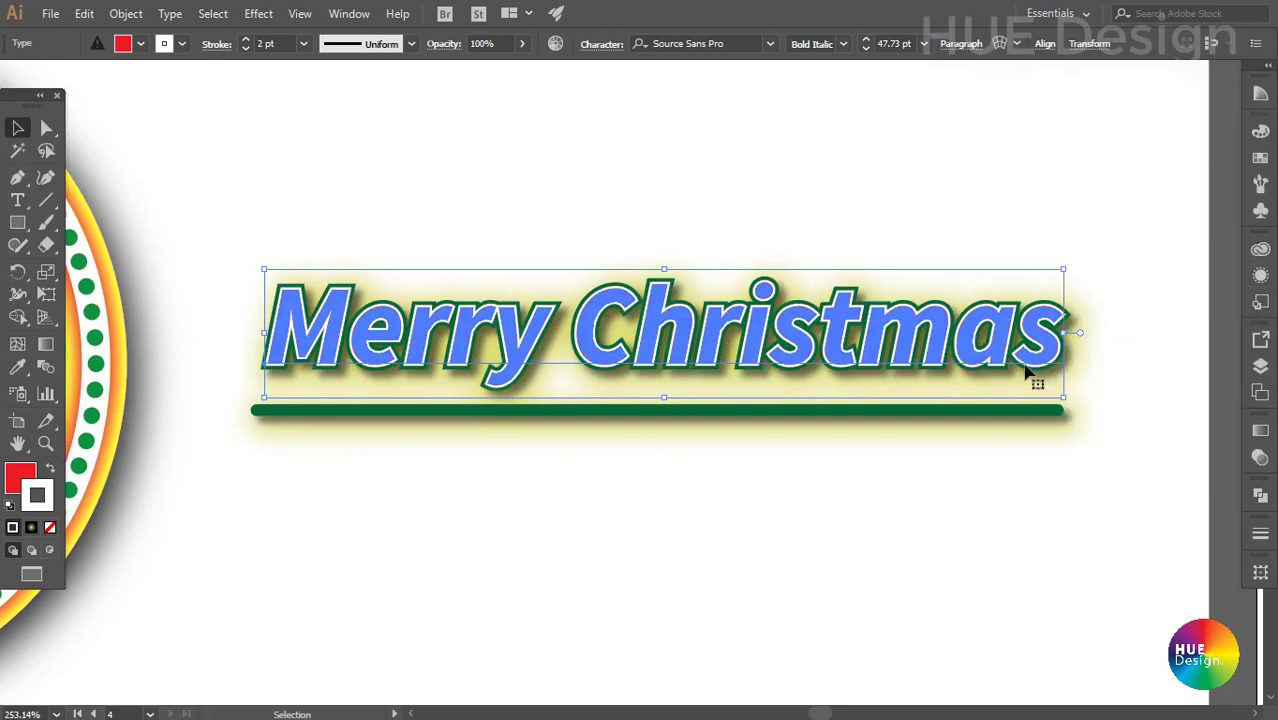
left_click(1112, 350)
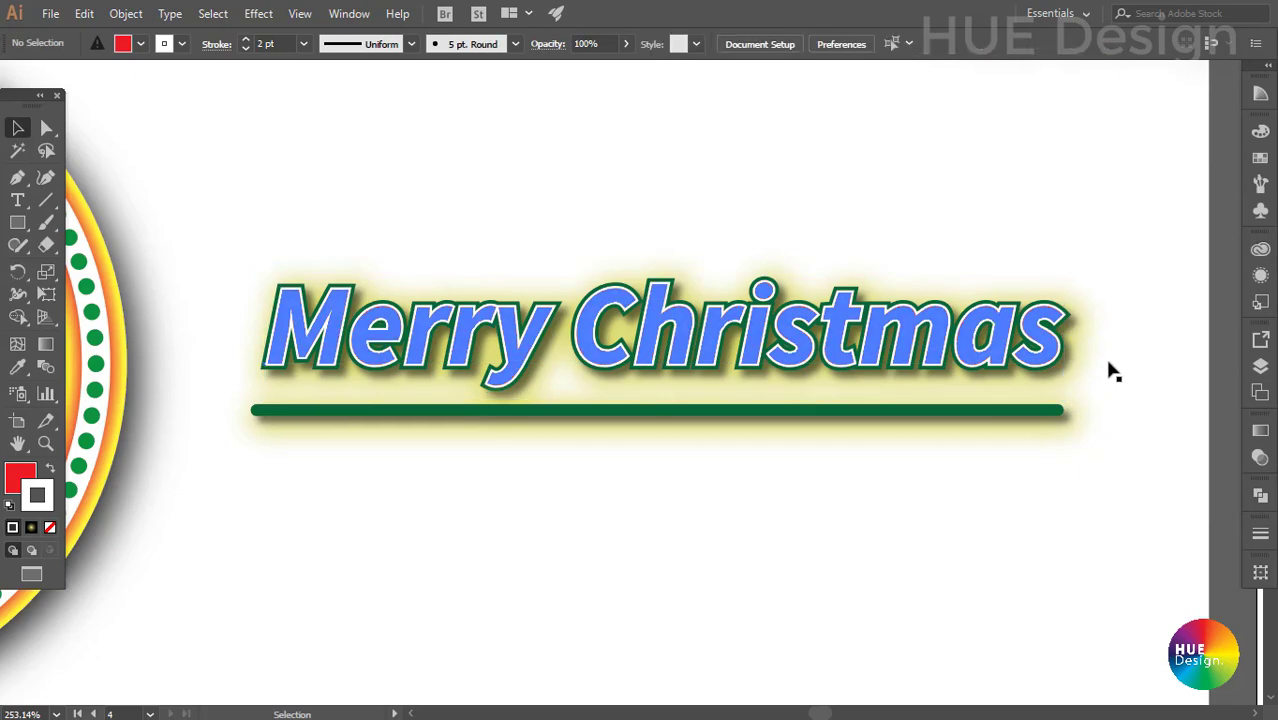
Step: Zoom out to fit the whole artboard showing the badge and finished title
key("ctrl+minus")
key("ctrl+0")
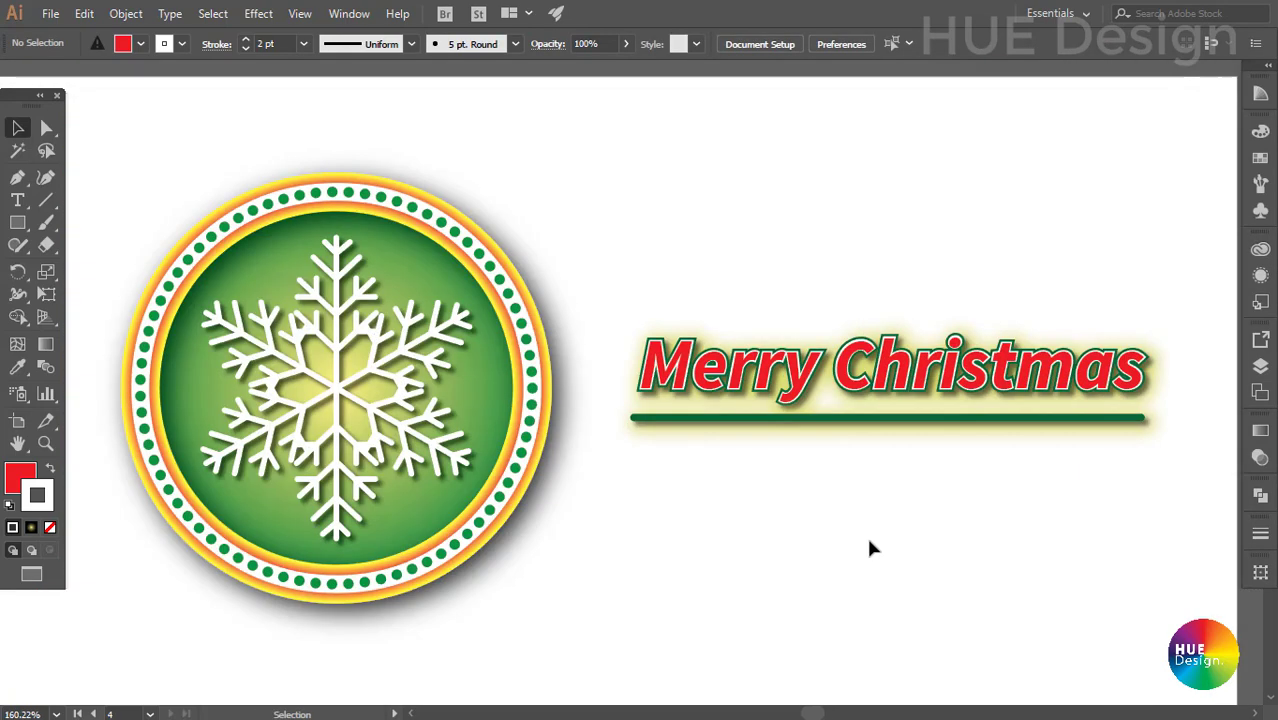